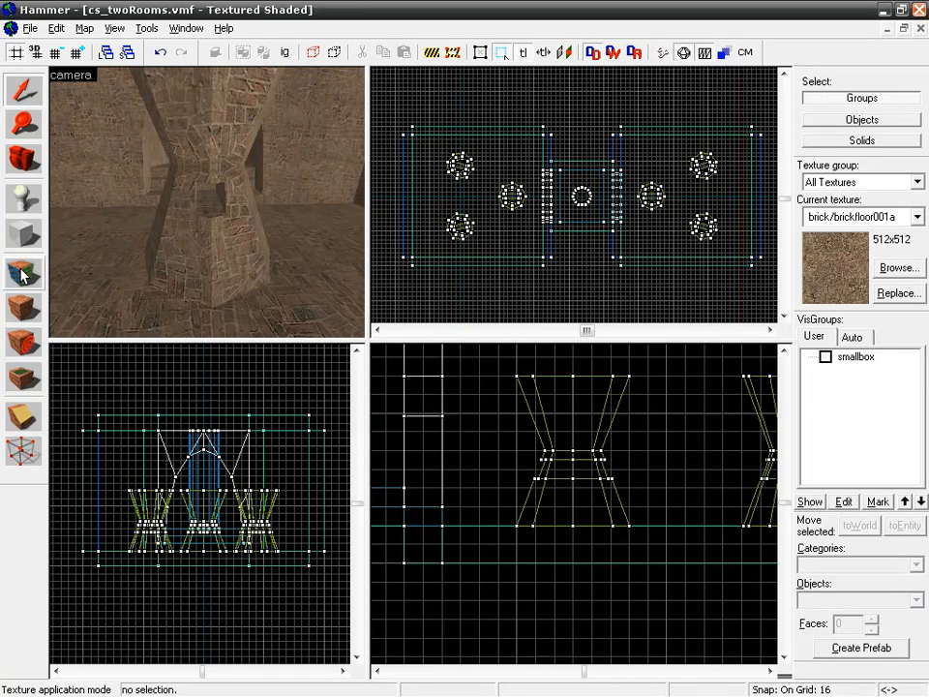
Open the Face Edit Sheet and select the floor face of the room with the pillars
click(23, 274)
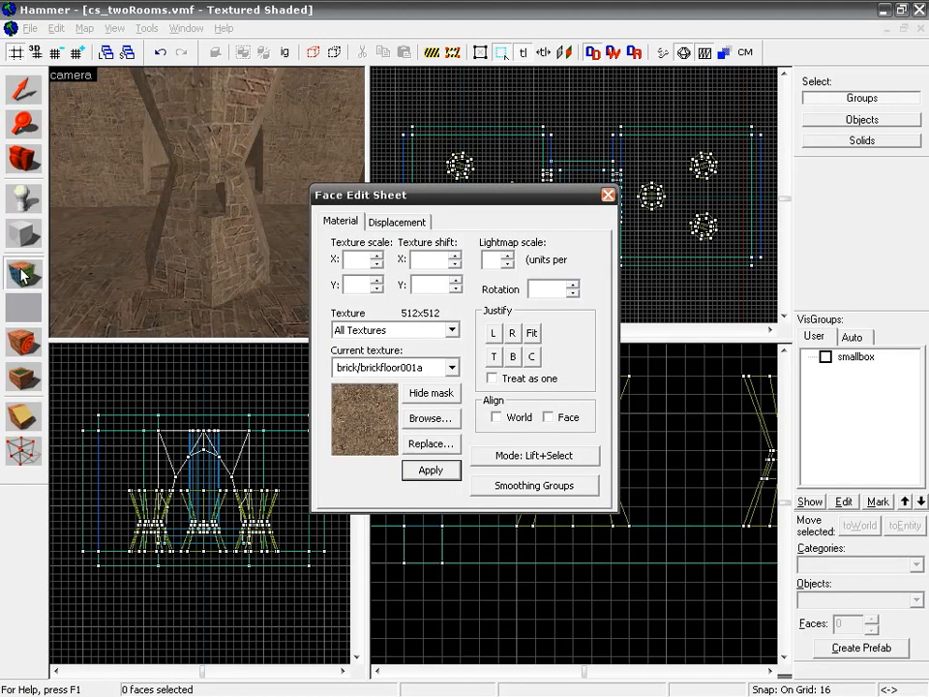
click(451, 203)
click(483, 203)
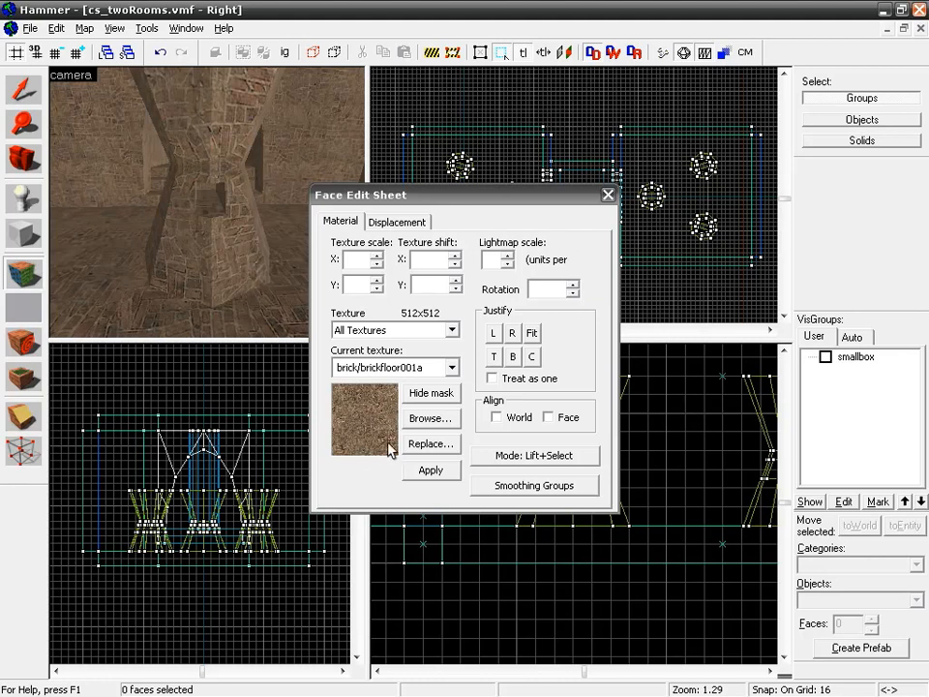
click(116, 262)
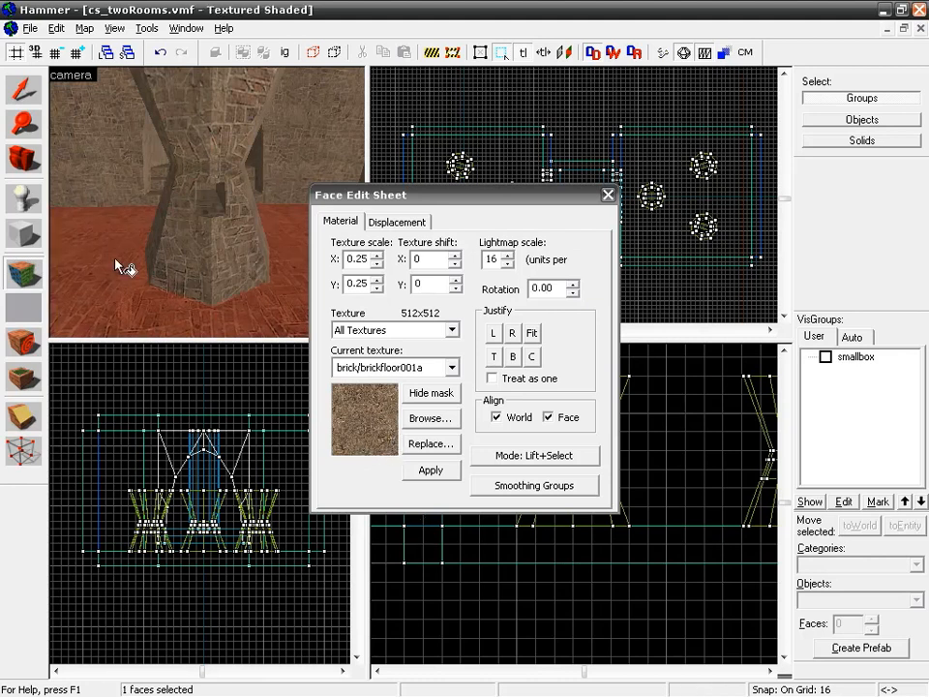
key(z)
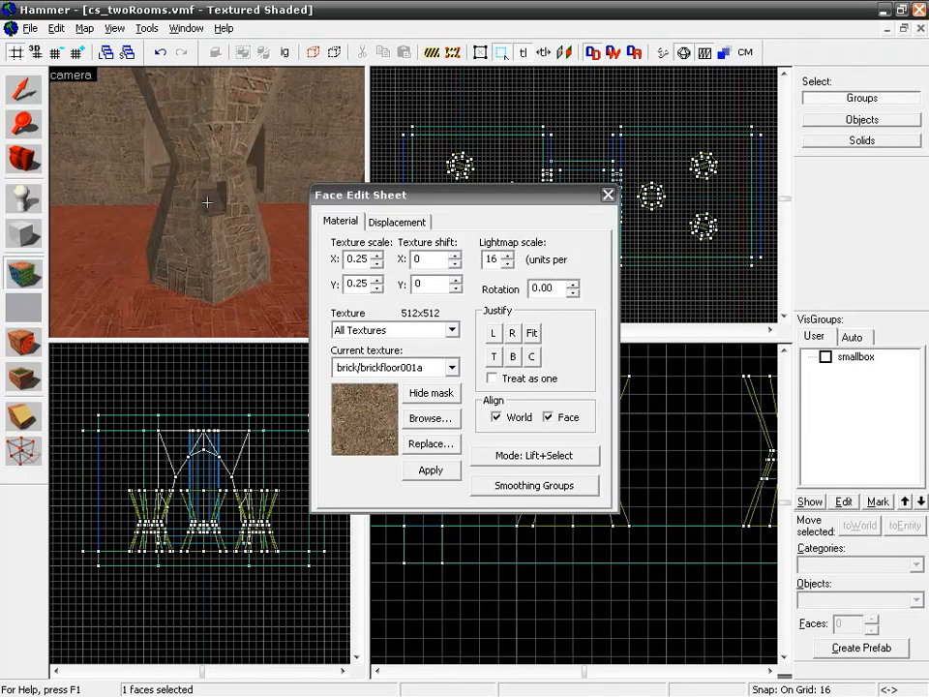
key(s)
key(s)
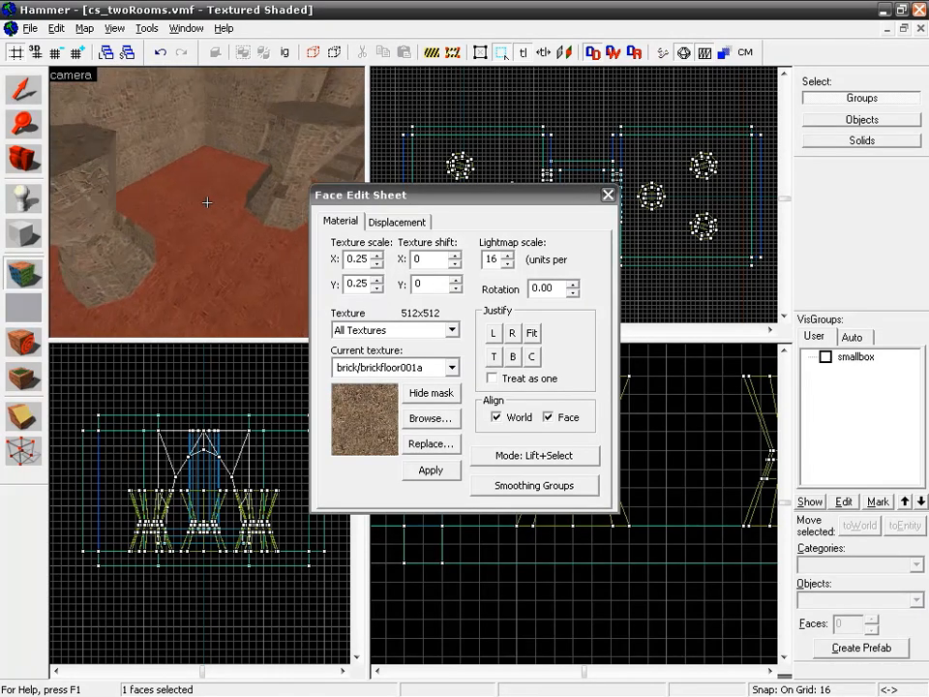
key(a)
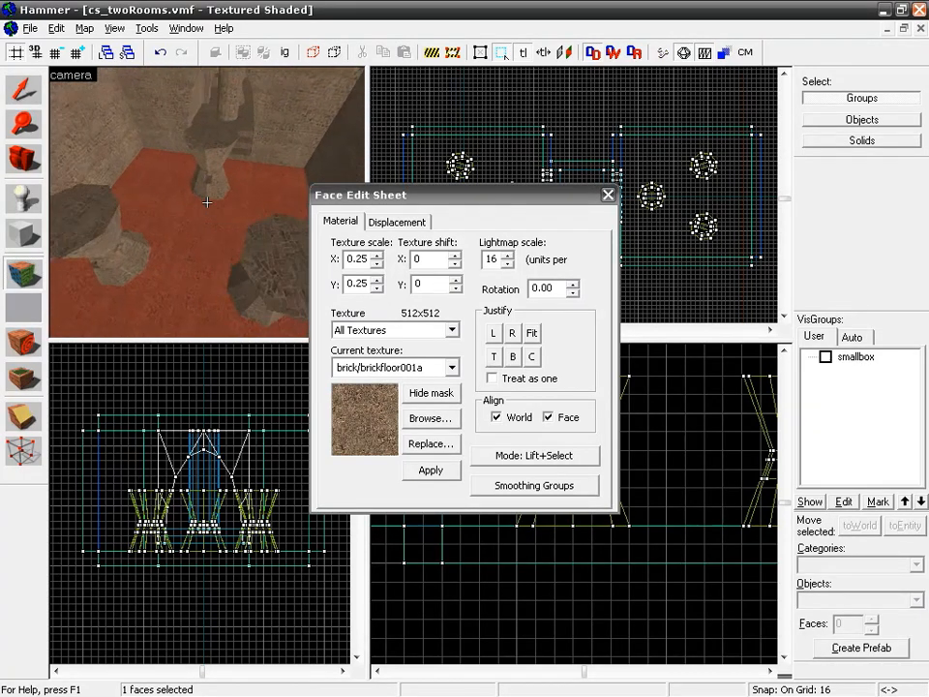
key(z)
click(430, 196)
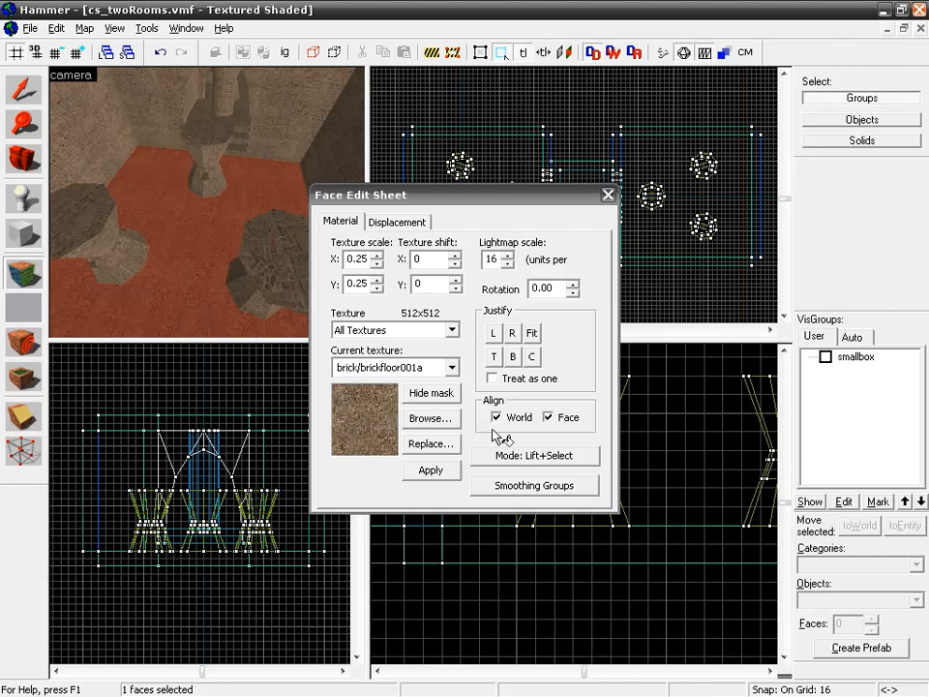
Browse for a new texture, filter the texture list by "floor" and enlarge the browser window to look through the entries
click(428, 420)
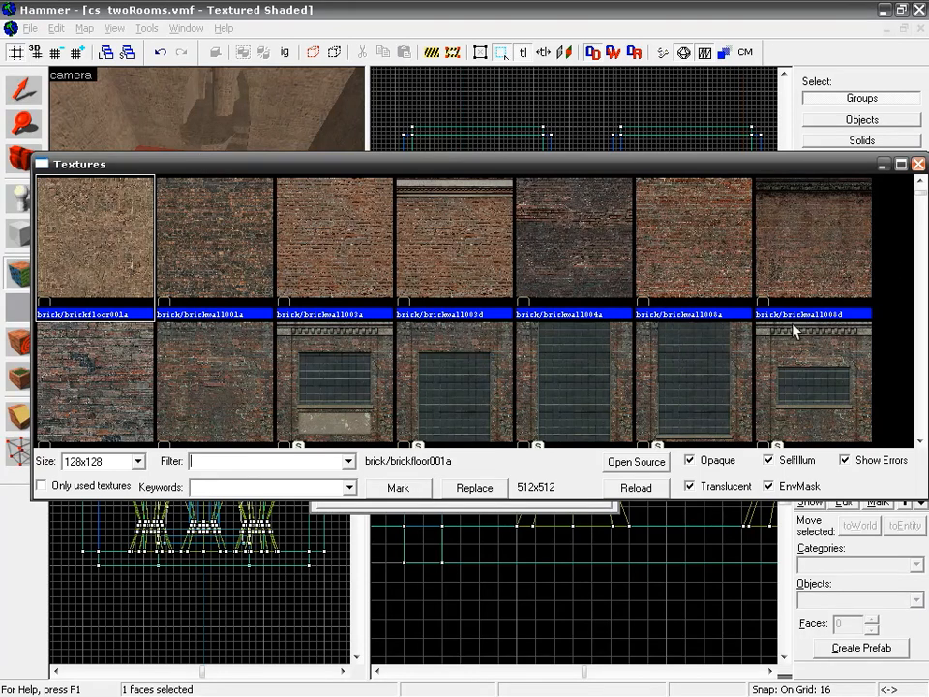
scroll(920, 208, down, 10)
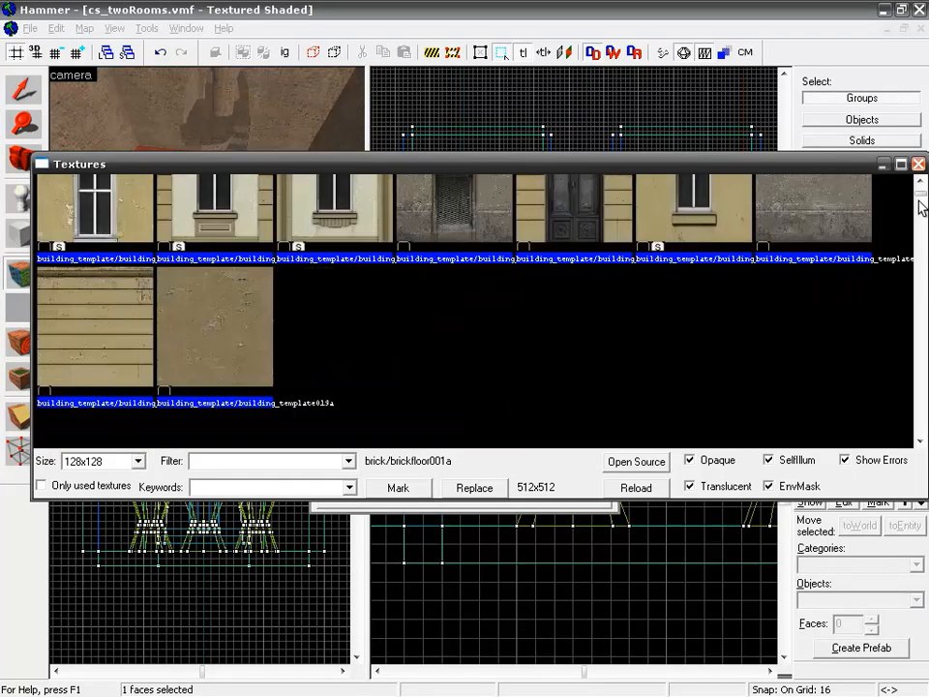
drag(919, 216, 921, 175)
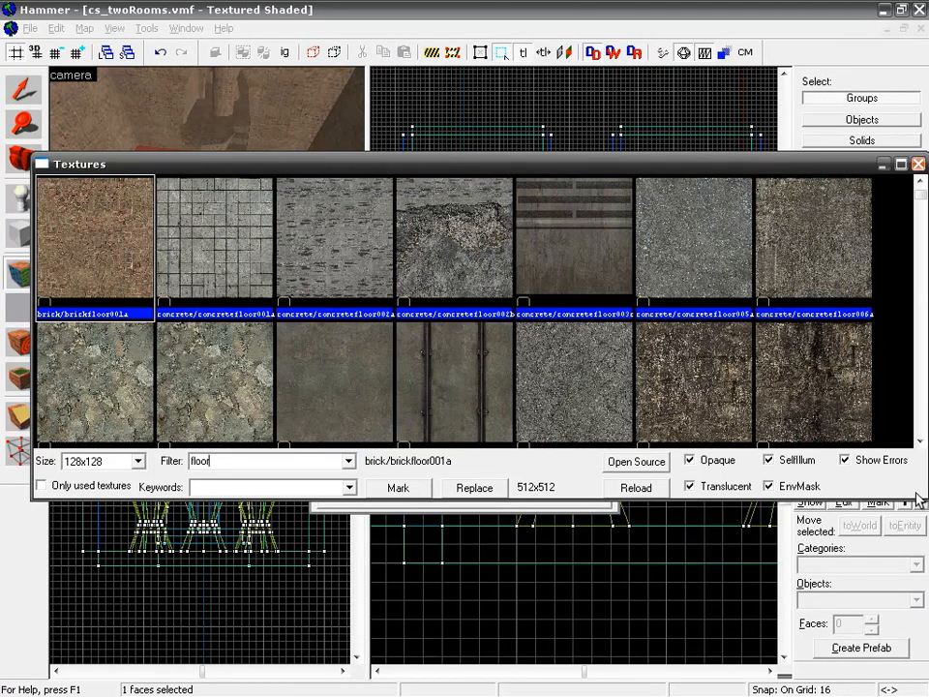
drag(796, 169, 759, 146)
drag(892, 477, 807, 597)
drag(664, 138, 733, 103)
drag(875, 560, 813, 613)
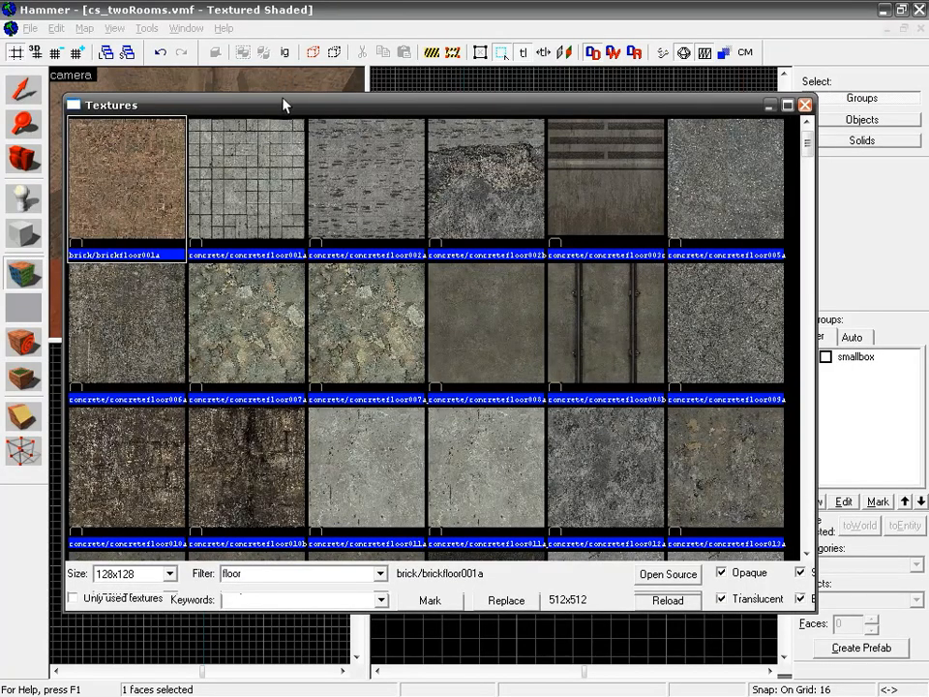
drag(285, 105, 312, 100)
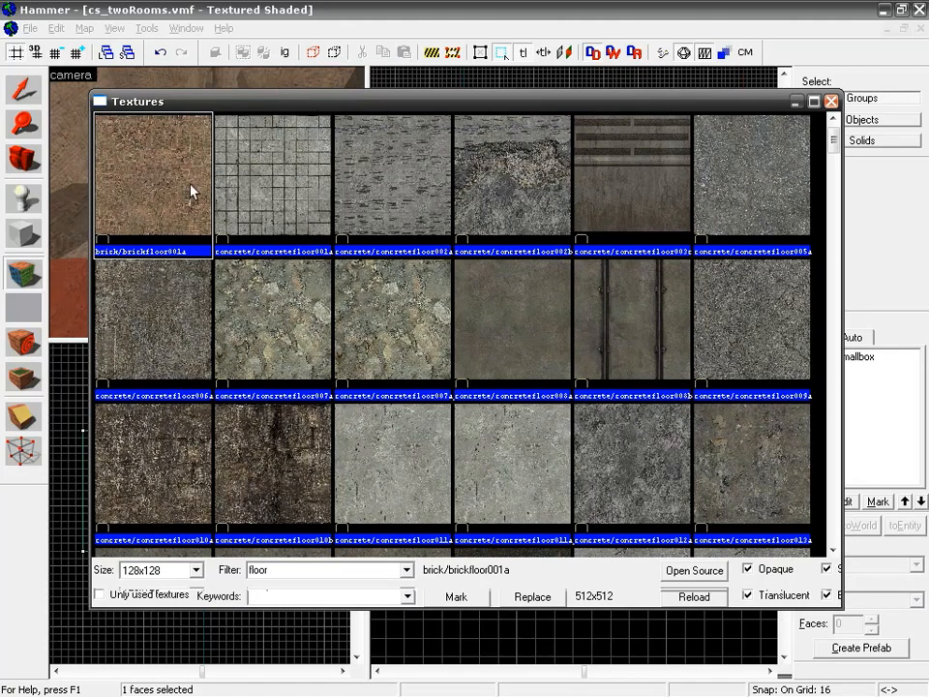
drag(833, 145, 837, 256)
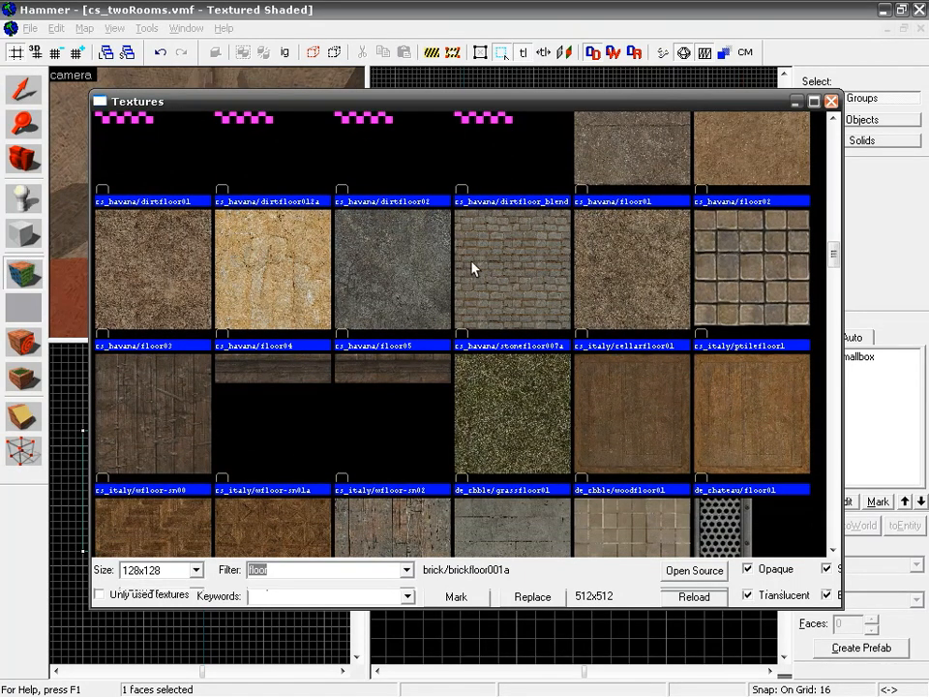
Choose the cs_havana/stonefloor007a texture and apply it to the selected floor face
click(548, 271)
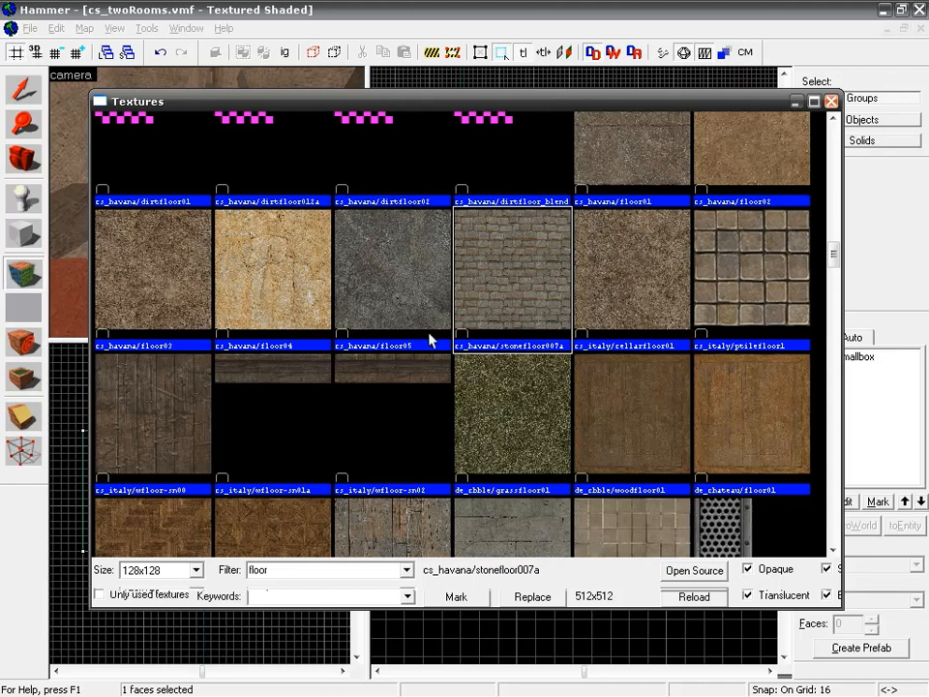
click(162, 439)
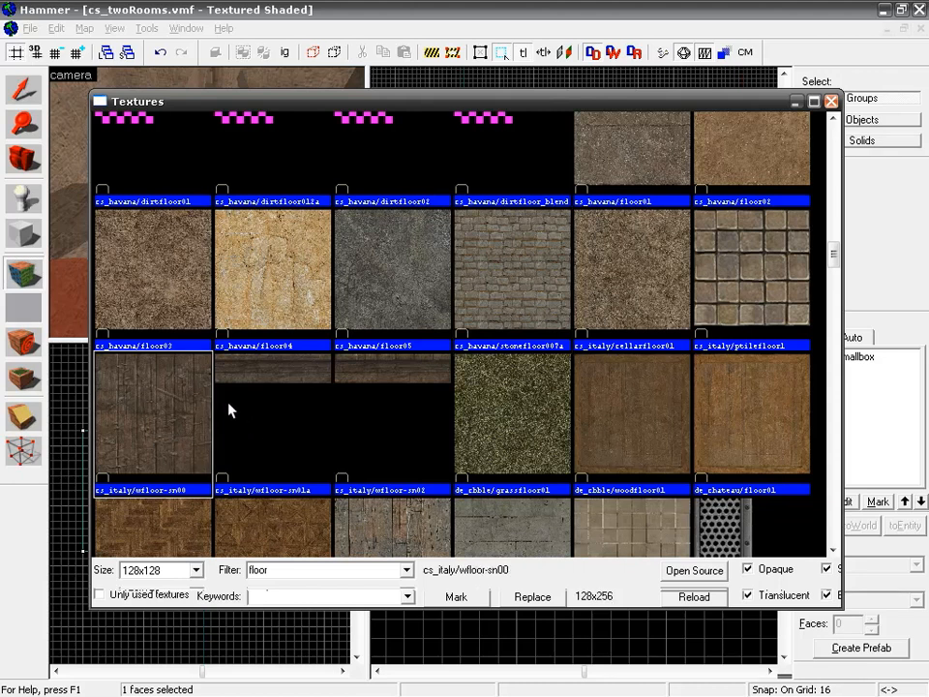
click(521, 276)
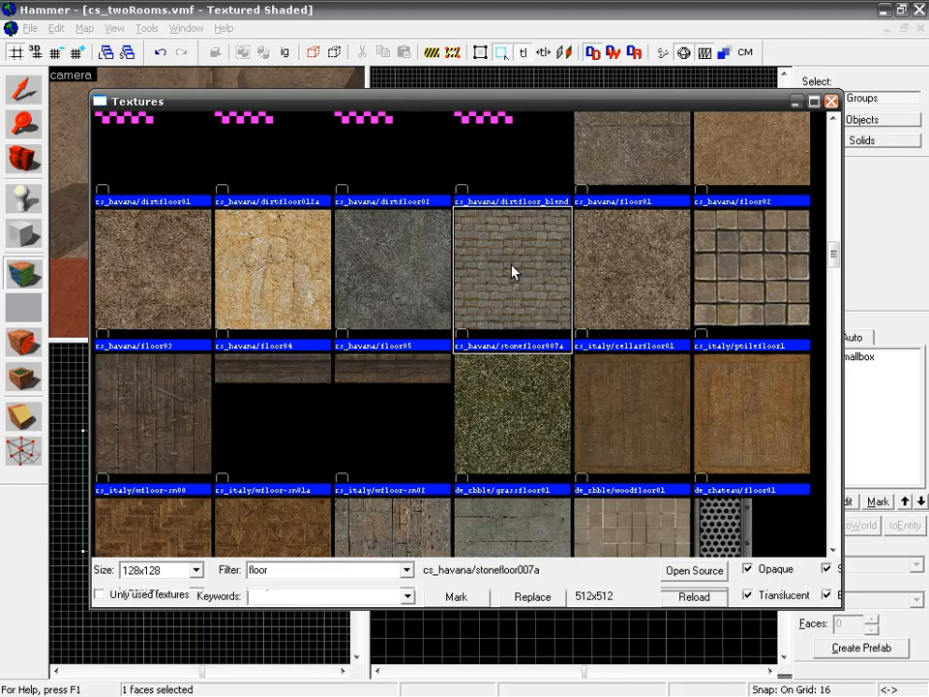
double_click(513, 273)
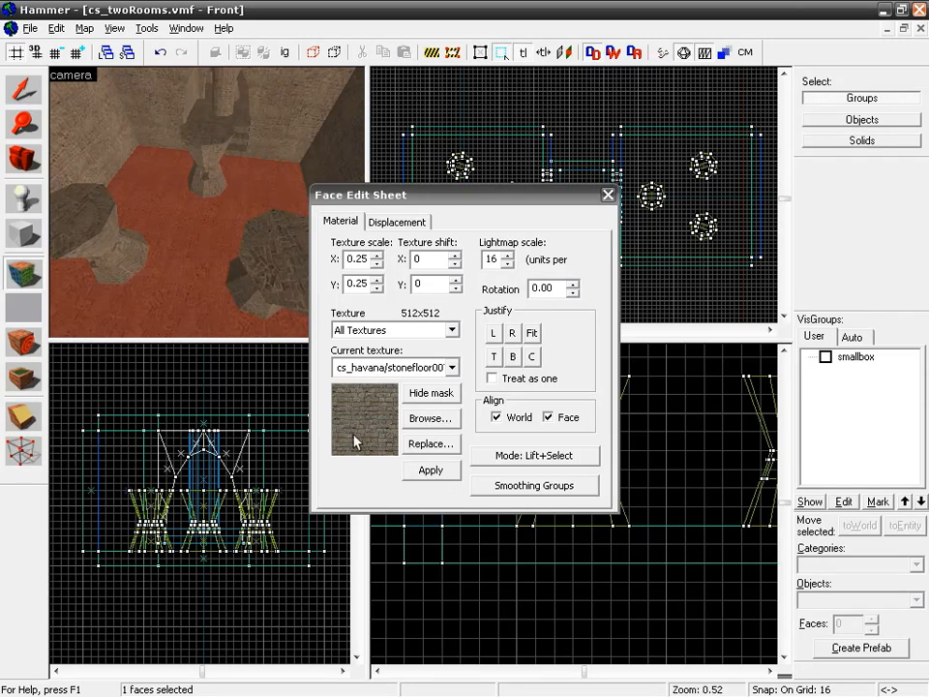
click(427, 471)
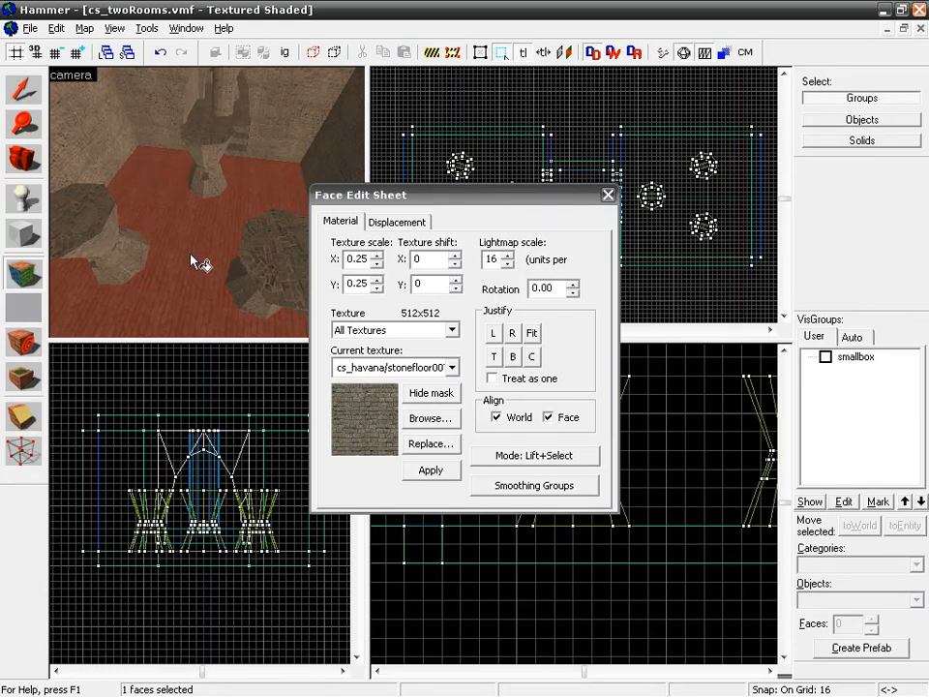
Maximize the 3D camera view and set the floor texture's X and Y scale to 0.15
key(shift+z)
drag(421, 200, 179, 96)
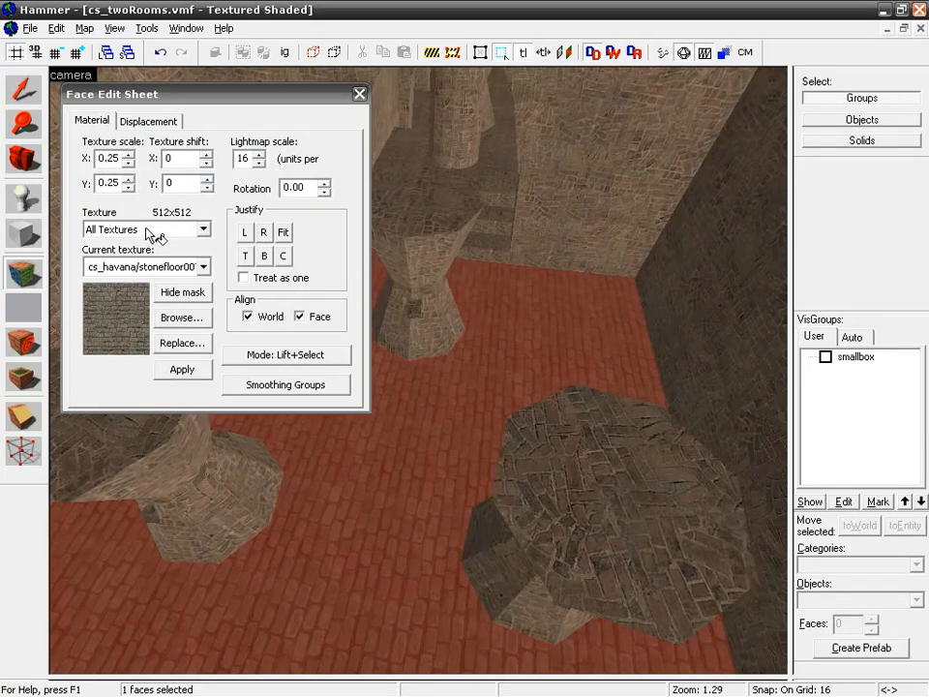
click(127, 154)
click(127, 162)
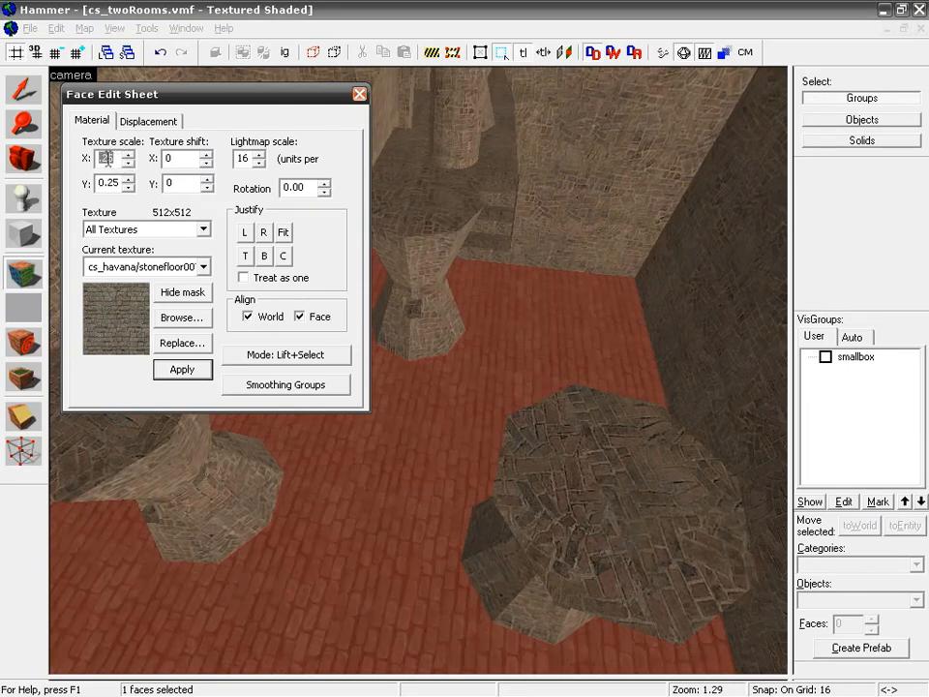
text(0.05)
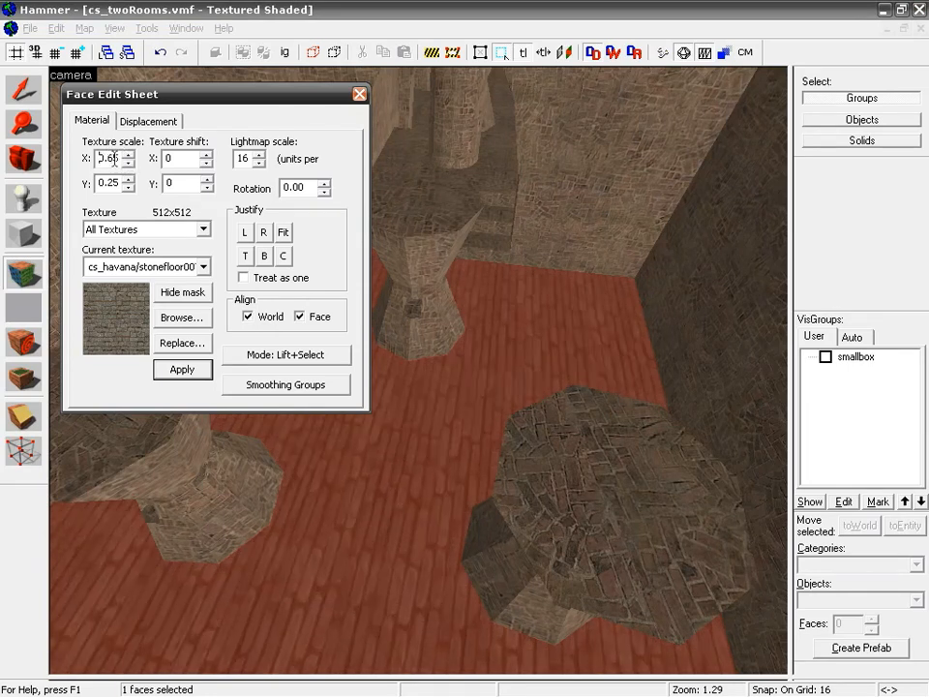
scroll(112, 158, up, 5)
scroll(113, 158, up, 4)
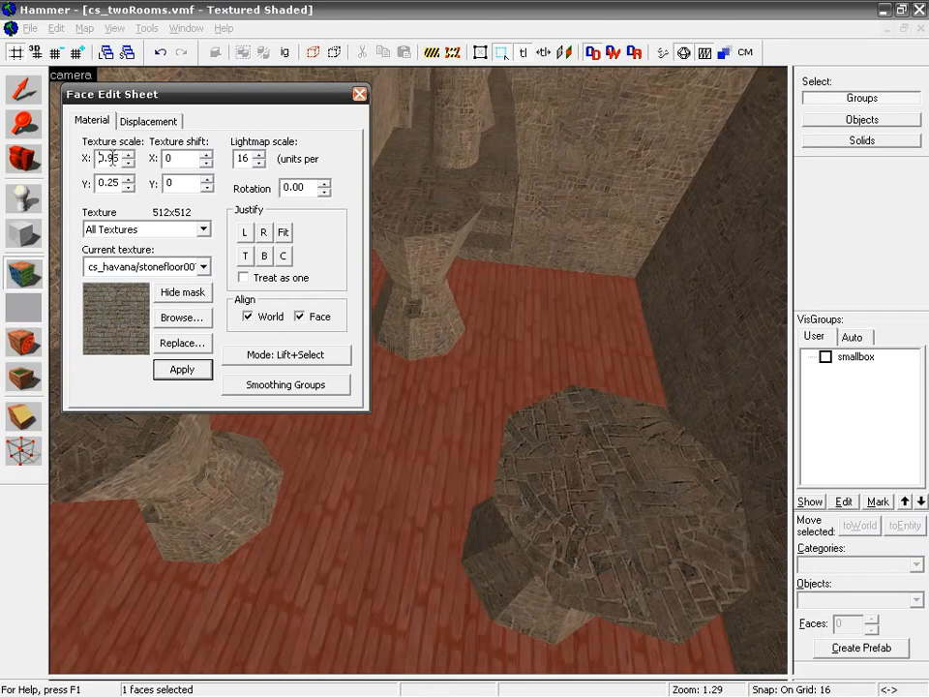
scroll(112, 158, down, 7)
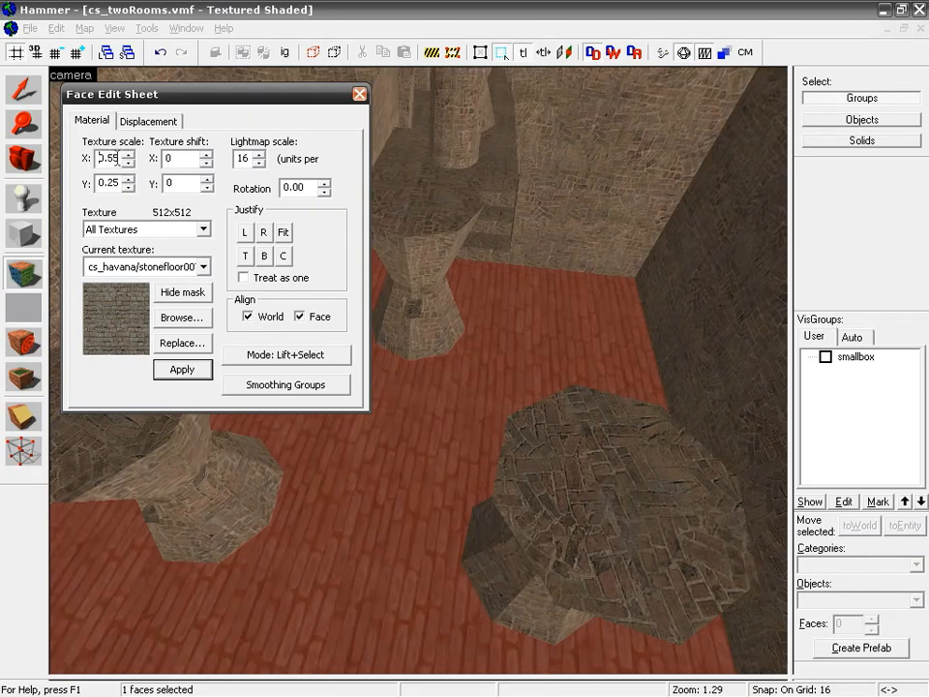
scroll(115, 159, down, 1)
scroll(115, 159, up, 1)
scroll(117, 159, down, 1)
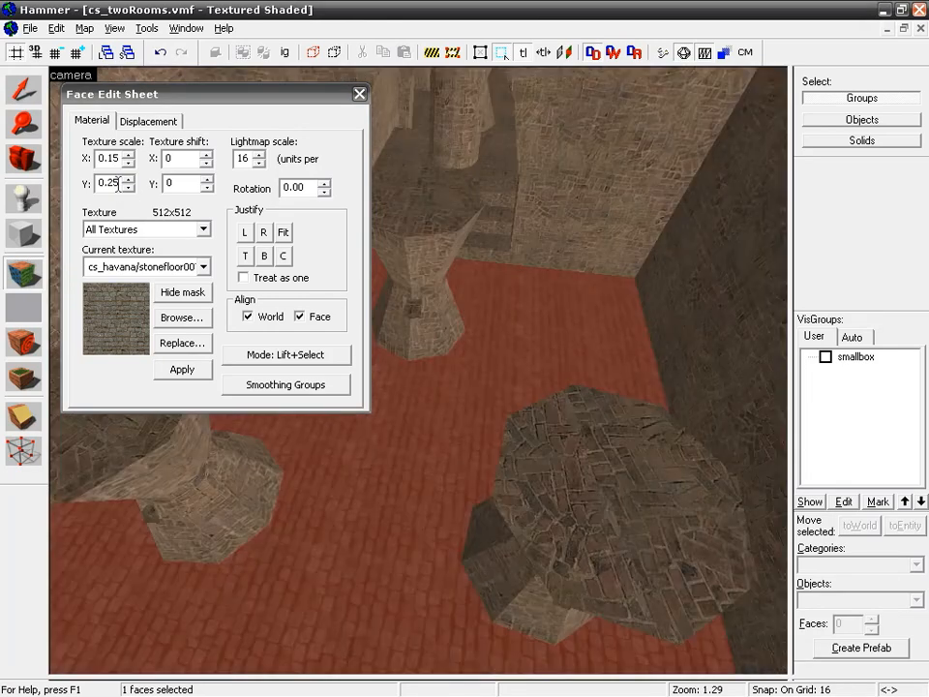
scroll(117, 184, down, 1)
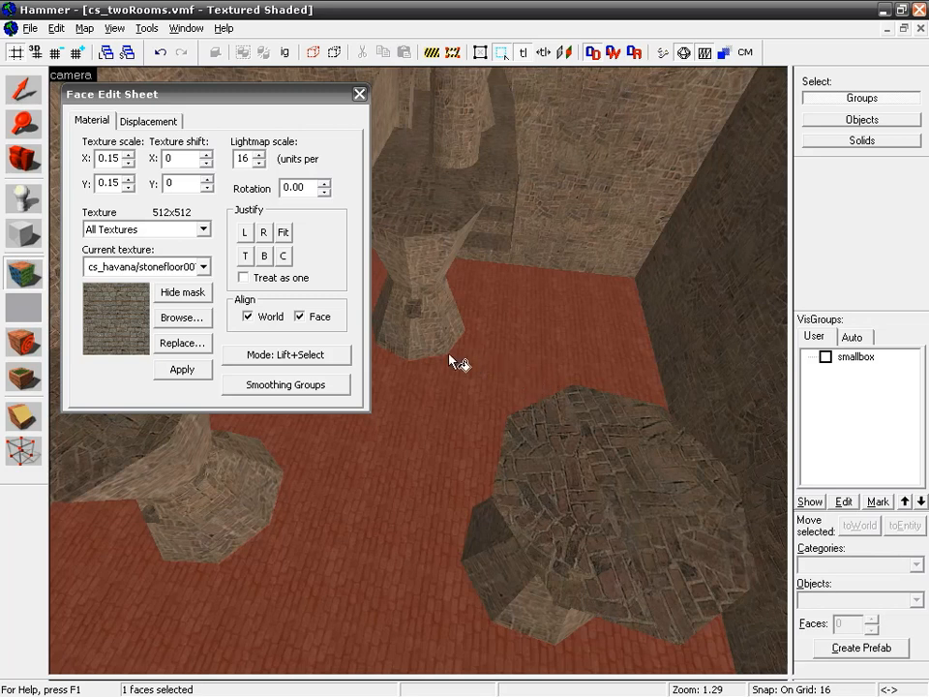
Try a texture scale of .5 in X and Y on the floor face and inspect the brick size up close
click(112, 184)
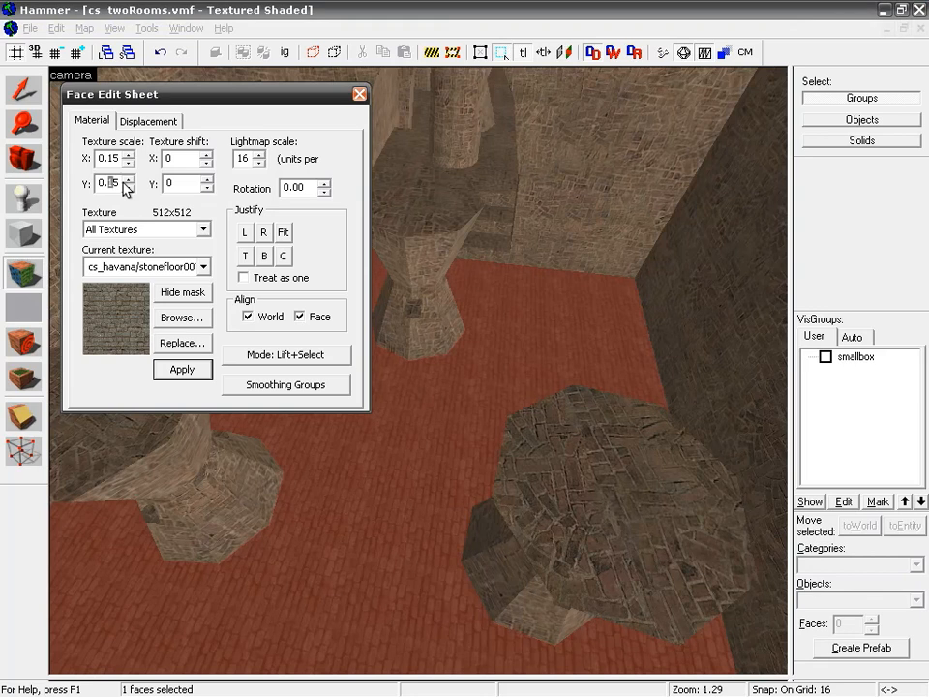
key(shift+End)
drag(108, 157, 124, 156)
text(5)
click(192, 369)
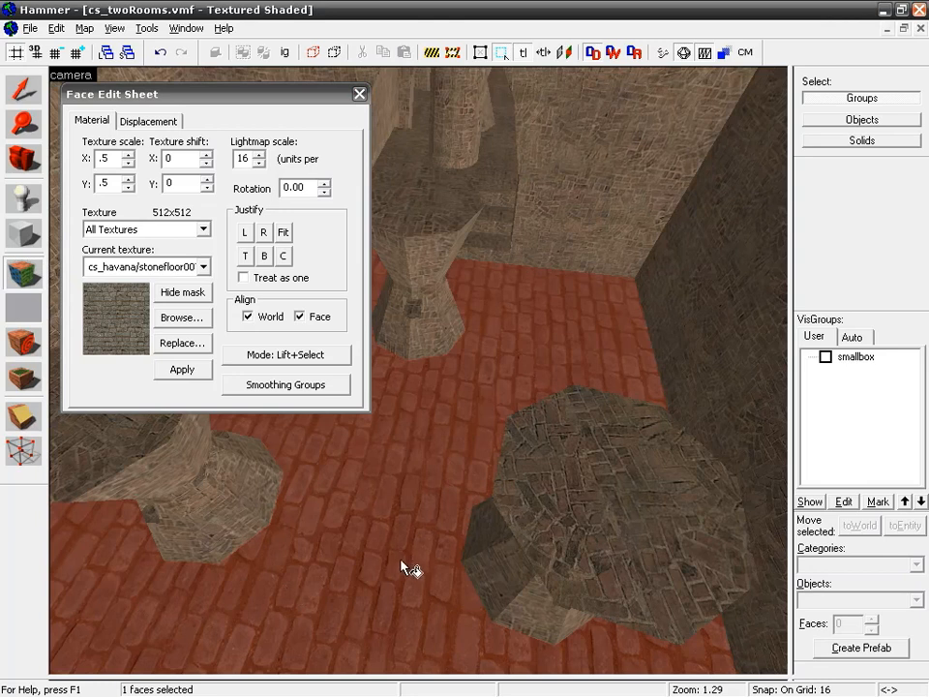
key(z)
key(w)
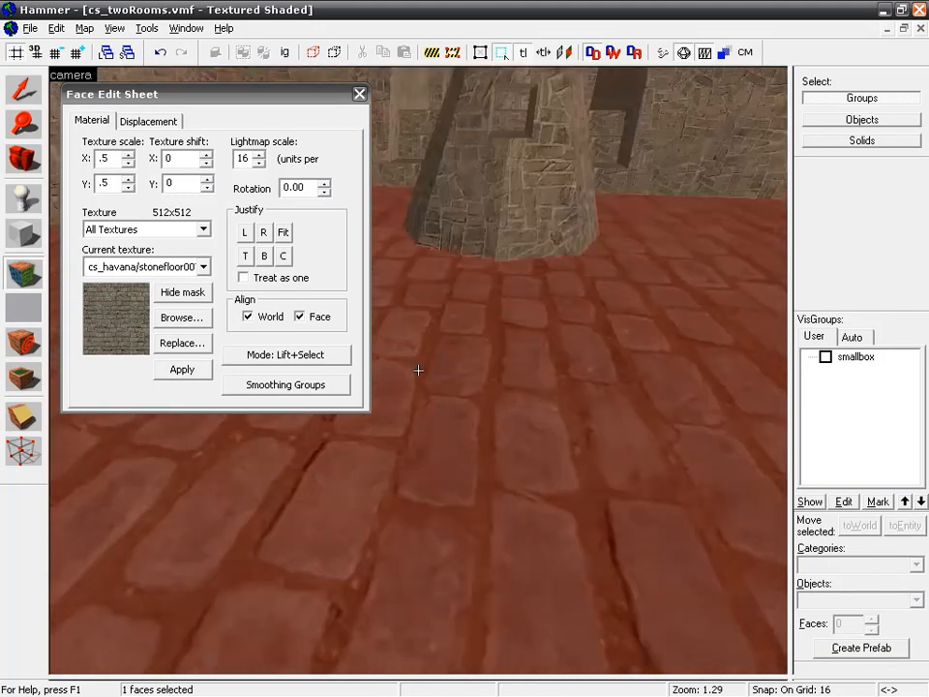
key(z)
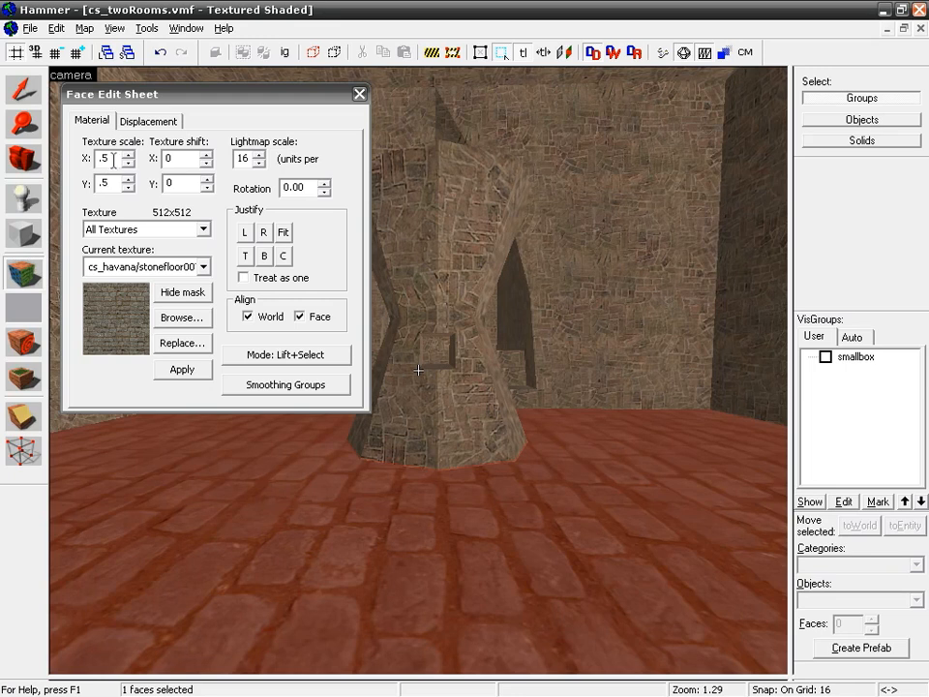
Set the floor texture's X and Y scale to .15, apply it and inspect the floor around the room
click(106, 157)
text(1)
click(103, 183)
text(1)
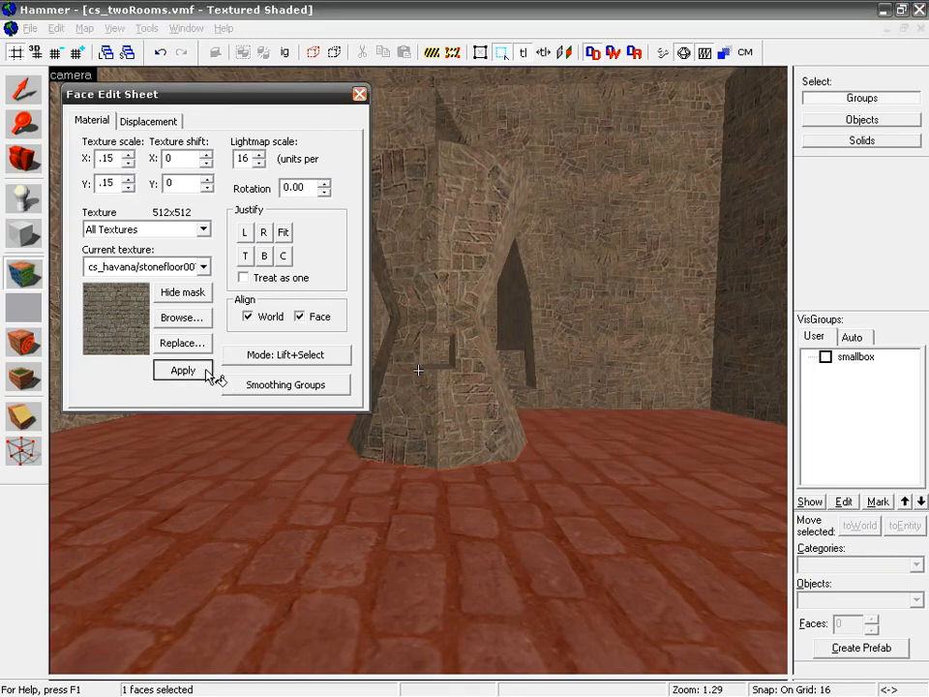
click(205, 372)
click(418, 492)
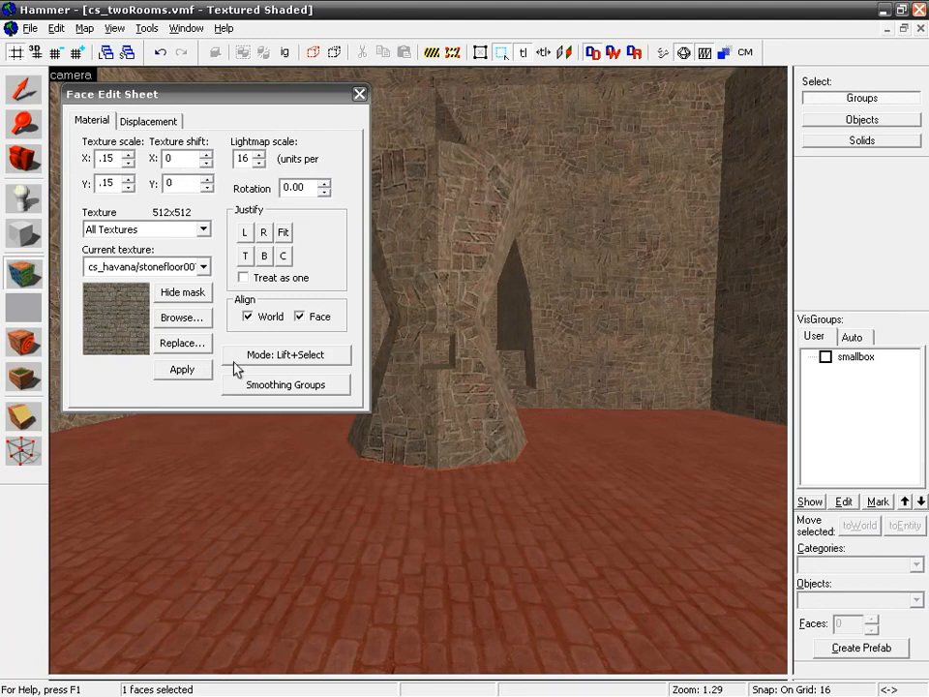
key(z)
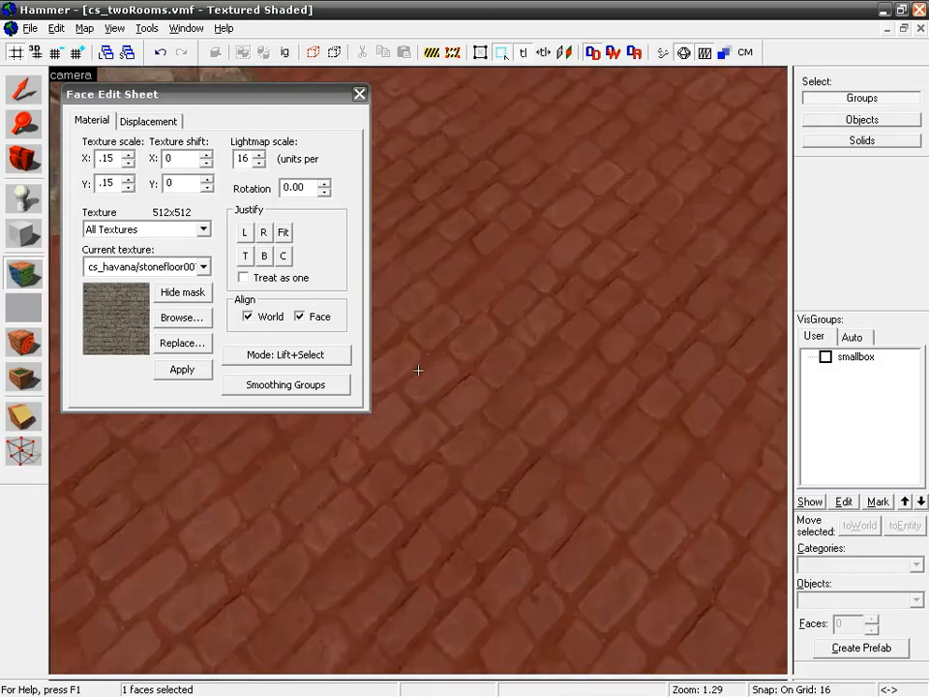
key(w)
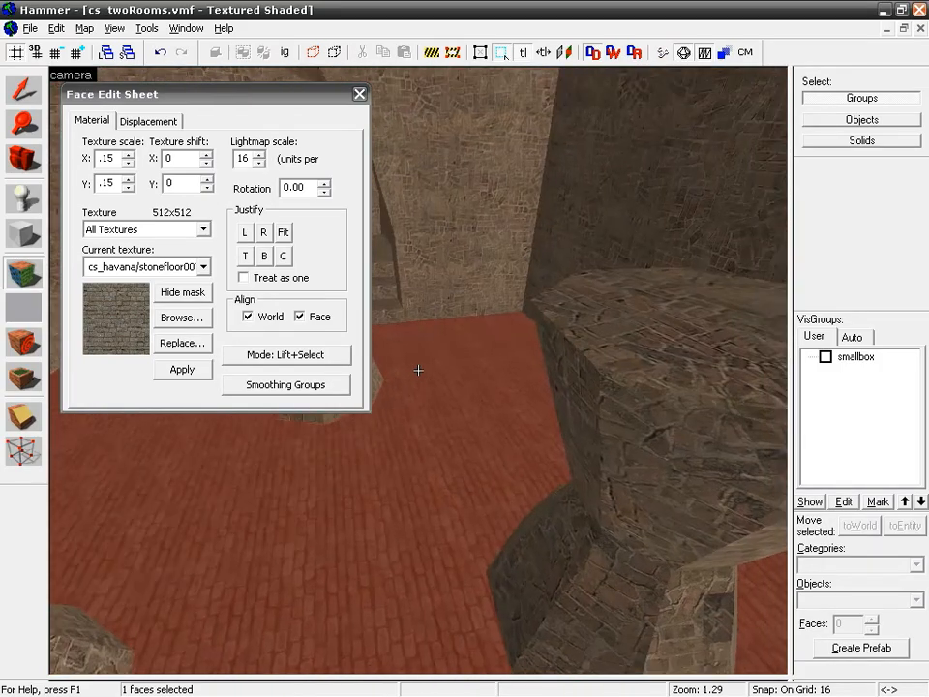
key(s)
key(s)
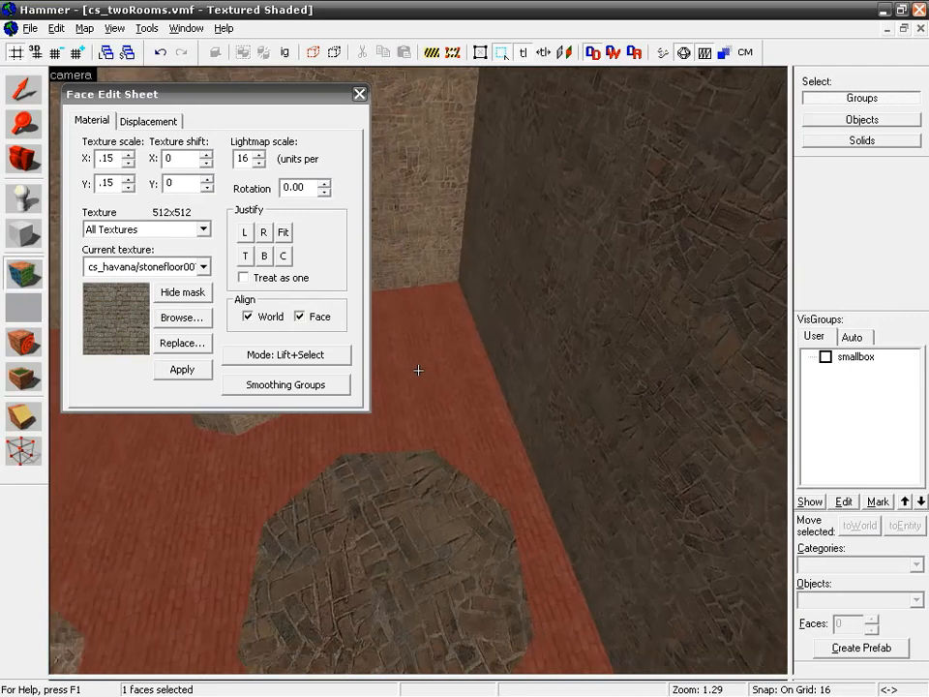
key(d)
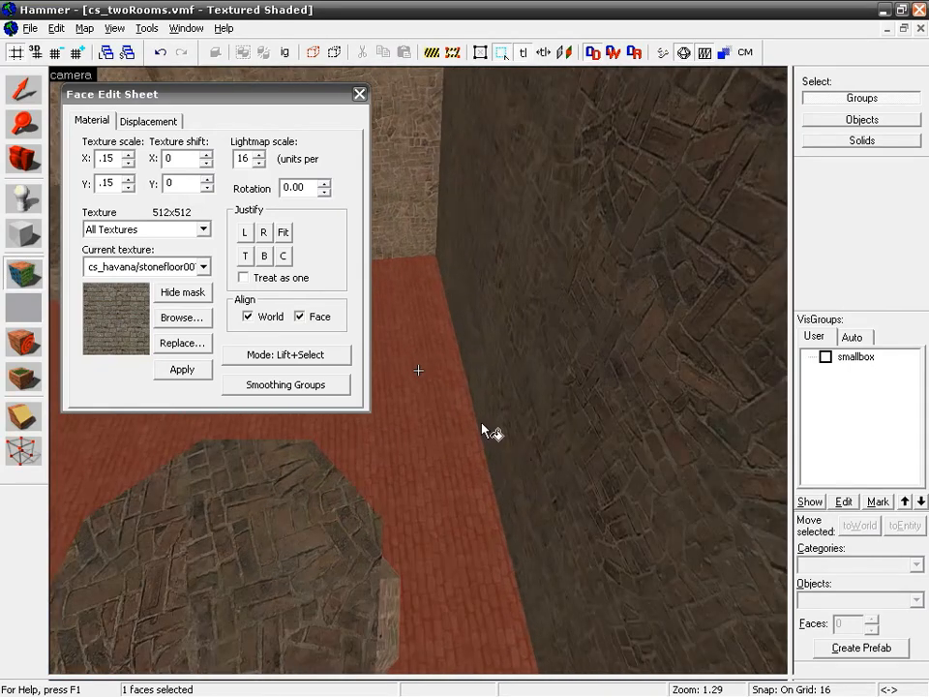
Try shifting the floor face's texture by 6 in X and 15 in Y
click(206, 179)
click(206, 179)
click(206, 179)
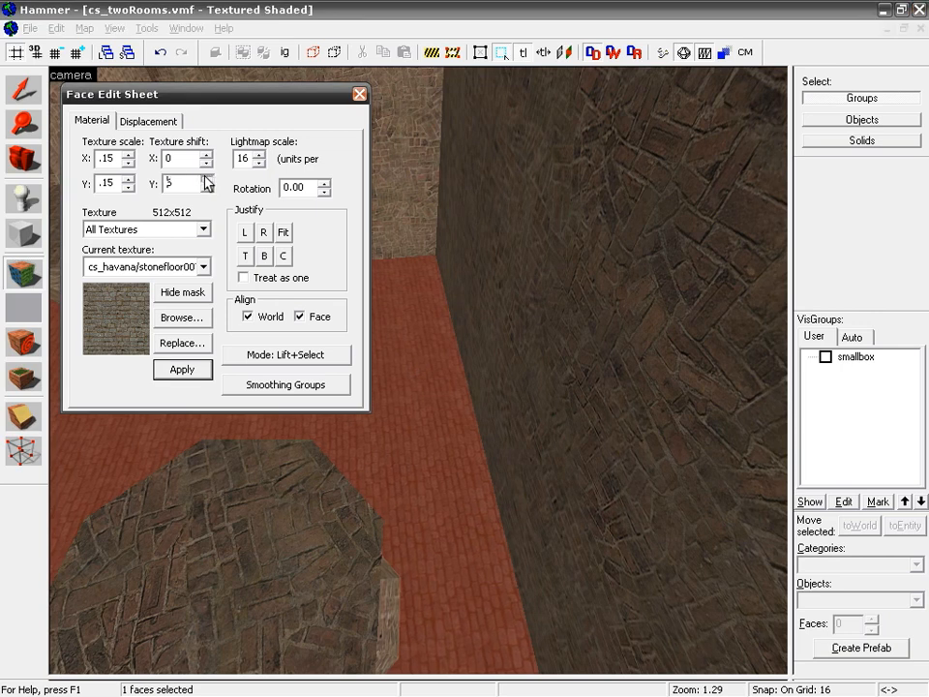
click(206, 180)
click(206, 179)
click(206, 179)
click(206, 179)
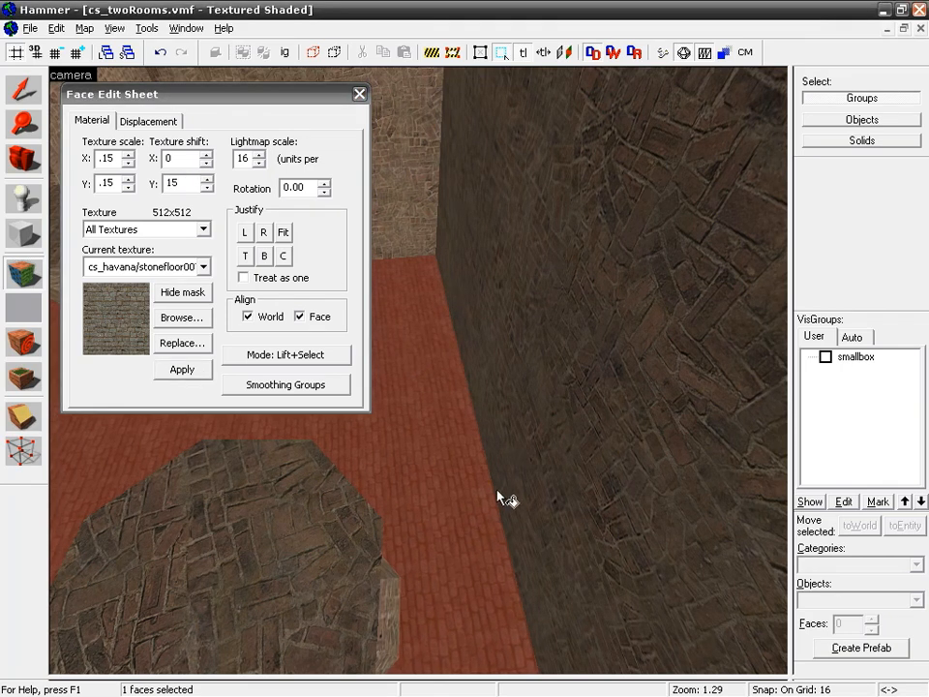
click(203, 153)
click(203, 153)
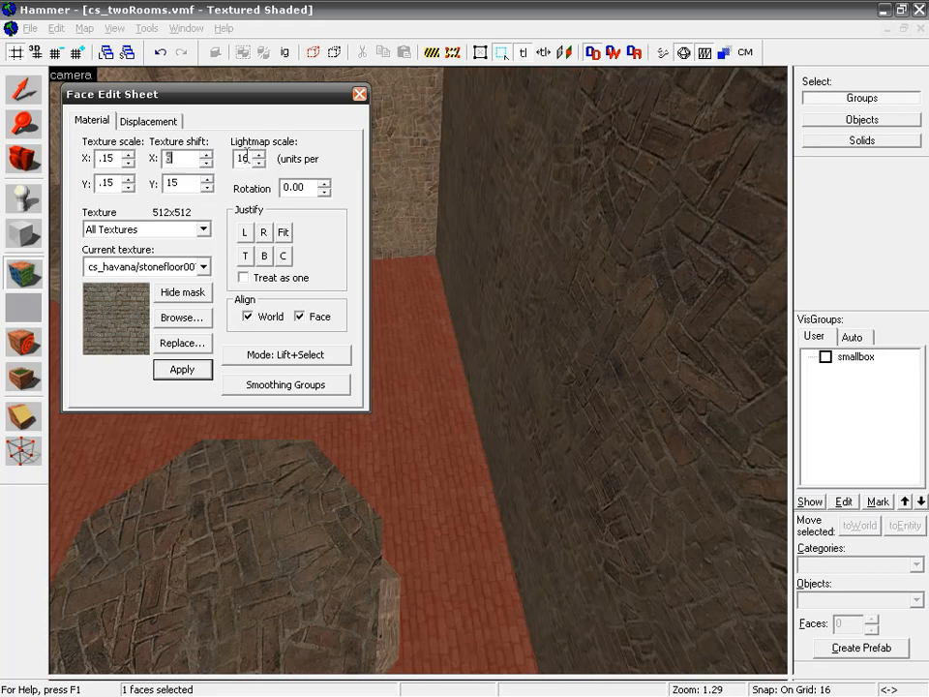
text(6)
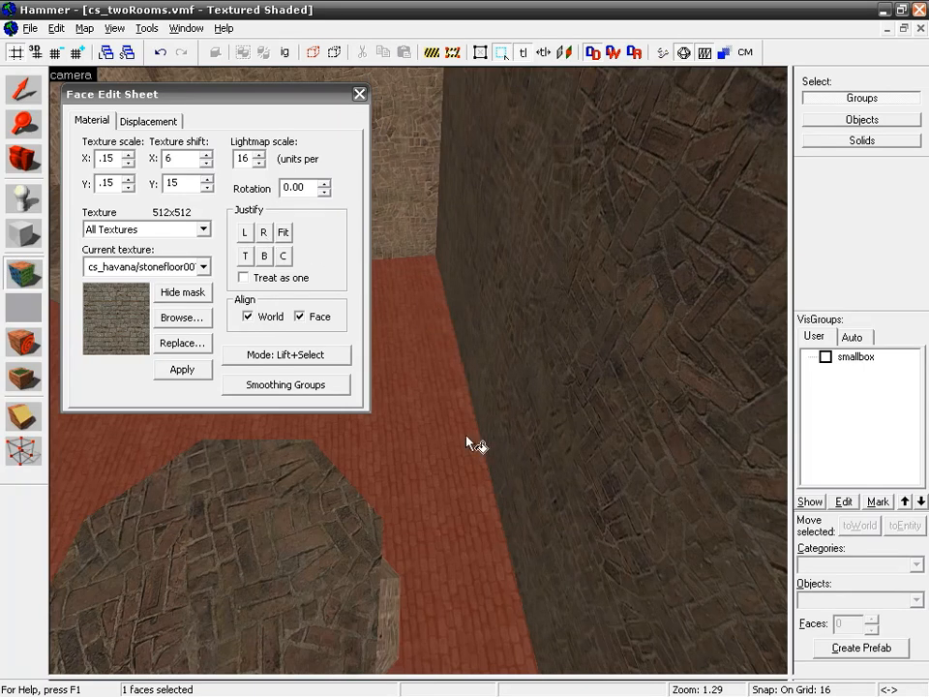
Try justifying the floor texture to the left, right, top, bottom and center, and fit it to the face
click(242, 235)
click(263, 236)
click(245, 256)
click(263, 255)
click(283, 258)
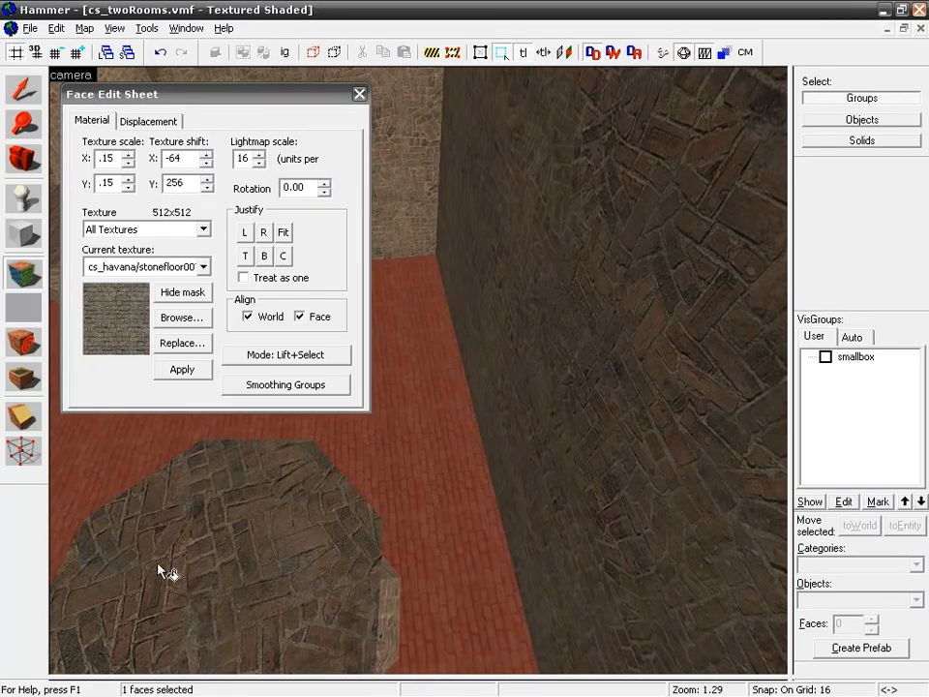
click(284, 232)
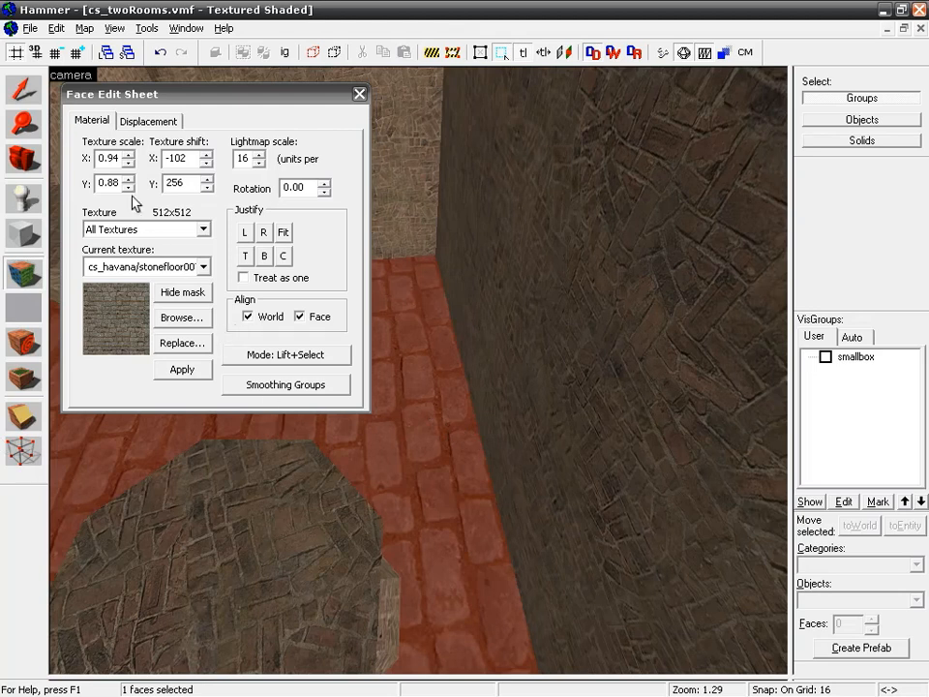
Set the floor texture's X and Y scale to .15 and apply it
click(107, 157)
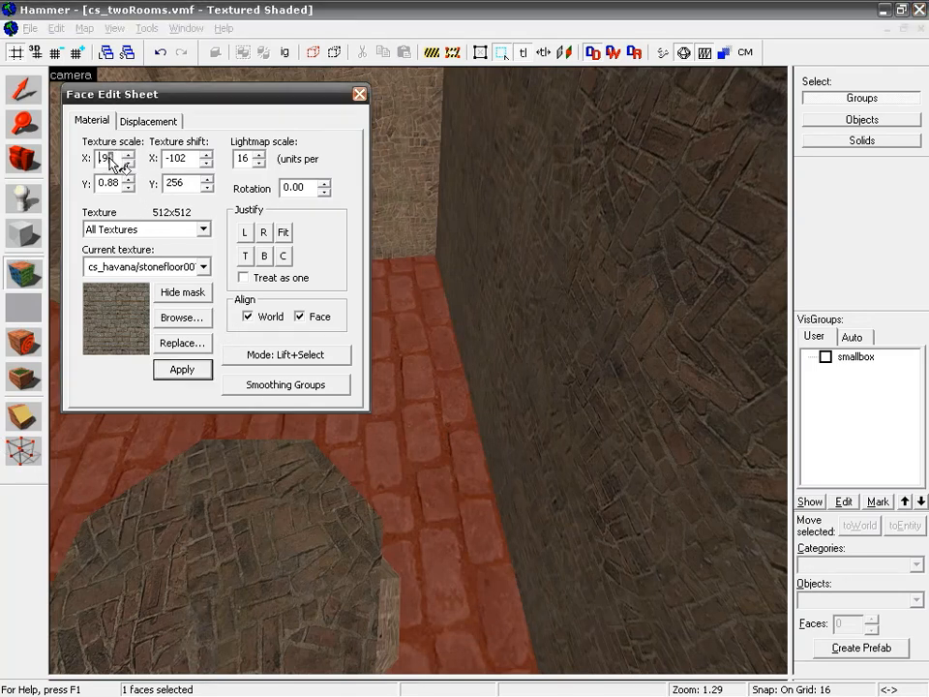
text(.15)
double_click(106, 183)
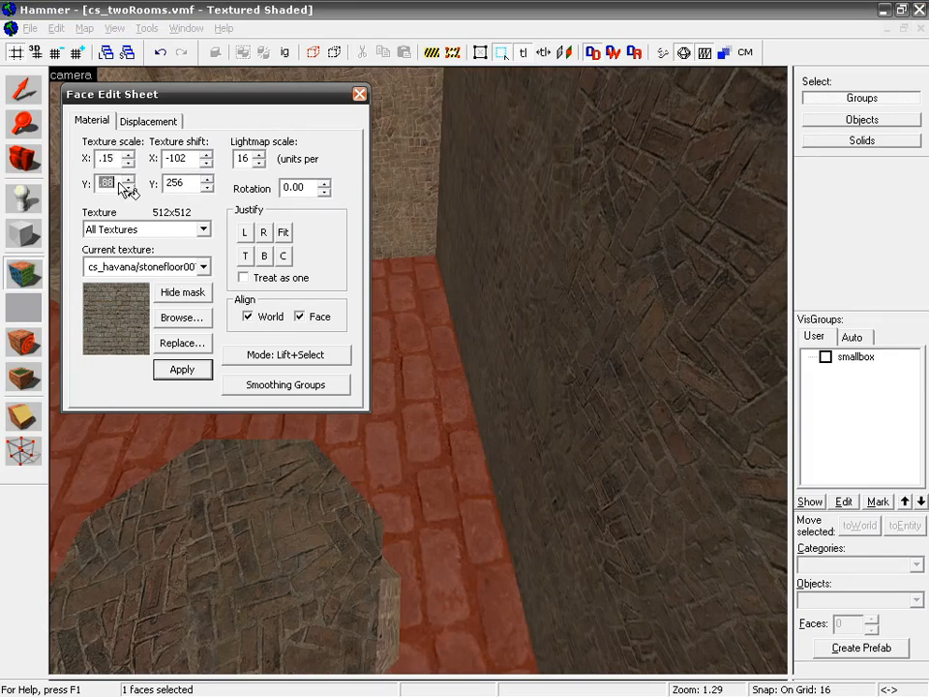
text(.15)
click(184, 372)
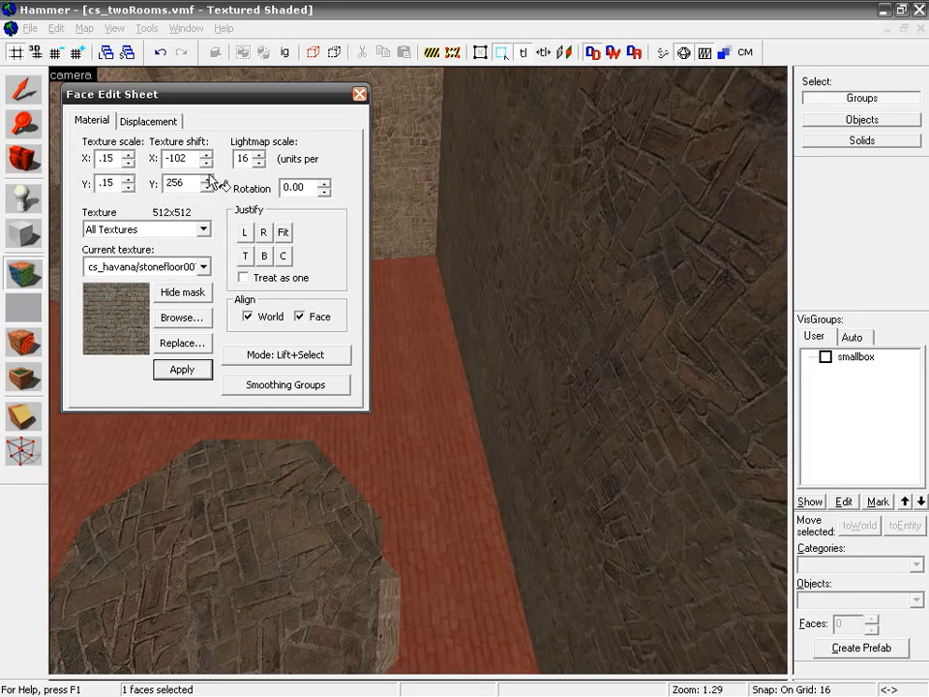
Set the floor texture's shift to 0 in X and 15 in Y
double_click(174, 157)
text(0)
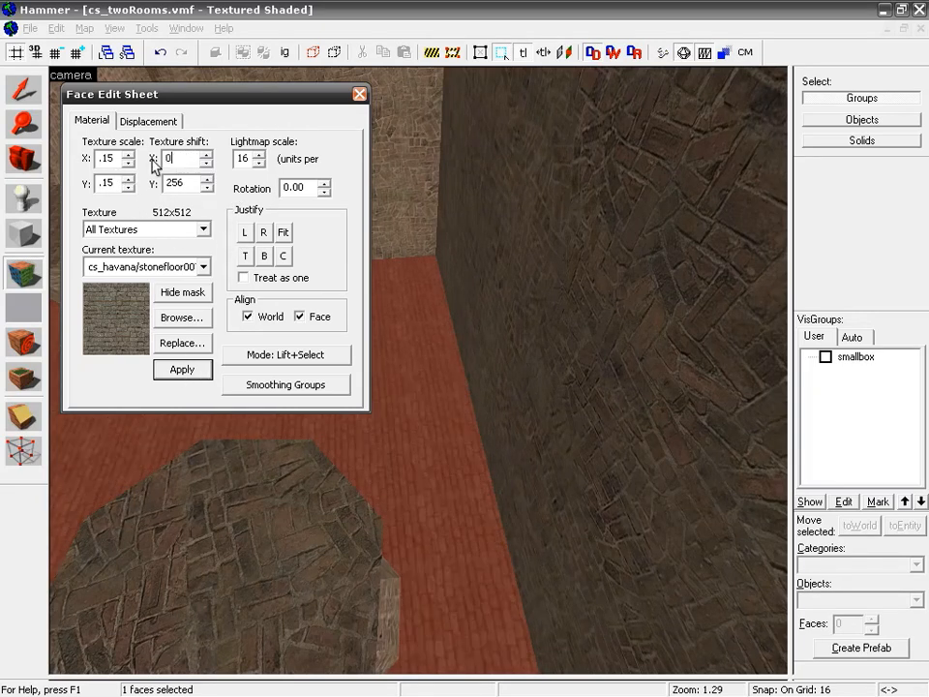
click(183, 183)
drag(184, 183, 160, 184)
text(6)
click(206, 180)
click(206, 179)
click(206, 179)
click(206, 179)
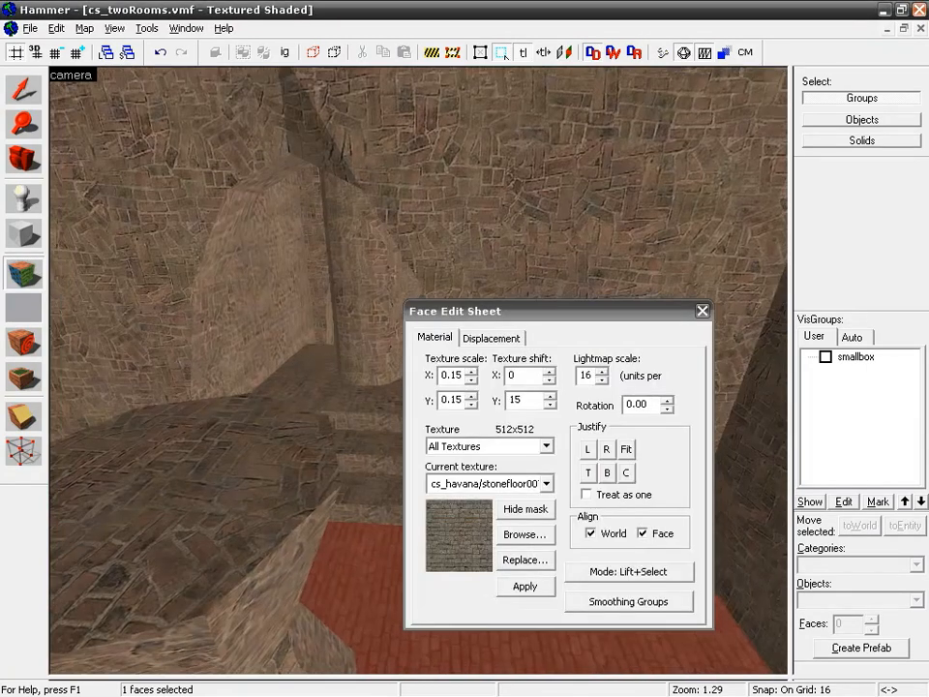
Select several individual front faces of the arched wall beside the steps together
key(d)
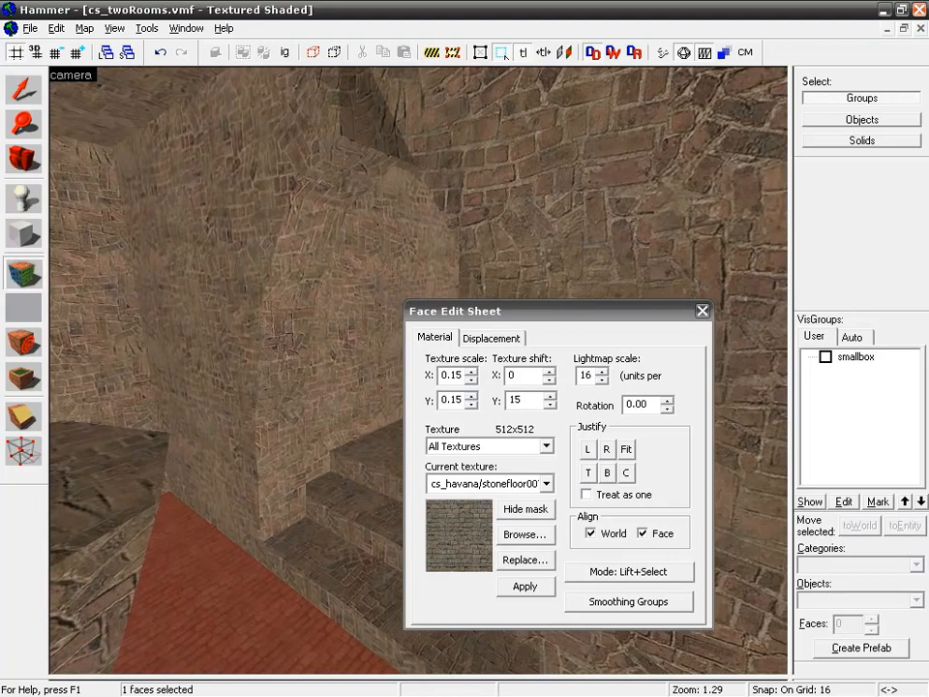
click(222, 293)
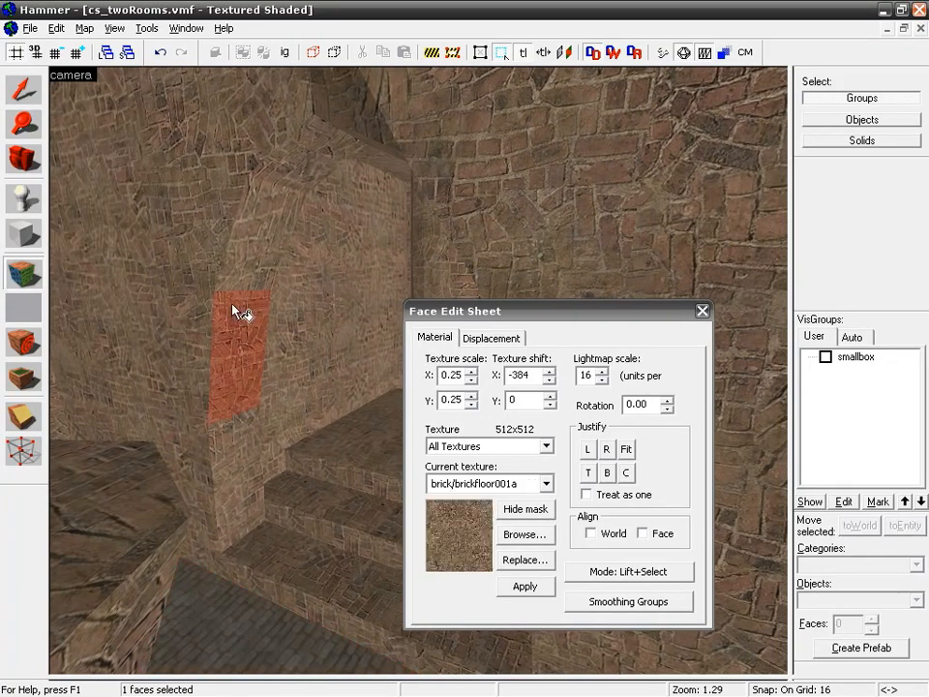
ctrl+click(205, 332)
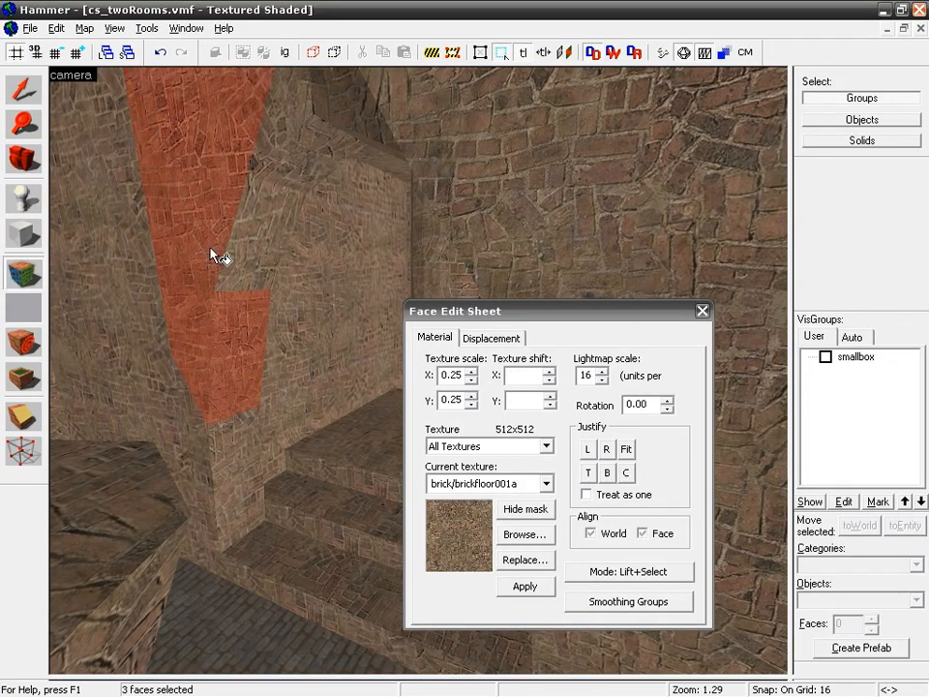
key(z)
key(z)
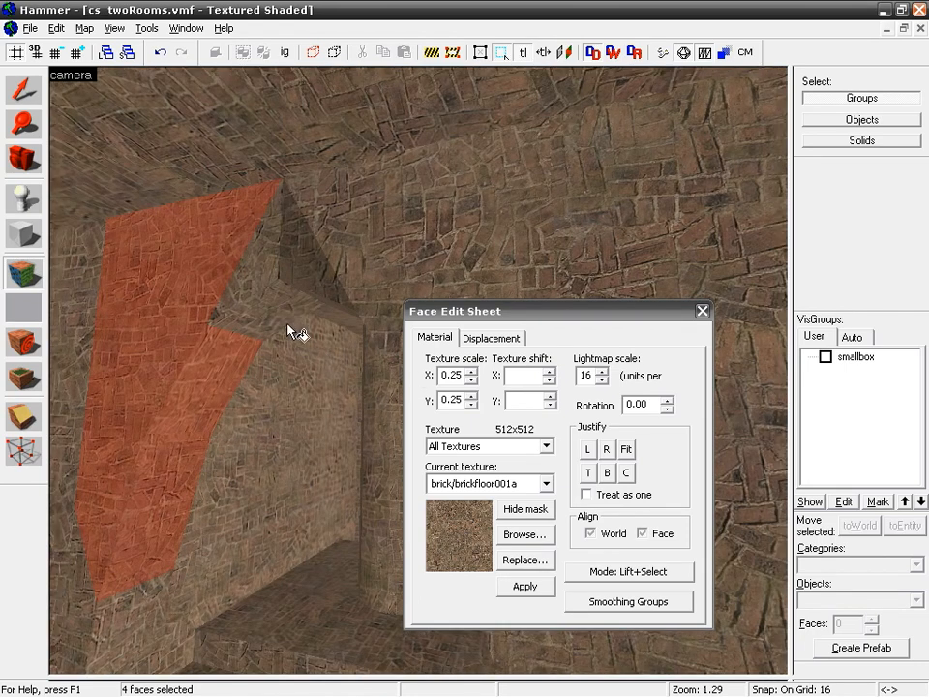
Try selecting single faces and then all faces of whole brushes around the arch's peak
click(262, 298)
shift+click(257, 281)
click(296, 248)
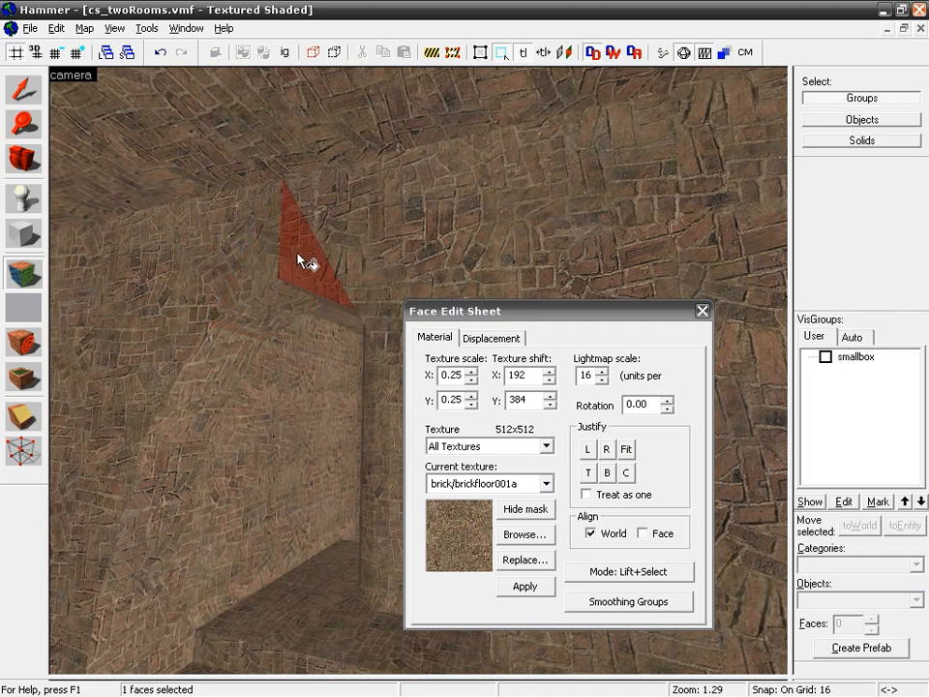
shift+click(306, 281)
click(250, 271)
shift+click(307, 276)
click(311, 270)
shift+click(257, 320)
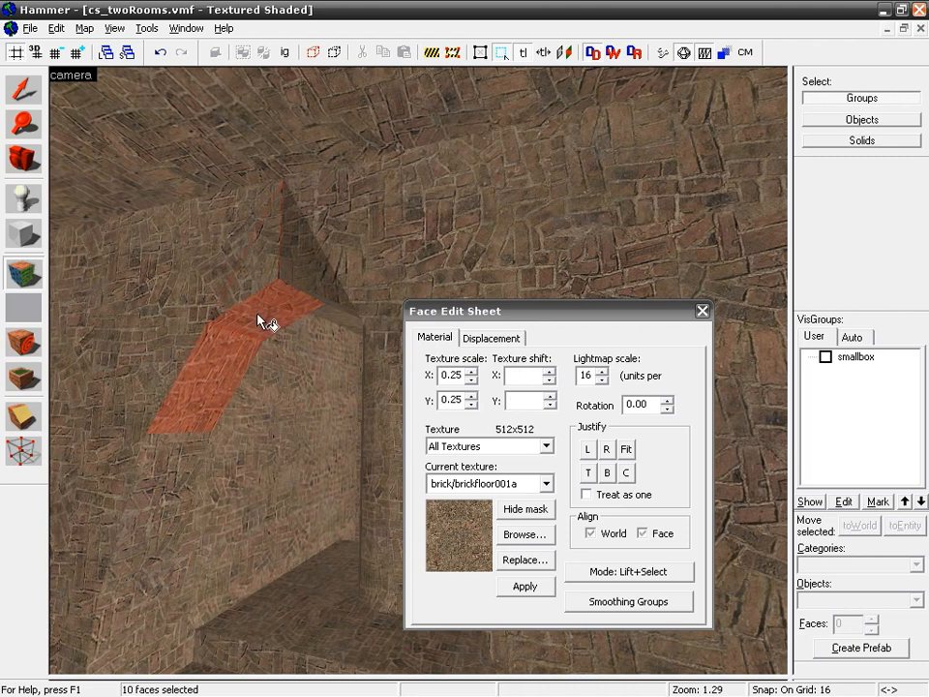
click(255, 300)
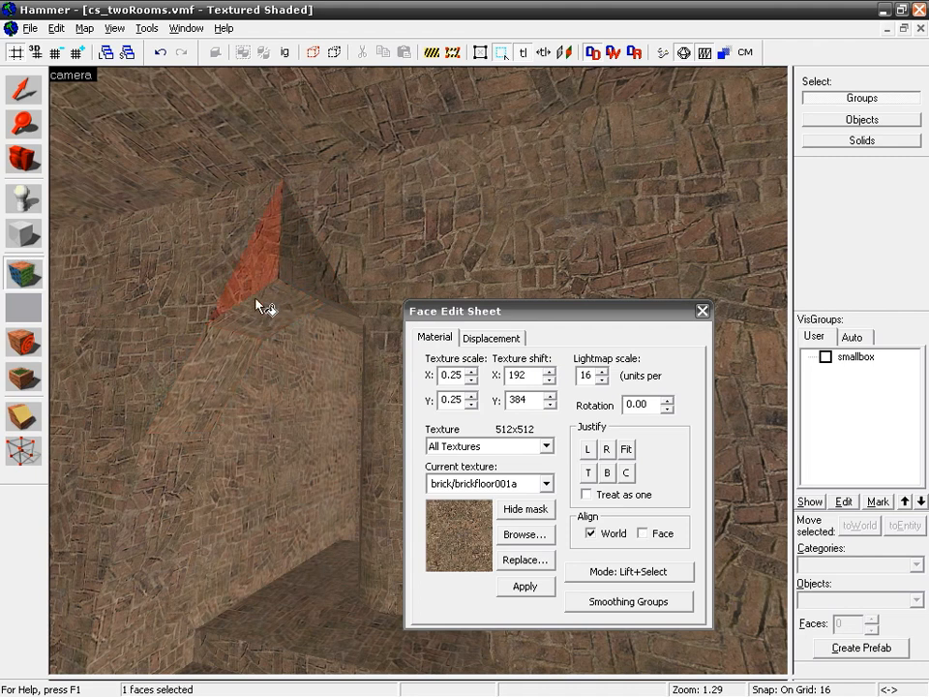
Select all faces of every brush that forms both halves of the pointed arch
shift+click(211, 372)
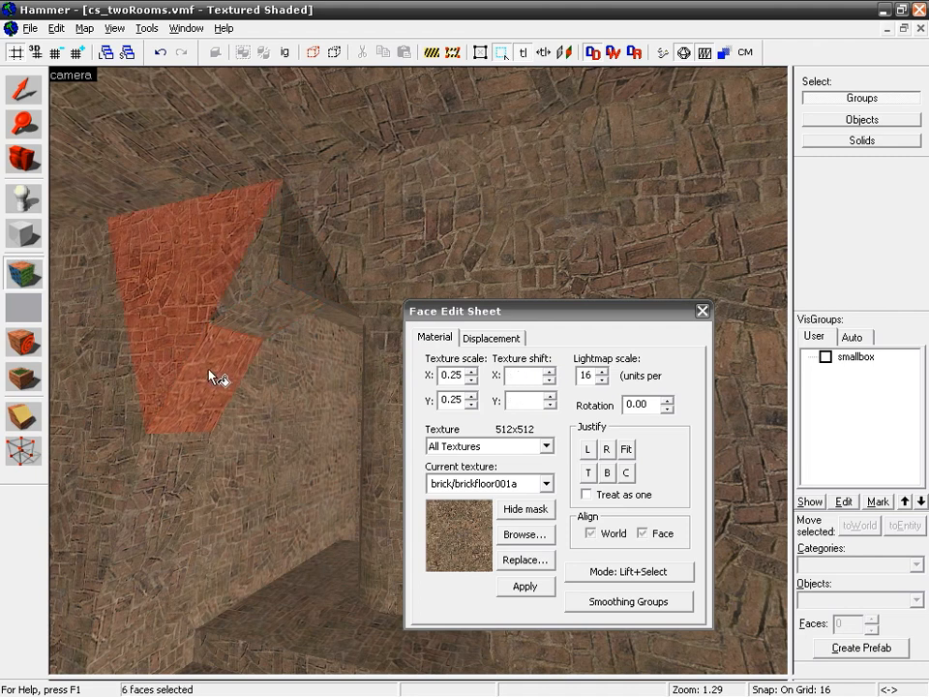
ctrl+shift+click(261, 318)
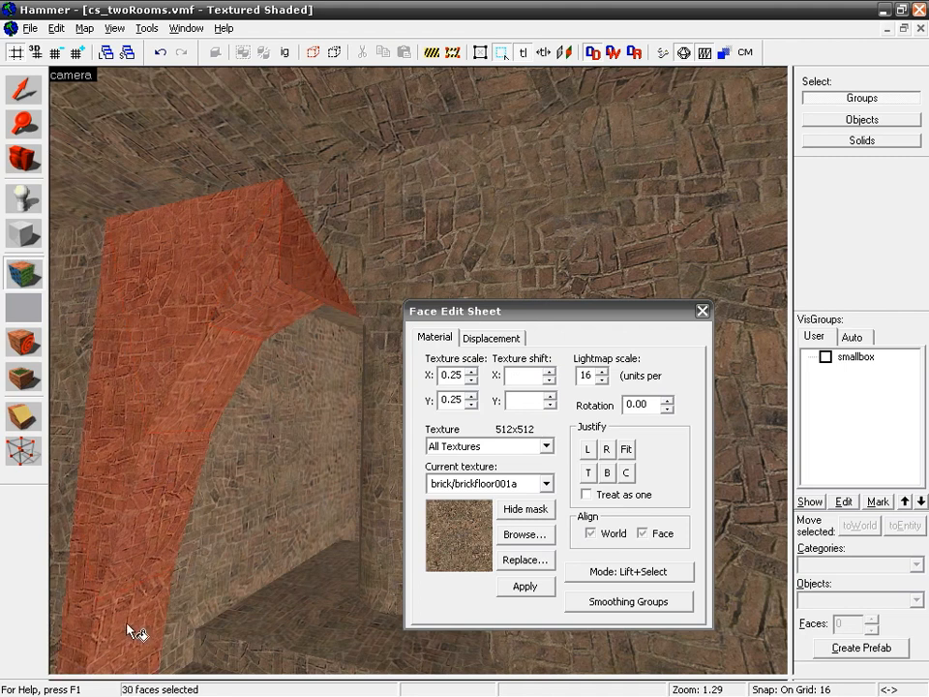
key(z)
key(z)
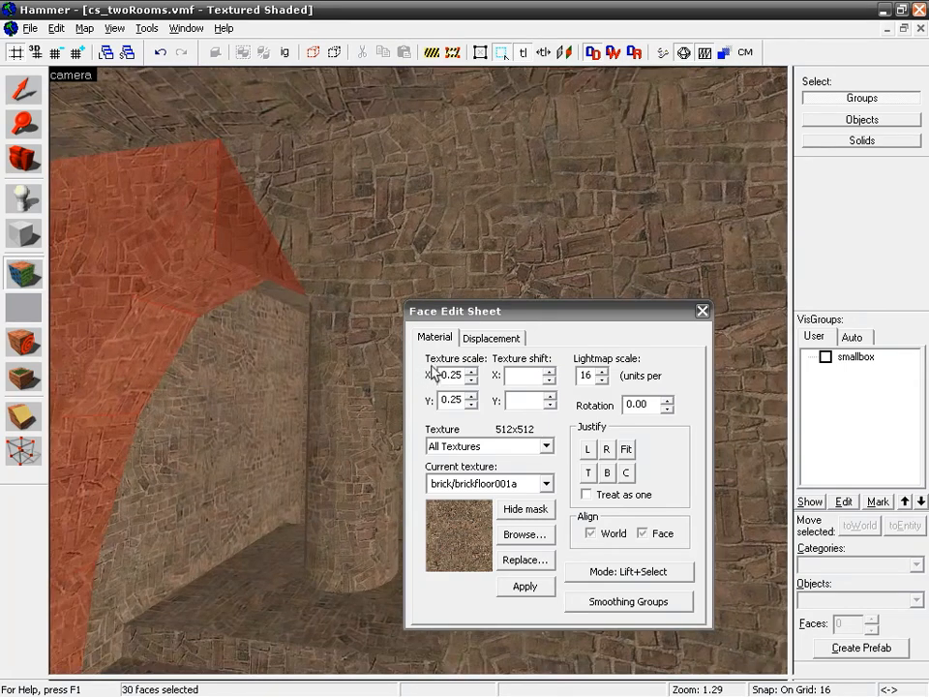
key(z)
key(z)
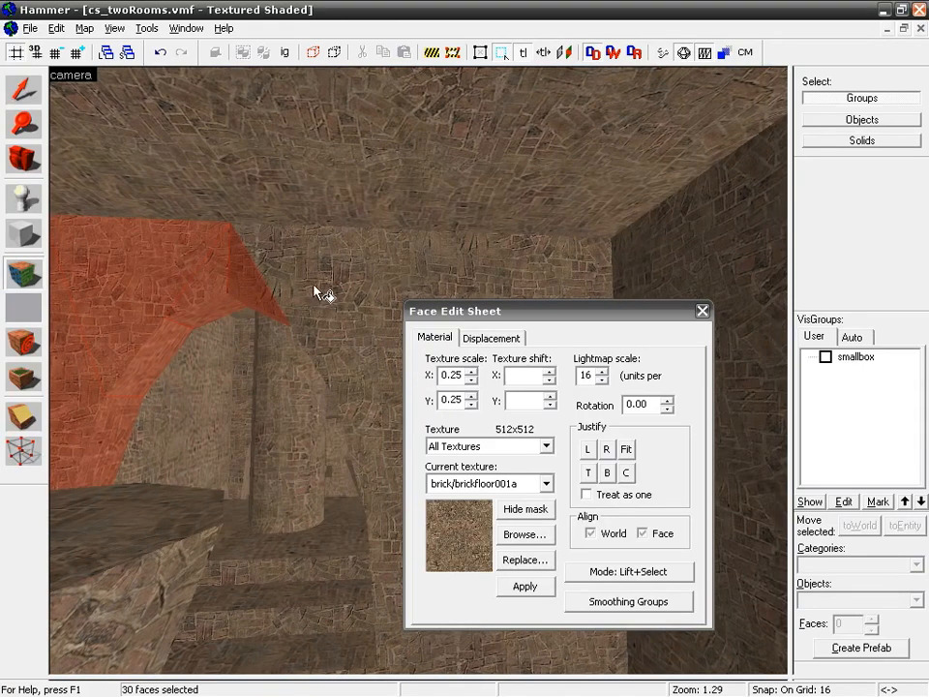
ctrl+shift+click(392, 621)
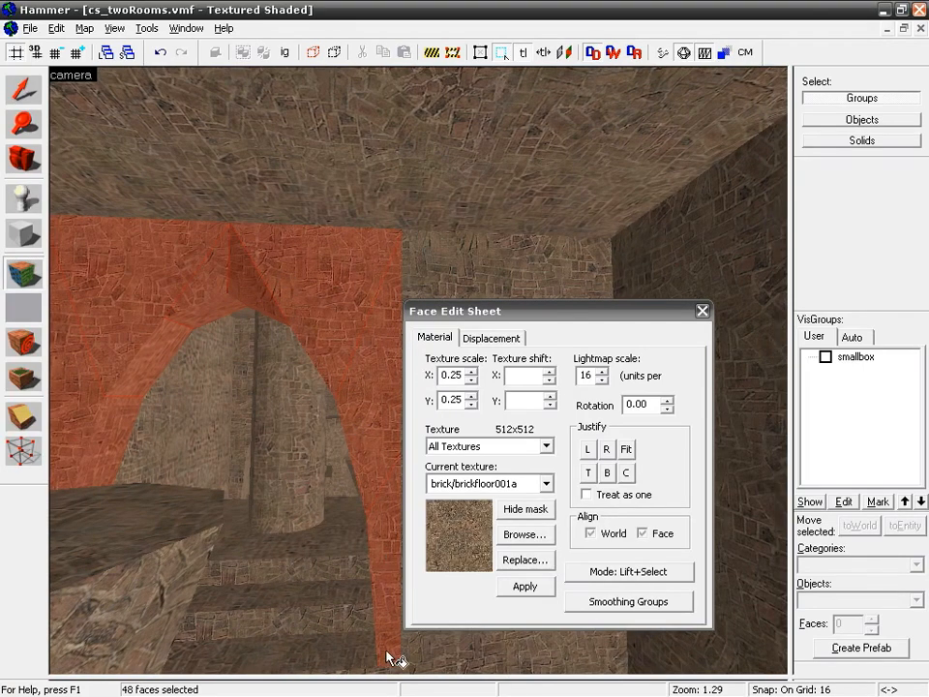
Filter the texture browser for stone, choose de_tides/tides_floor_stone_1 and apply it to the selected arch faces
key(z)
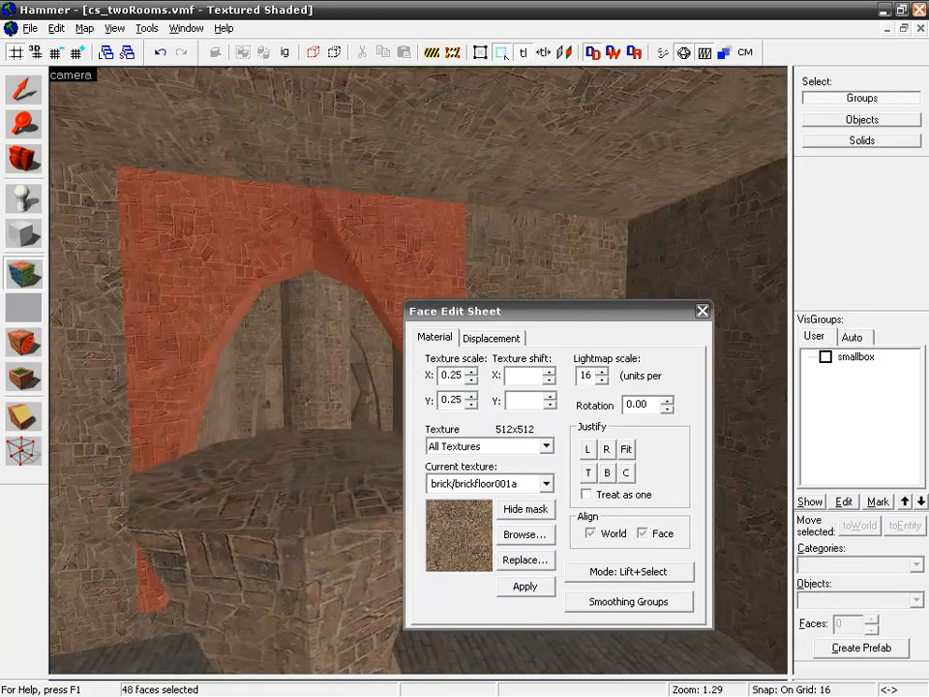
key(z)
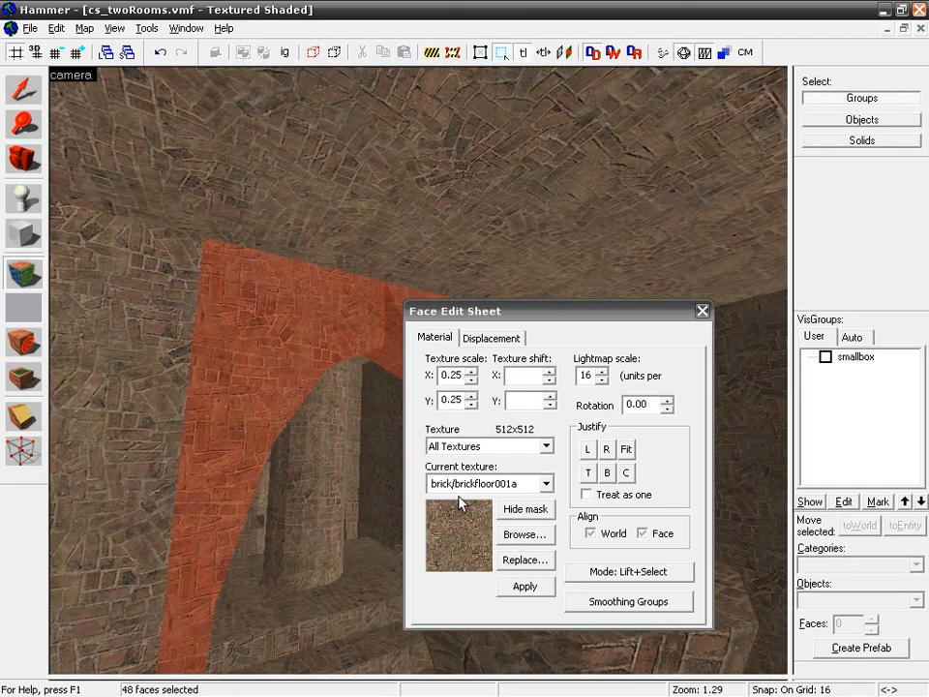
click(524, 538)
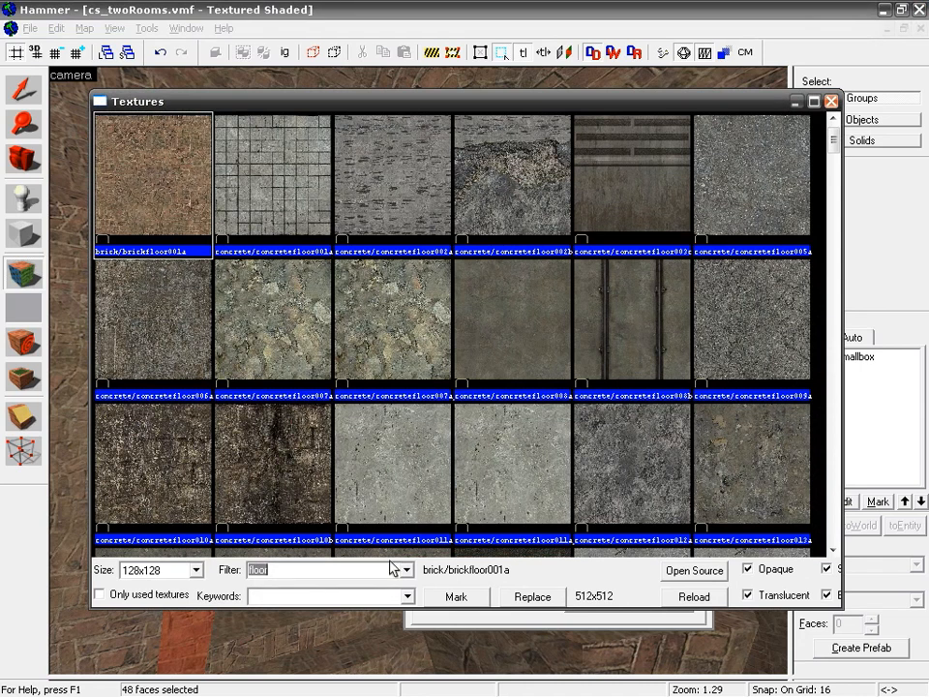
text(stone)
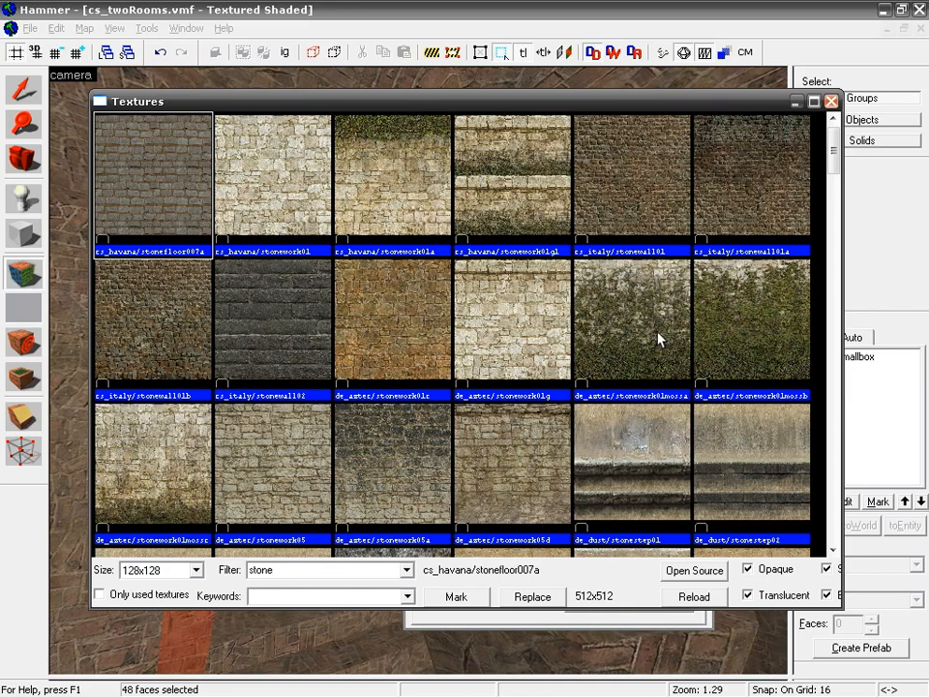
drag(833, 167, 827, 231)
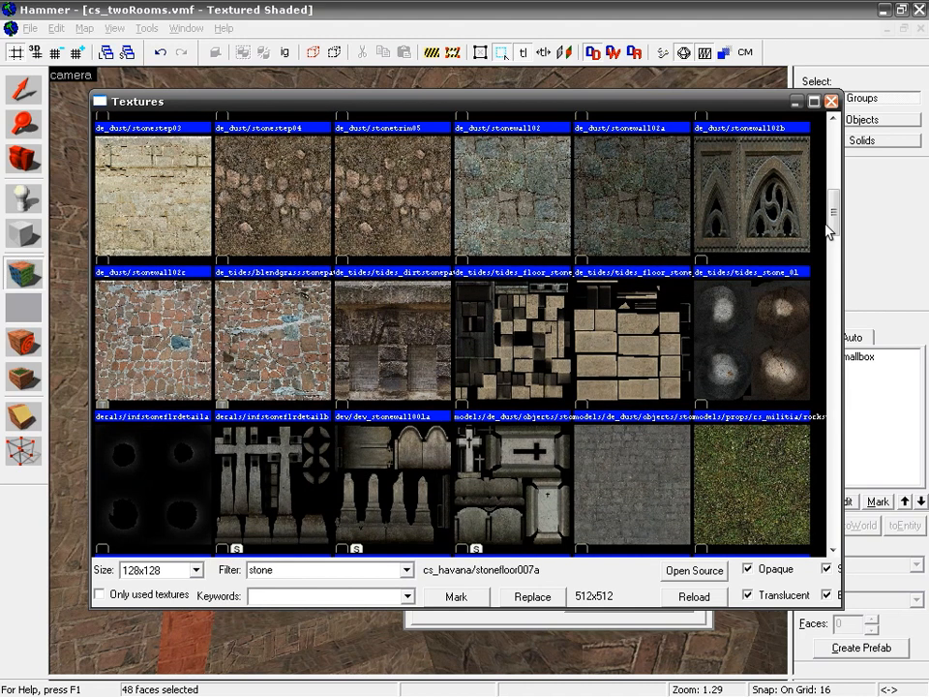
click(610, 223)
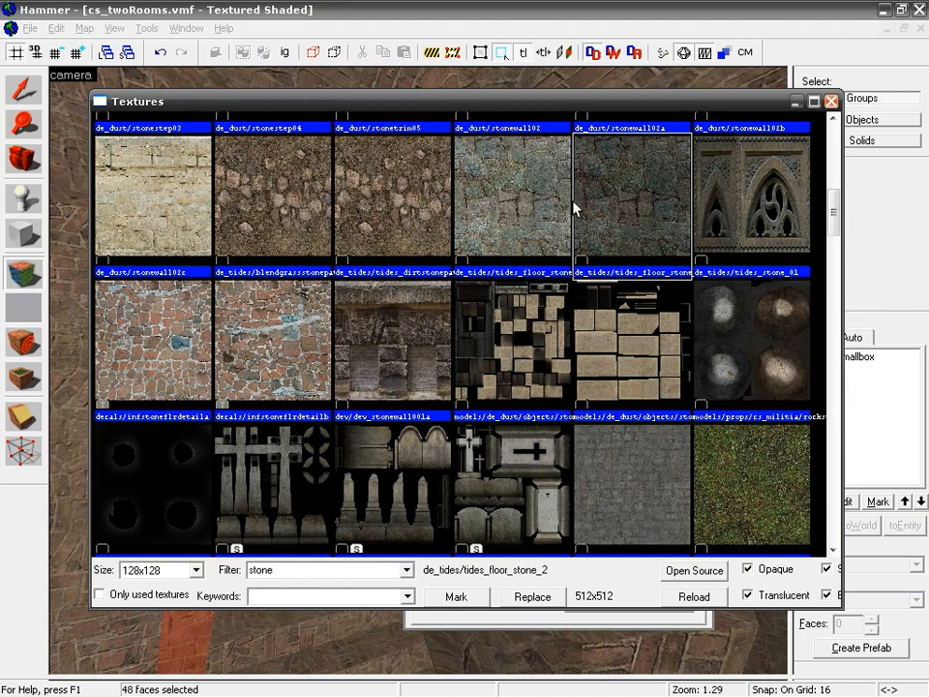
scroll(576, 206, up, 1)
click(513, 301)
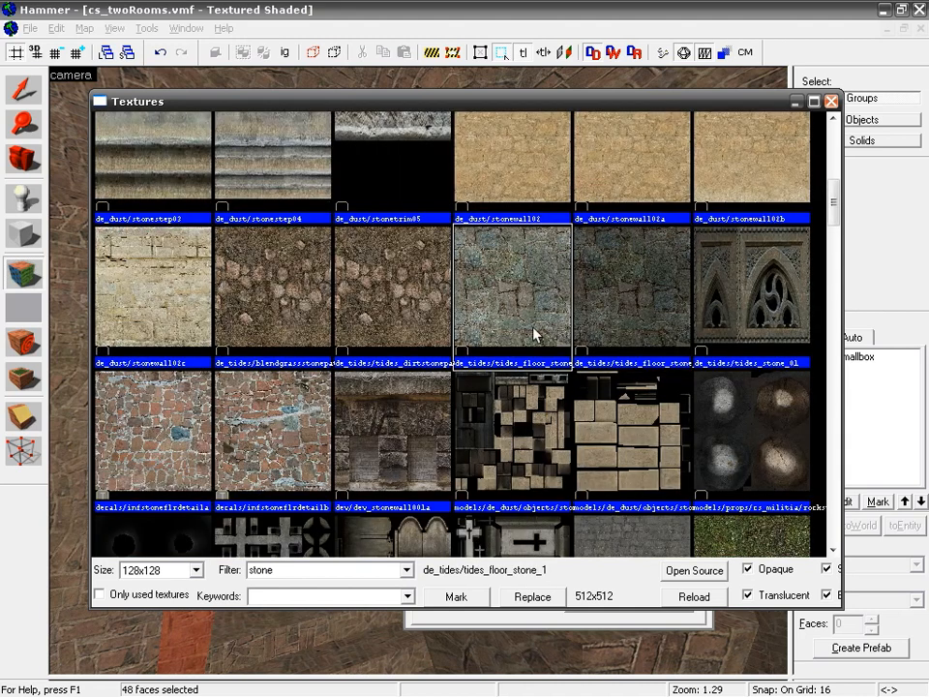
double_click(531, 306)
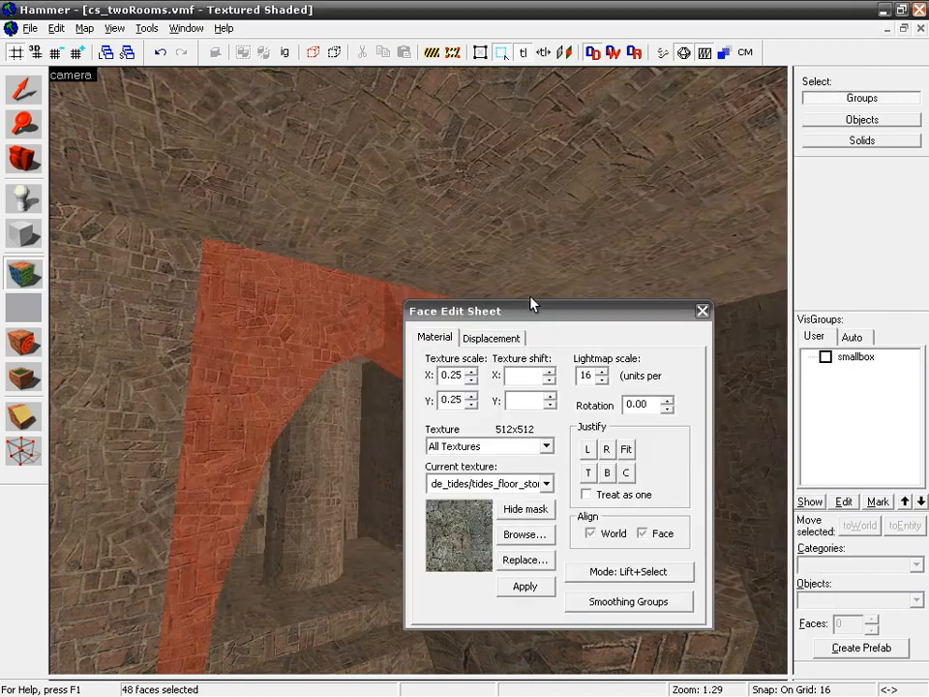
click(526, 592)
Justify the arch's stone texture to the left and top, and enable Treat as one for the selected faces
drag(469, 310, 572, 141)
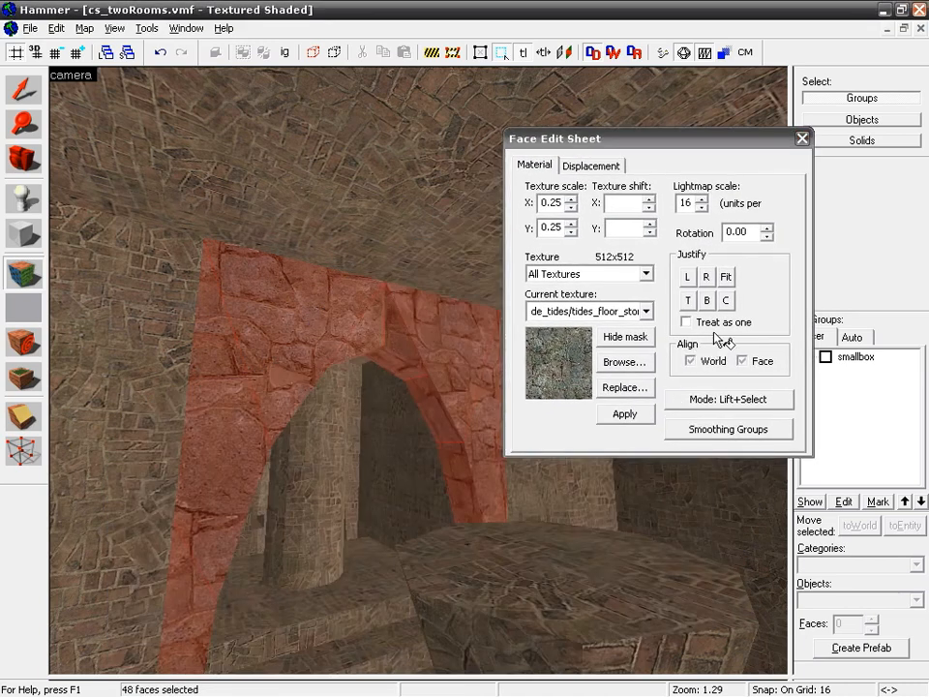
click(685, 279)
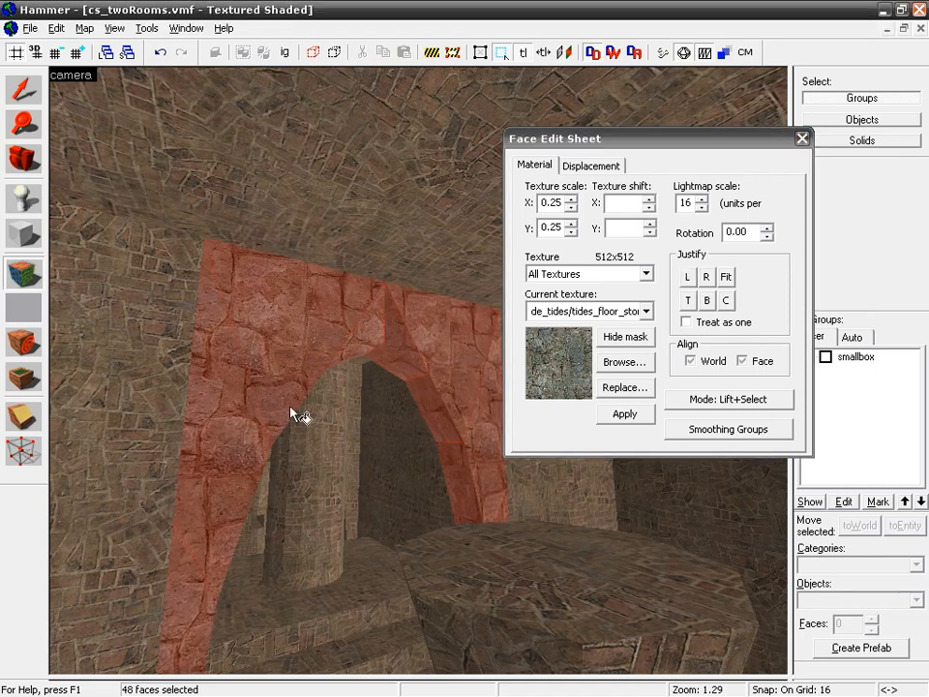
click(688, 300)
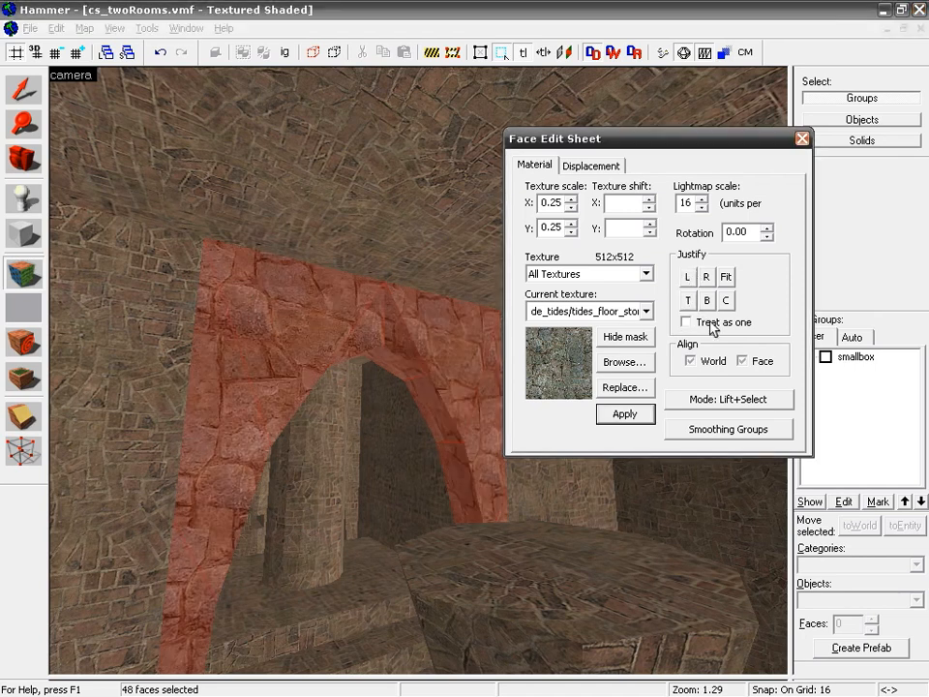
click(713, 324)
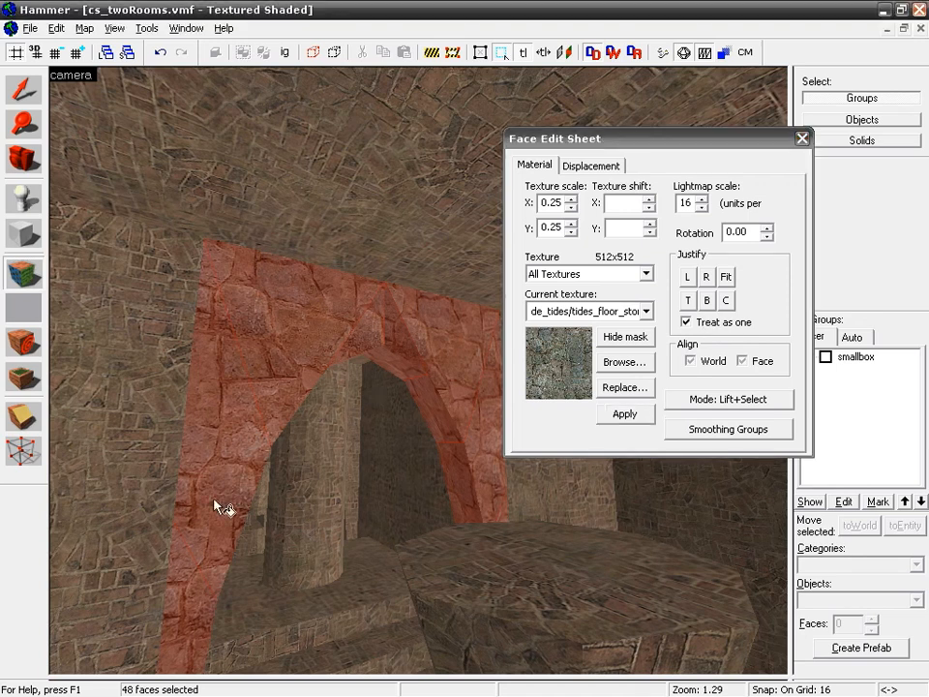
Justify the arch's stone texture to the left and top again with the faces treated as one
click(687, 278)
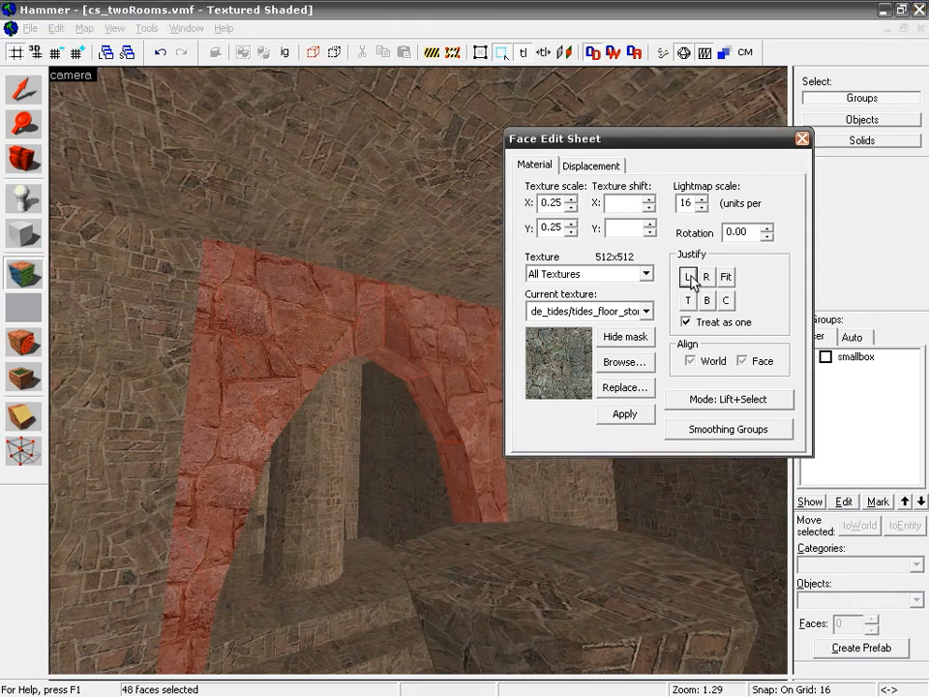
click(690, 301)
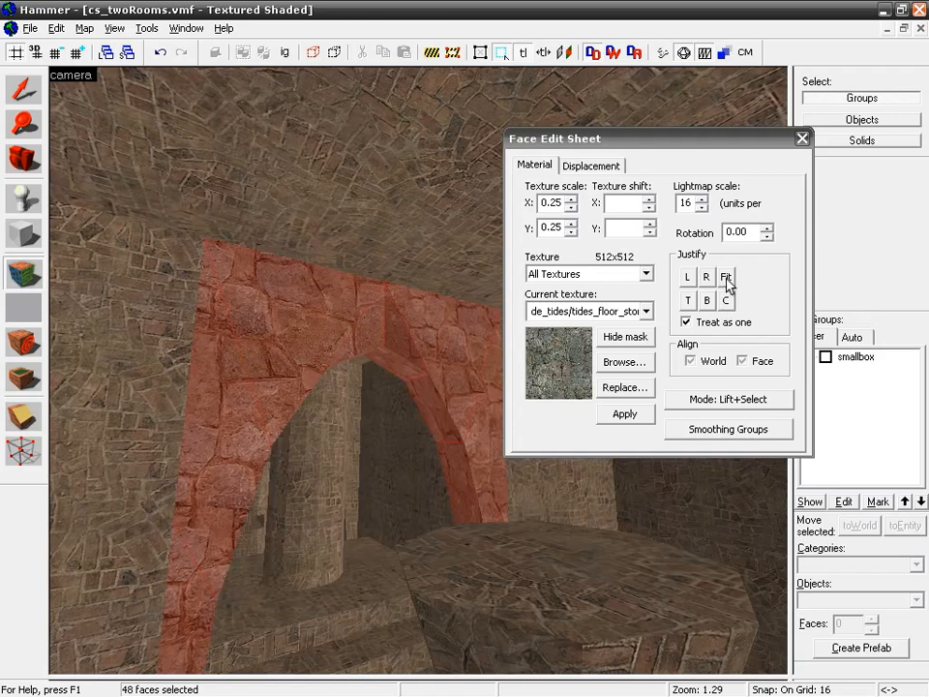
drag(768, 145, 728, 132)
In Lift+Select mode, select the brick wall face beside the arch and lift its texture
click(701, 390)
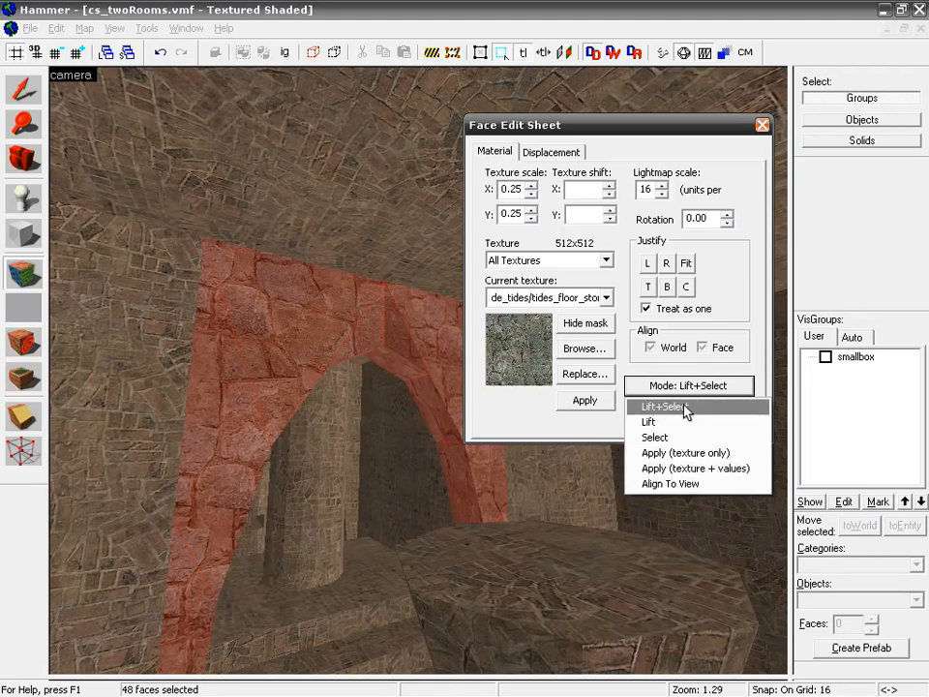
click(708, 408)
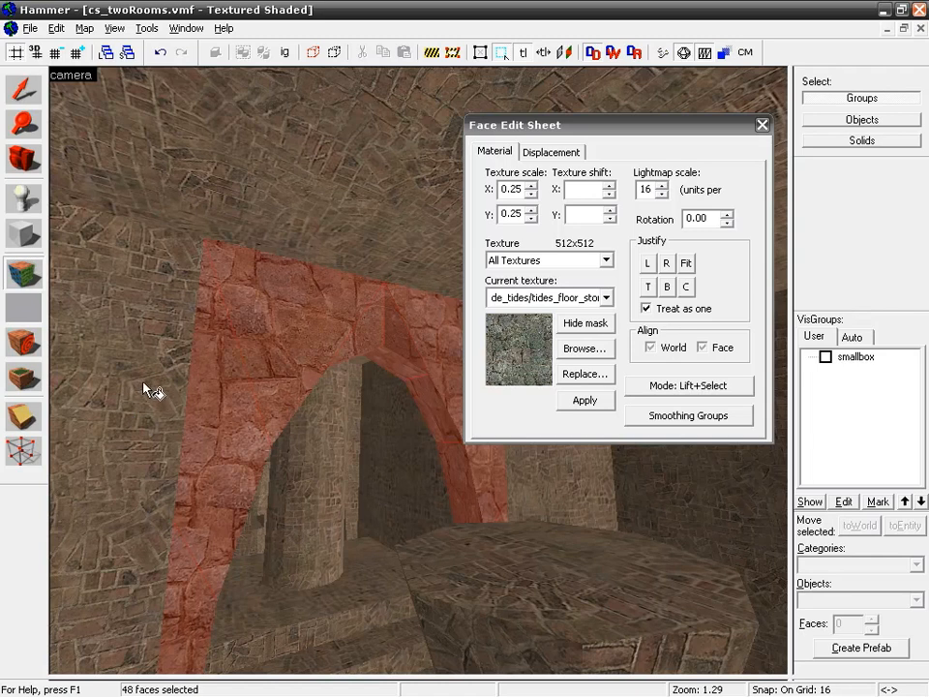
click(155, 356)
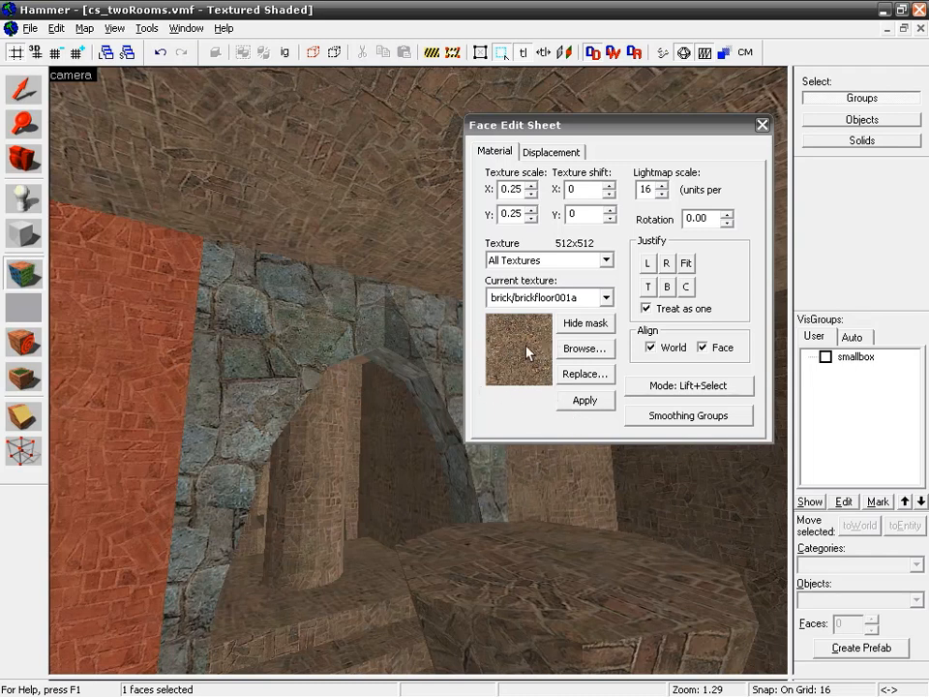
click(523, 380)
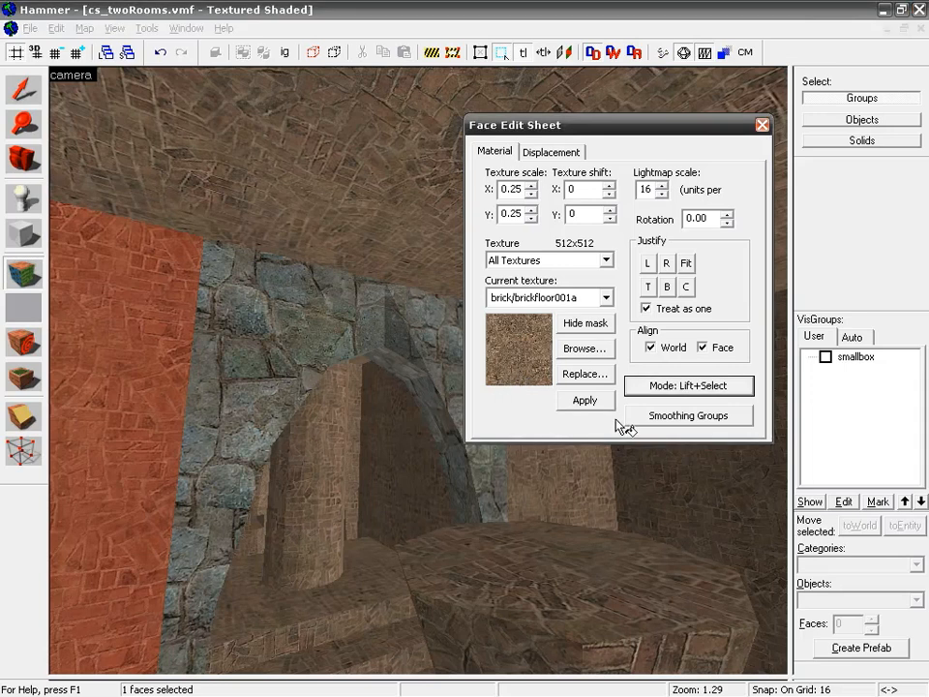
Switch to Lift mode and lift the stone texture from the arch
click(667, 388)
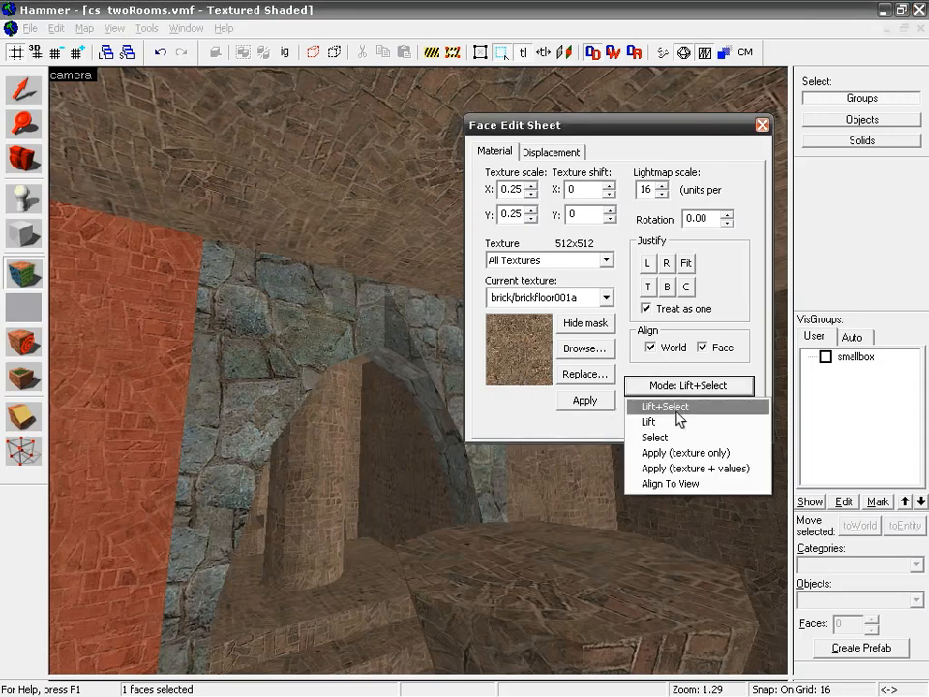
click(676, 423)
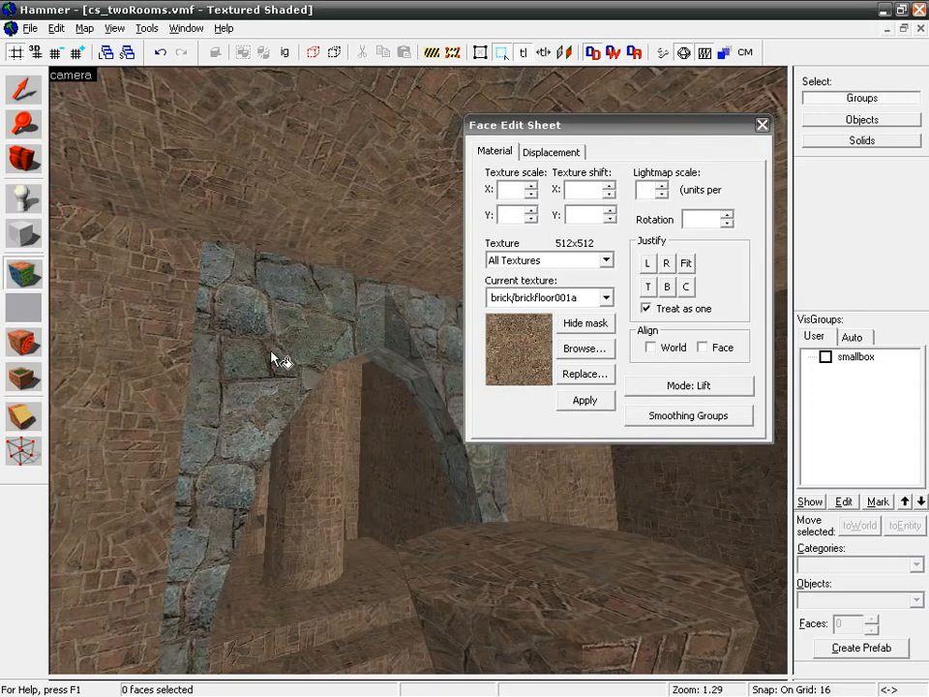
click(330, 300)
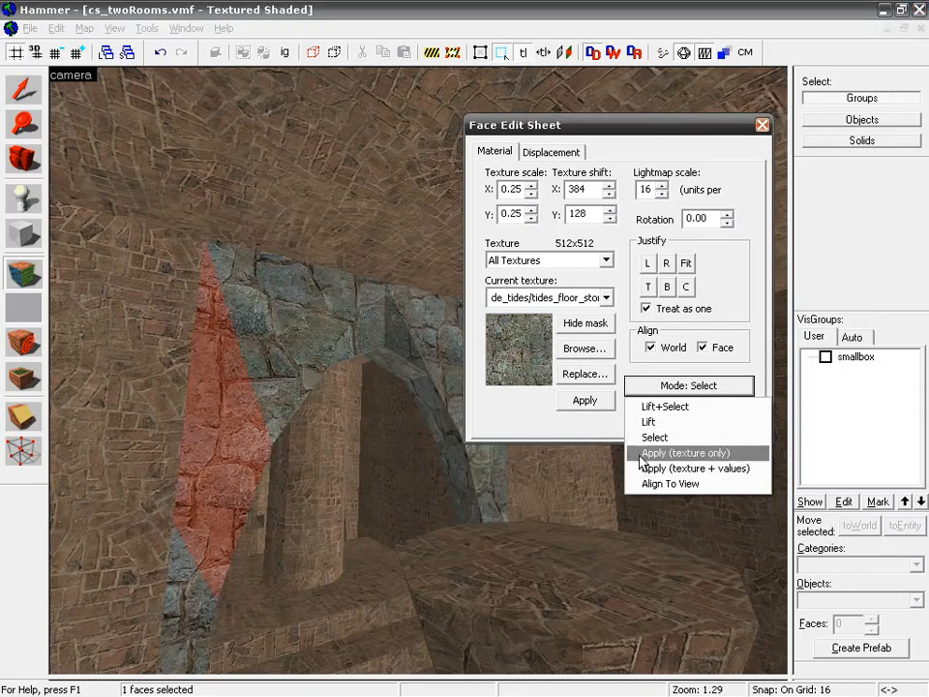
Use Apply (texture only) mode to put the lifted stone texture on the wall sections on both sides of the arch
click(643, 454)
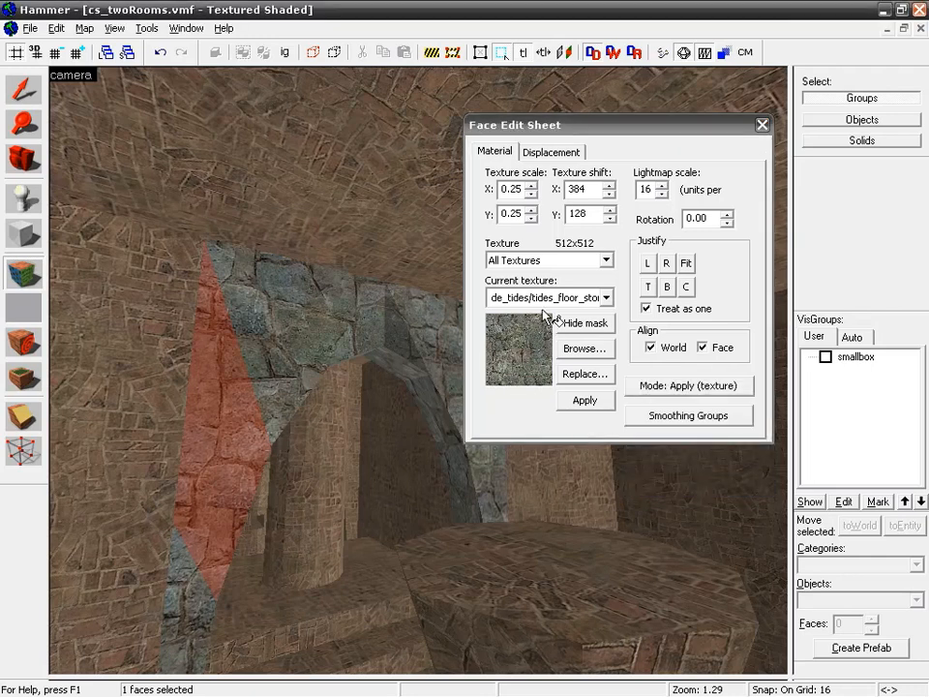
click(223, 413)
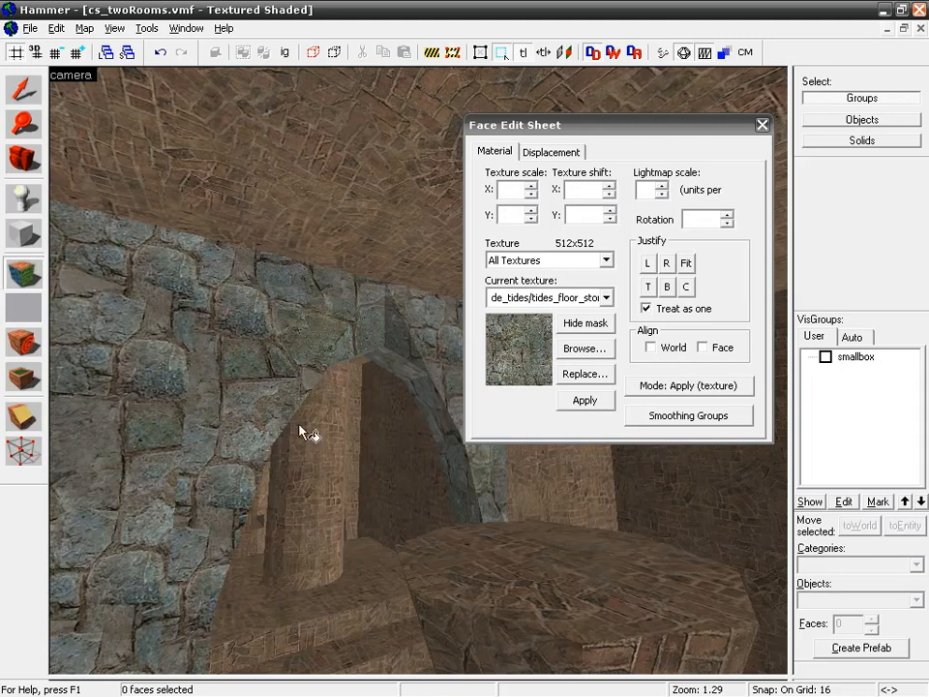
click(544, 481)
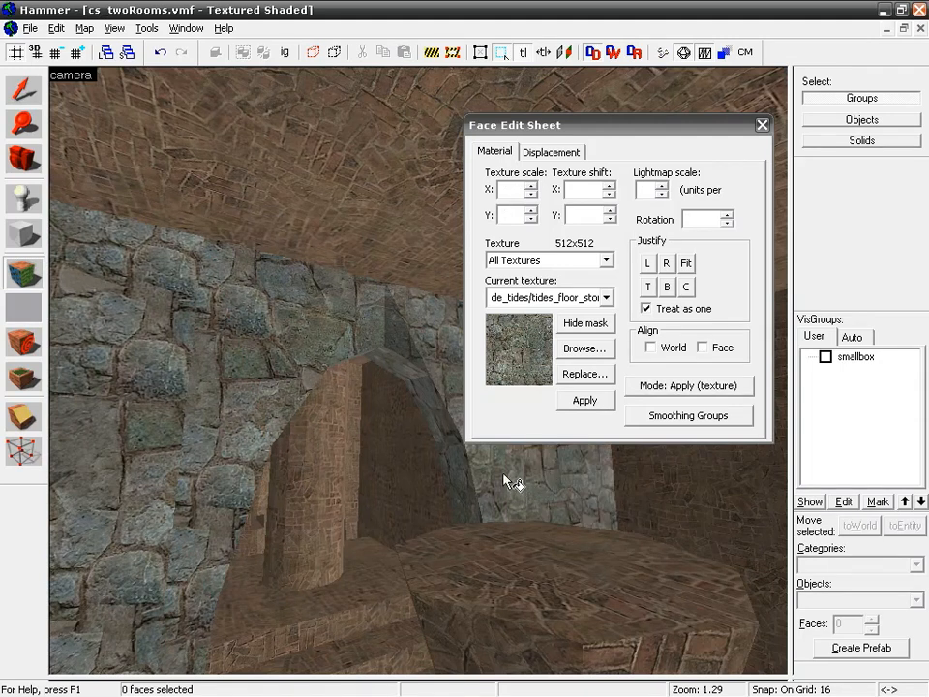
Return to Lift+Select mode and apply the same stone texture to the room's remaining brick walls
key(z)
key(z)
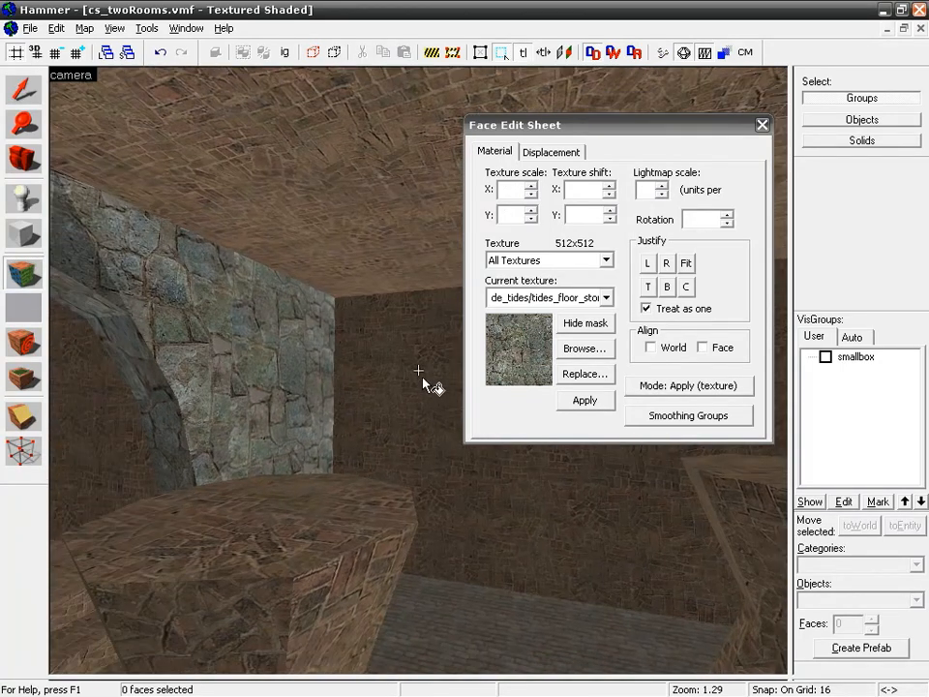
click(673, 386)
click(678, 408)
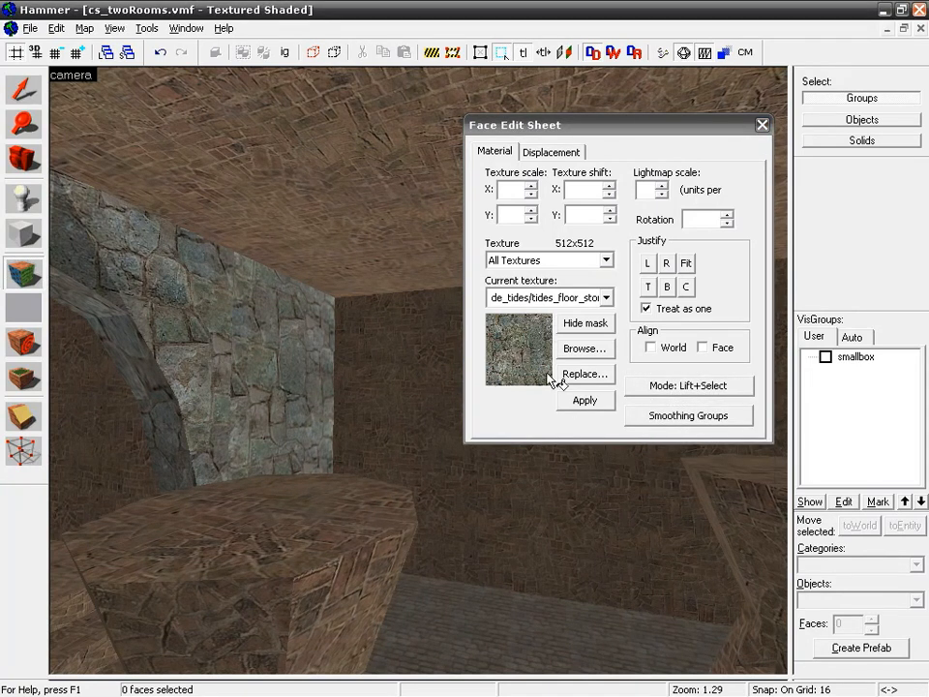
right_click(388, 385)
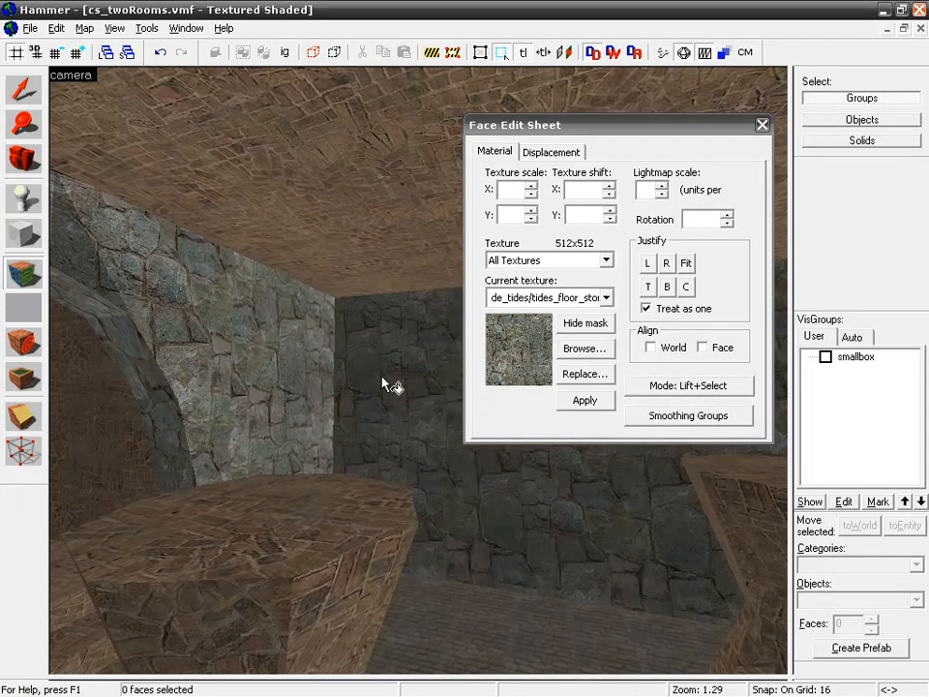
key(z)
key(z)
right_click(388, 393)
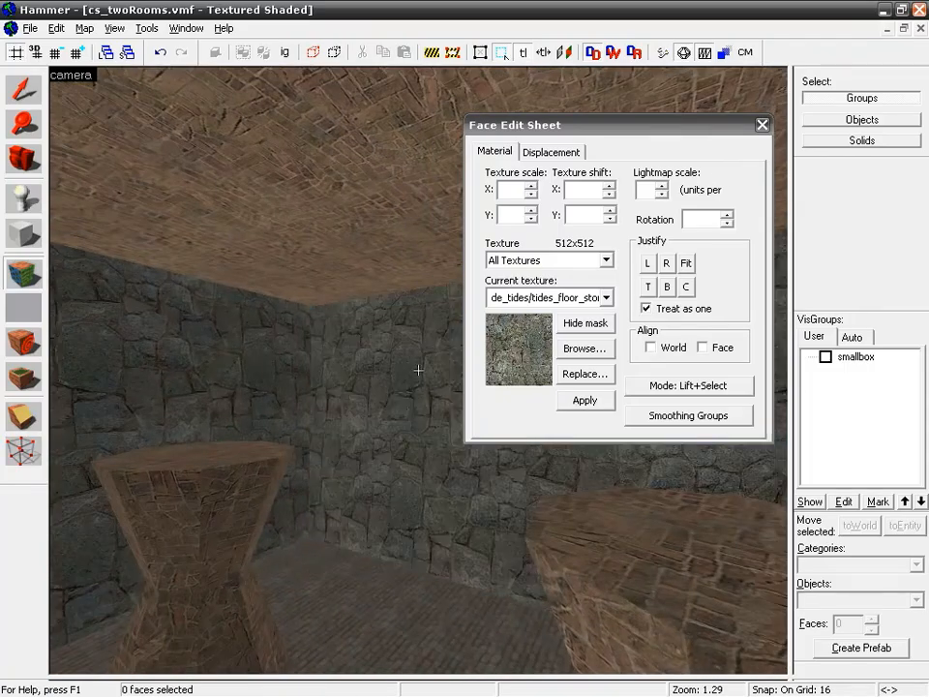
key(z)
key(z)
right_click(379, 384)
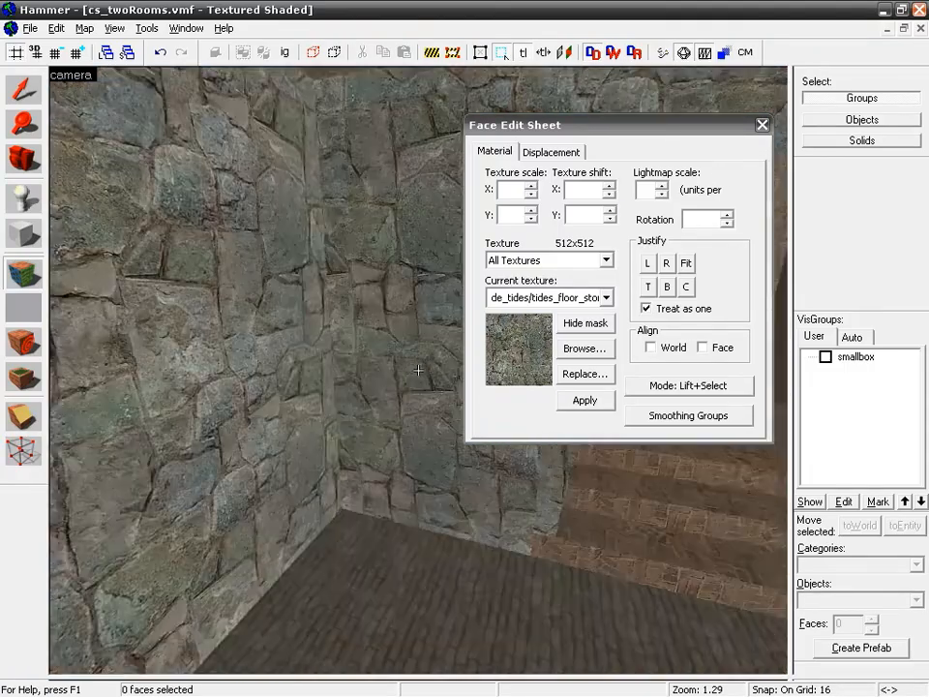
In Lift+Select mode, select all faces of the brushes that form both halves of the arch
key(s)
key(d)
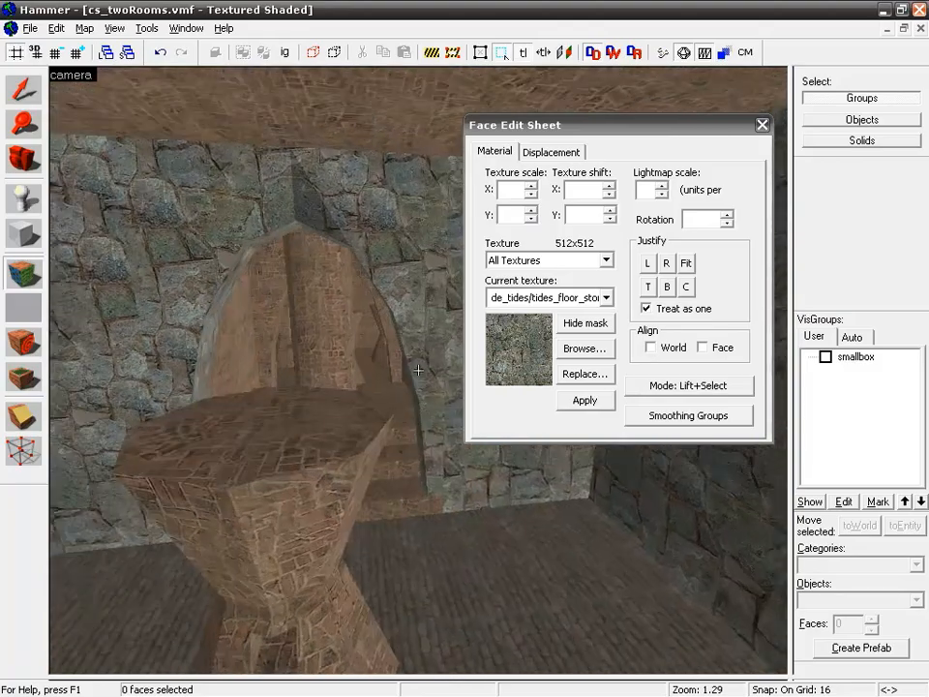
key(d)
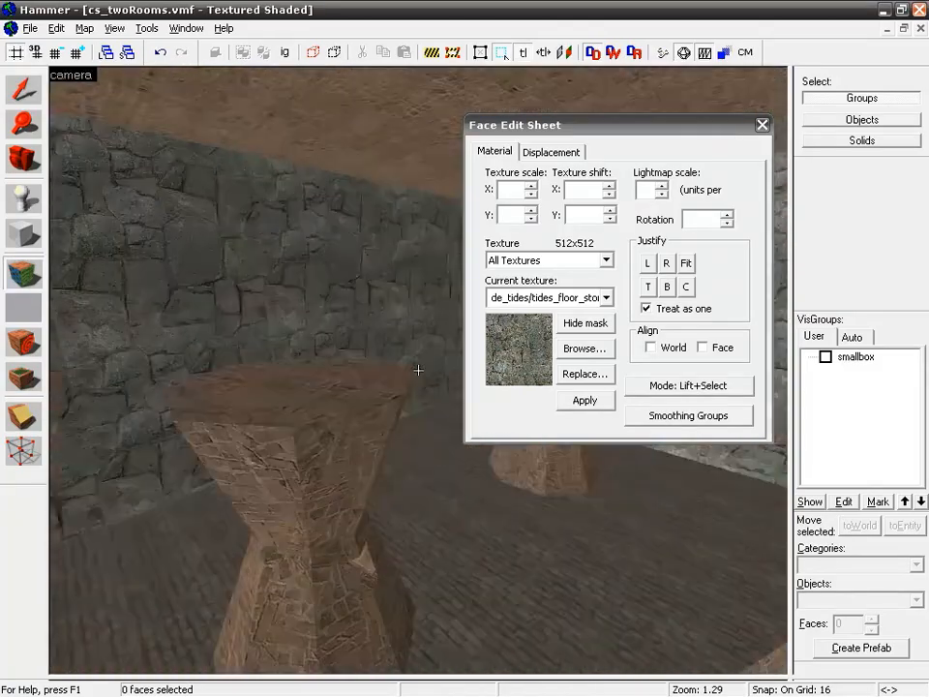
key(a)
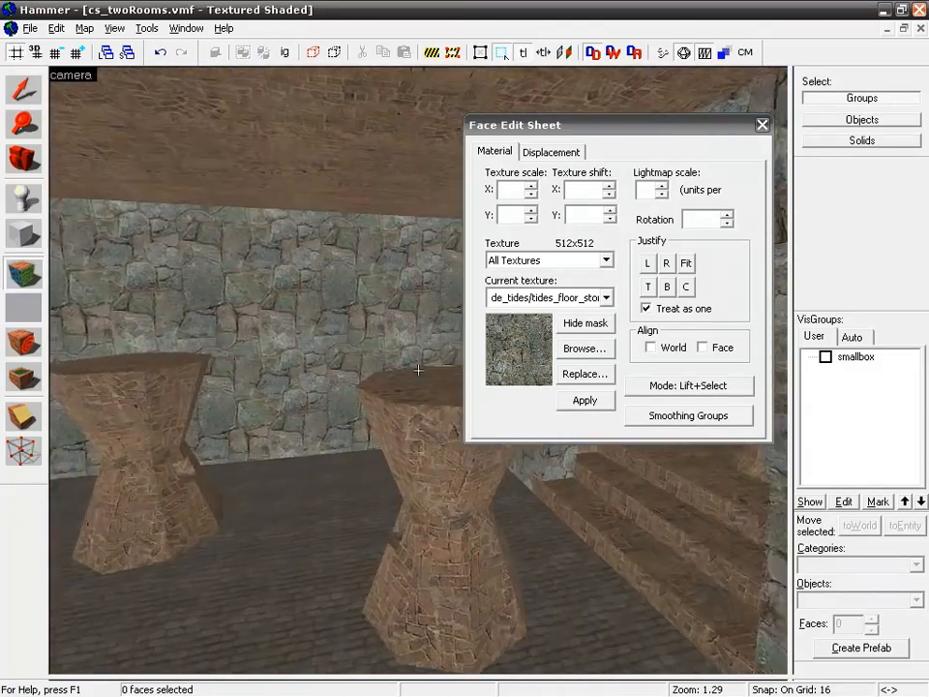
key(s)
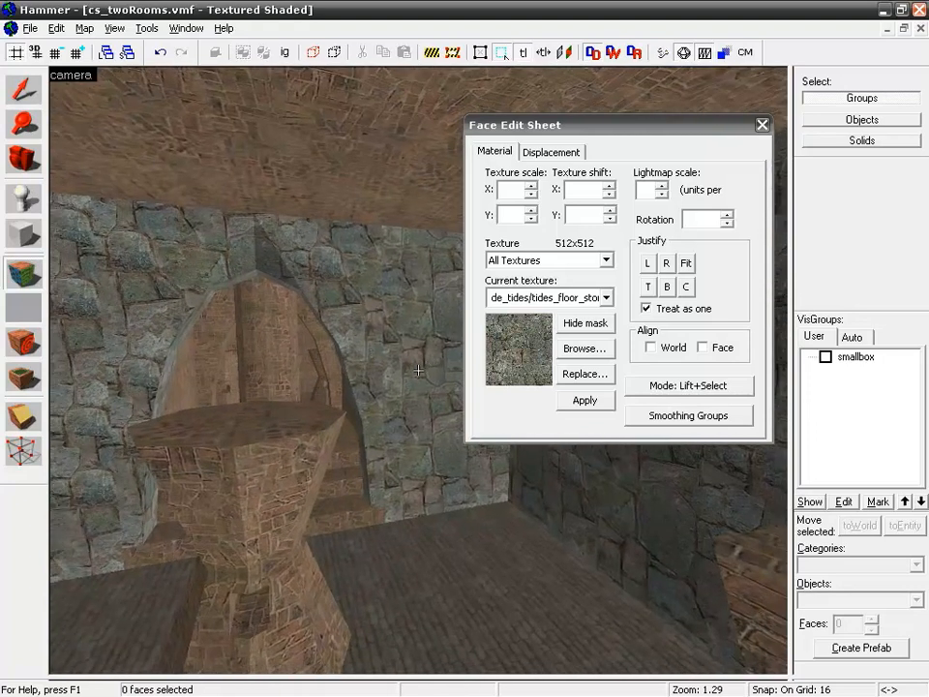
key(z)
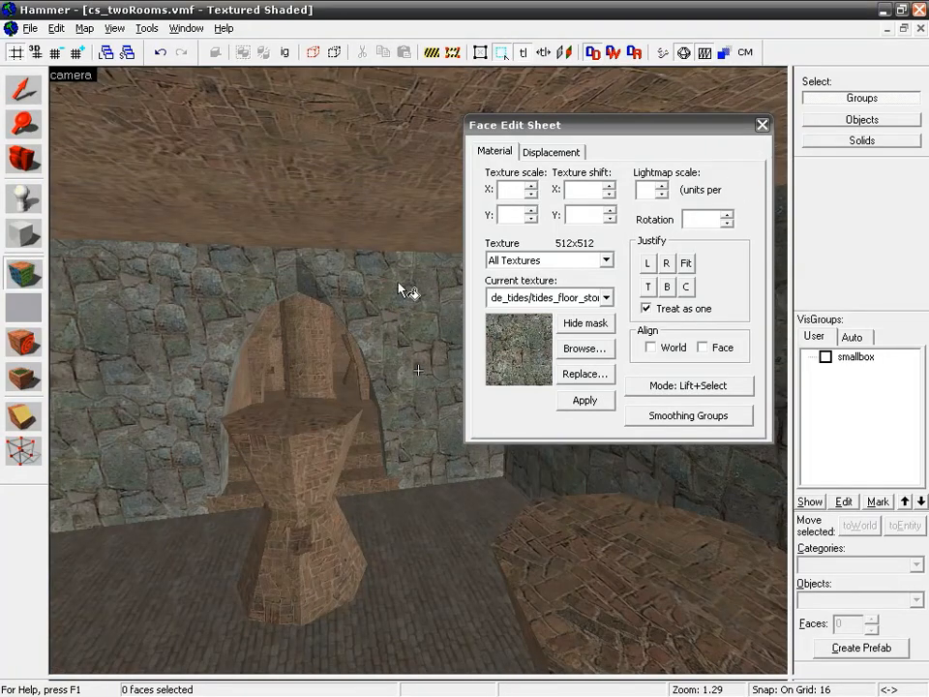
click(712, 387)
click(699, 408)
click(403, 336)
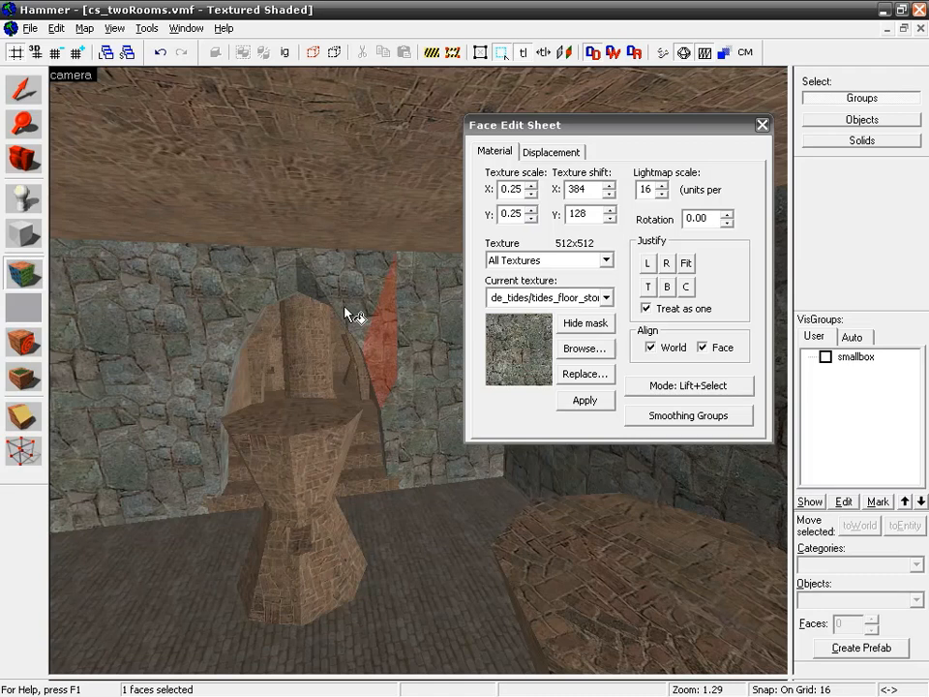
ctrl+shift+click(361, 304)
ctrl+shift+click(281, 288)
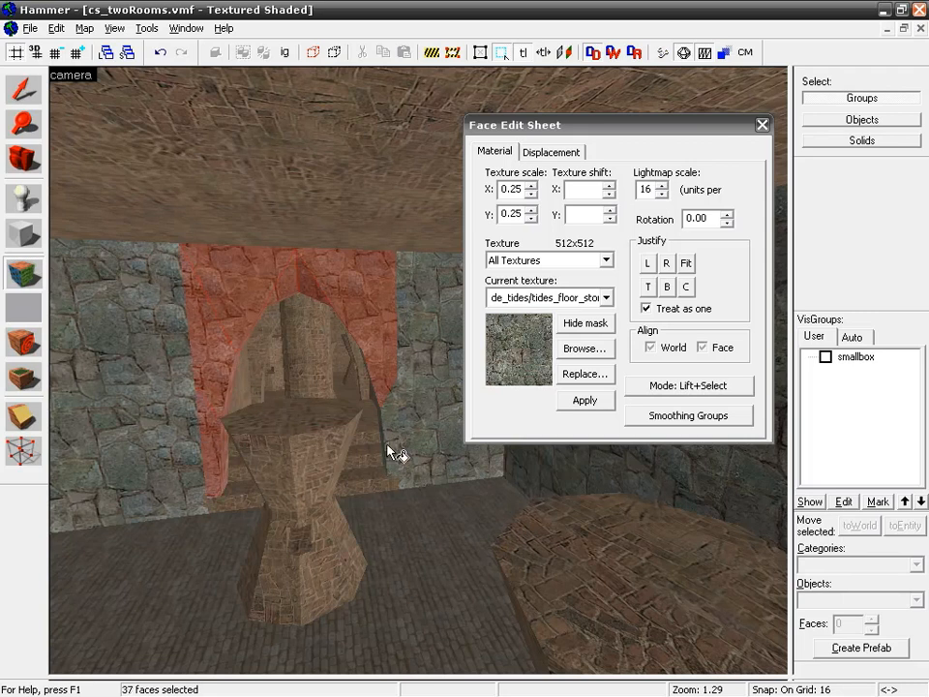
Add all faces of the walls beside the arch and the room's other walls to the selection
ctrl+shift+click(435, 390)
ctrl+shift+click(145, 433)
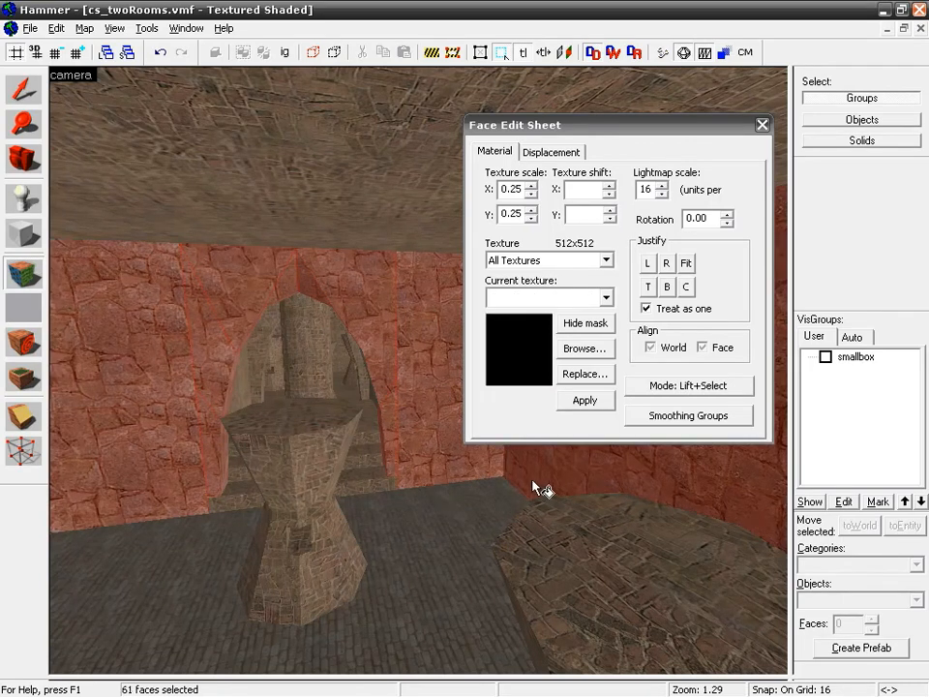
key(z)
key(z)
ctrl+shift+click(376, 388)
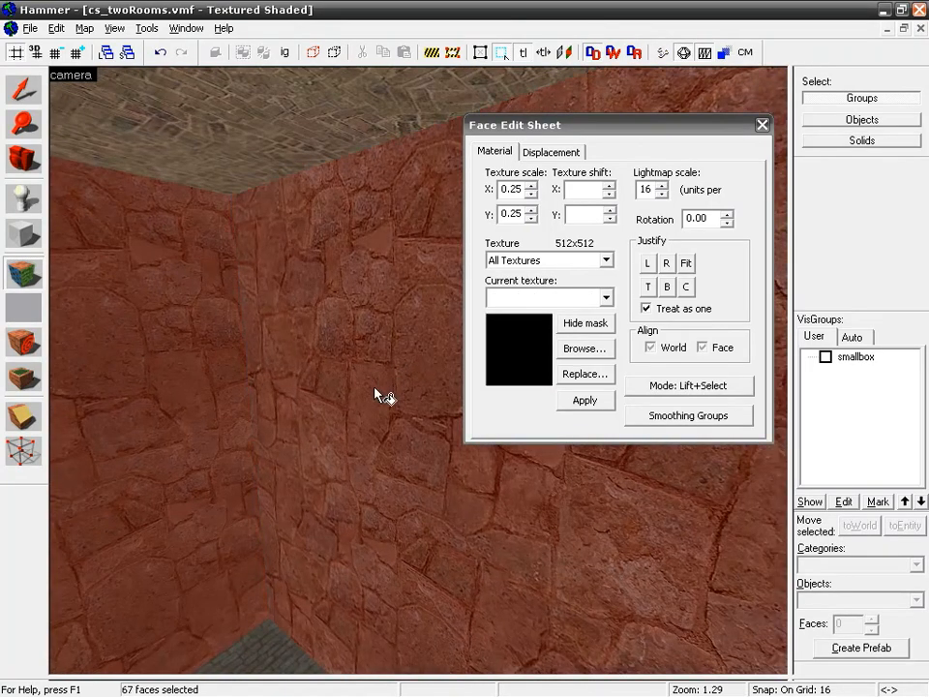
key(z)
key(z)
ctrl+shift+click(398, 391)
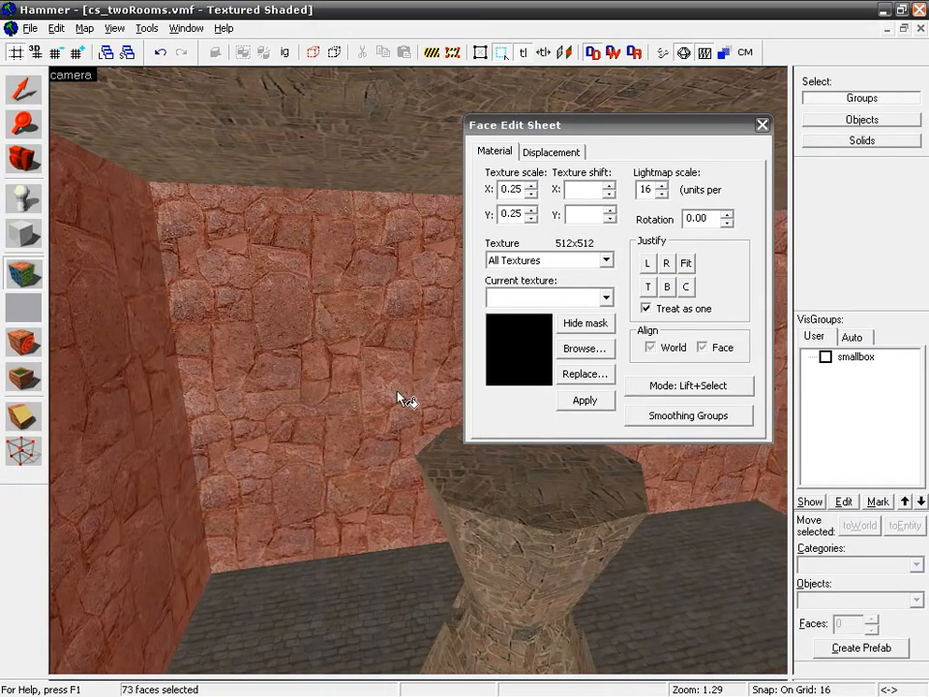
Fit the texture to the selected faces, then apply a texture scale of .25 and a shift of 0 on both axes
key(z)
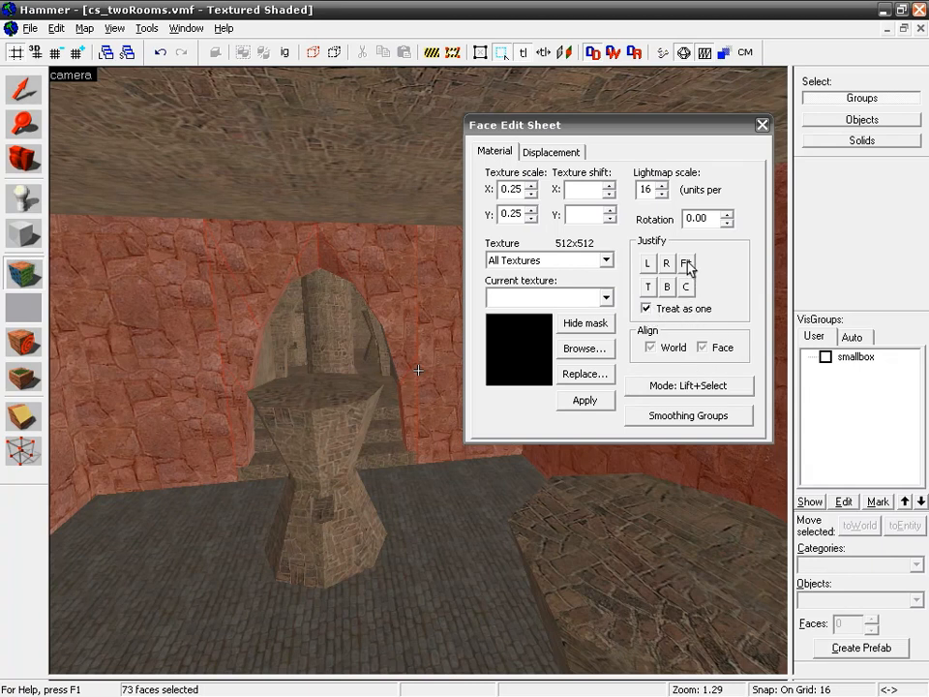
click(686, 264)
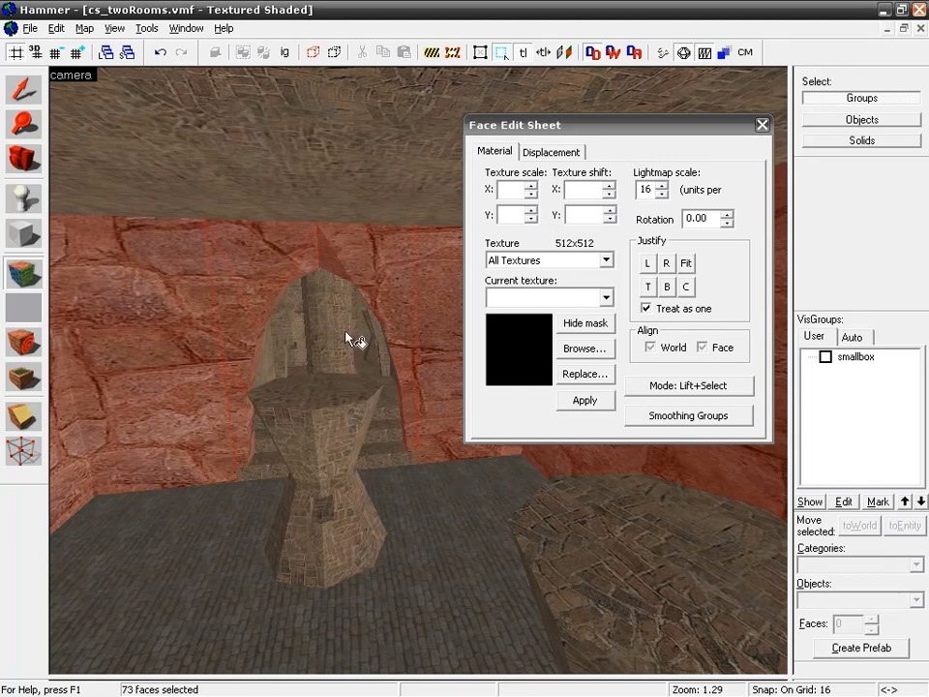
click(508, 190)
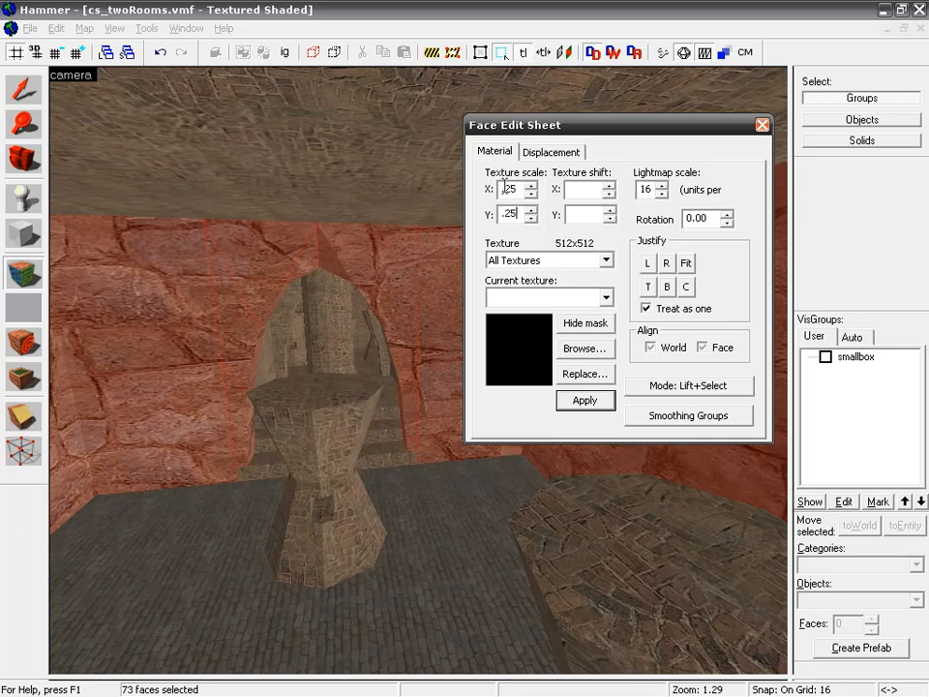
click(583, 190)
click(584, 400)
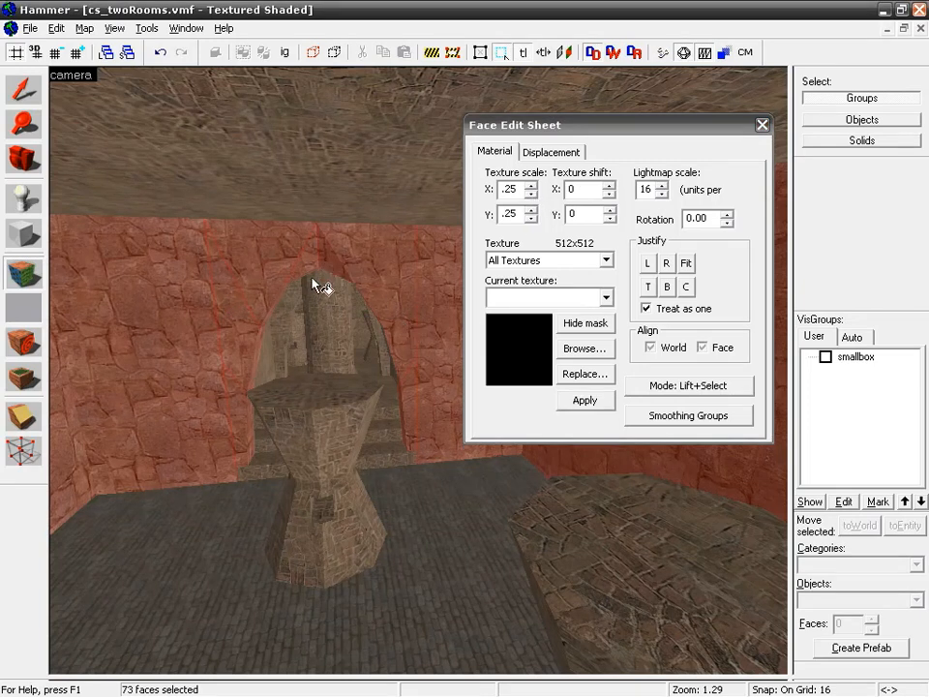
Apply a texture scale of .15 in X and Y to the selected faces and view the stone up close around the arch
double_click(516, 190)
text(.15)
double_click(513, 212)
text(.15)
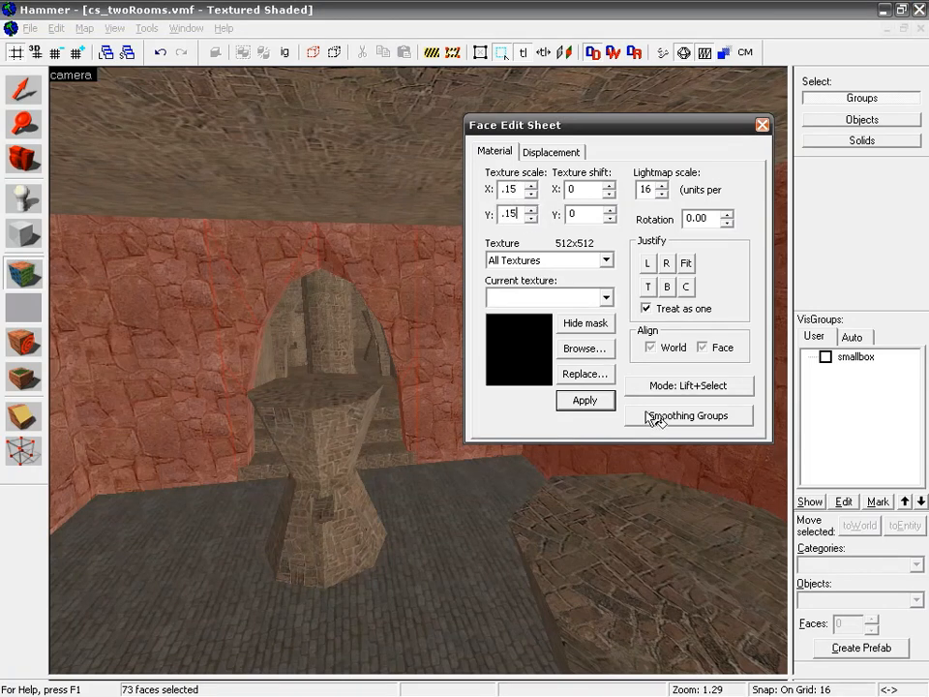
click(600, 404)
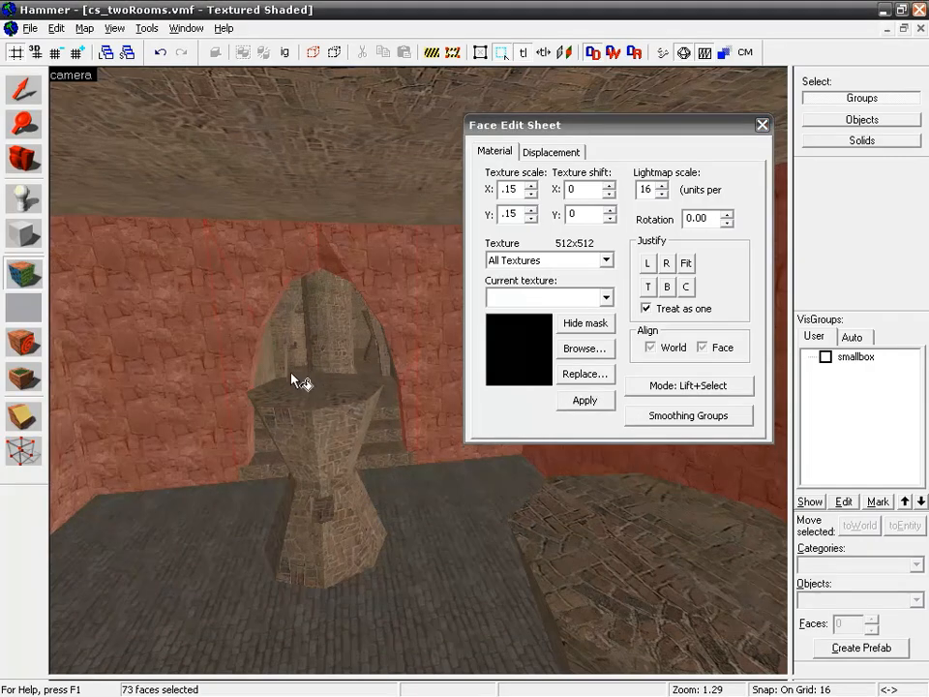
key(z)
key(w)
key(w)
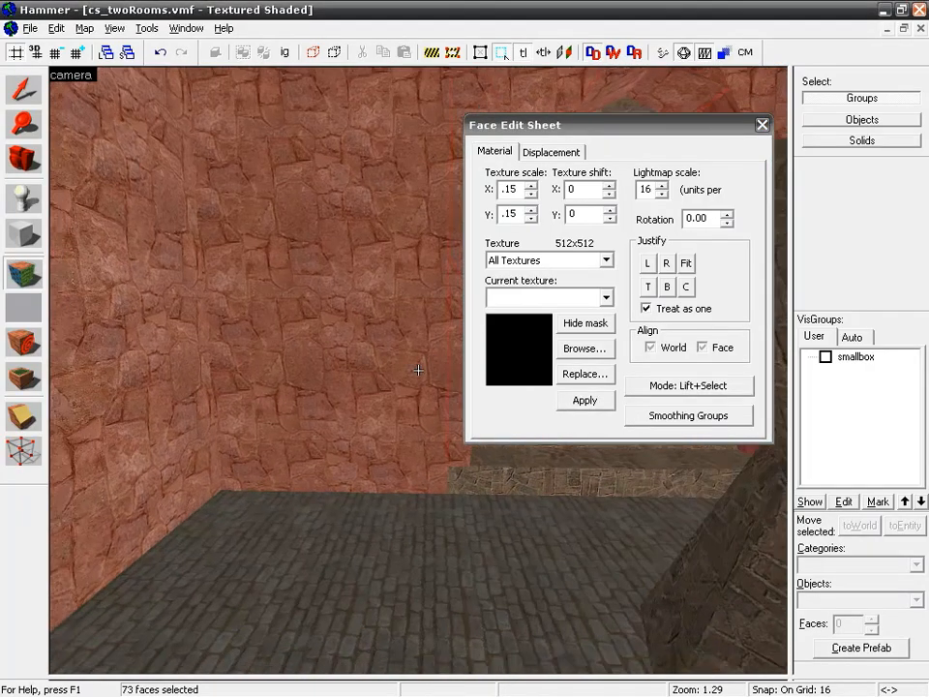
key(s)
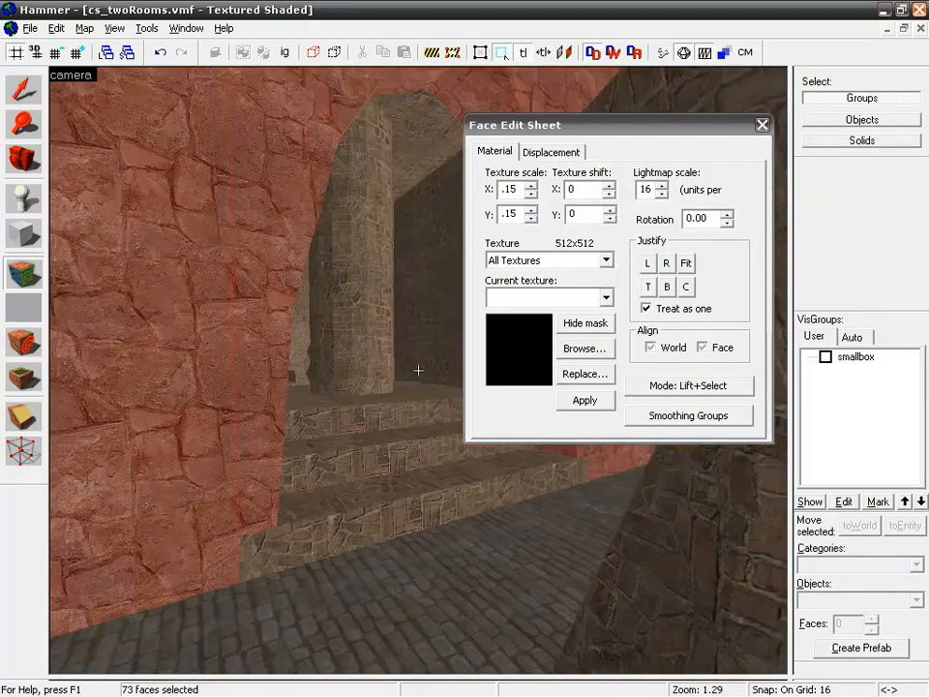
Select the mismatched stone face on the inner side of the arch, then all faces of the brush beside it
key(s)
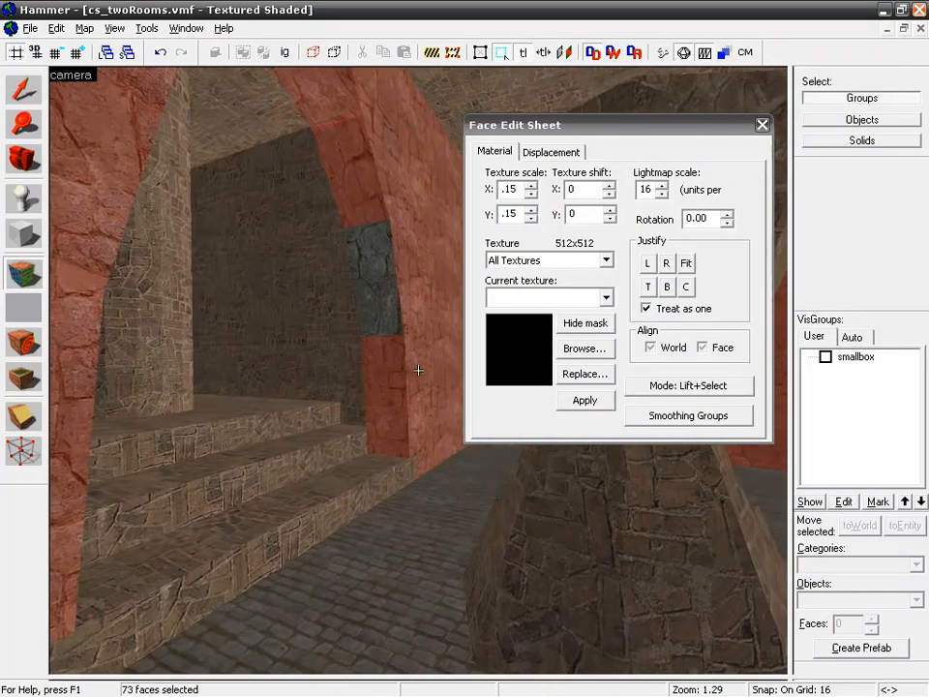
click(383, 323)
click(401, 374)
click(389, 308)
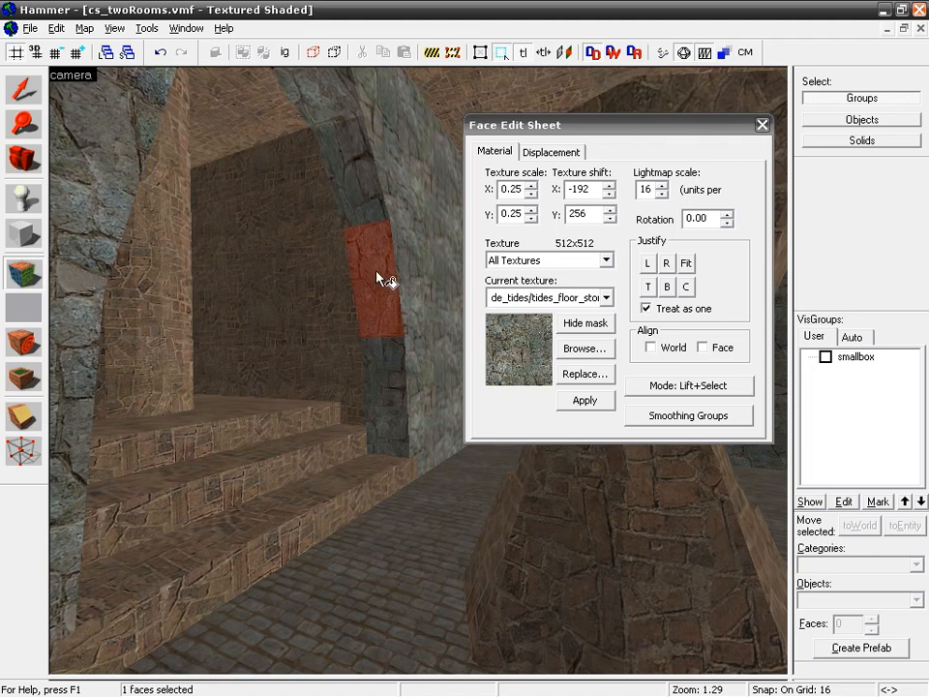
shift+click(415, 230)
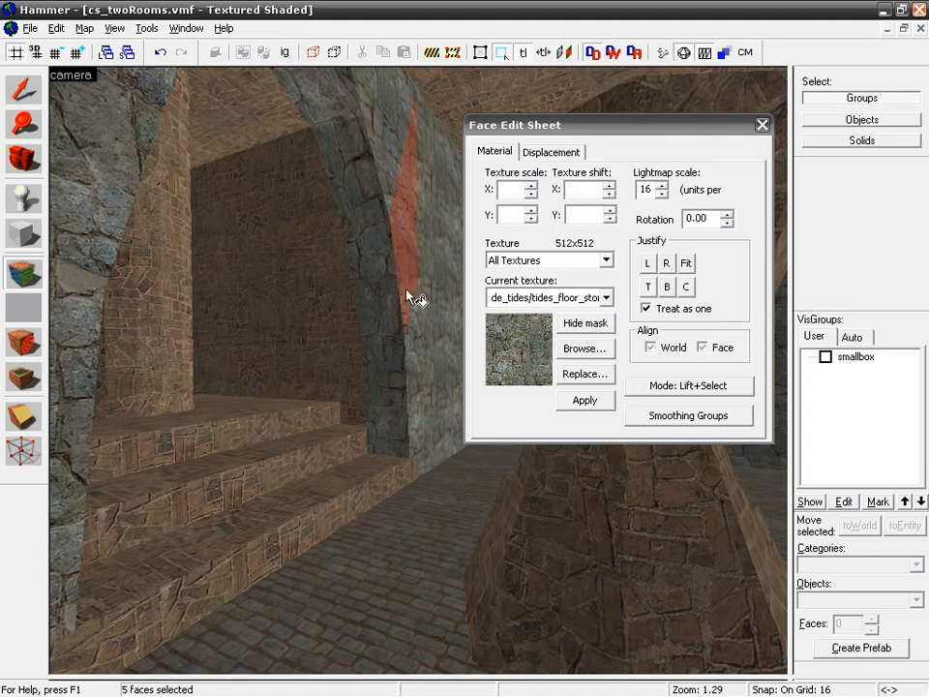
Lift the texture values from the lower inner arch face and use Apply (texture + values) on the mismatched face above it
click(393, 366)
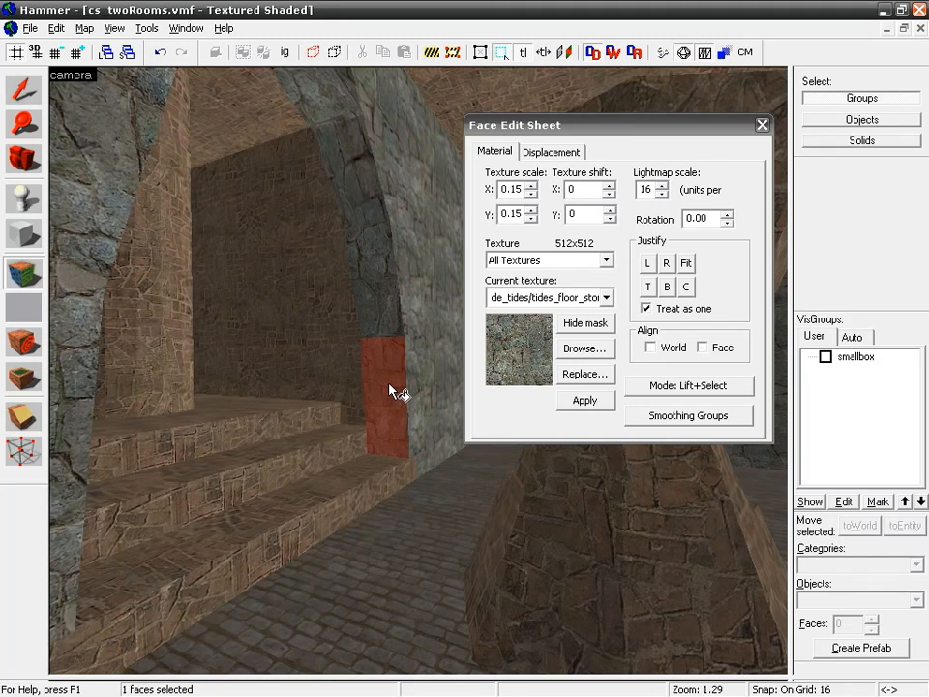
click(703, 387)
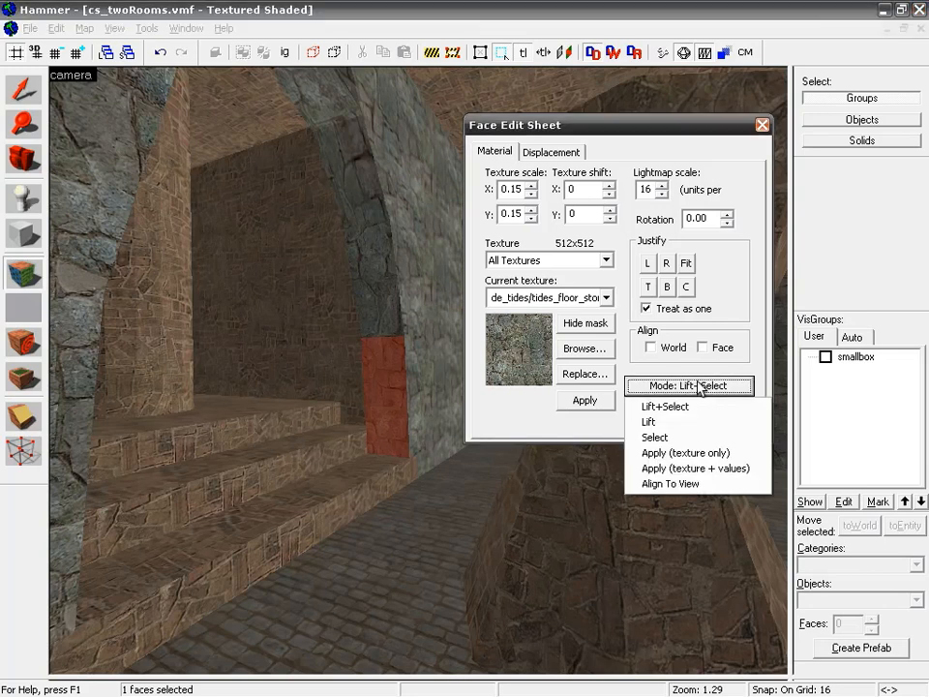
click(741, 469)
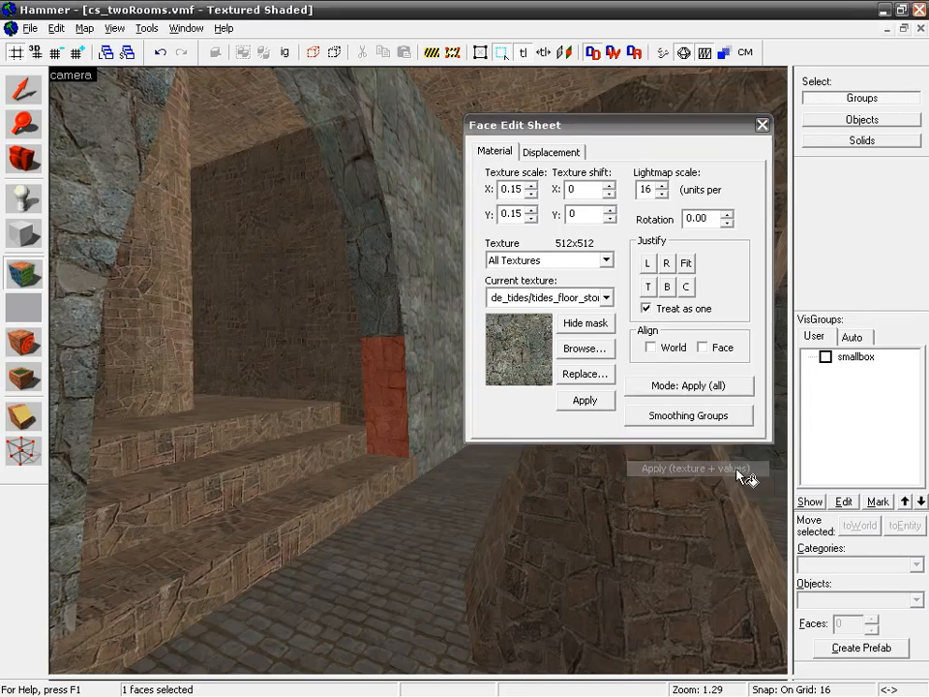
click(378, 290)
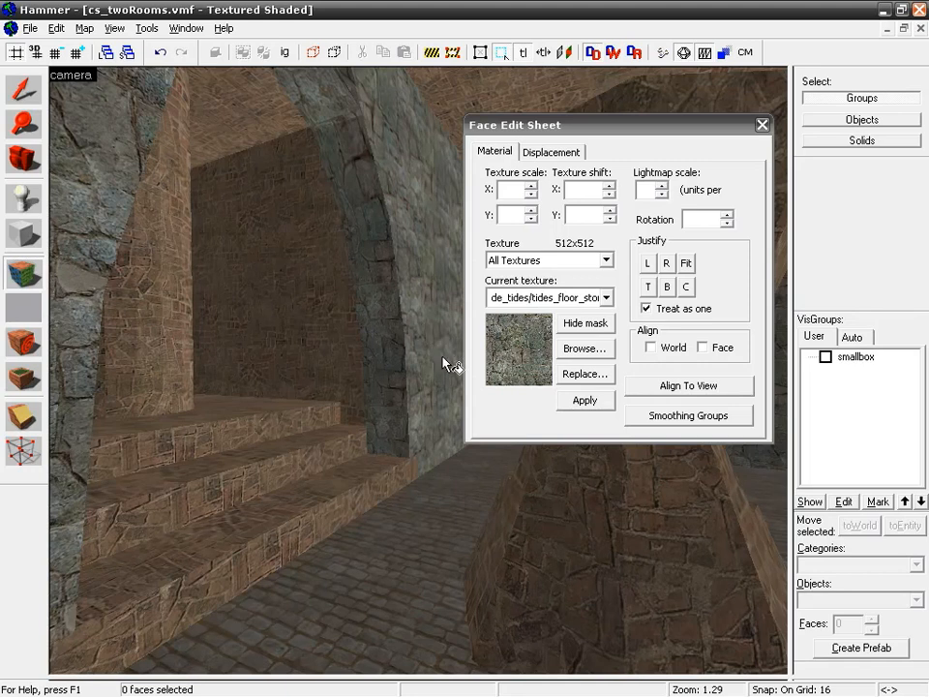
Set the face mode back to Lift+Select, open the Smoothing Groups options, and return to the Selection tool
click(684, 385)
click(681, 410)
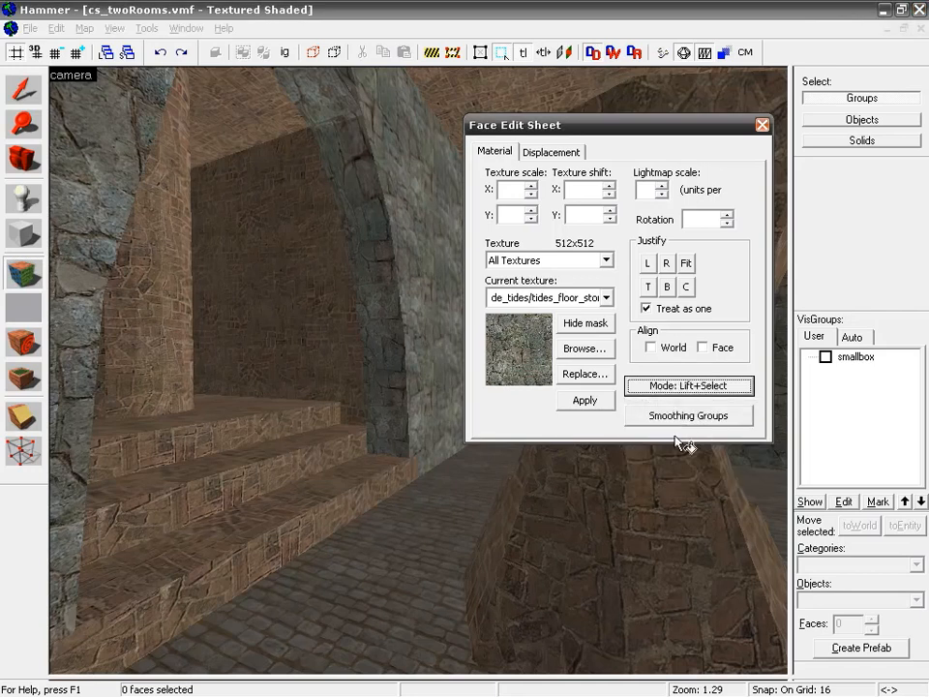
click(667, 422)
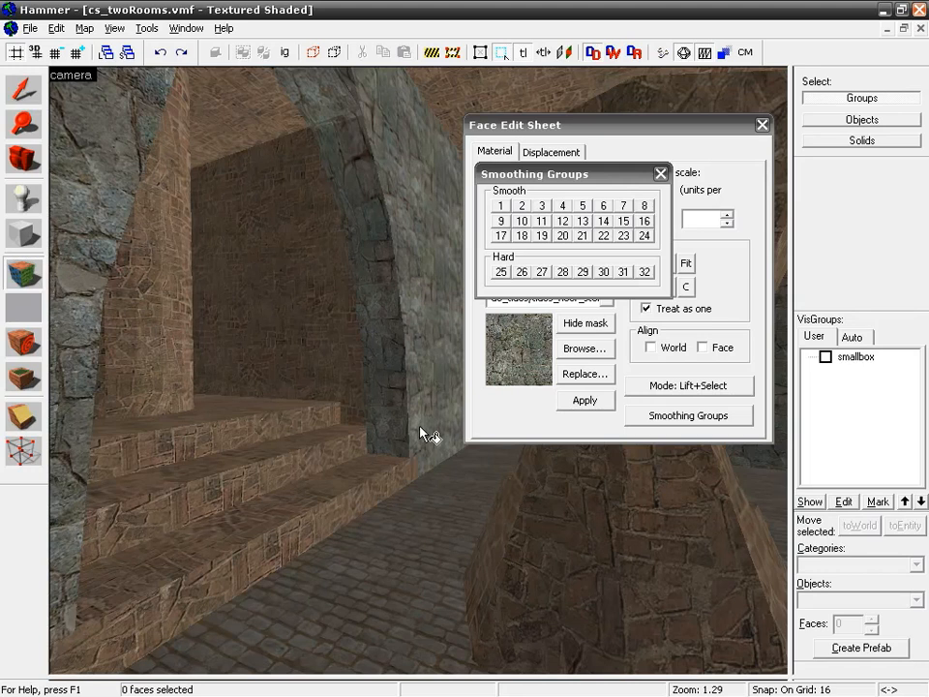
key(shift+s)
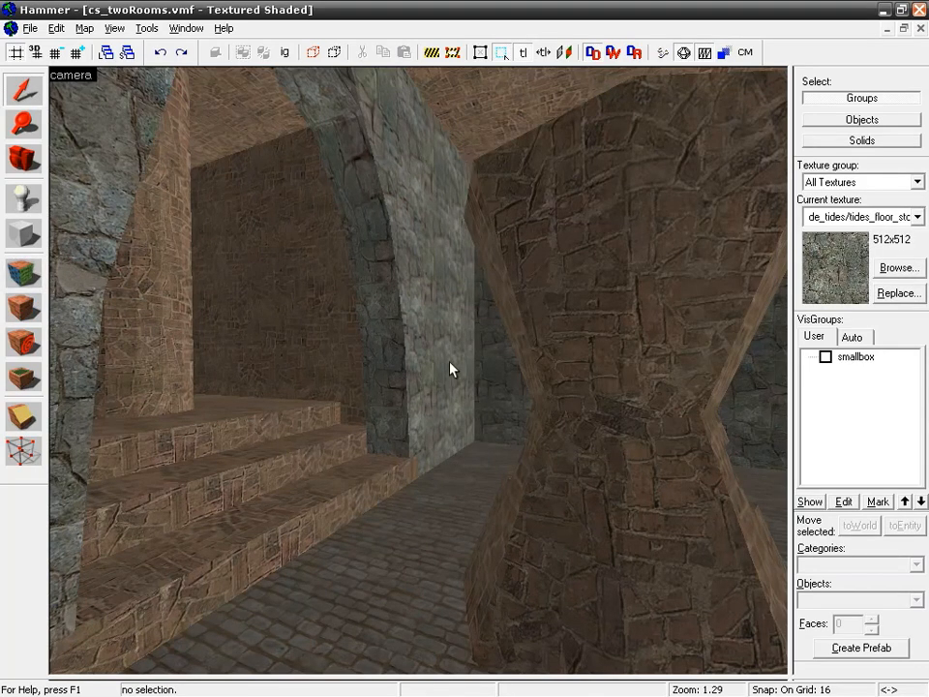
Examine the stone alignment around the room and arch, checking the texture values of the wall face beside the arch
key(z)
key(s)
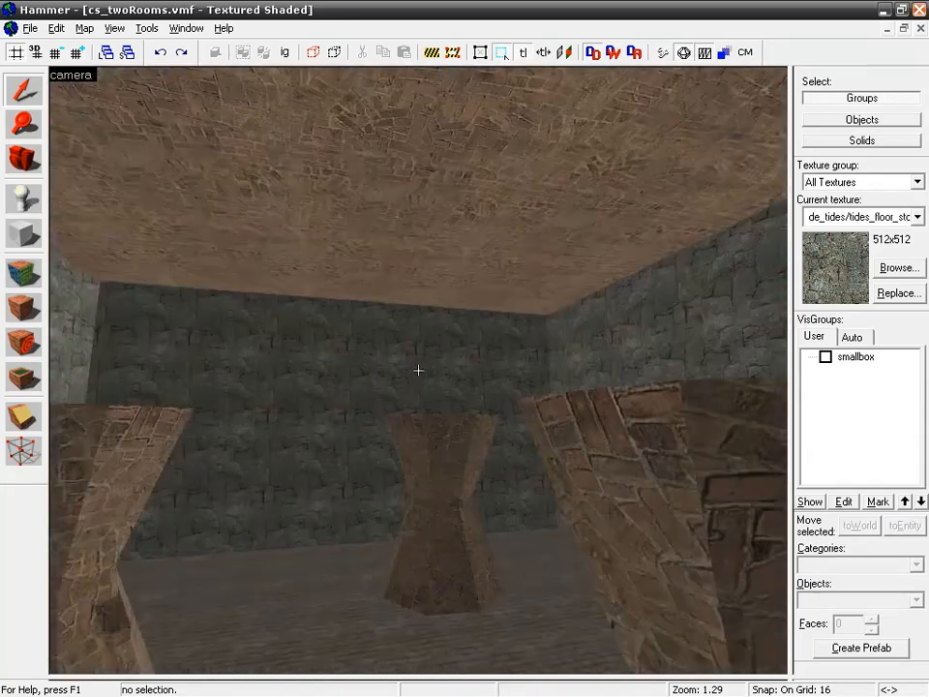
key(s)
key(w)
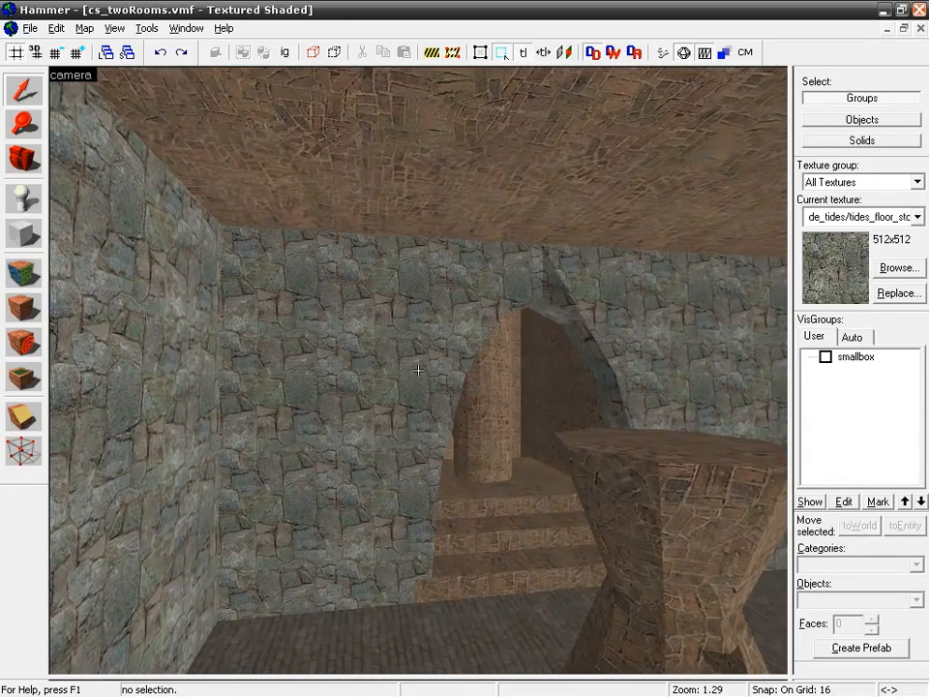
key(z)
key(z)
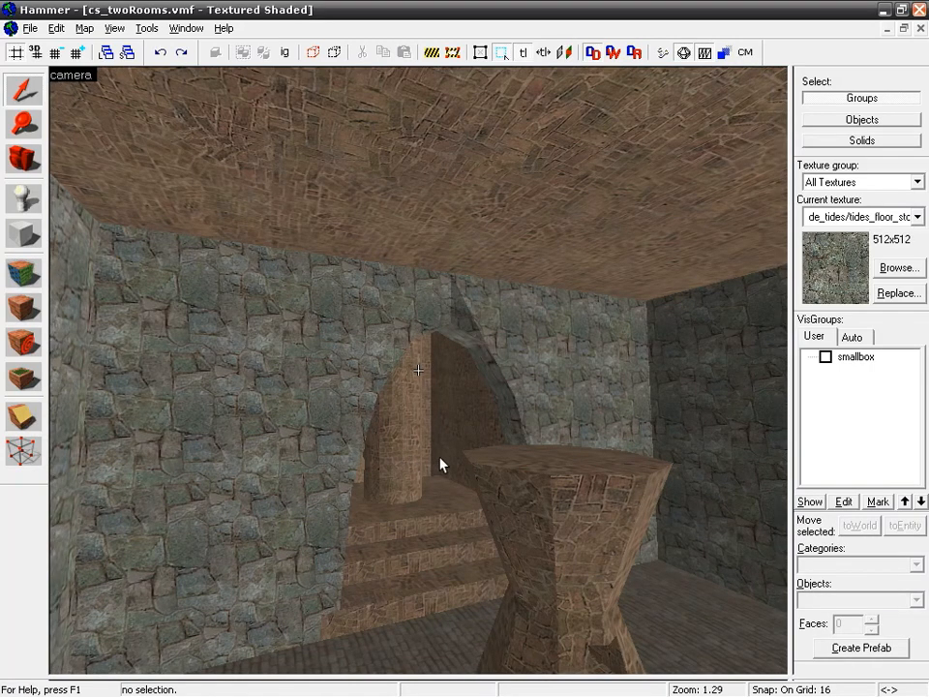
key(z)
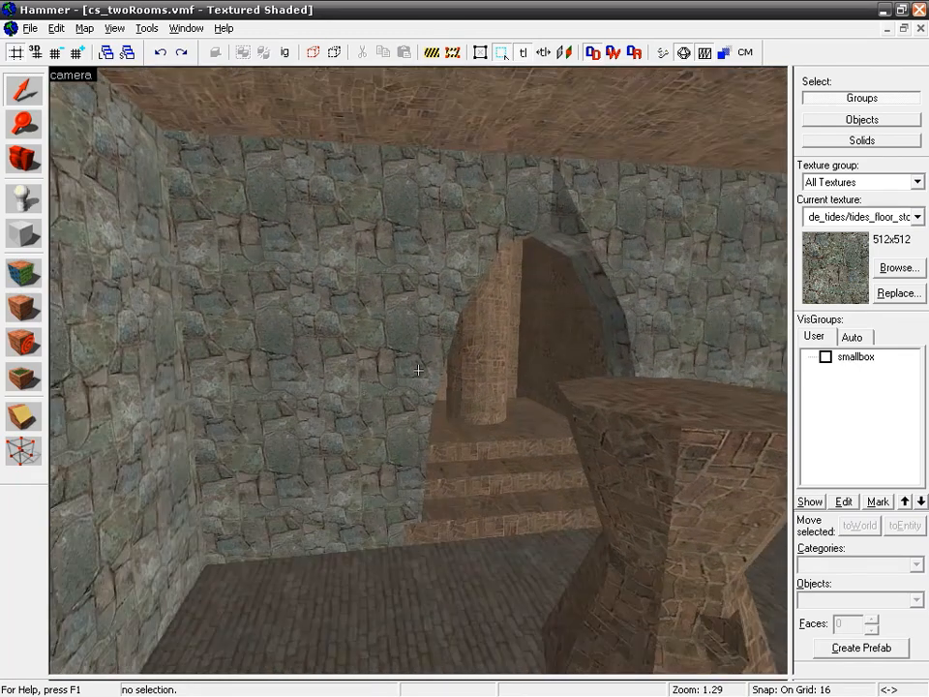
key(shift+a)
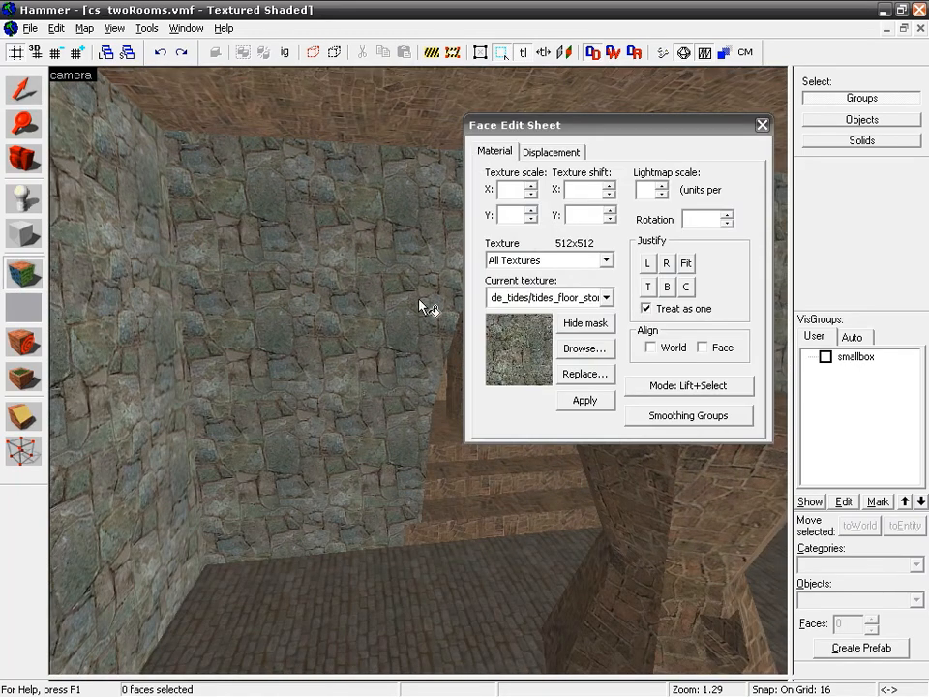
click(382, 366)
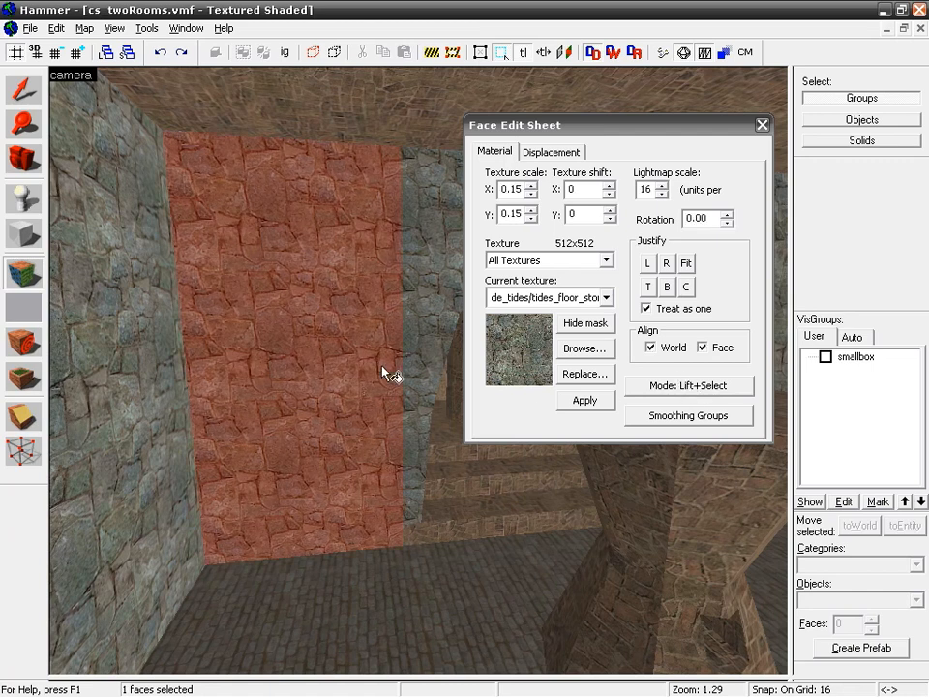
key(z)
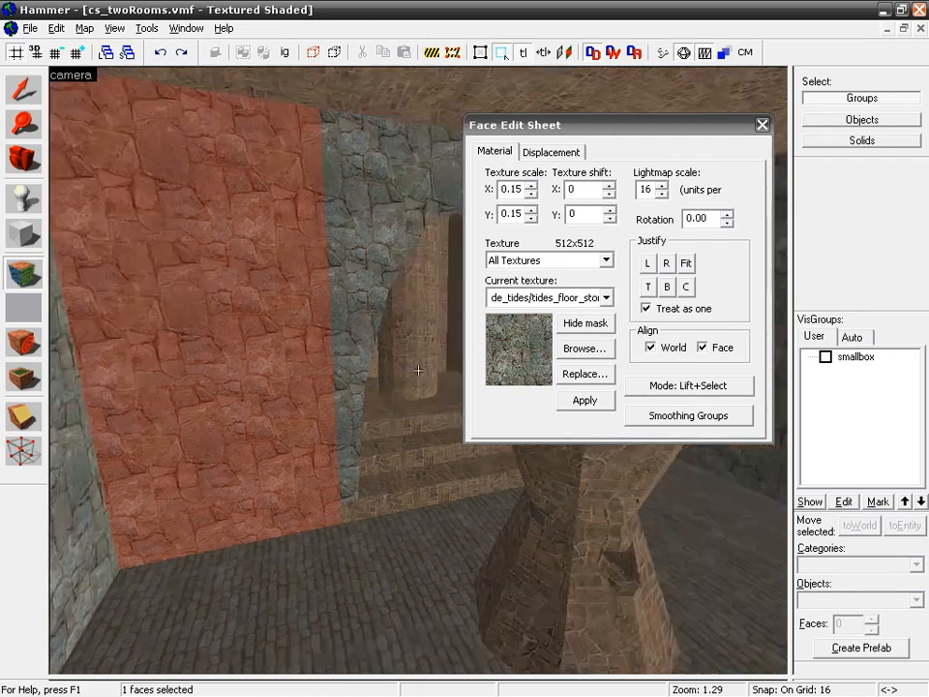
key(w)
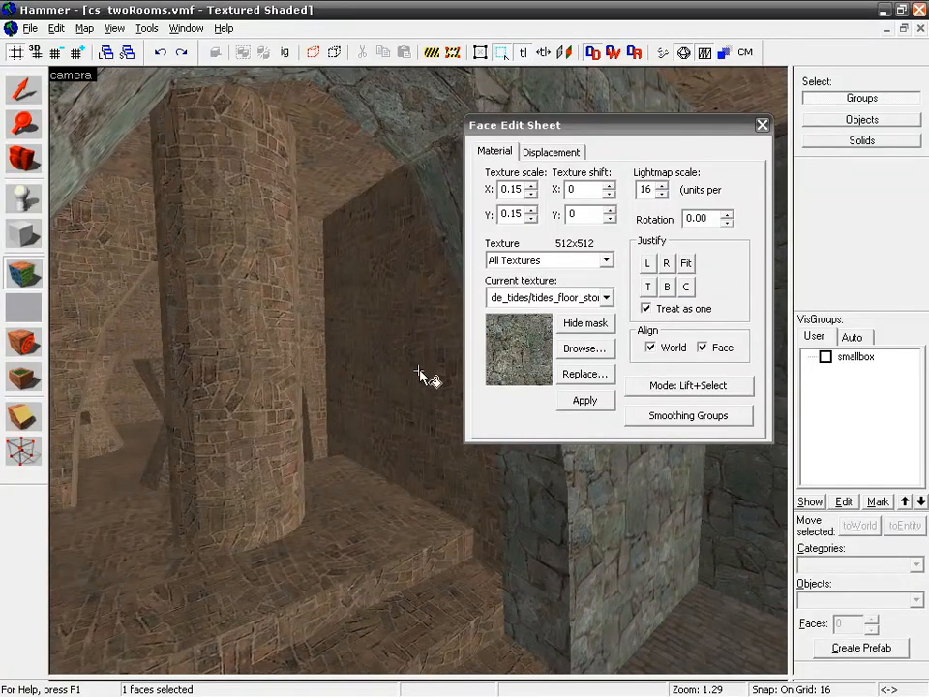
Leave face editing and select both side walls of the stepped passage plus the brick arch at its far end
click(763, 125)
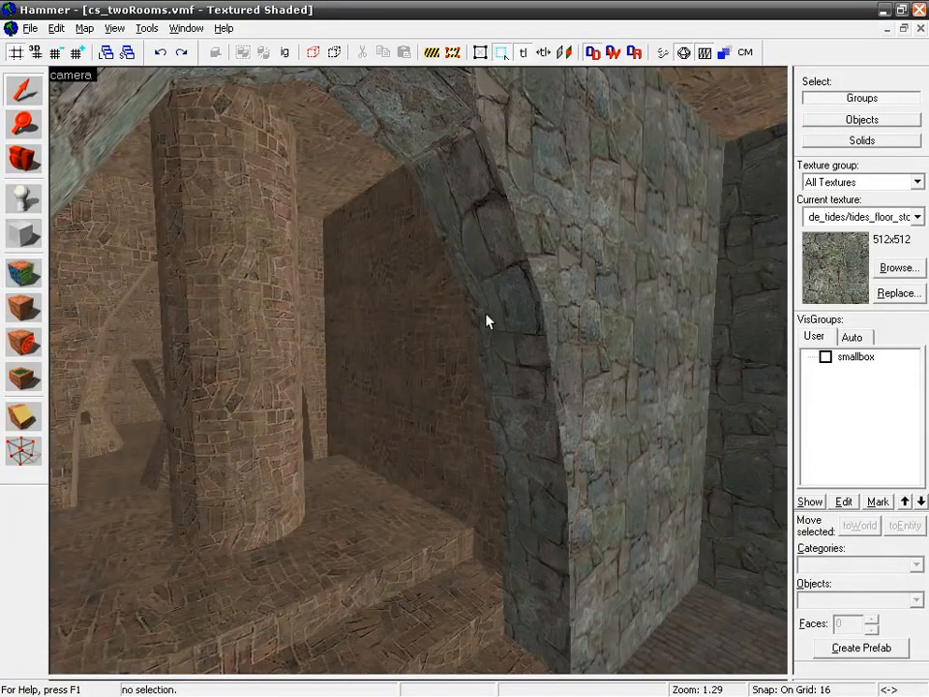
click(447, 333)
key(z)
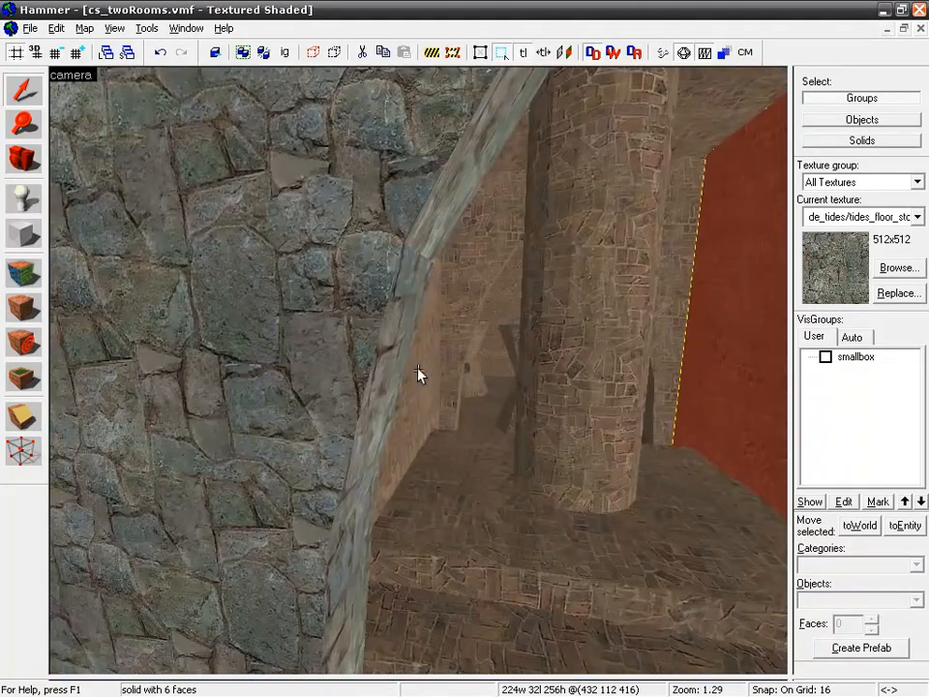
key(z)
ctrl+click(423, 371)
ctrl+click(462, 324)
key(z)
key(w)
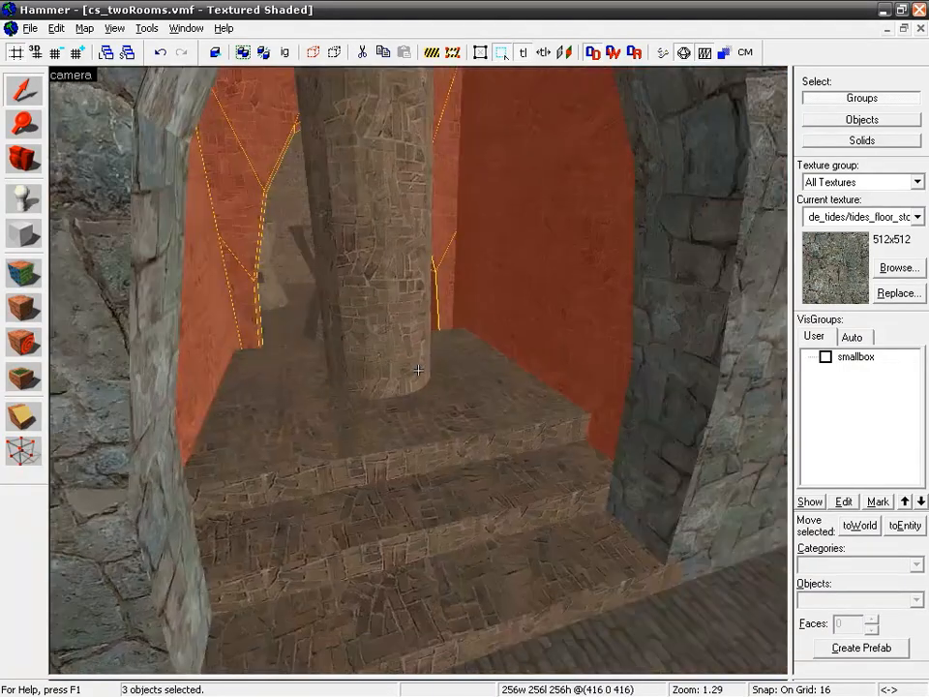
Add the walls beside the far arch and the remaining walls of the brick room to the selection
key(s)
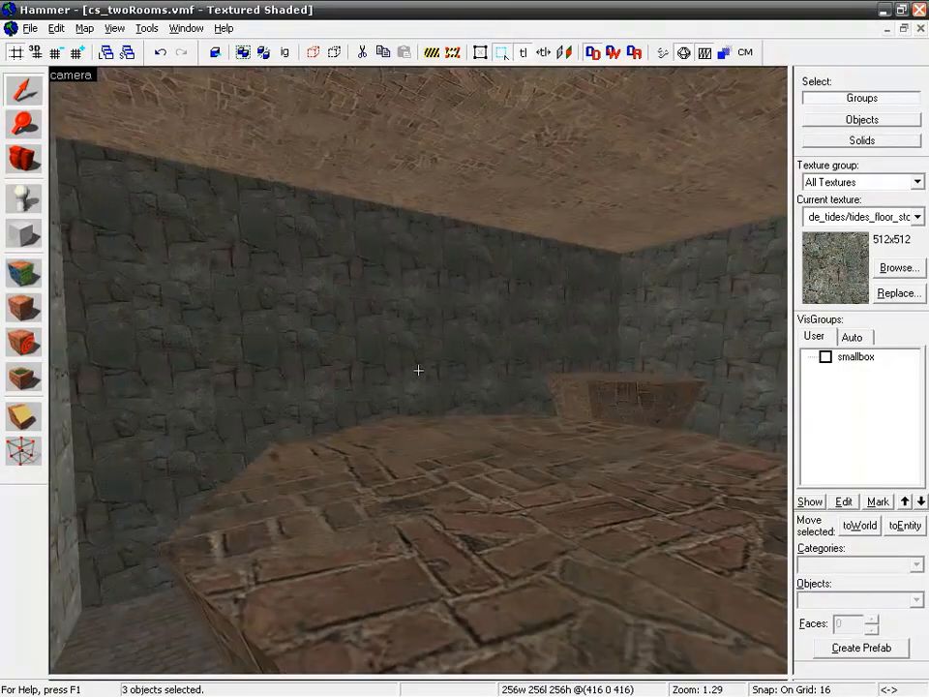
key(z)
key(z)
key(w)
key(s)
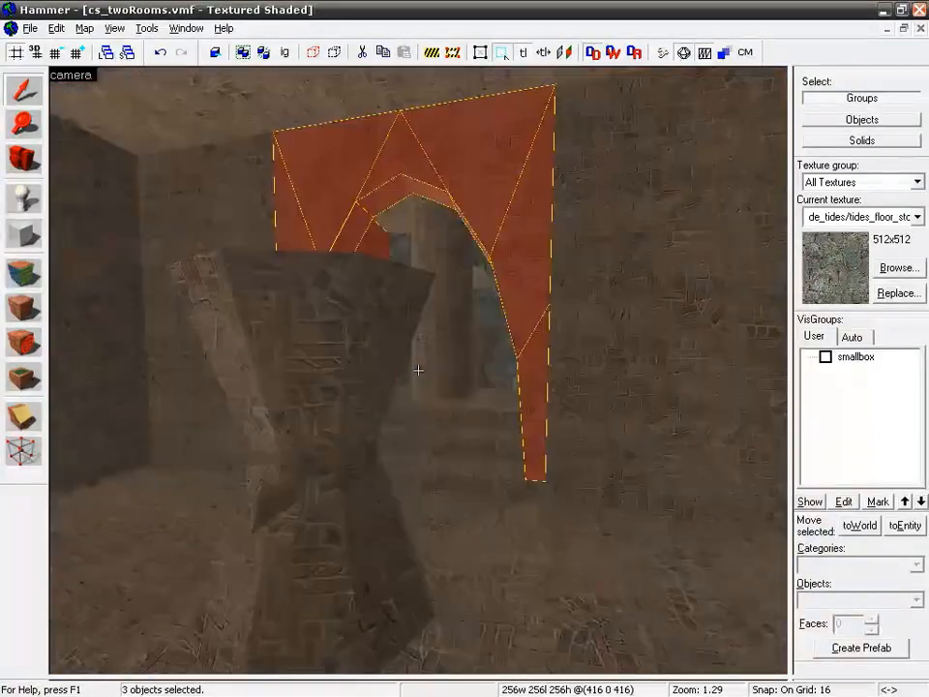
ctrl+click(617, 407)
key(z)
key(z)
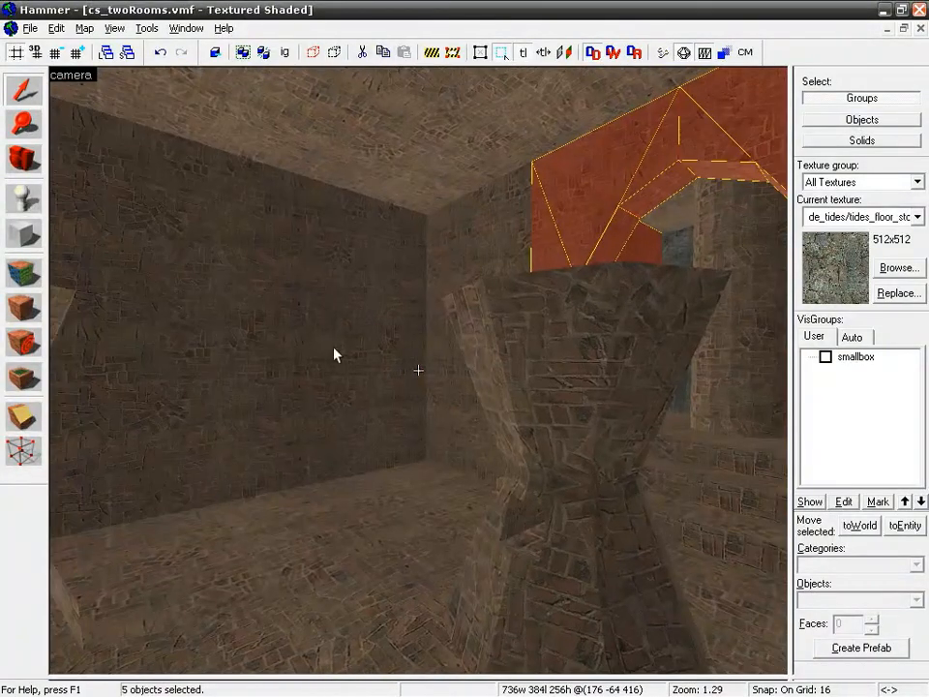
ctrl+click(335, 350)
key(z)
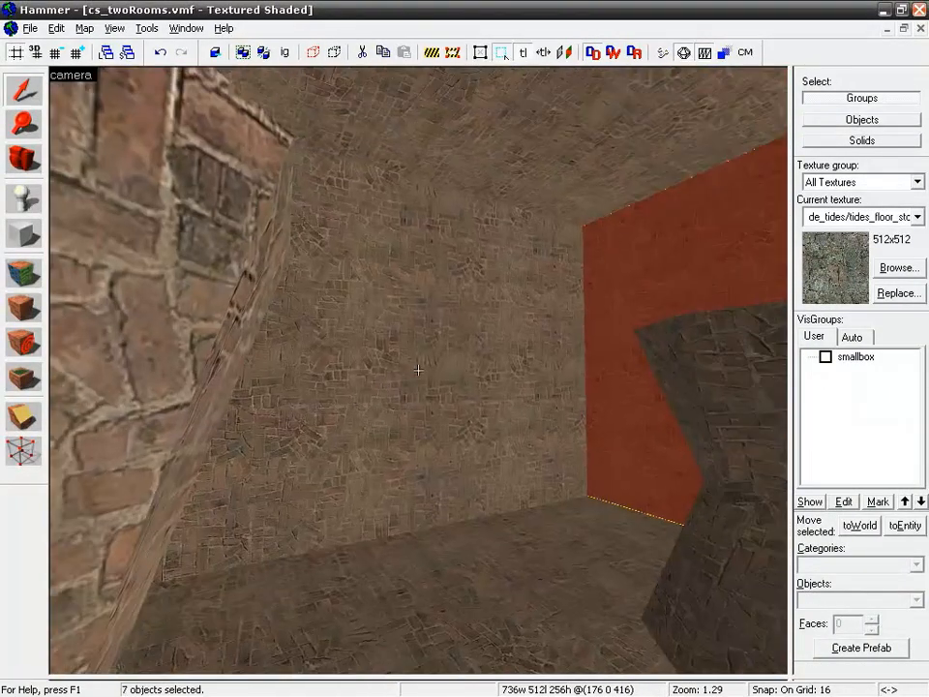
key(z)
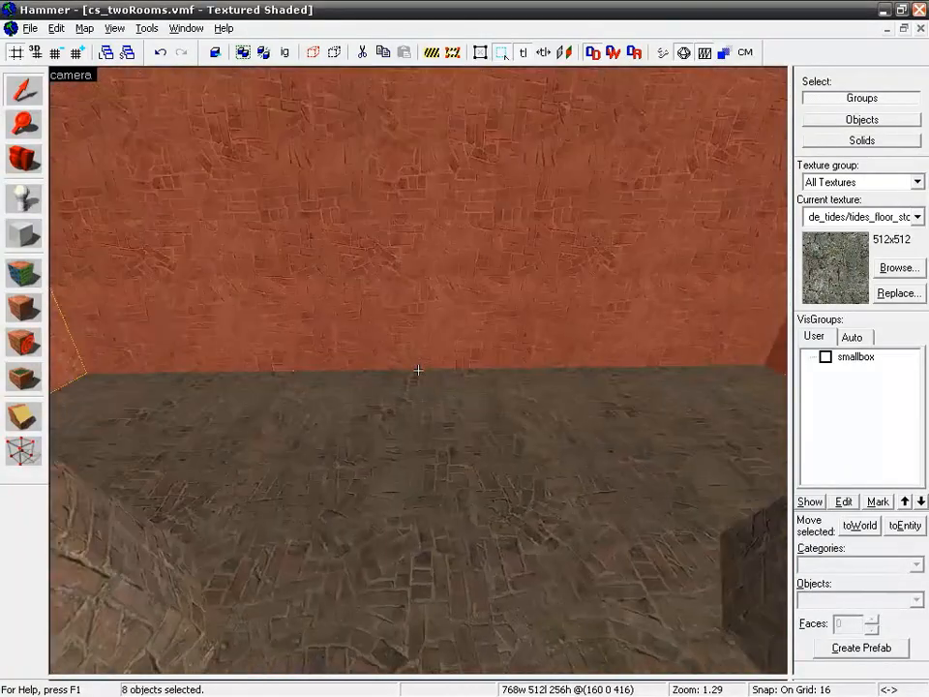
ctrl+double_click(418, 370)
click(578, 567)
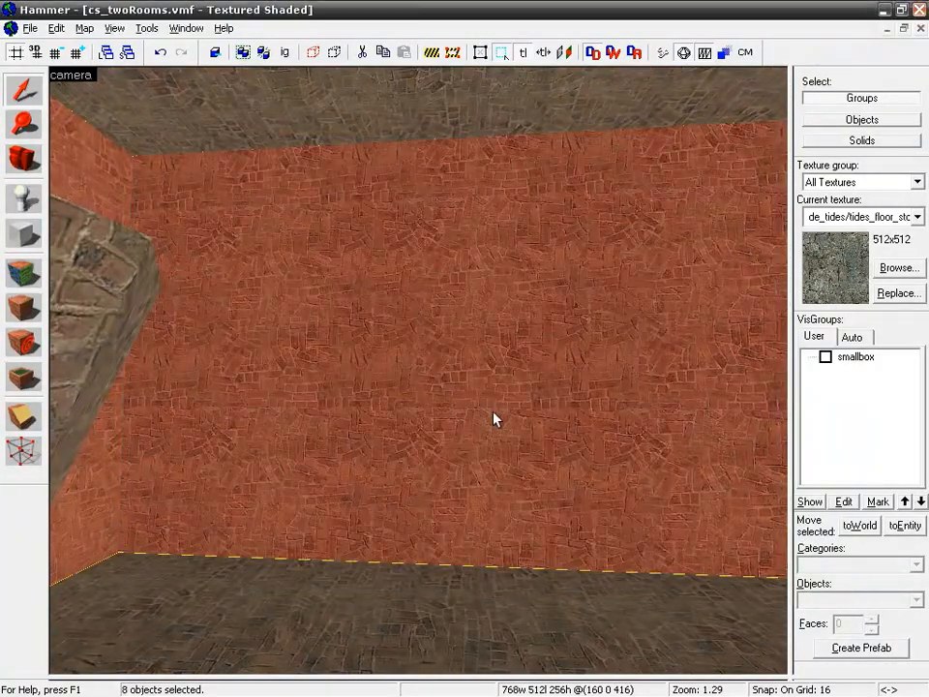
Open the Face Edit Sheet for the selected brick room walls and arch and set its mode to Lift
key(z)
key(w)
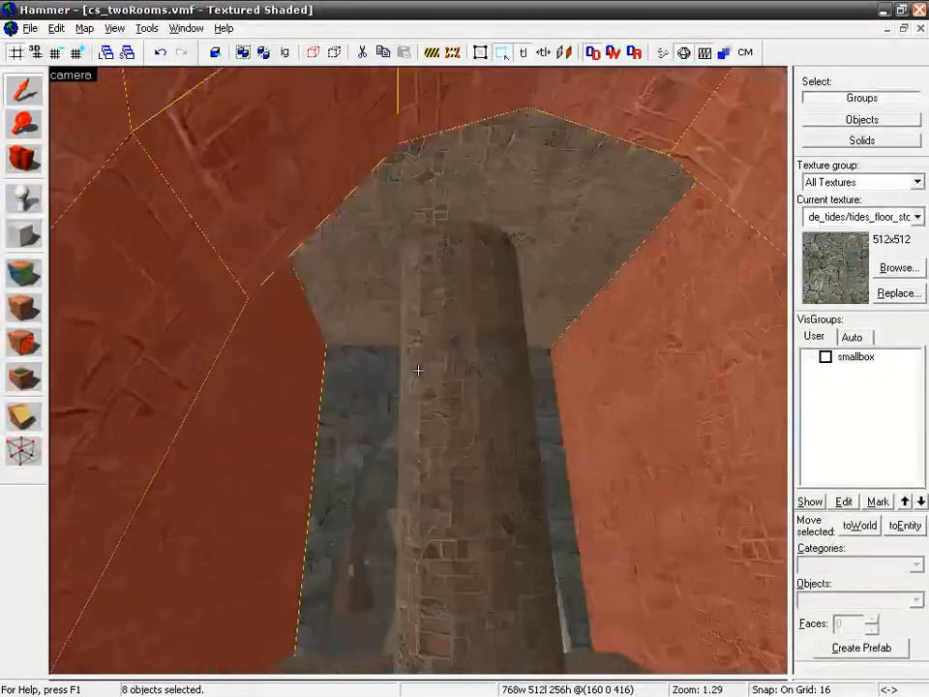
key(s)
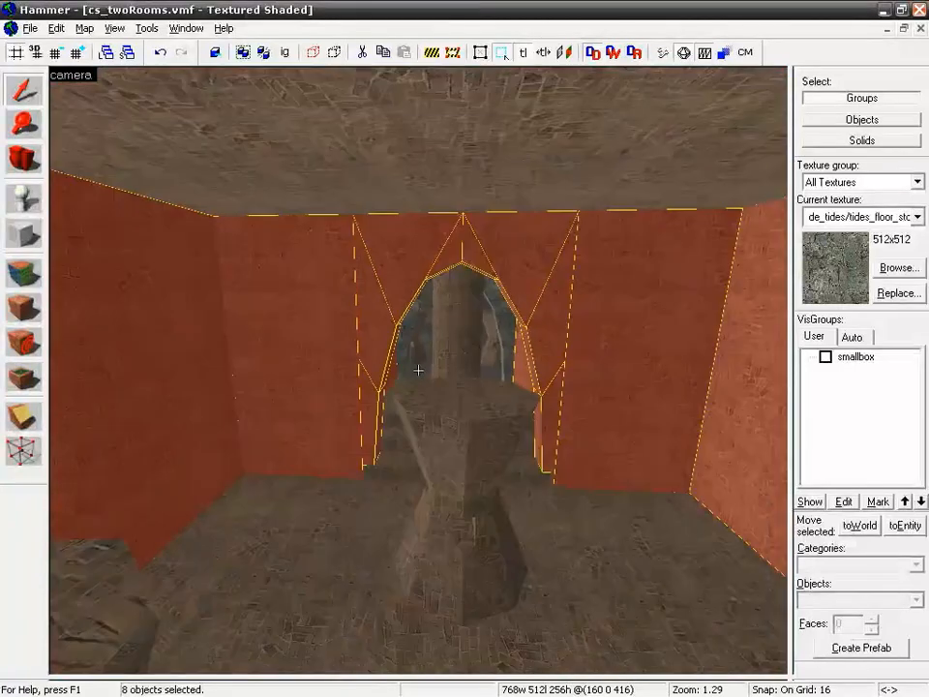
key(z)
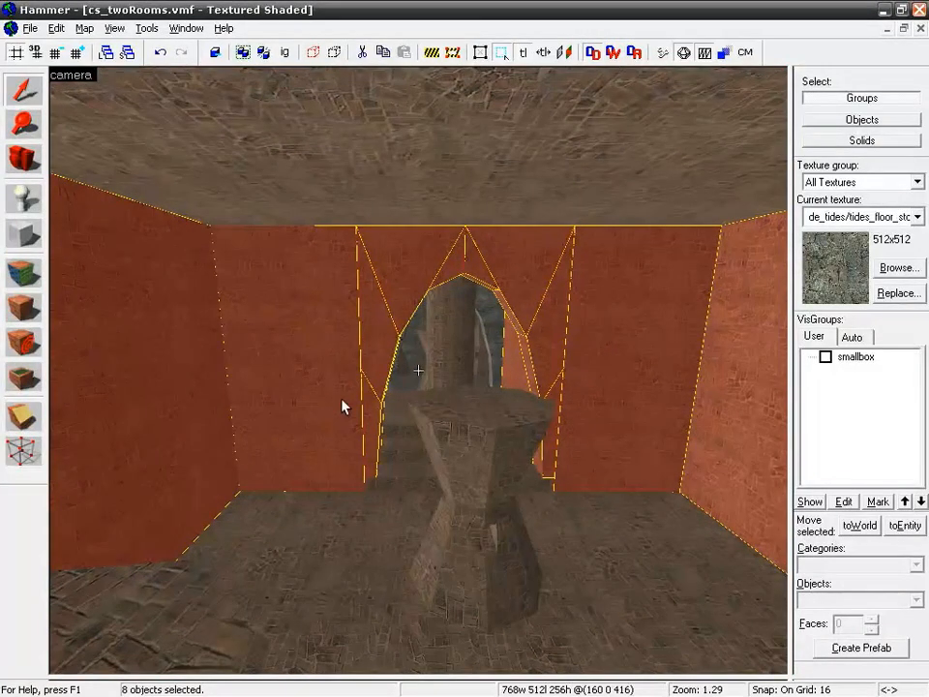
key(shift+a)
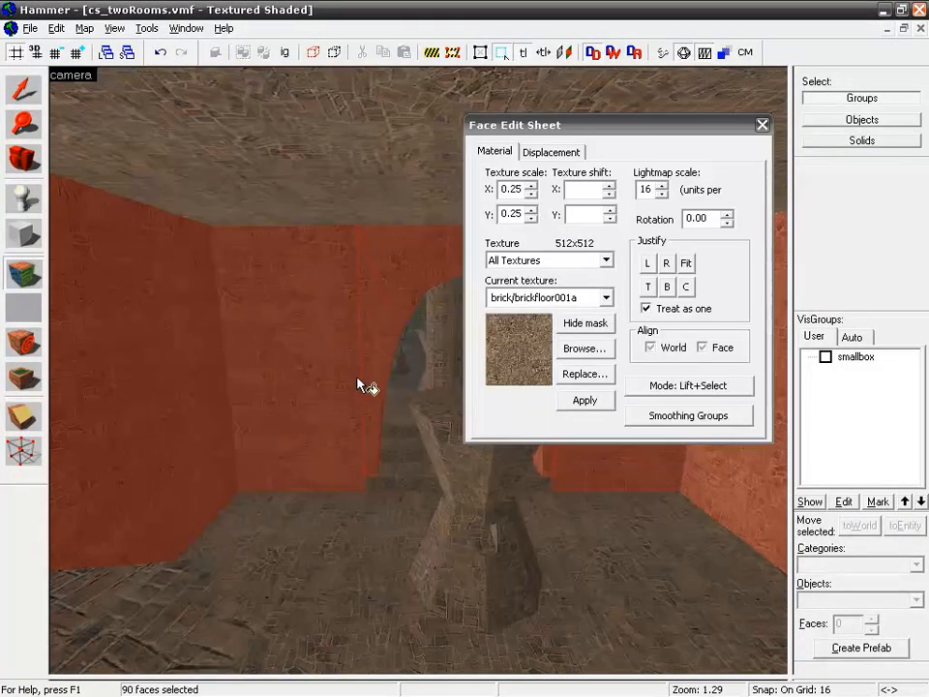
click(666, 387)
click(753, 422)
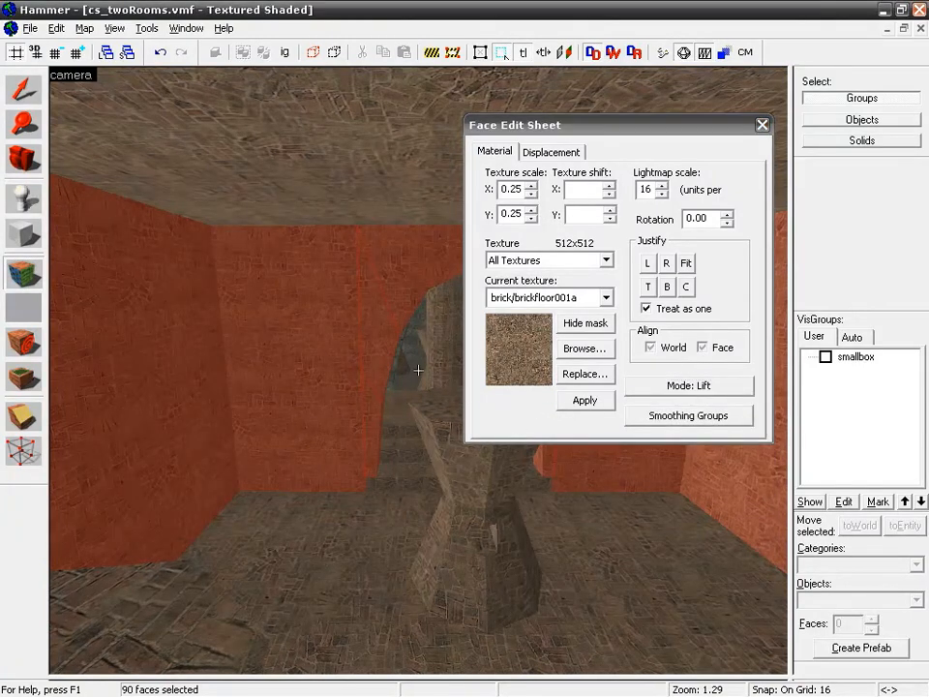
Lift the de_tides stone texture from the first room's wall, seen through the brick arch
key(z)
key(w)
key(z)
click(417, 369)
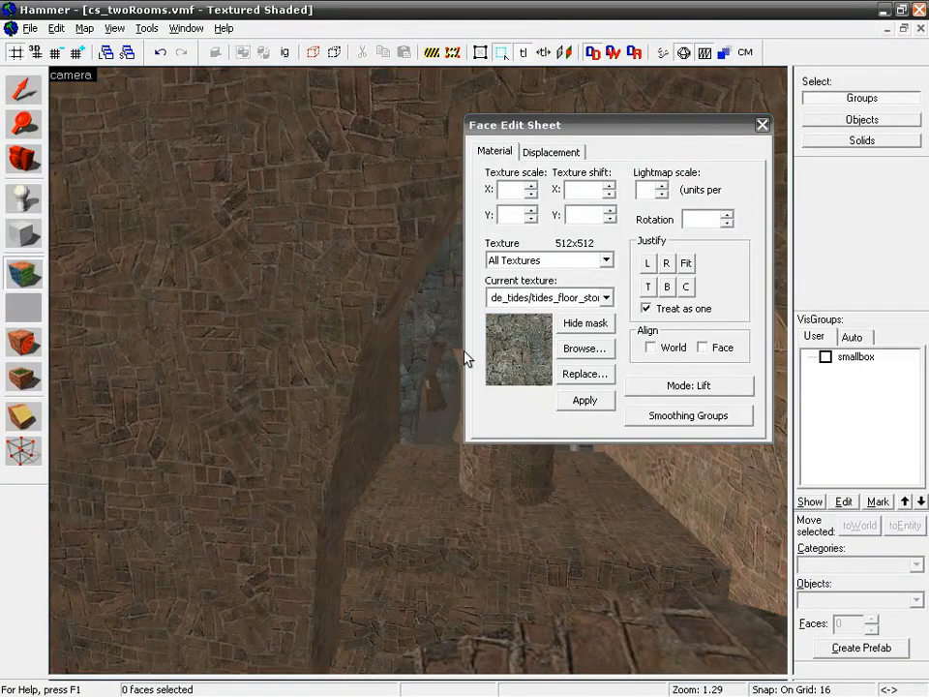
Undo the last change to bring back the selection of the brick room's walls and arch
click(56, 28)
click(73, 45)
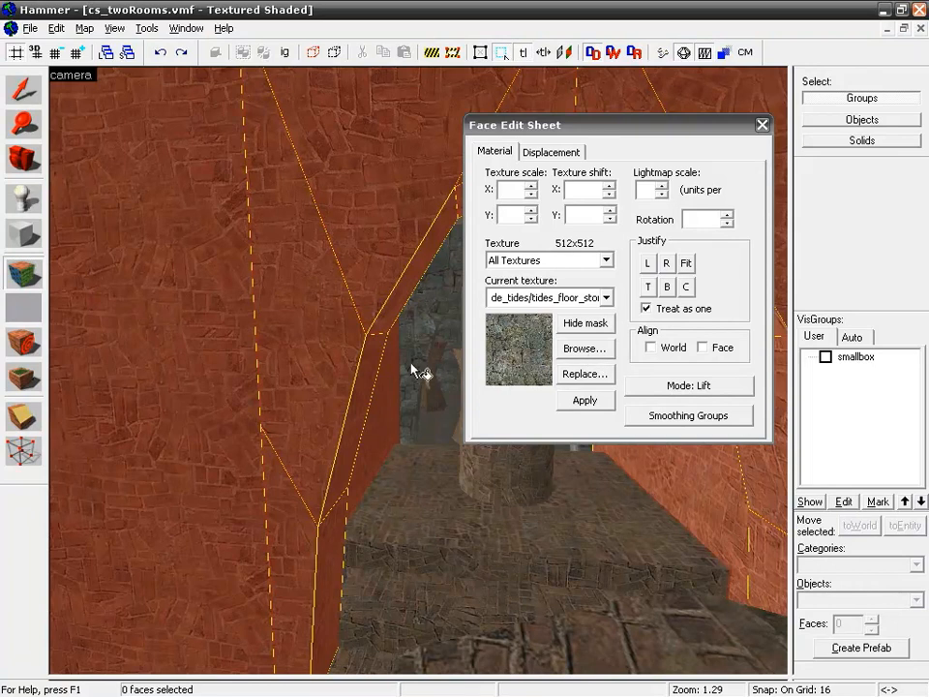
key(z)
key(w)
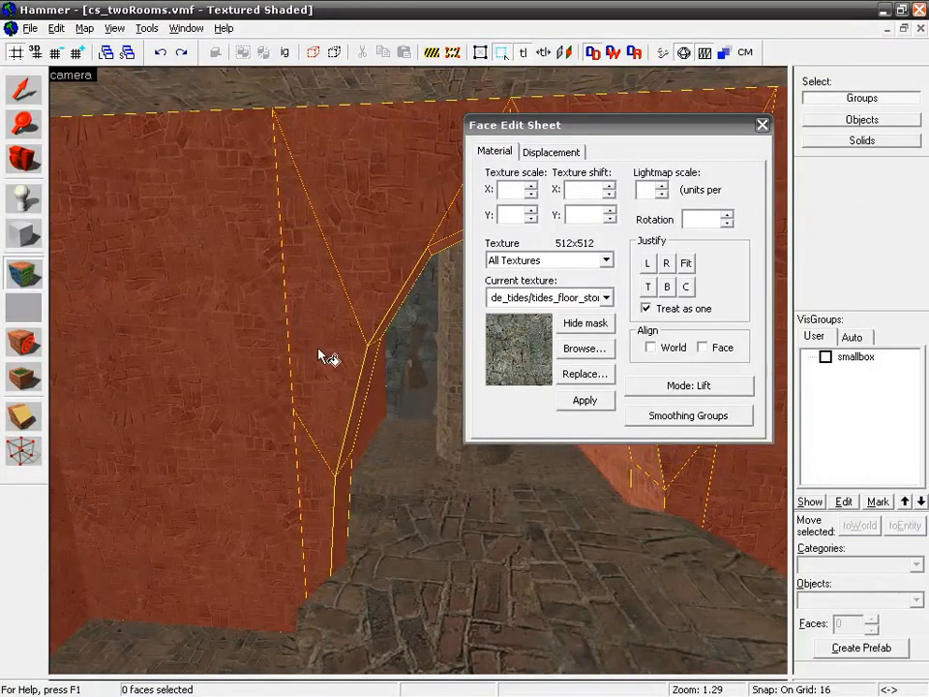
Texture the selected brick room walls and arch with de_tides/tides_floor_stone_1 at an X and Y scale of 0.15
right_click(301, 484)
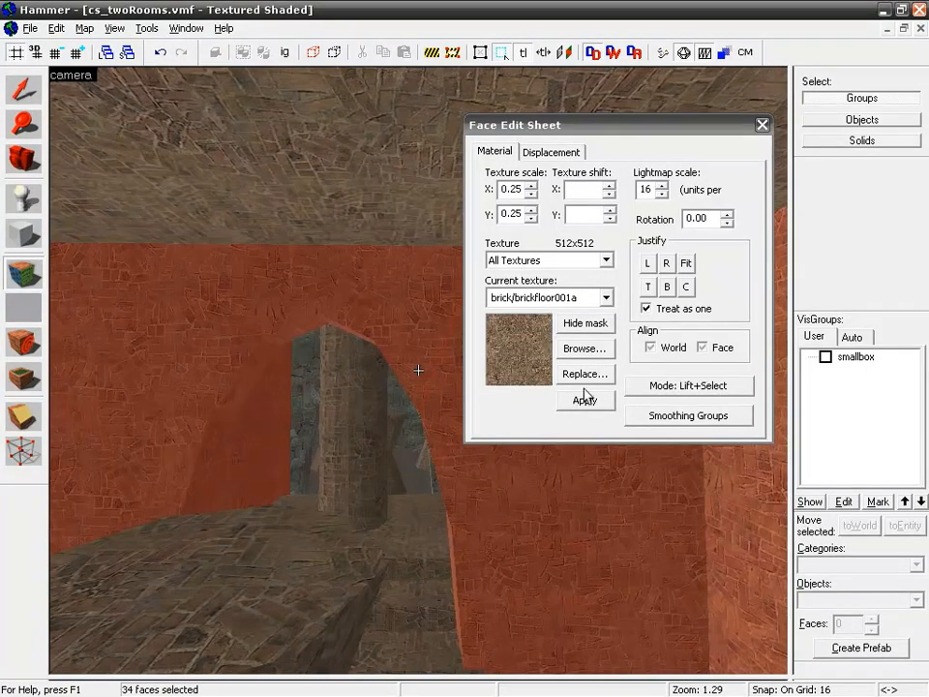
click(585, 350)
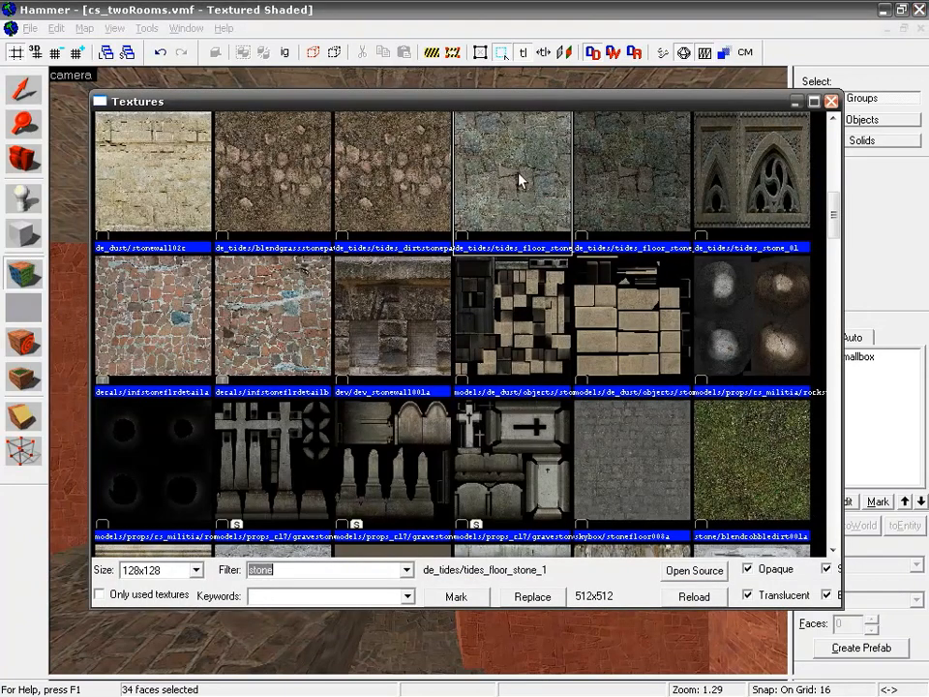
double_click(501, 182)
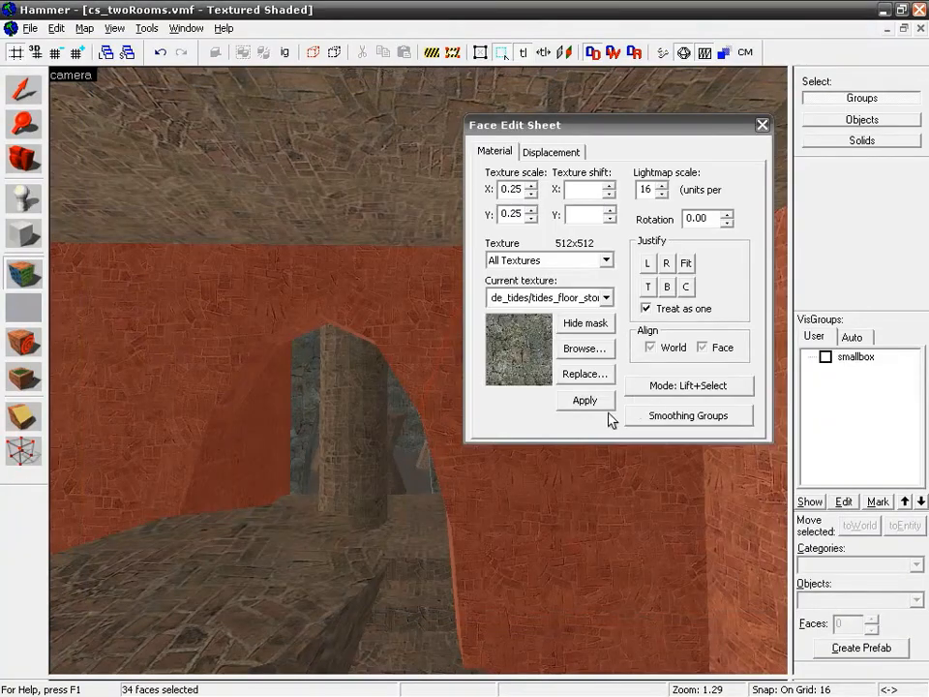
click(511, 188)
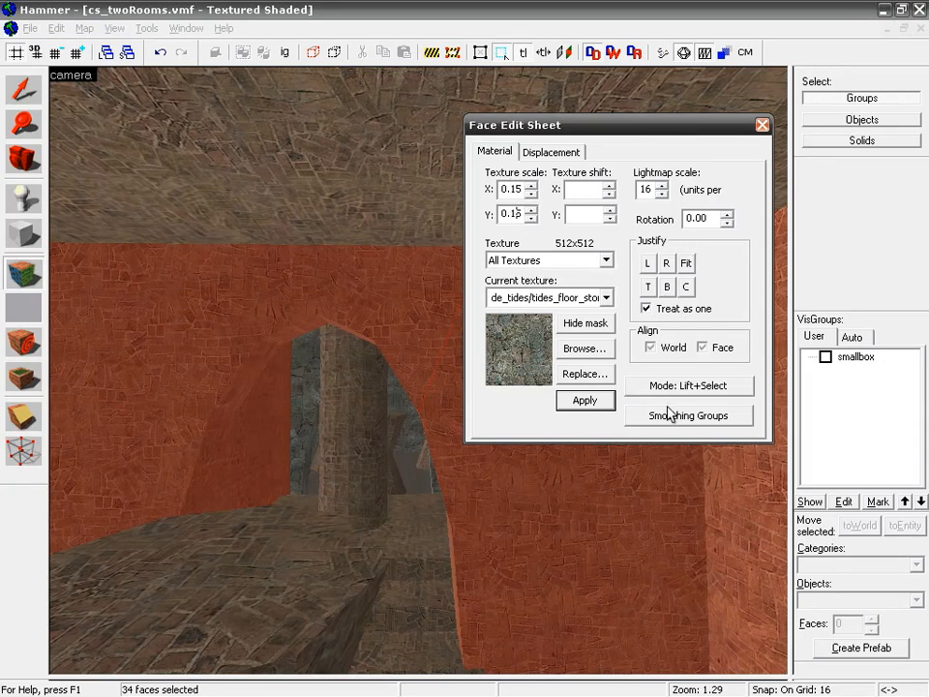
click(584, 399)
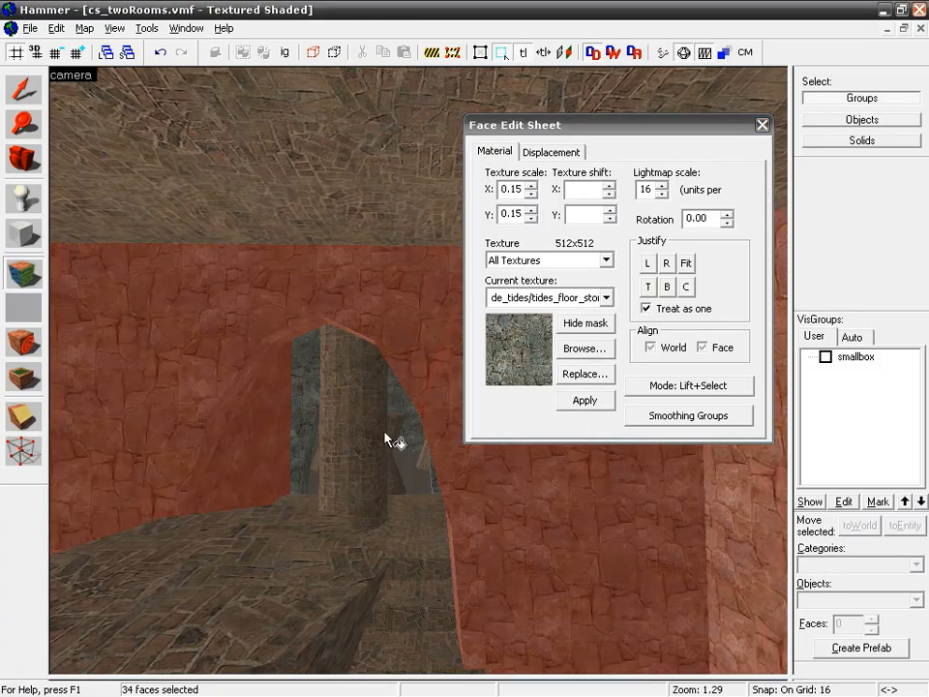
Select the column room's stone floor in Lift+Select mode and set its texture rotation to 45 degrees
key(z)
key(w)
key(w)
key(w)
key(w)
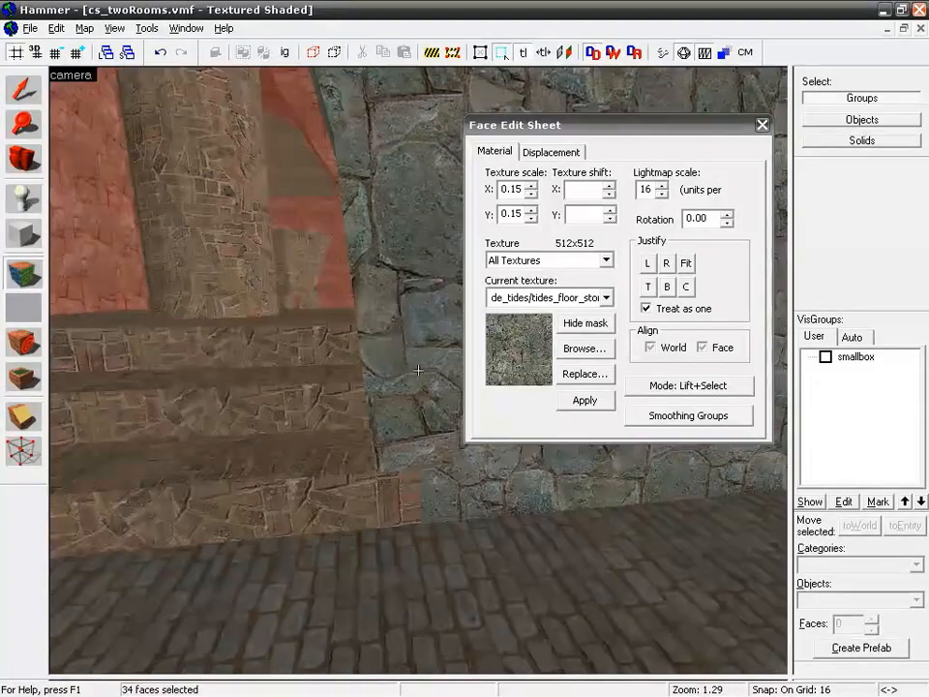
key(s)
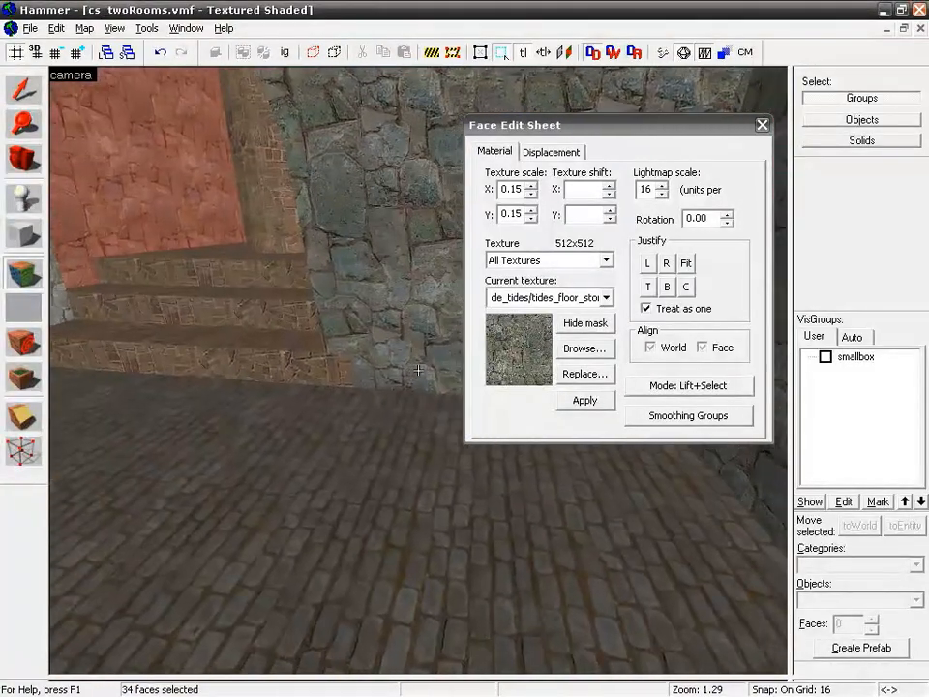
key(z)
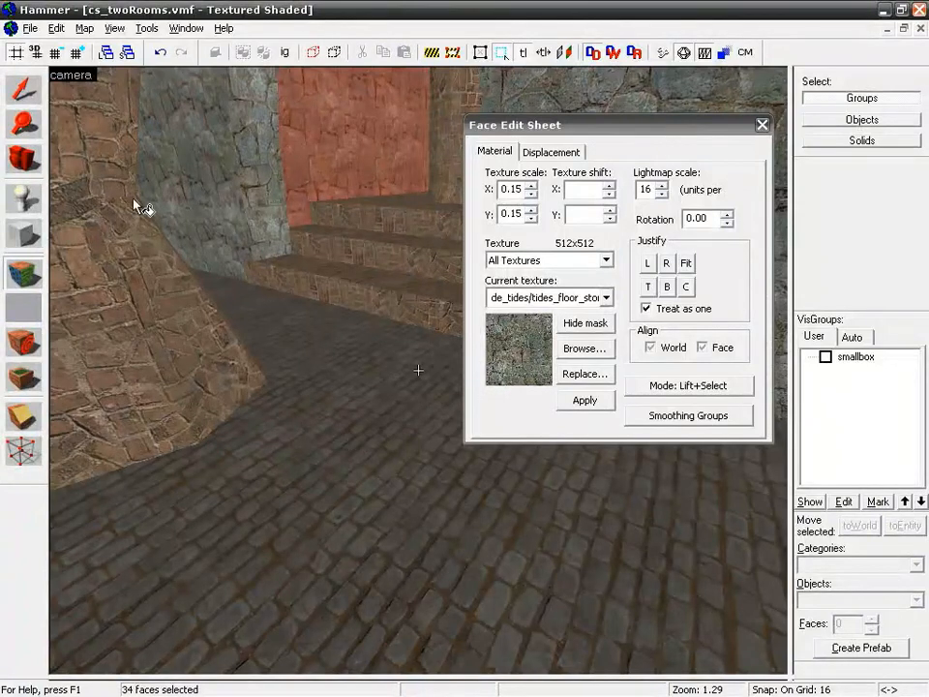
click(683, 386)
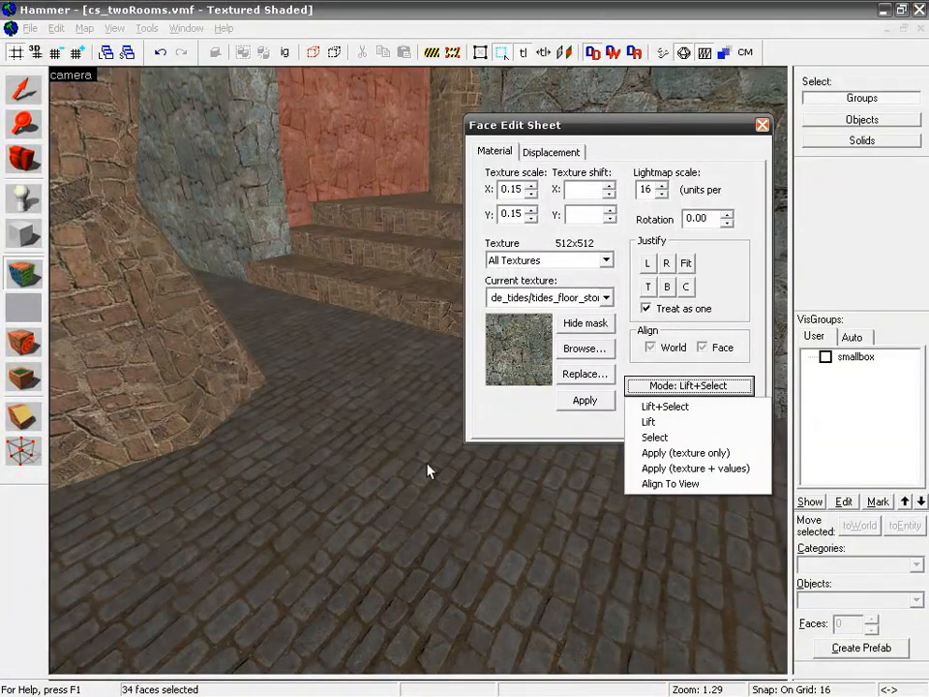
click(665, 406)
click(344, 487)
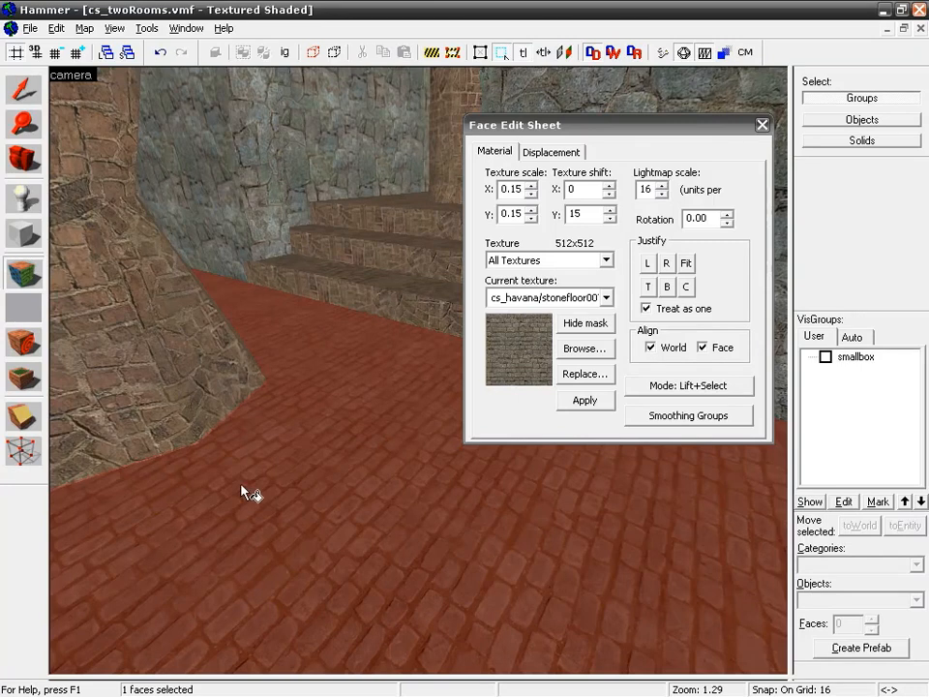
click(703, 220)
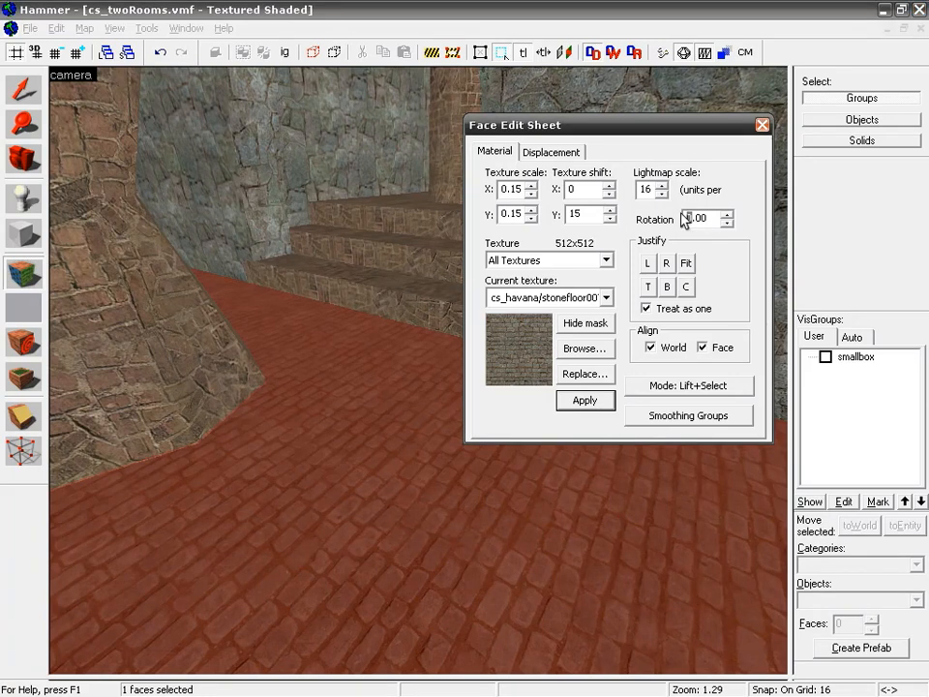
click(435, 540)
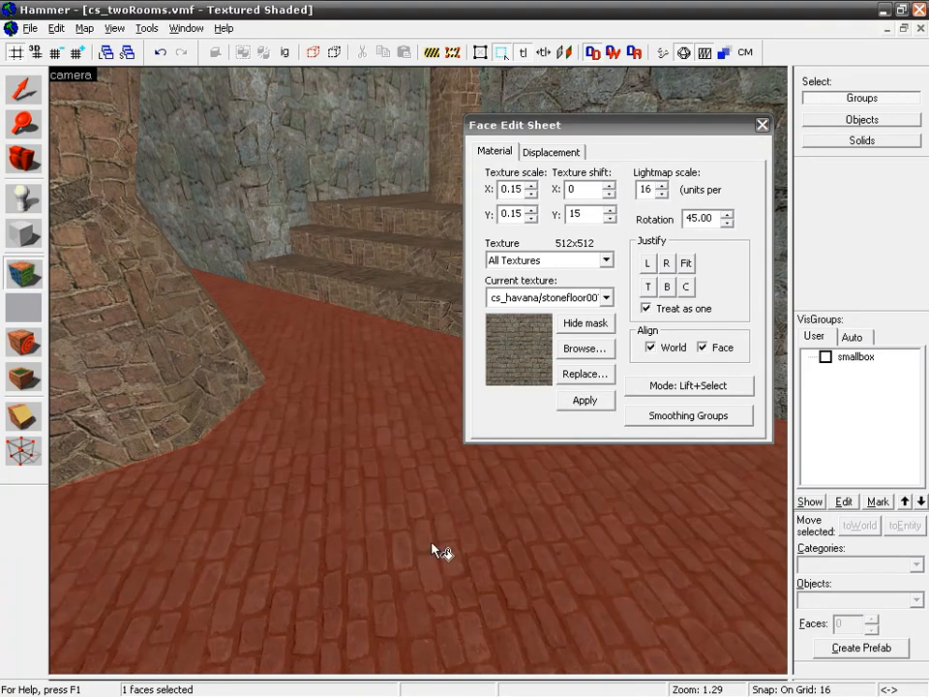
Set the face mode to Apply (texture + values) and apply the rotated cs_havana stone floor texture to the adjoining brick floor
key(z)
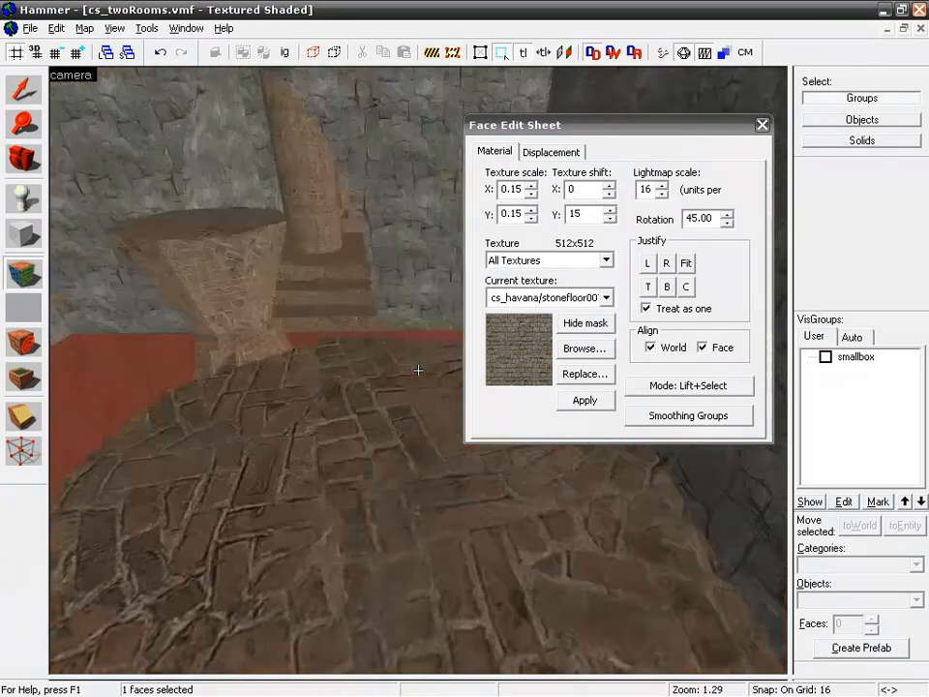
key(w)
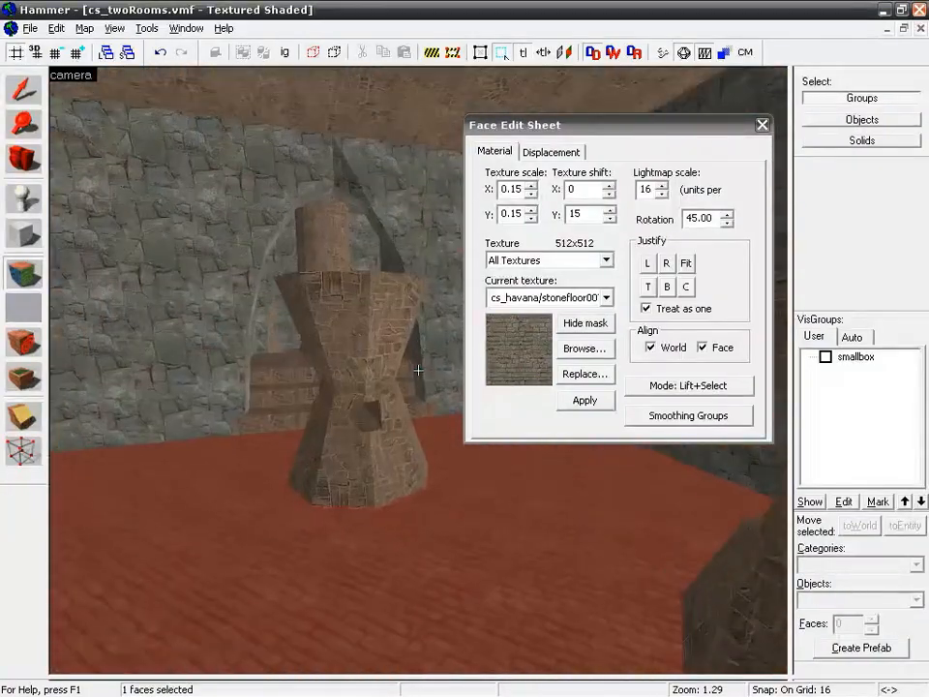
key(w)
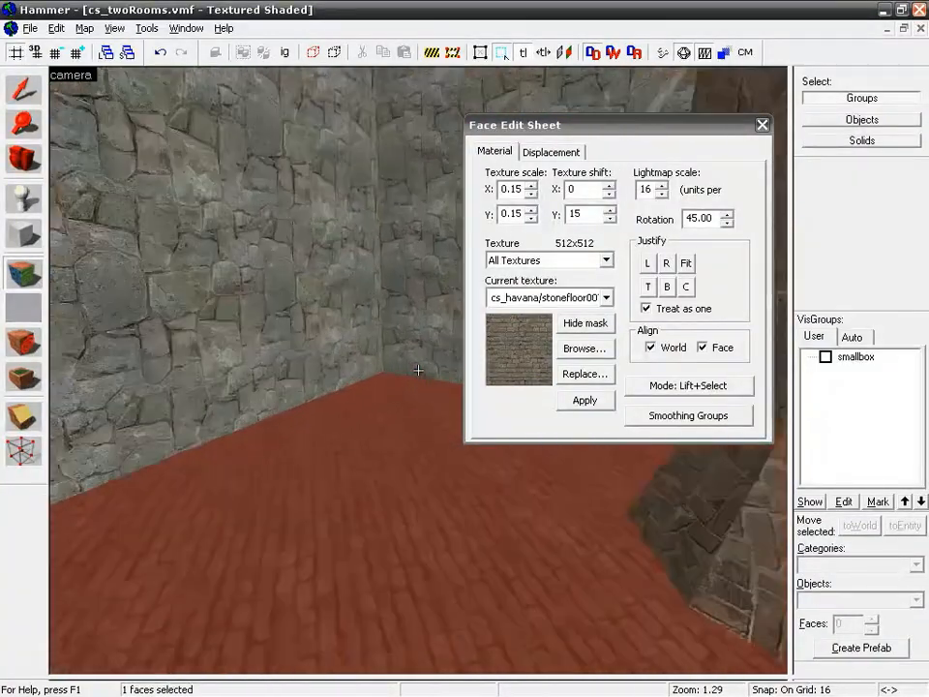
key(w)
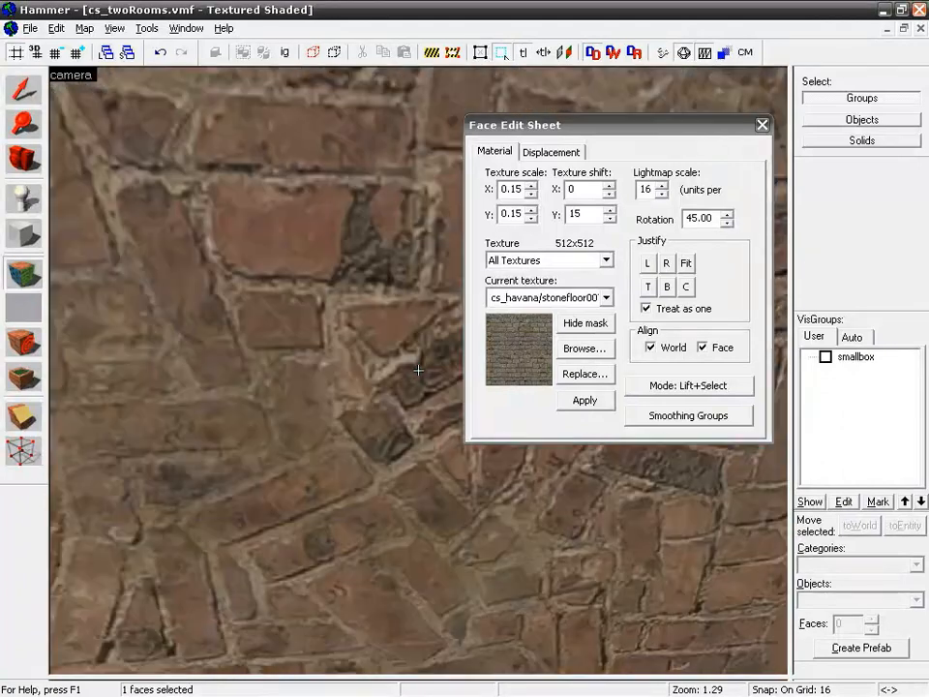
key(z)
click(419, 376)
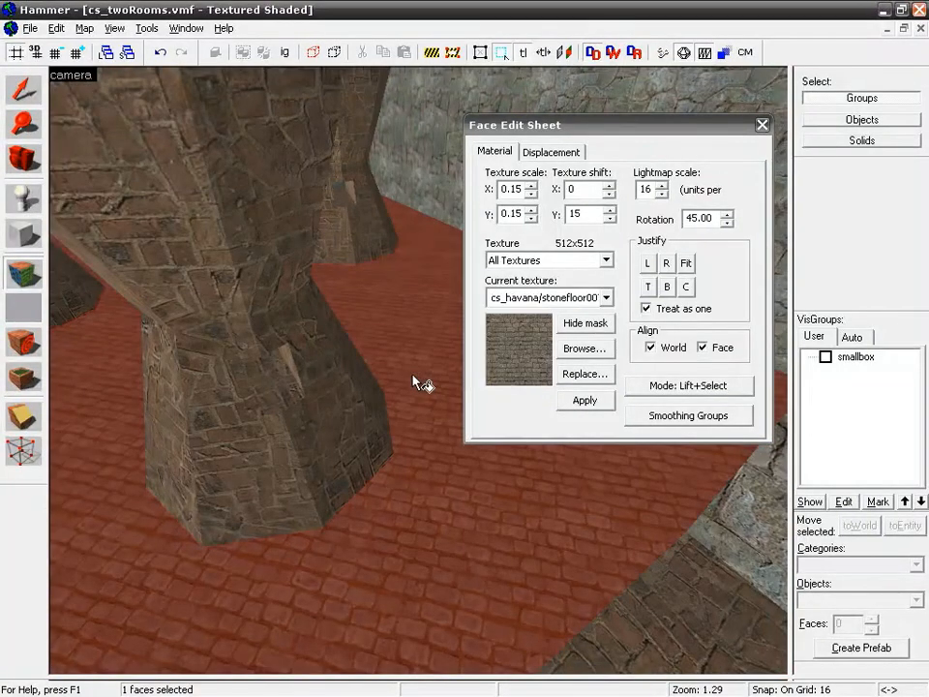
key(z)
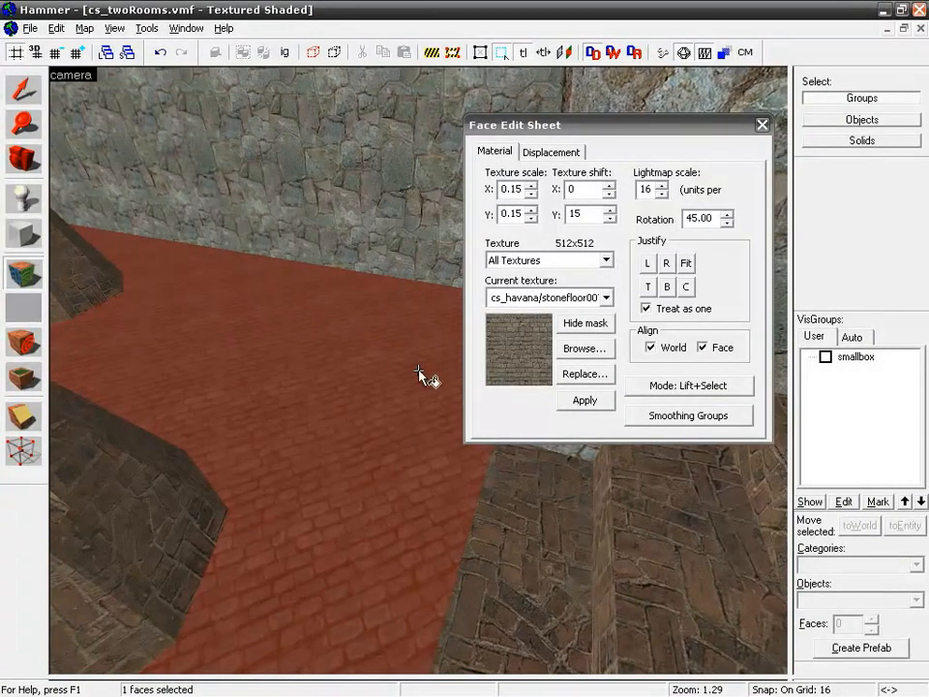
click(689, 387)
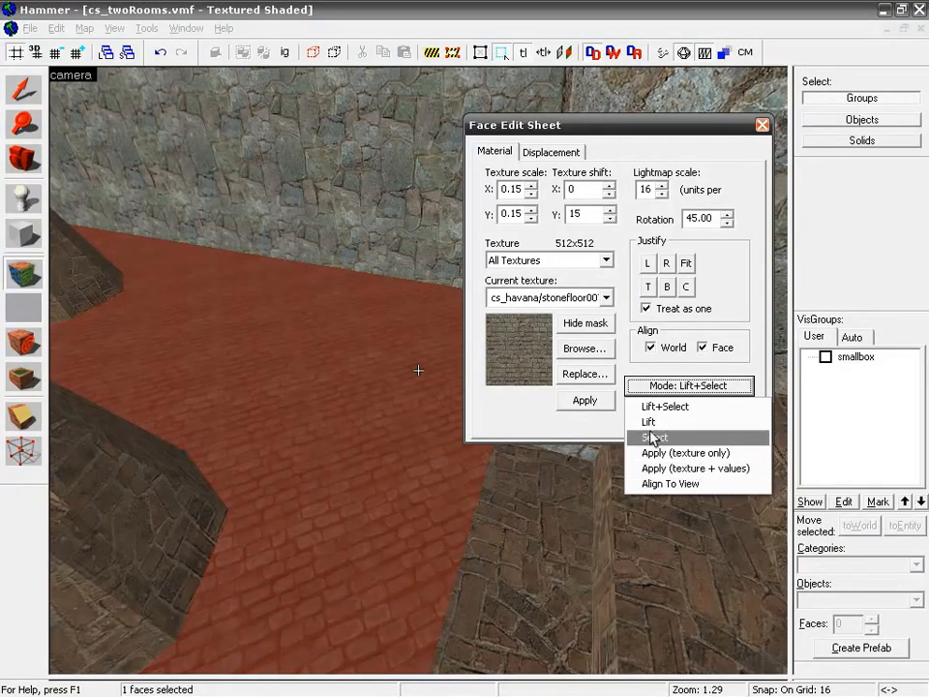
click(667, 469)
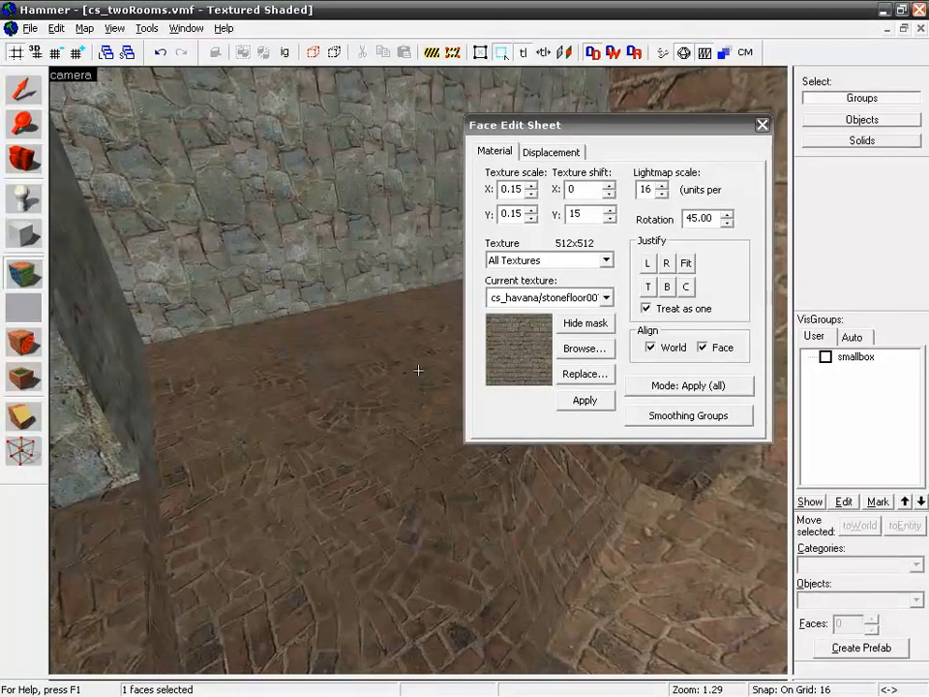
click(418, 370)
Return to Lift+Select mode and select the brick ceiling above the columns
key(w)
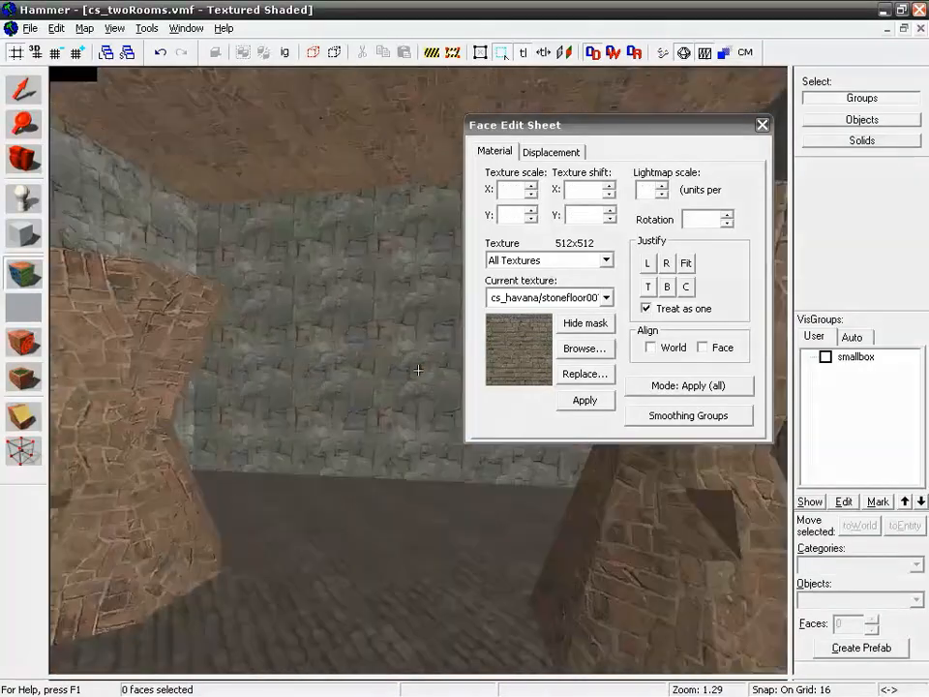
key(s)
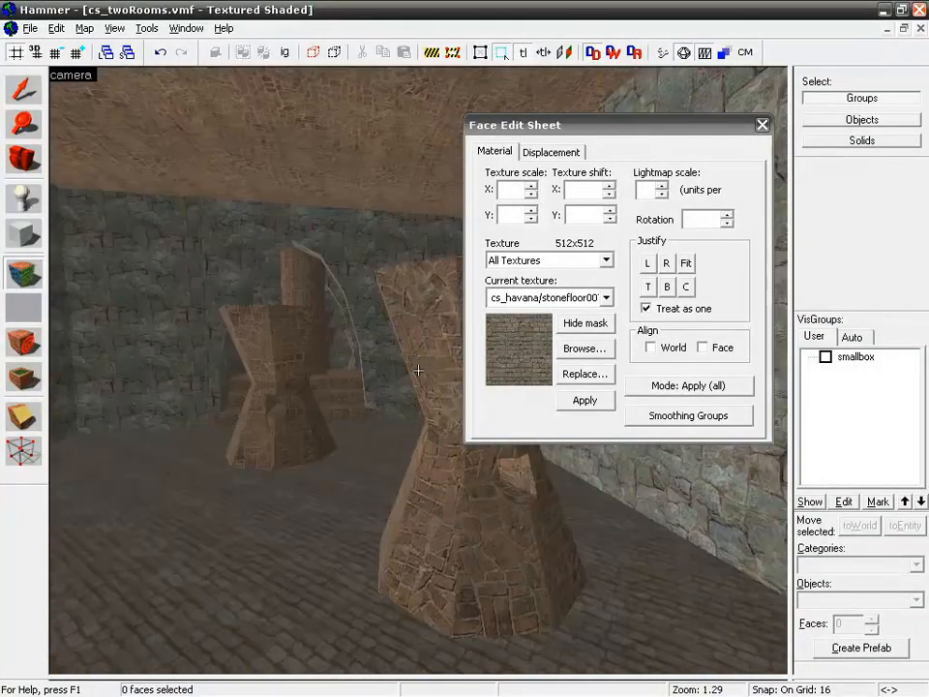
key(w)
key(a)
key(w)
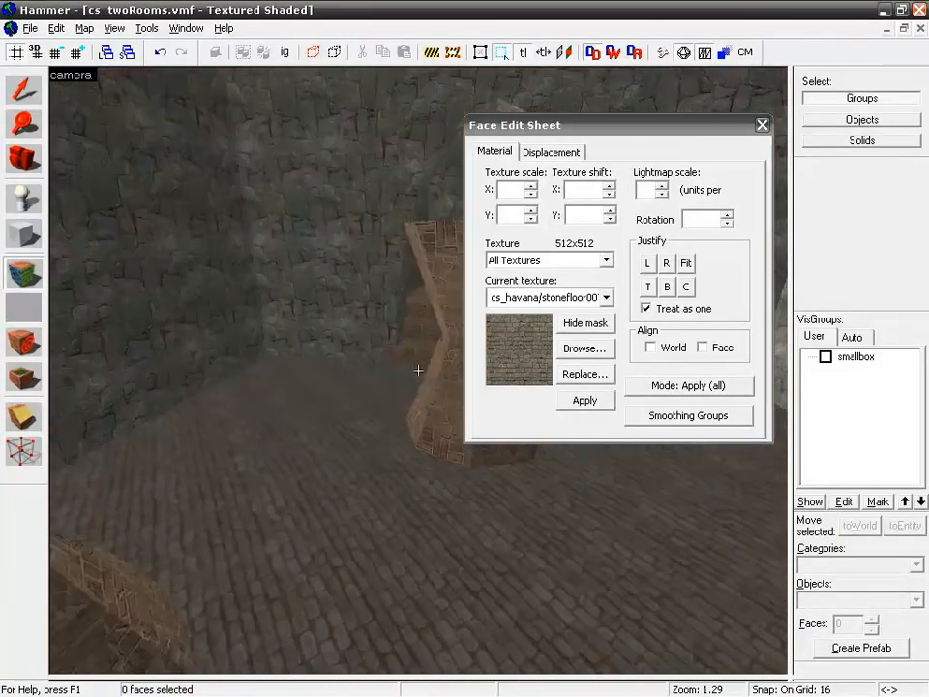
key(s)
key(w)
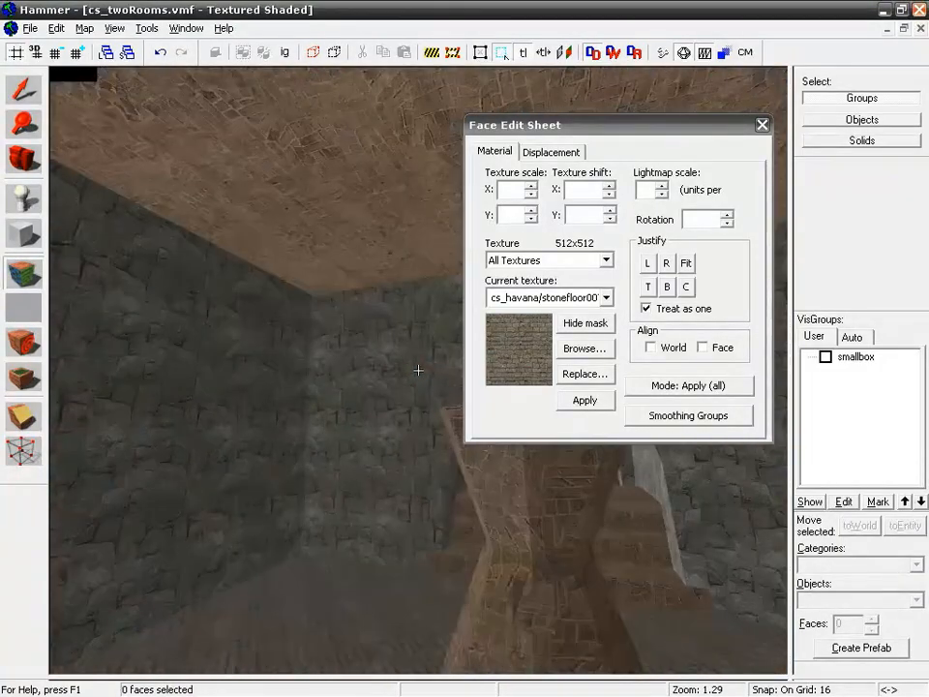
key(w)
key(s)
click(714, 387)
click(666, 406)
click(351, 223)
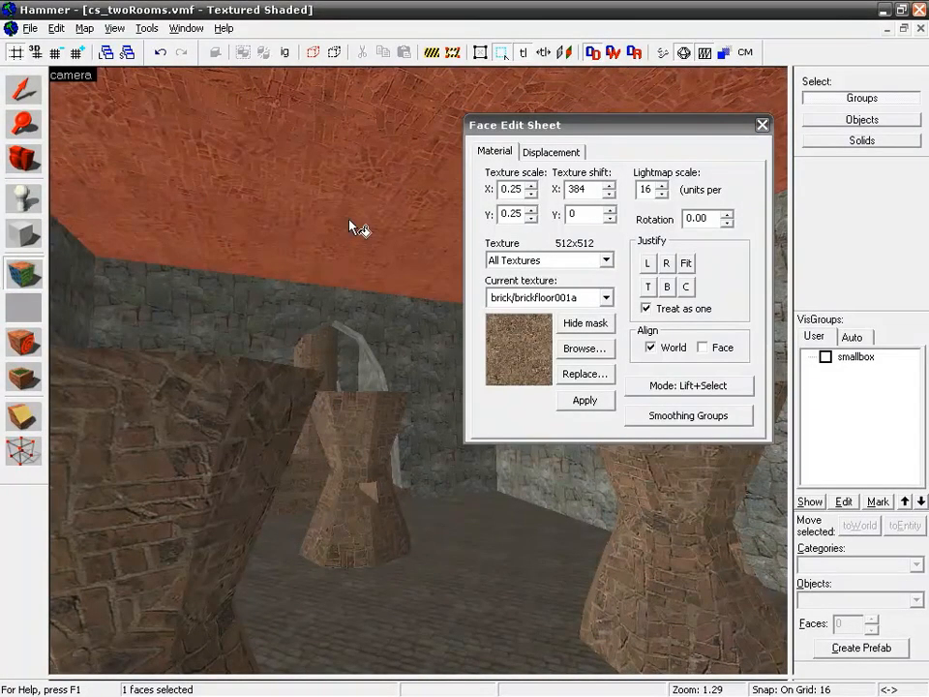
Filter the texture library for ceiling textures and apply the dark, cracked concrete/concreteceiling texture to the selected ceiling
click(584, 351)
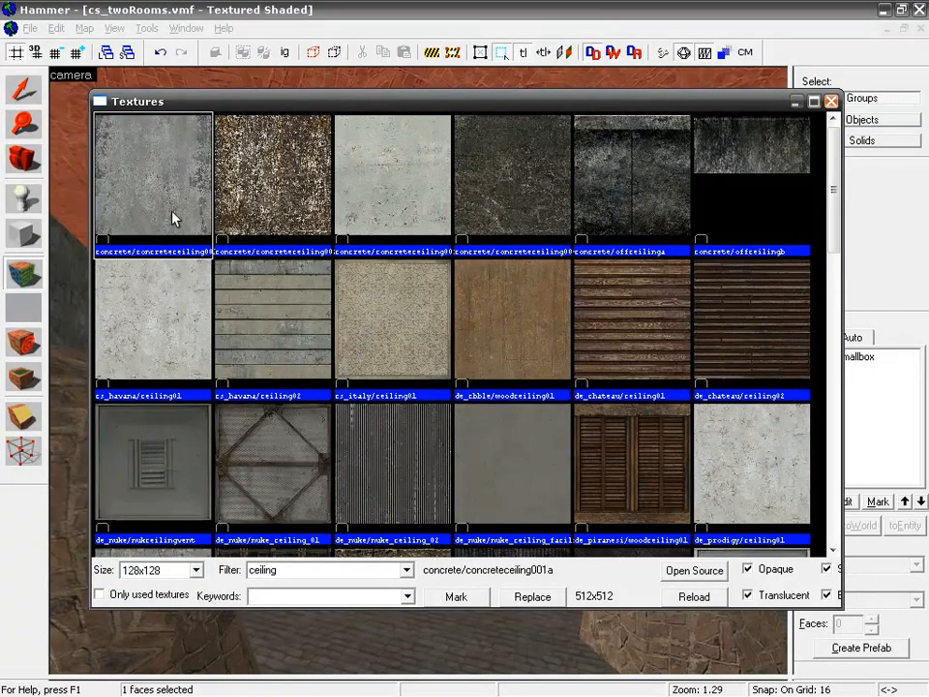
drag(833, 200, 850, 183)
click(511, 174)
double_click(514, 186)
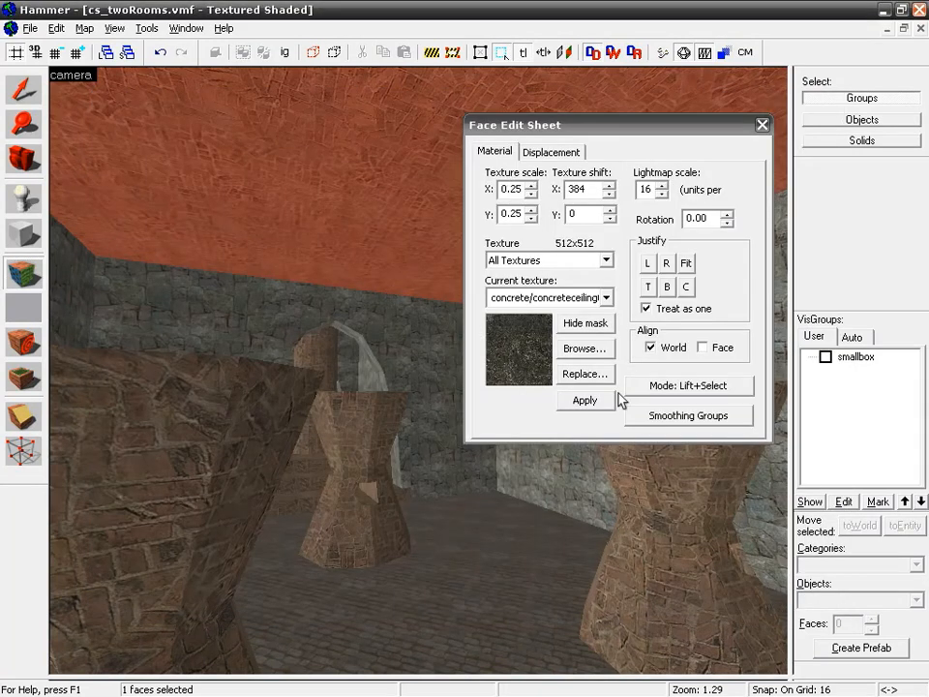
click(586, 405)
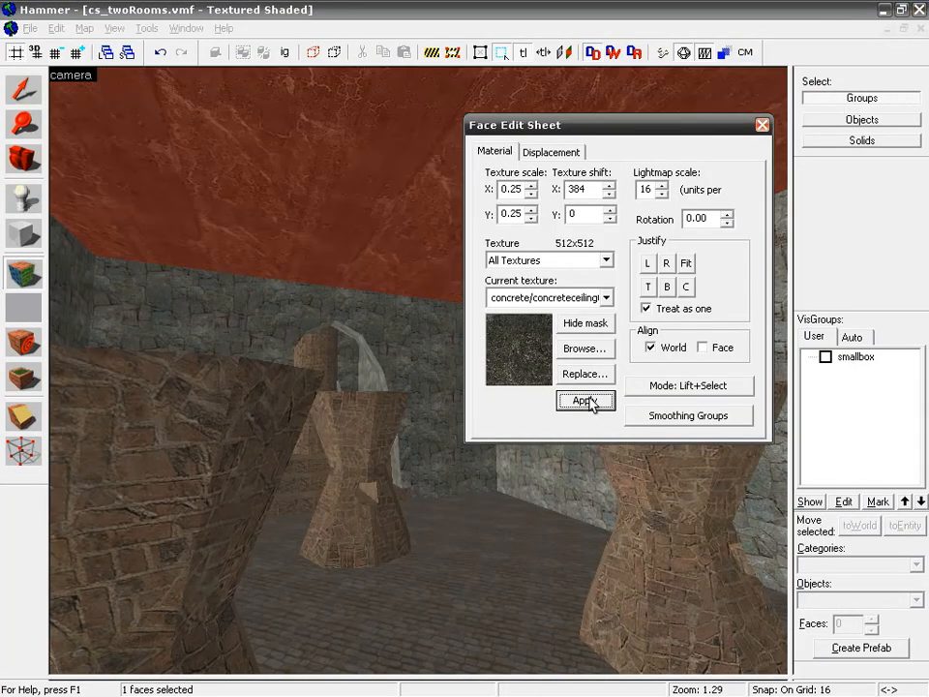
Switch the selection to the floor and examine how the new concrete texture repeats across the ceiling
key(w)
key(s)
click(419, 370)
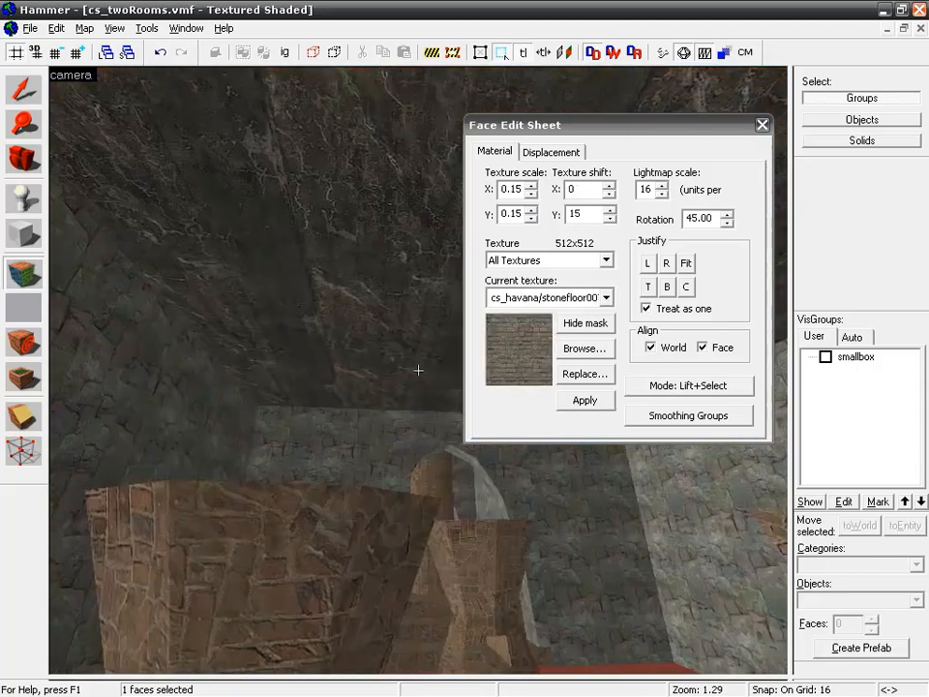
key(s)
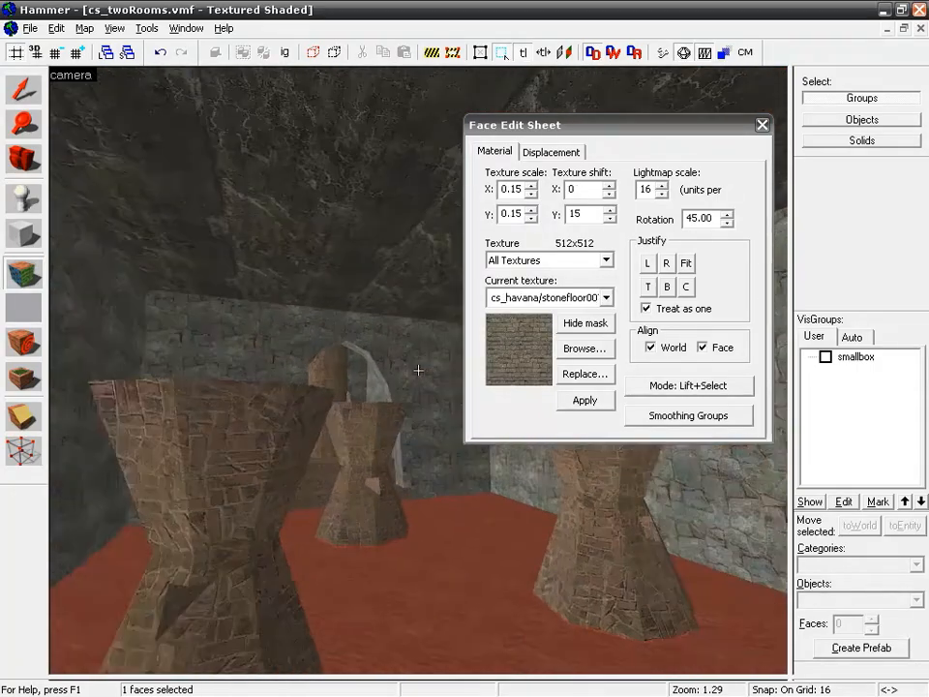
key(d)
key(z)
Select the concrete ceiling again, turn off Treat as one, and justify its texture to the left and top
click(393, 317)
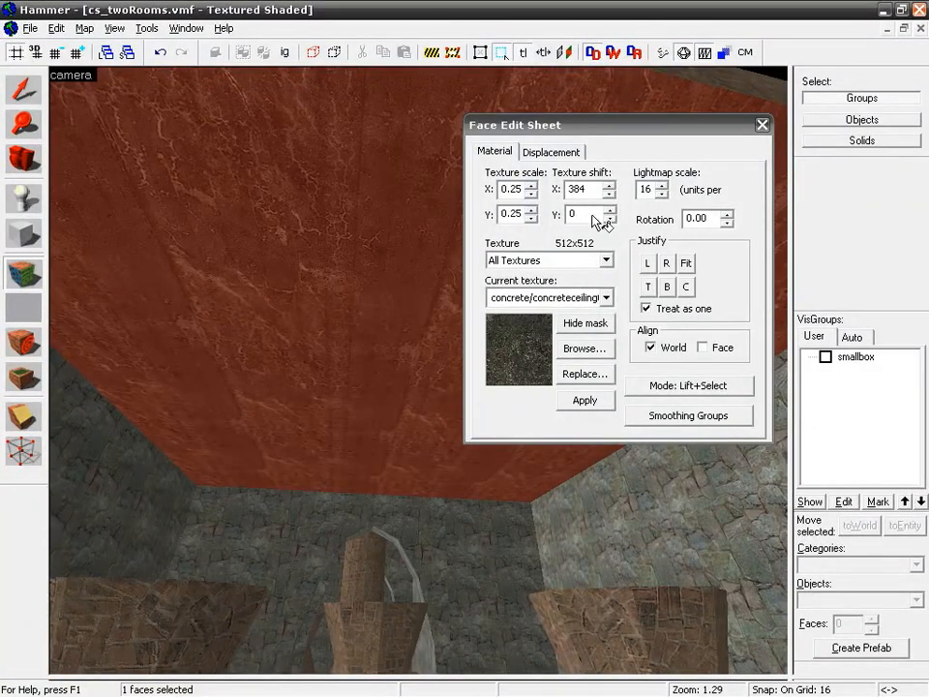
click(666, 308)
click(649, 265)
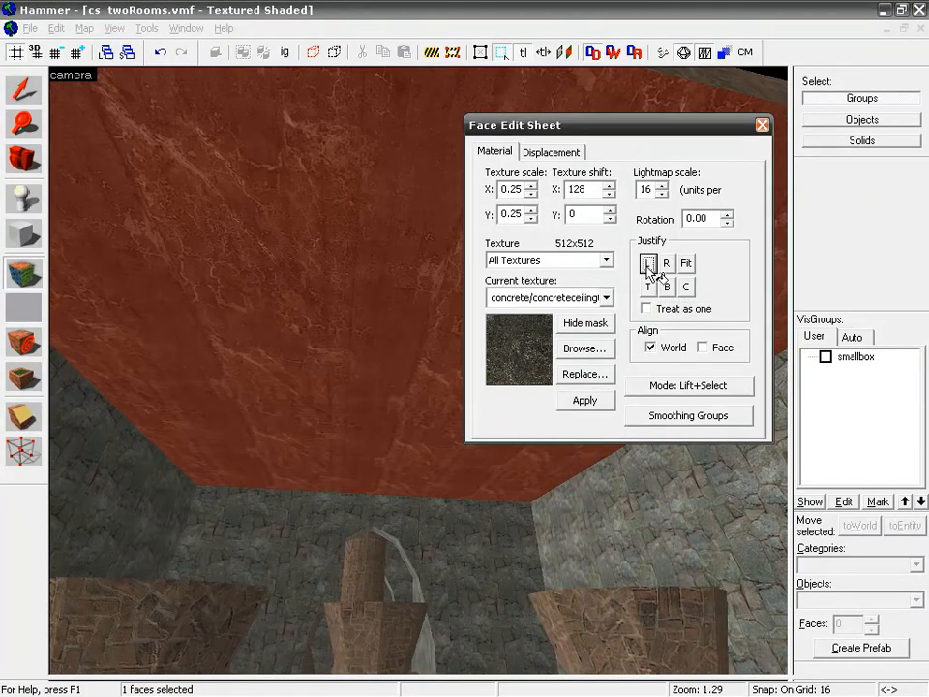
click(649, 286)
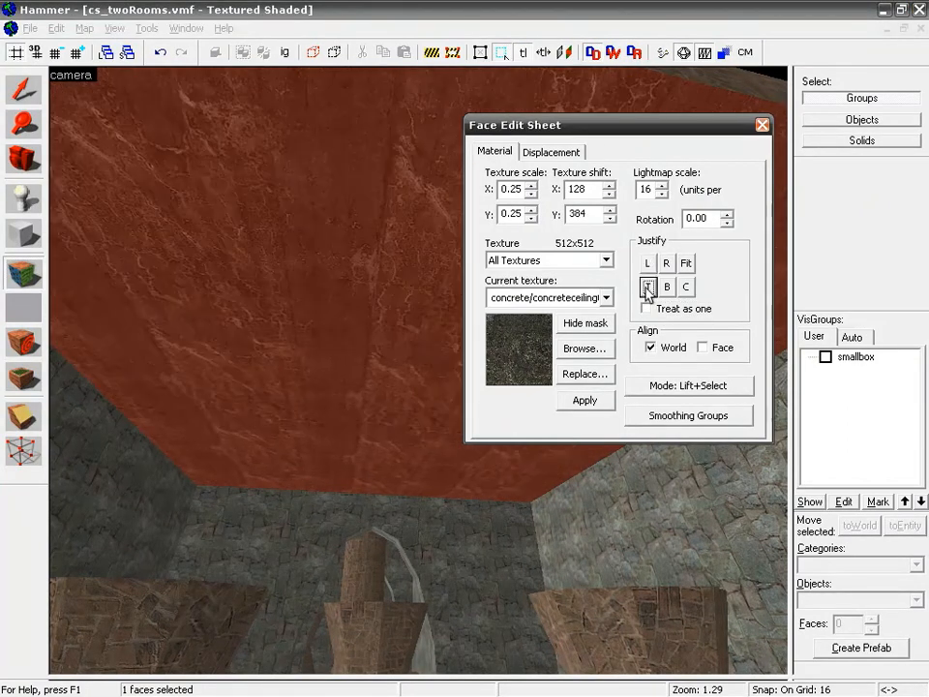
Set the concrete ceiling texture's rotation to 45 degrees and apply it
click(693, 218)
key(BackSpace)
text(45)
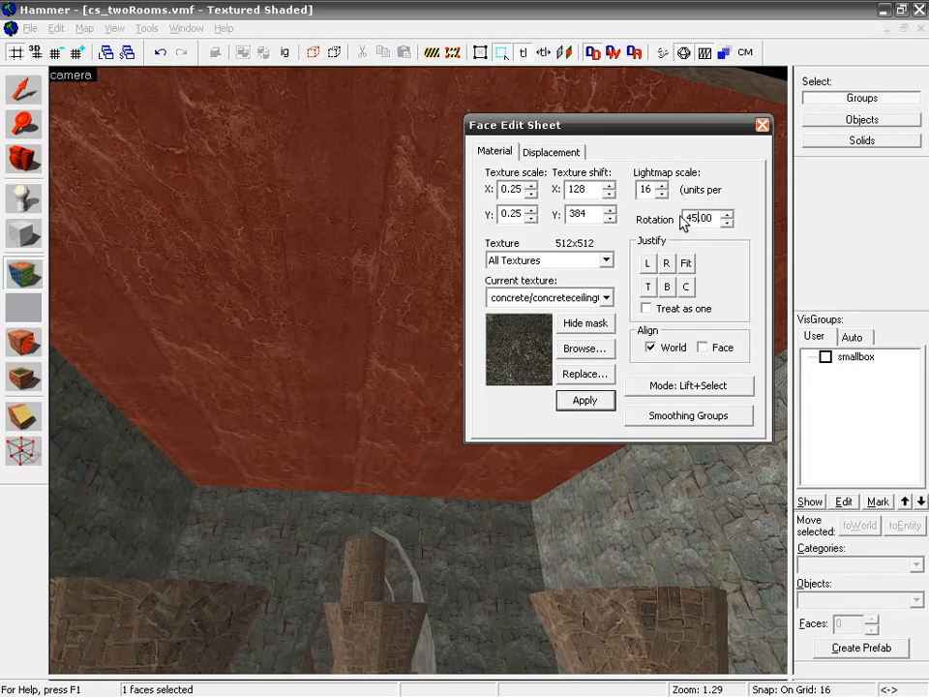
click(589, 403)
click(398, 469)
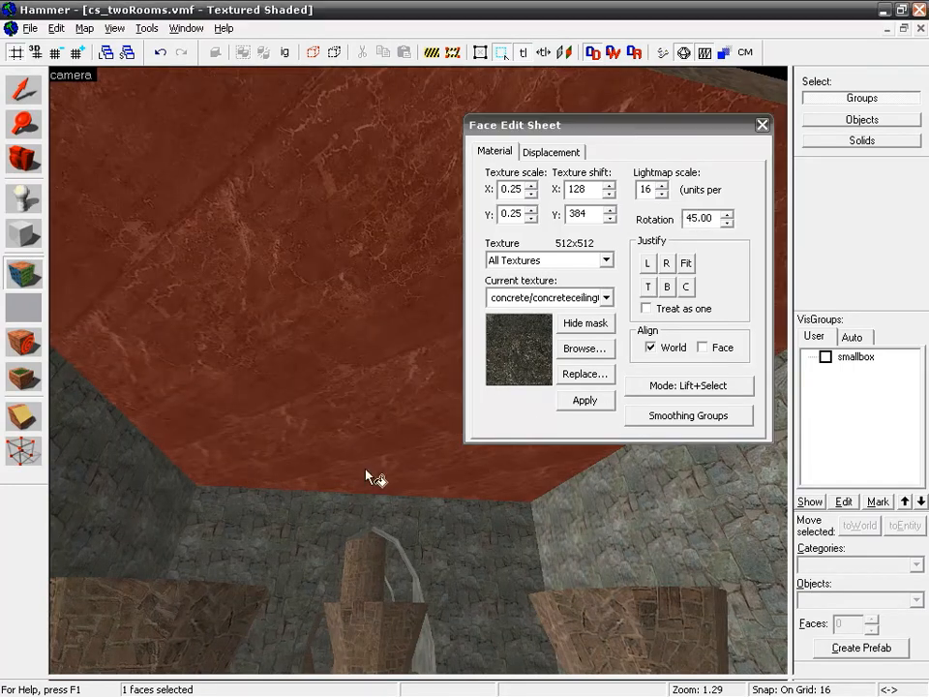
Examine how the textures look on the walls, floors, ceilings, pillars and stairs throughout both rooms
key(z)
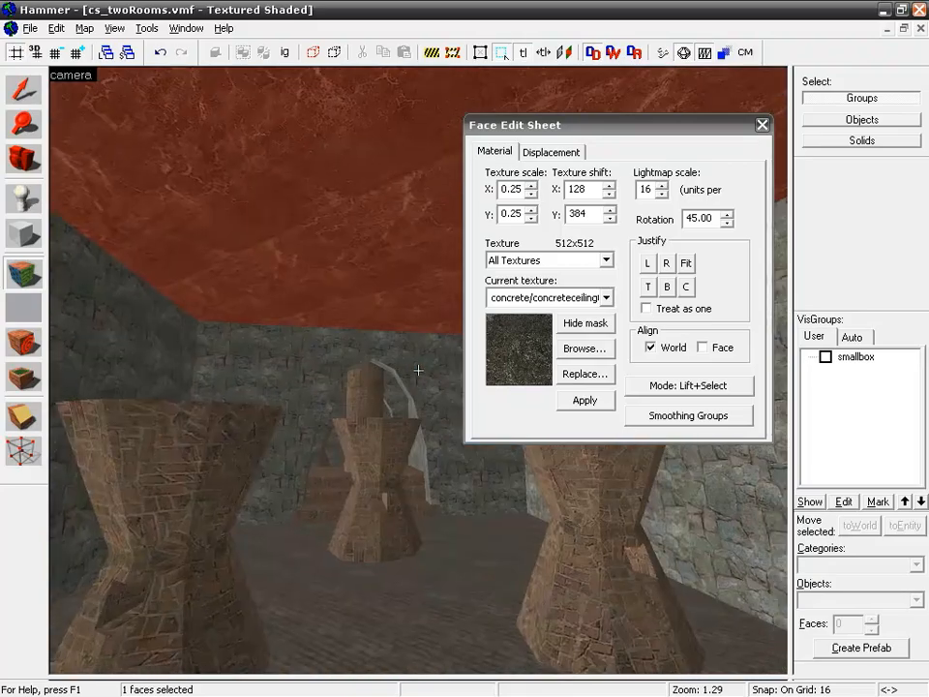
key(w)
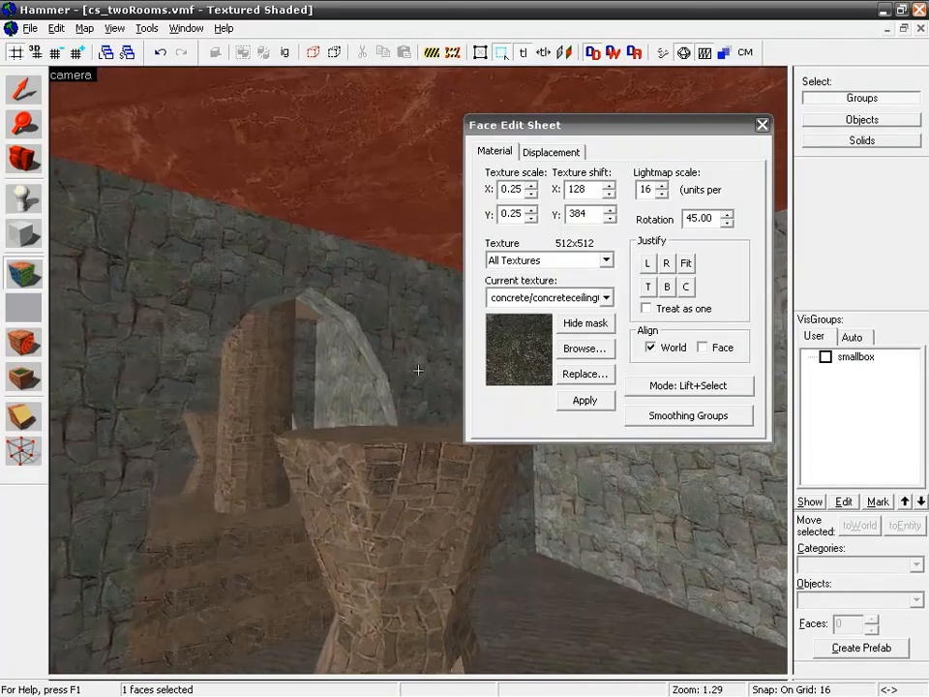
key(d)
key(w)
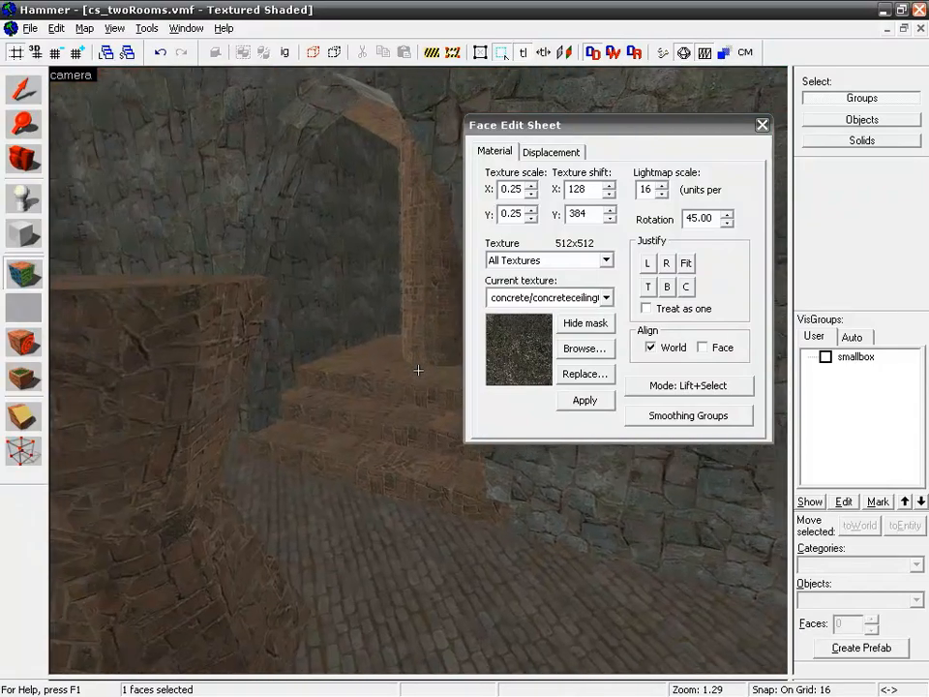
key(w)
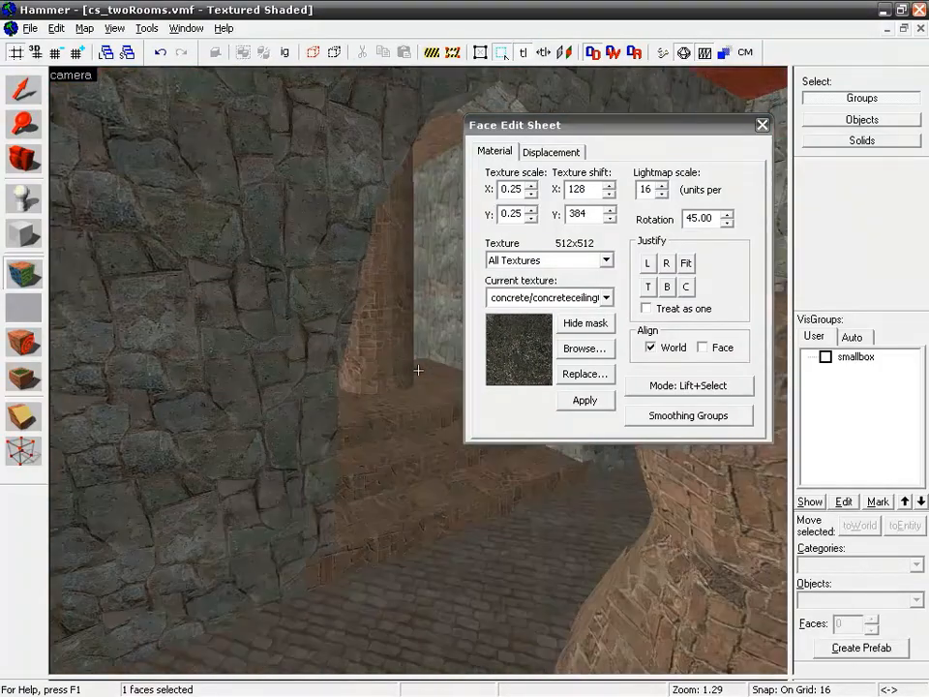
key(s)
key(d)
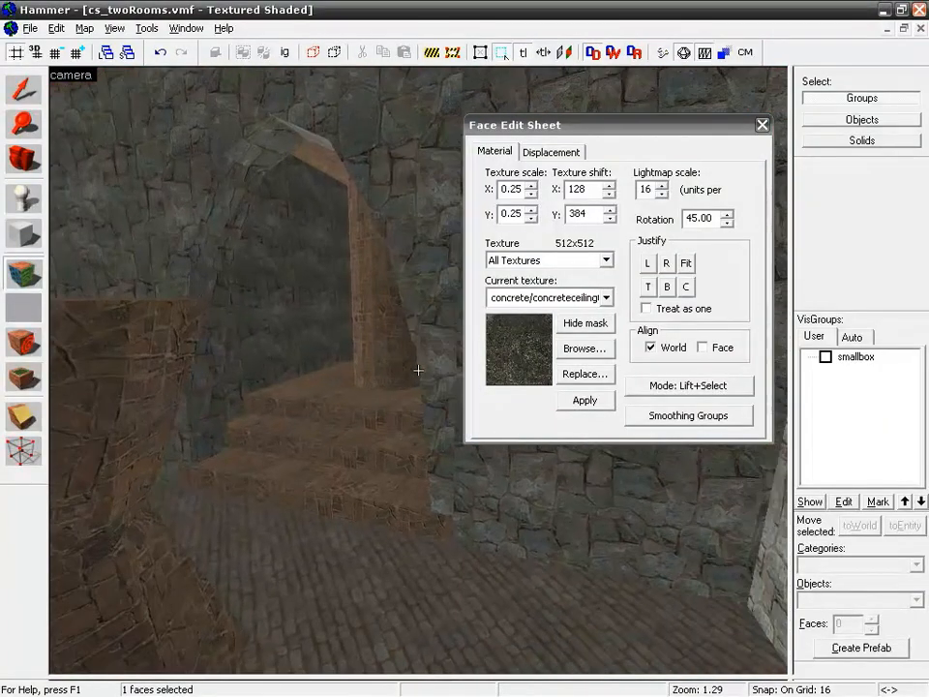
key(a)
key(w)
key(s)
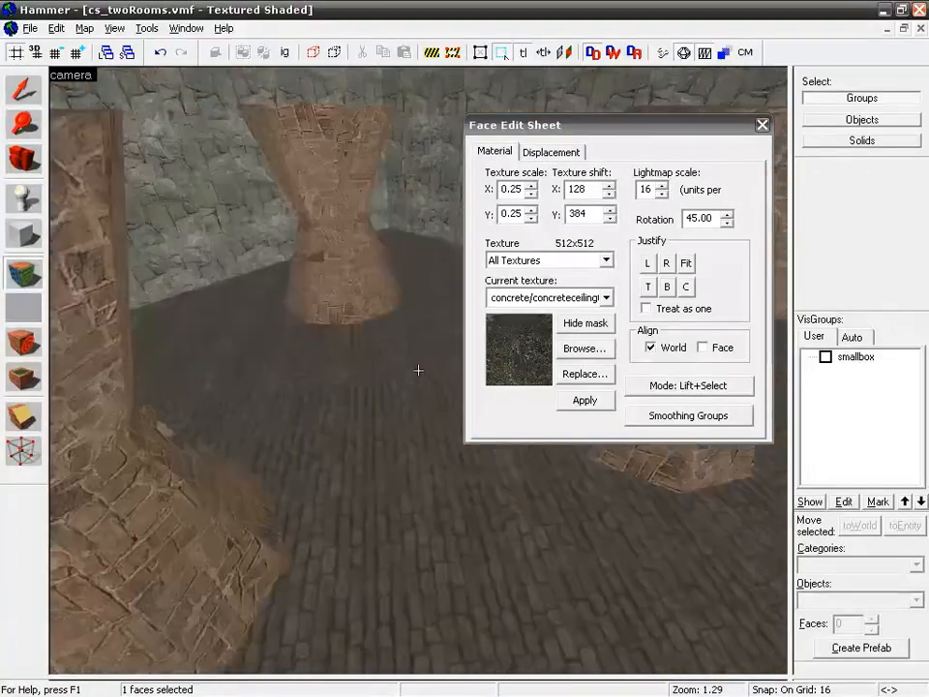
key(w)
key(w)
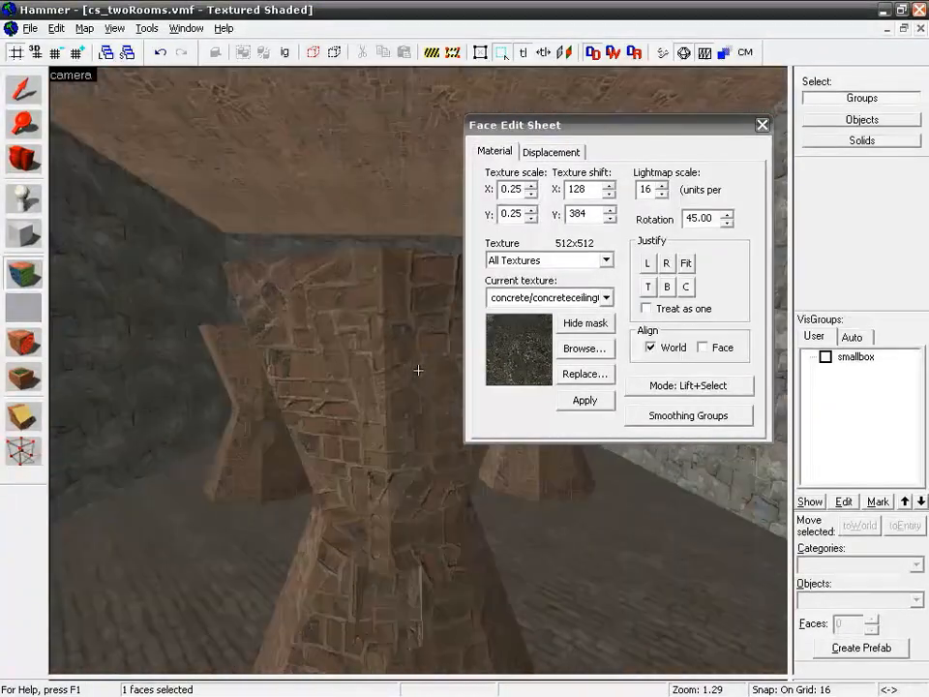
key(w)
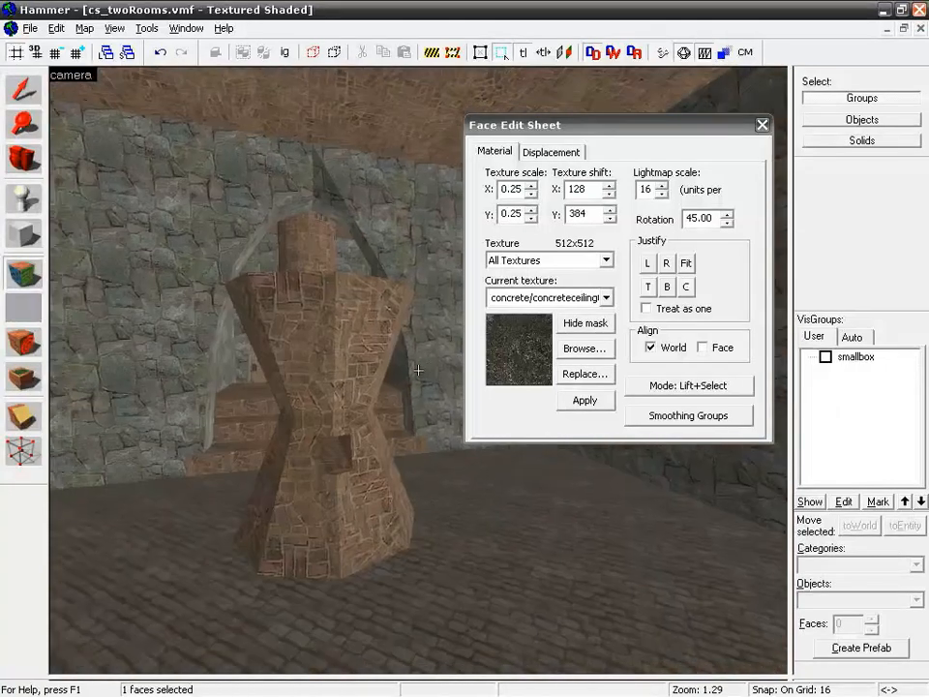
key(a)
key(w)
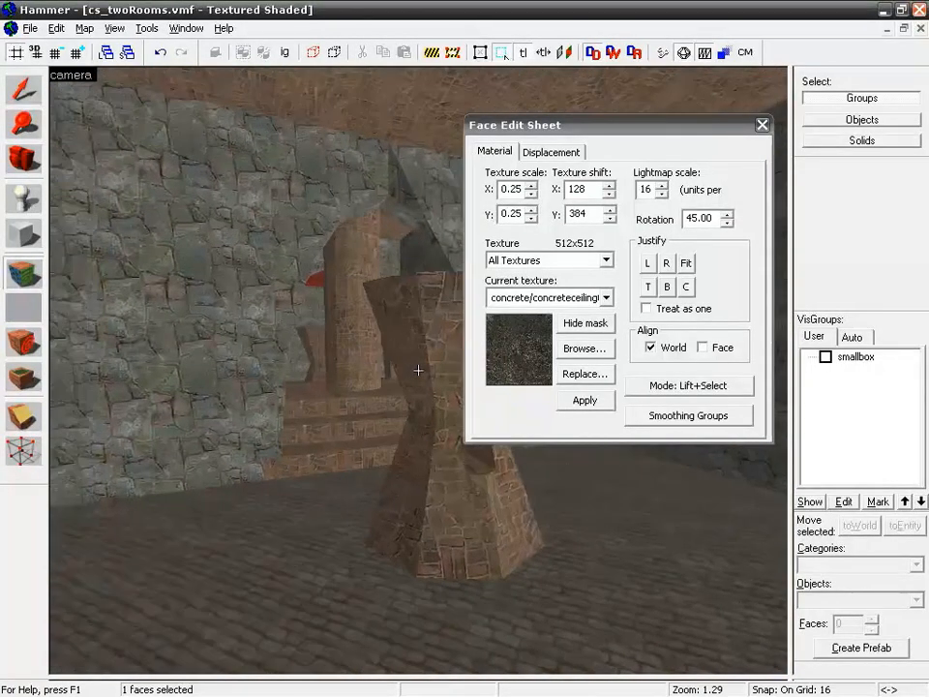
key(z)
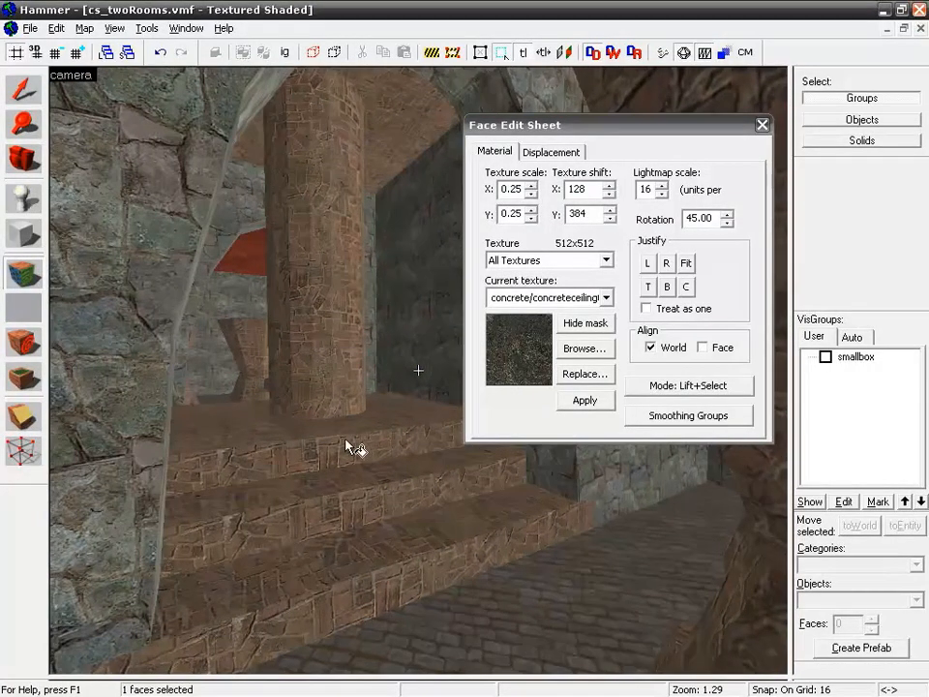
Select the landing's top face and the two tread faces on each side of the stairs
click(290, 431)
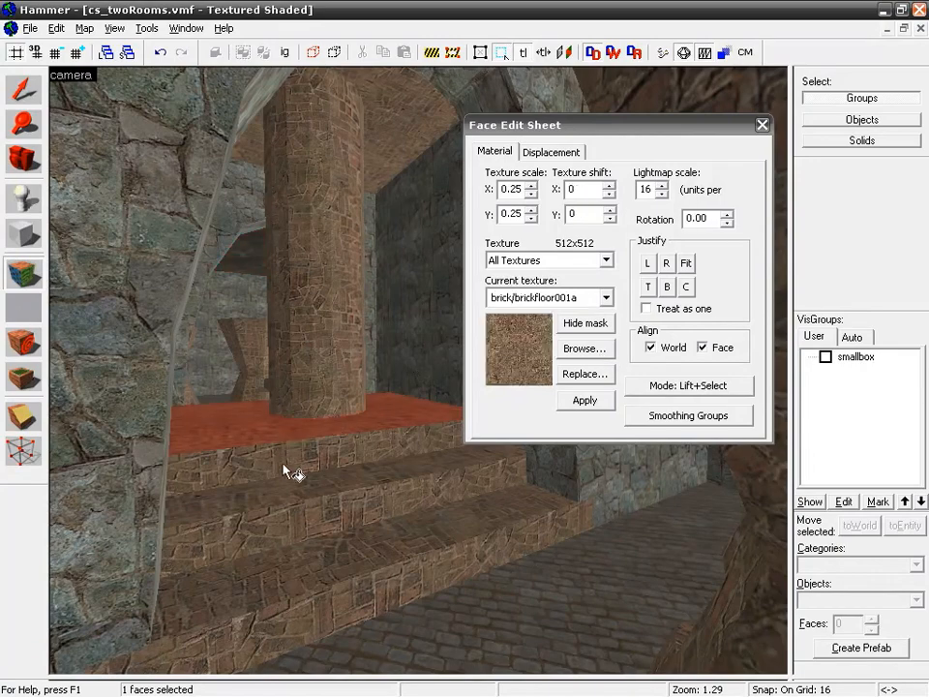
key(z)
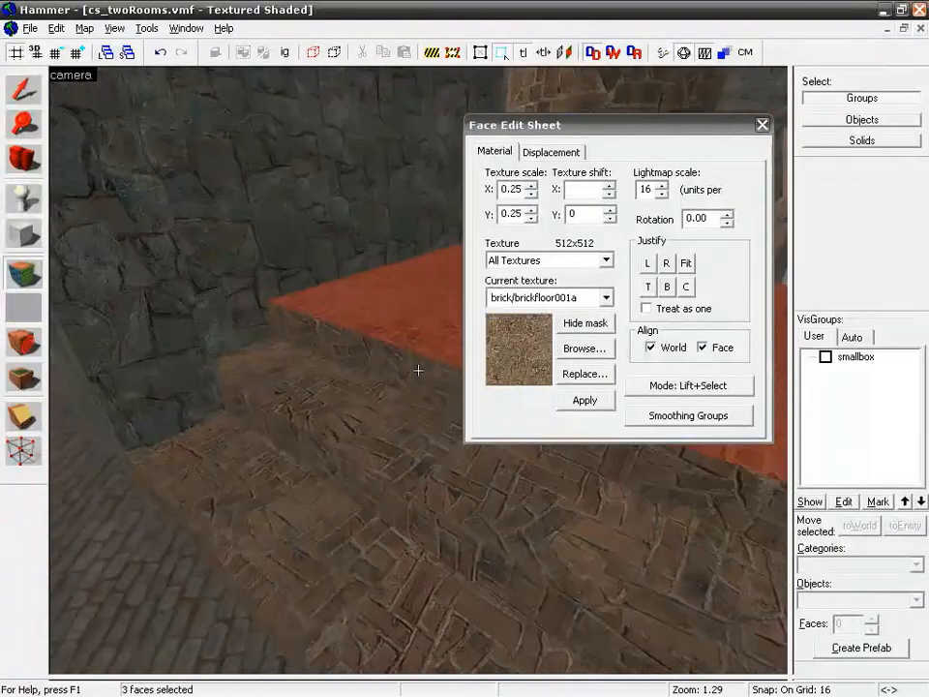
key(z)
ctrl+click(305, 464)
key(z)
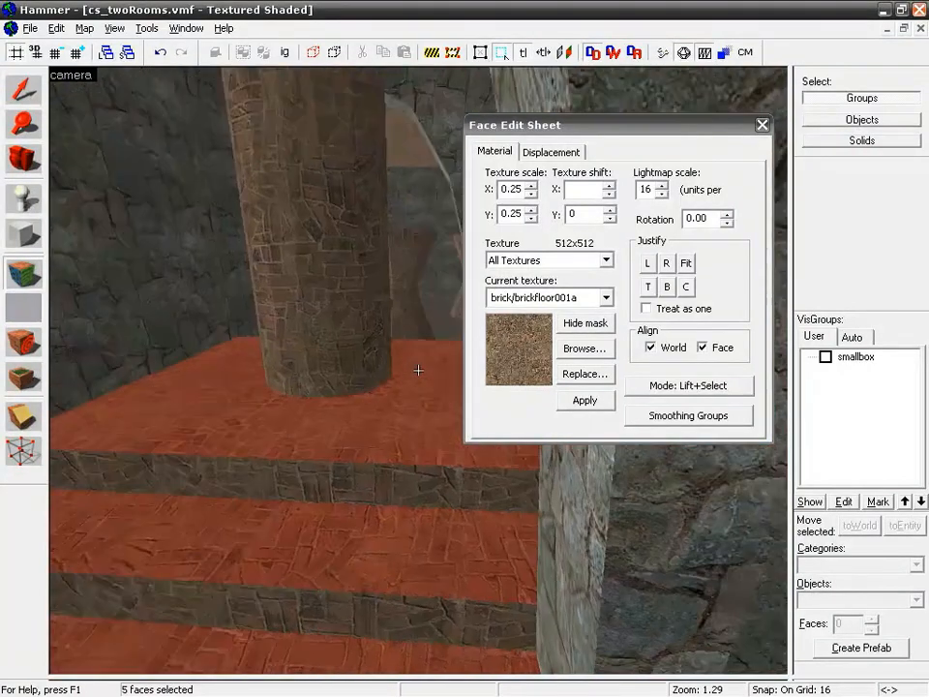
key(z)
Filter the texture library for "tile" and apply the de_chateau/exttile01 texture to the selected landing and tread faces
click(582, 349)
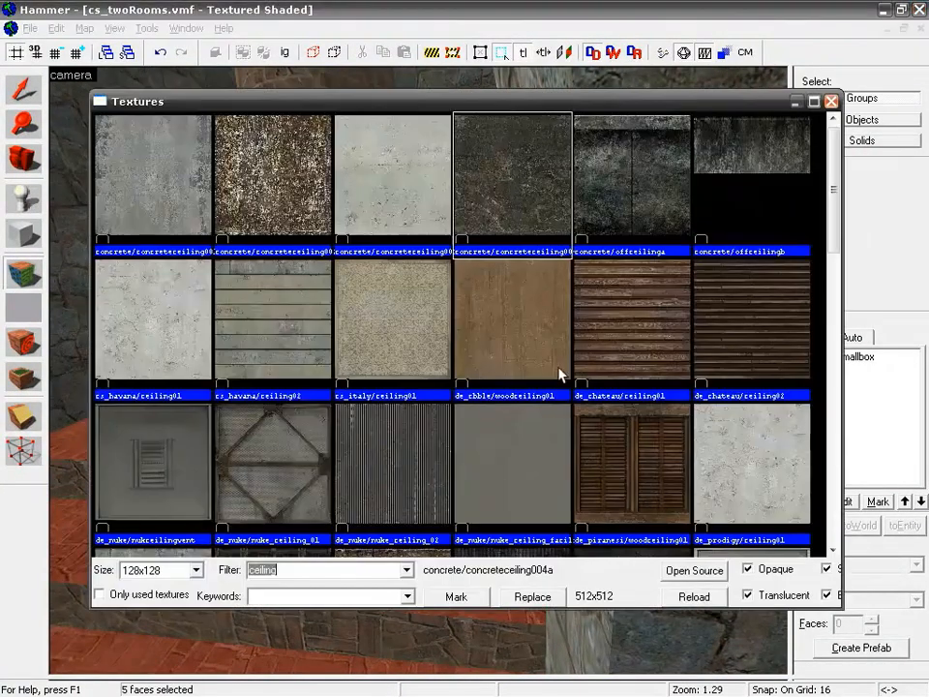
text(t)
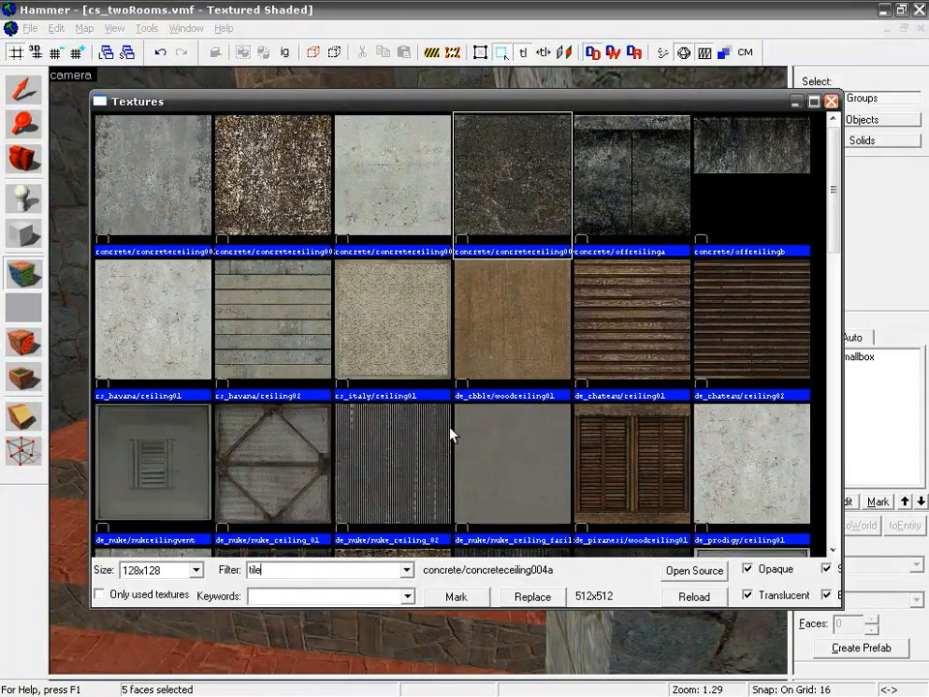
text(ile)
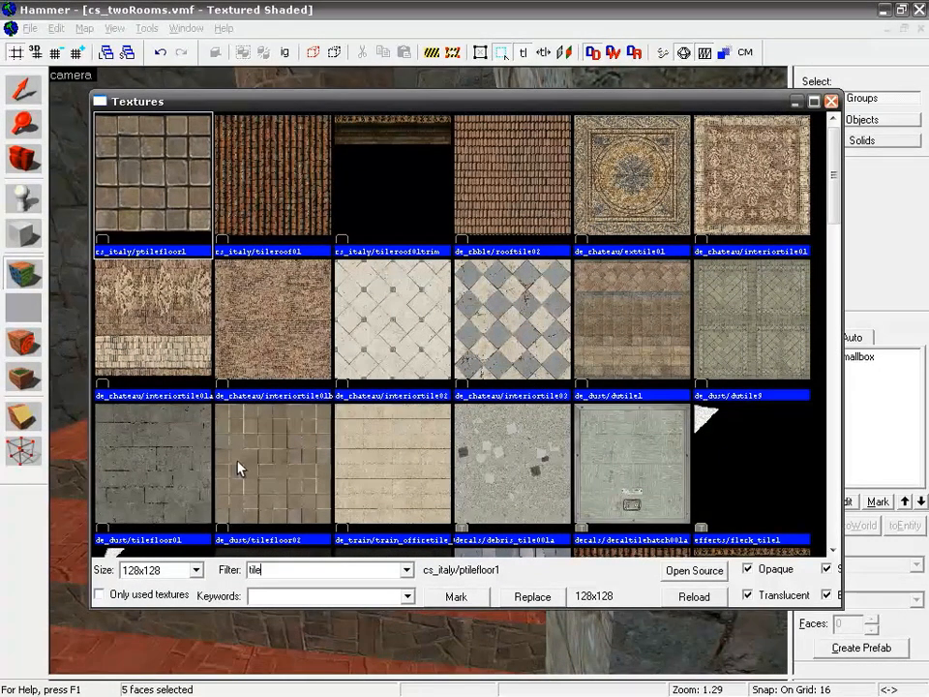
click(621, 178)
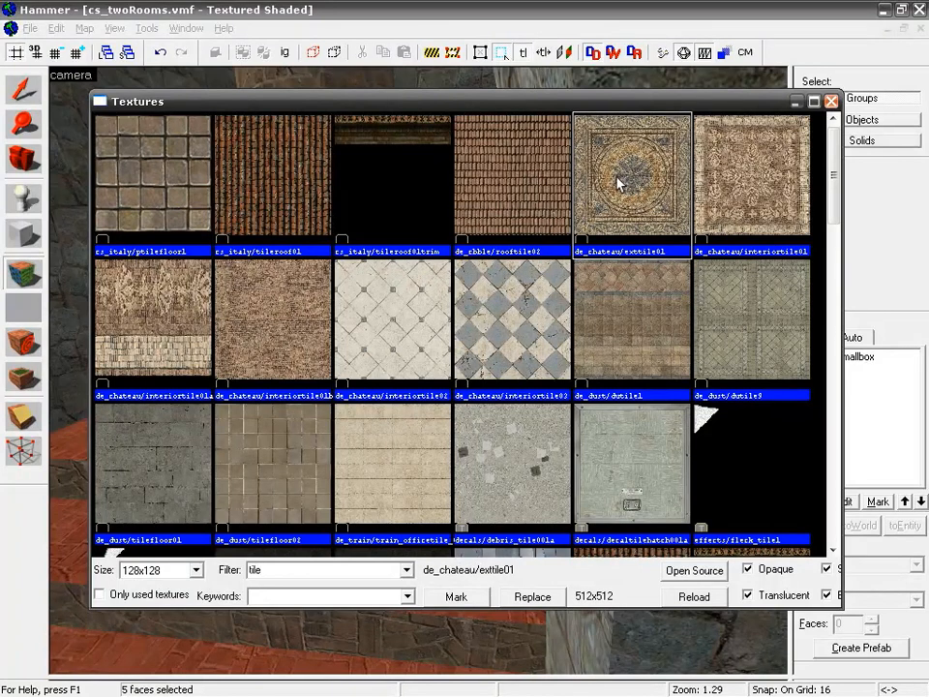
double_click(635, 207)
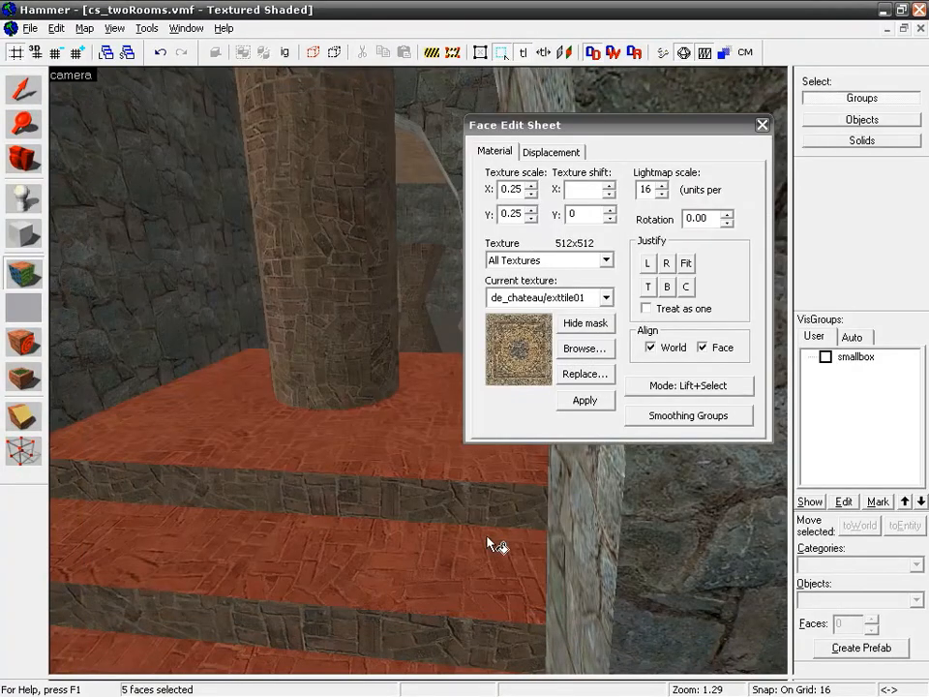
click(592, 402)
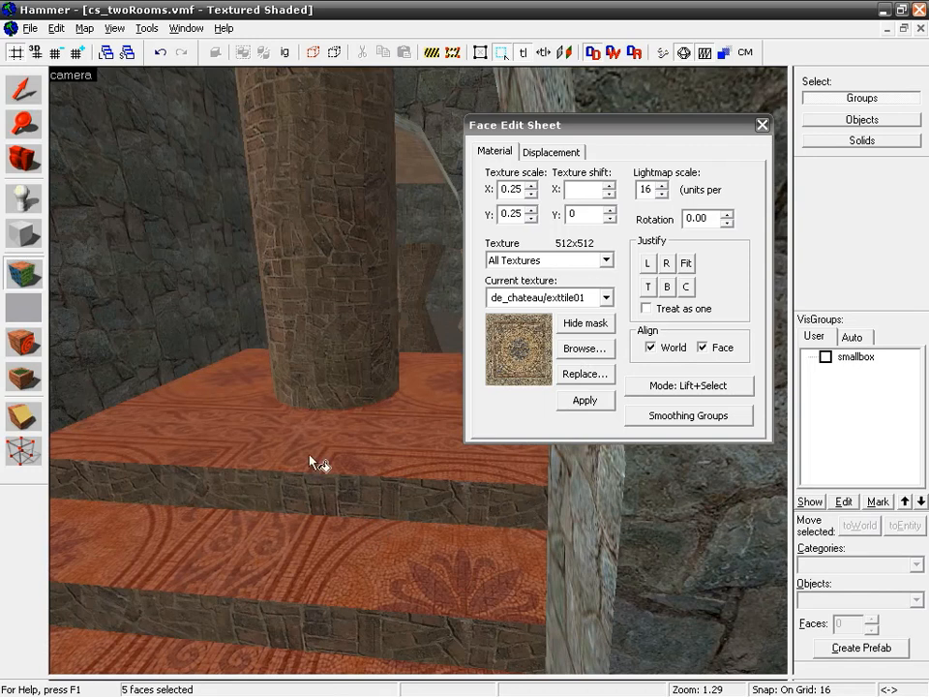
Set the tile texture's X and Y scale to 0.35 on the selected stair faces and apply it
key(z)
key(s)
key(z)
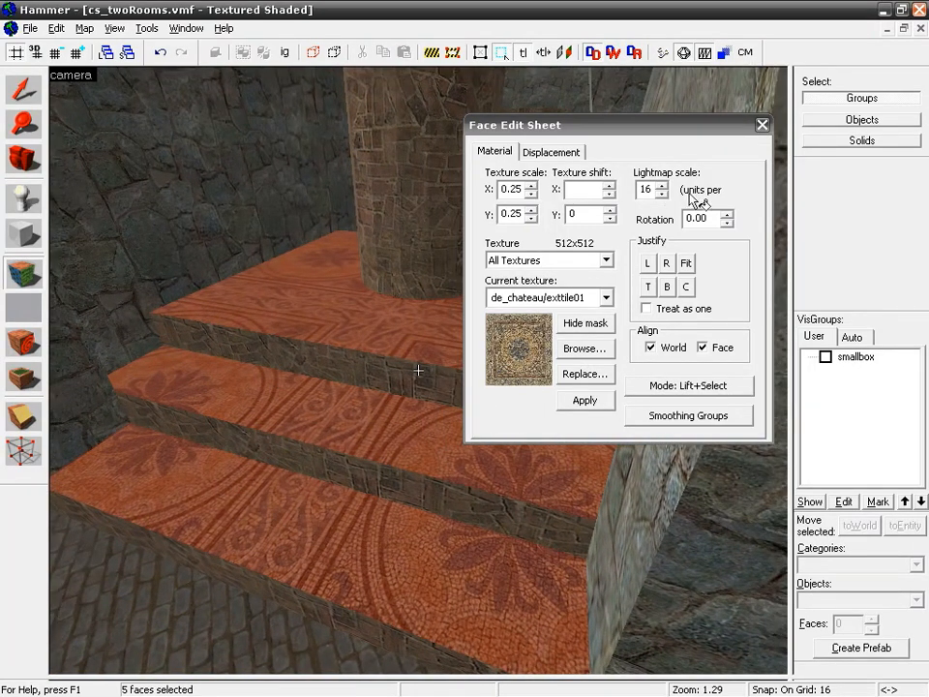
drag(513, 187, 518, 187)
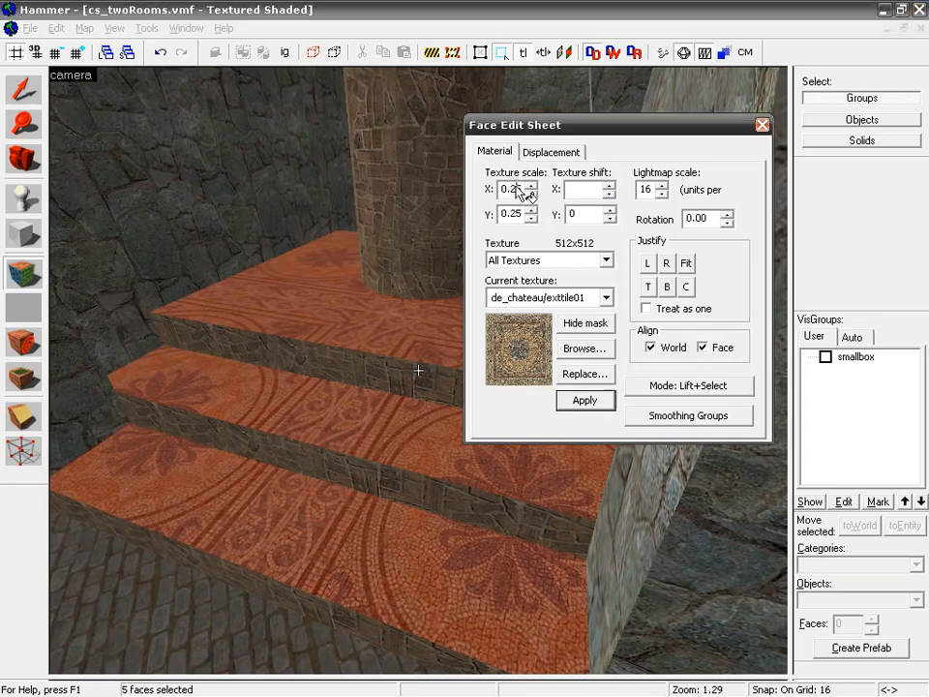
text(3)
text(3)
click(605, 405)
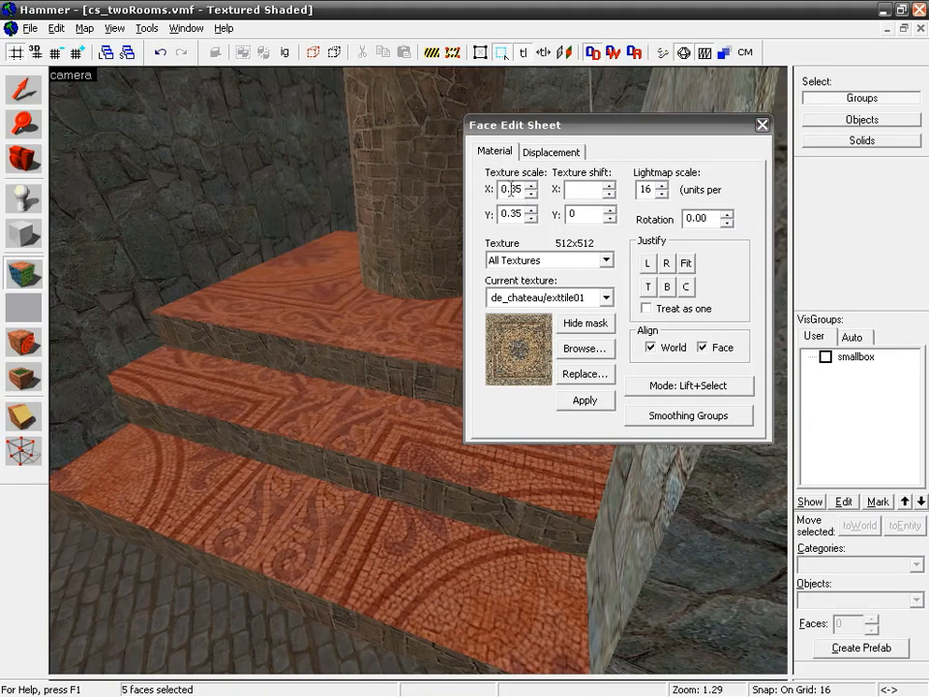
Reduce the tile texture's X and Y scale on the stair faces to 0.15 and apply it
click(520, 191)
text(1)
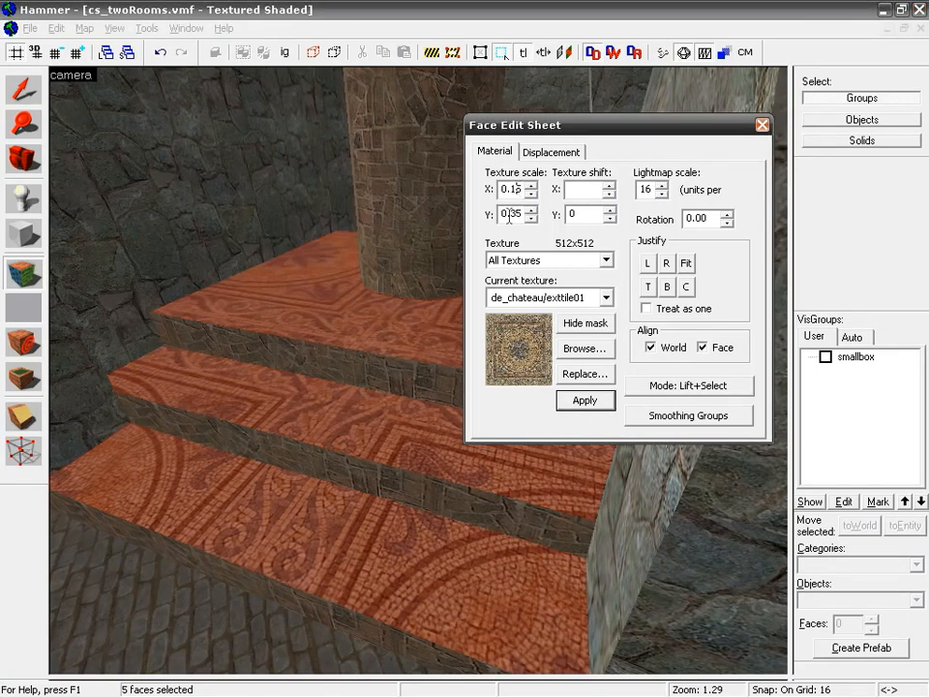
click(584, 398)
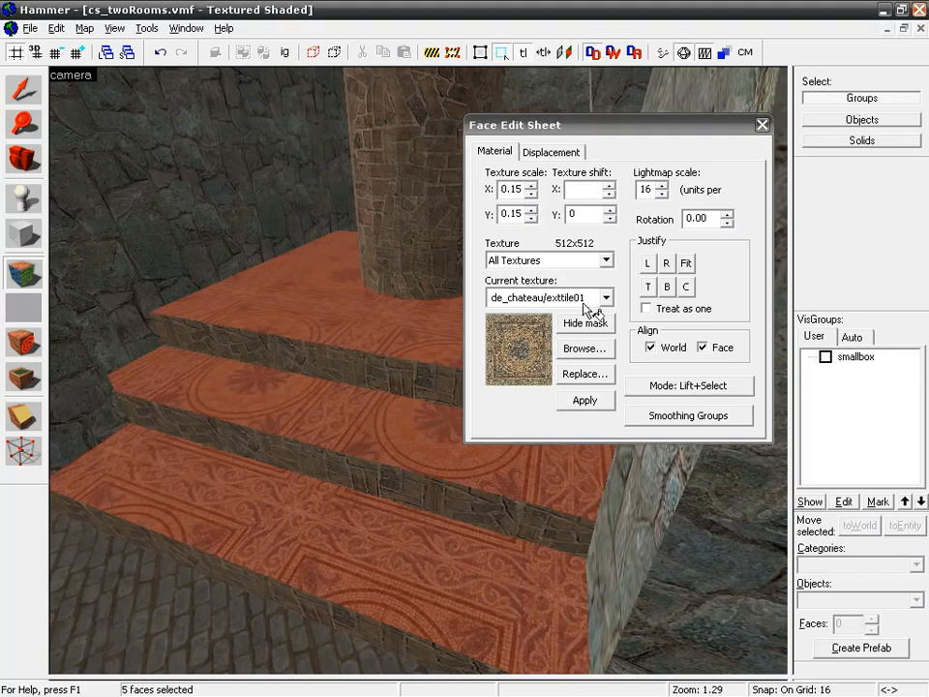
Try shifting the tile texture along X on the stair faces, up to a shift of 66
click(609, 184)
click(609, 184)
scroll(586, 191, up, 20)
scroll(574, 190, up, 9)
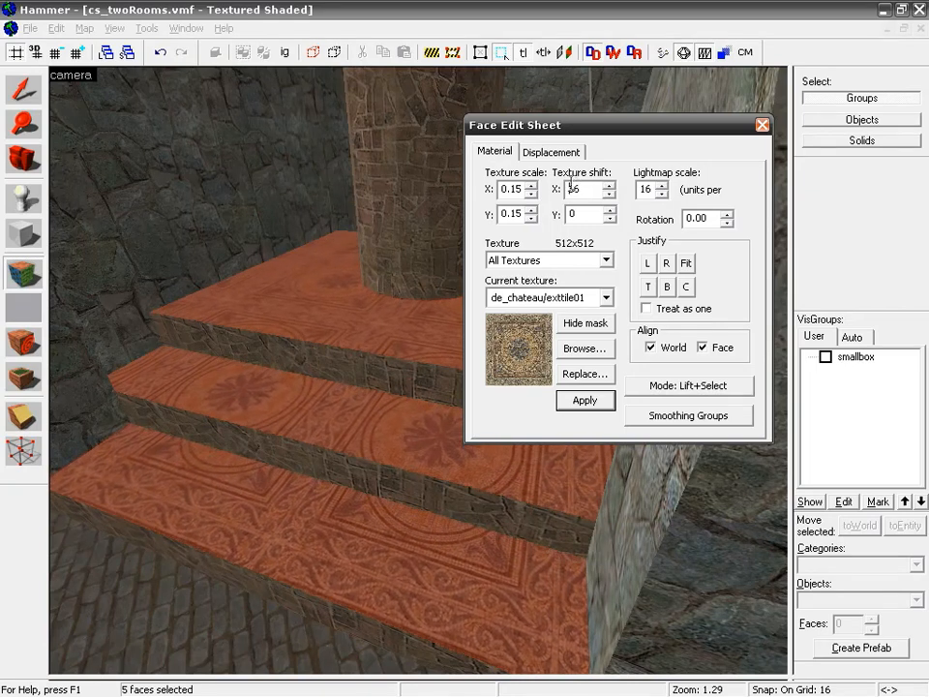
scroll(512, 192, up, 10)
scroll(504, 211, up, 10)
Return the tile texture's X and Y scale to 0.25 and reset its X shift to 0
click(587, 402)
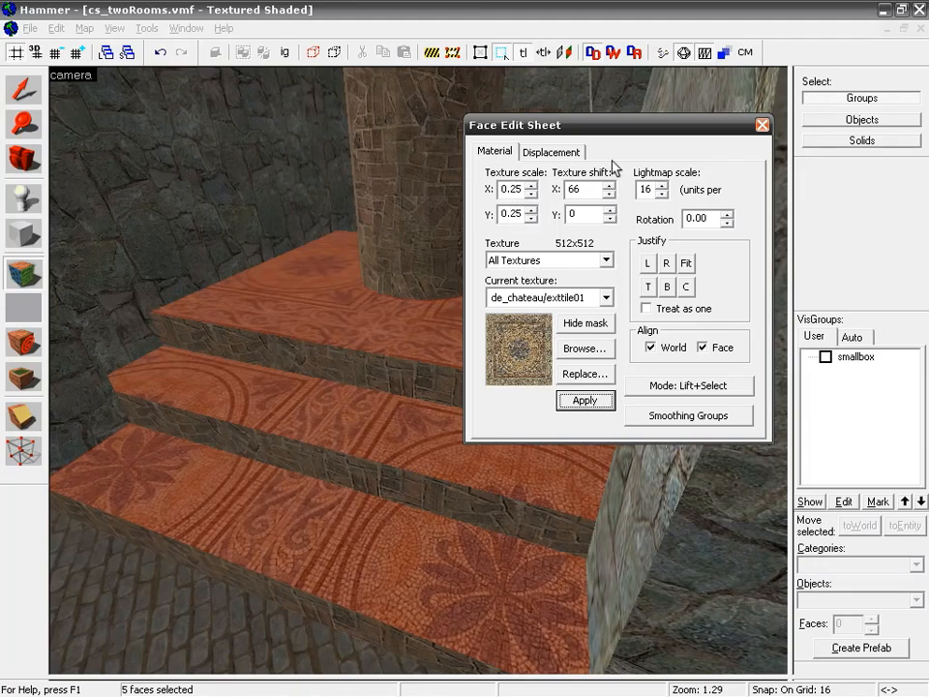
double_click(573, 192)
click(585, 400)
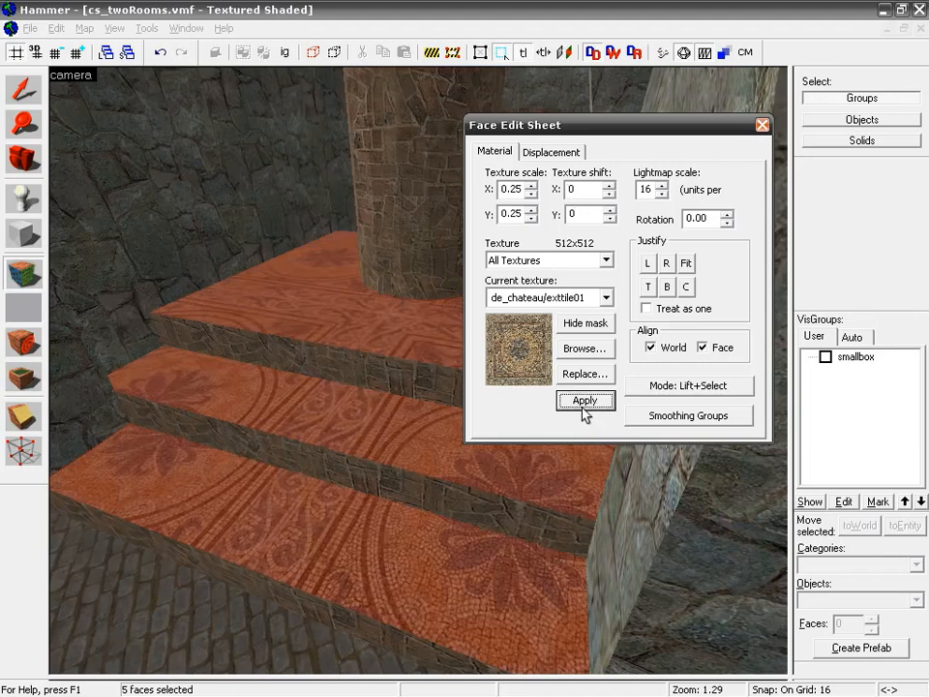
Try different Y shifts for the tile texture on the stair faces and settle on -1
click(594, 213)
scroll(589, 218, up, 9)
scroll(576, 242, down, 4)
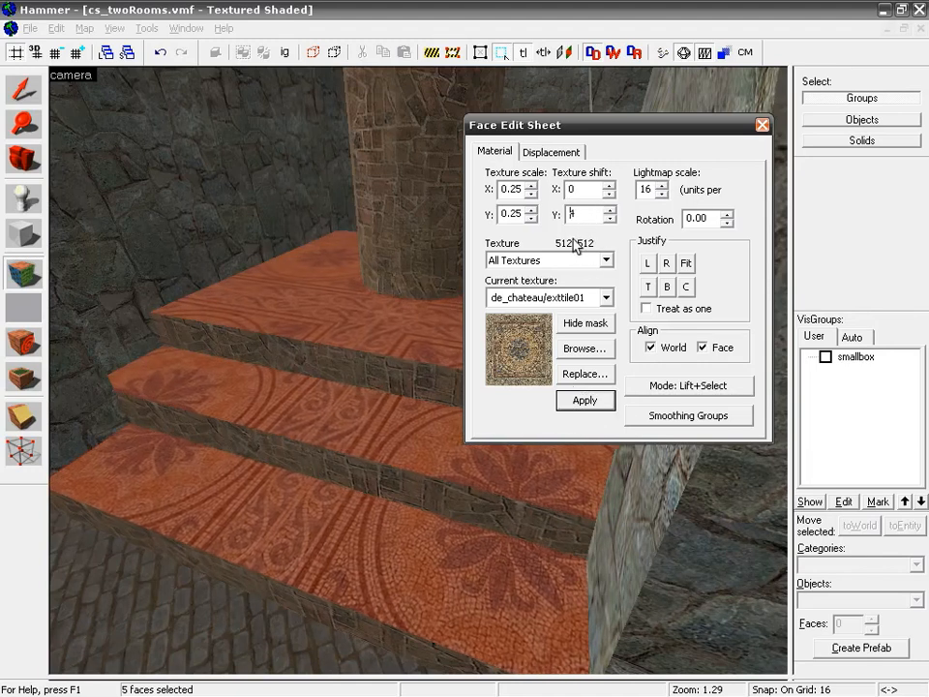
scroll(575, 245, down, 17)
scroll(572, 248, up, 6)
scroll(572, 248, up, 6)
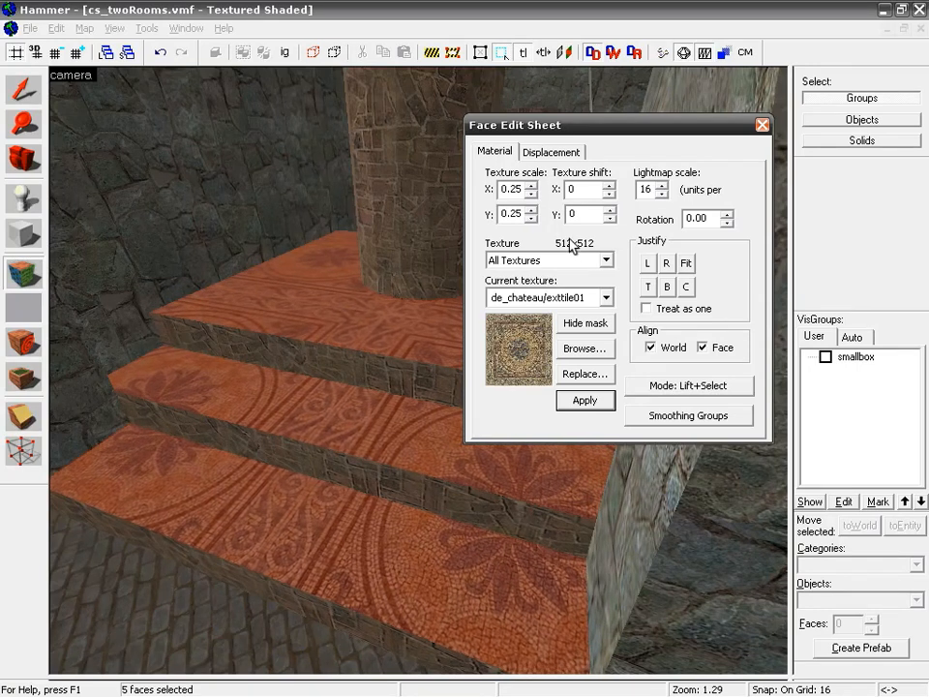
scroll(572, 246, down, 2)
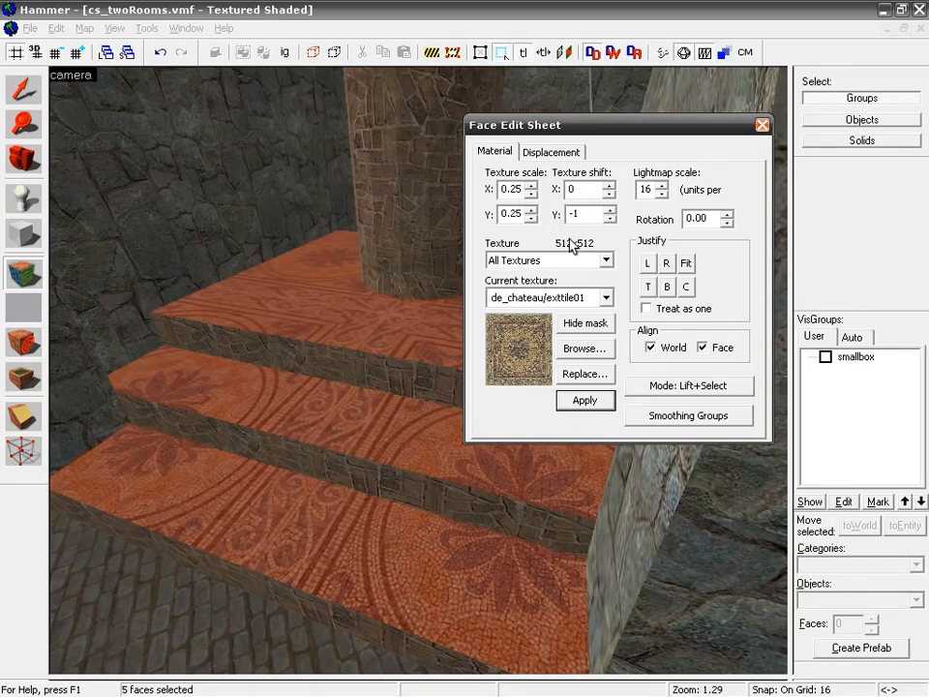
Move the Face Edit Sheet clear of the stairs and raise the tile texture's X shift to 40
drag(570, 133, 620, 389)
key(z)
key(w)
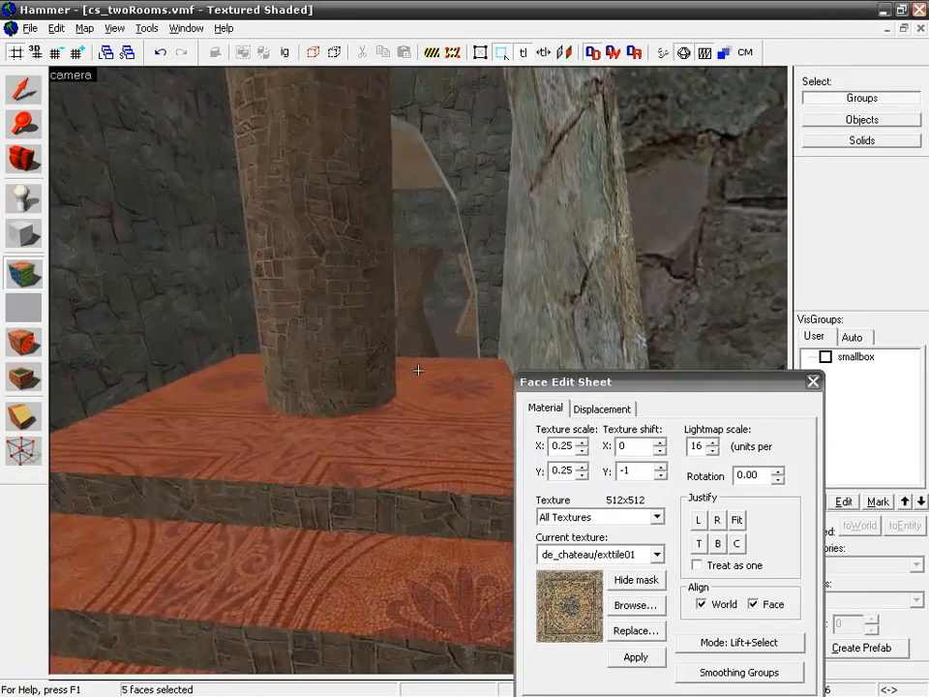
key(s)
key(w)
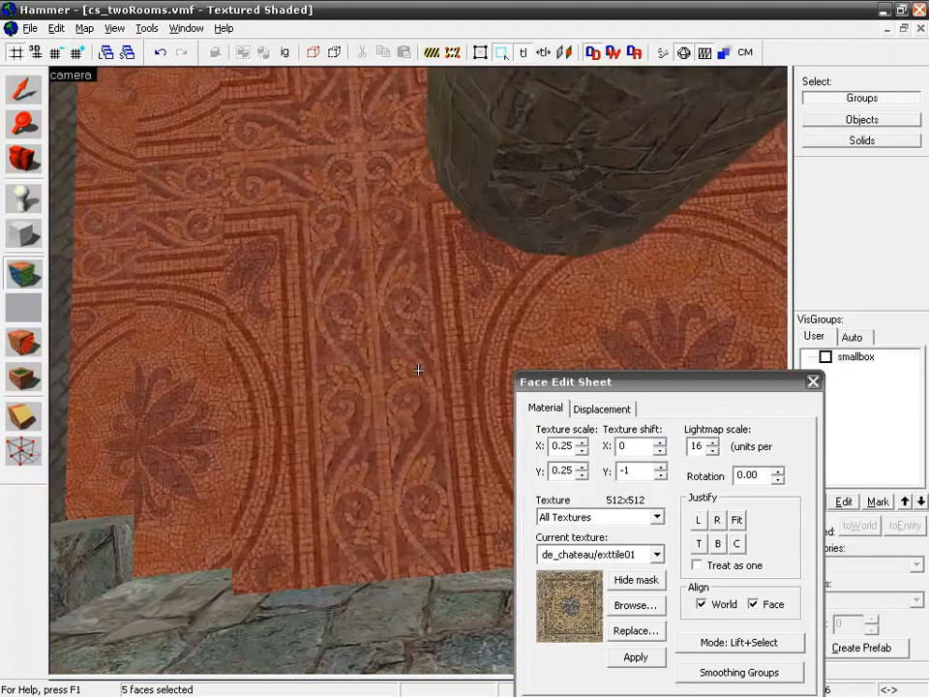
key(s)
key(d)
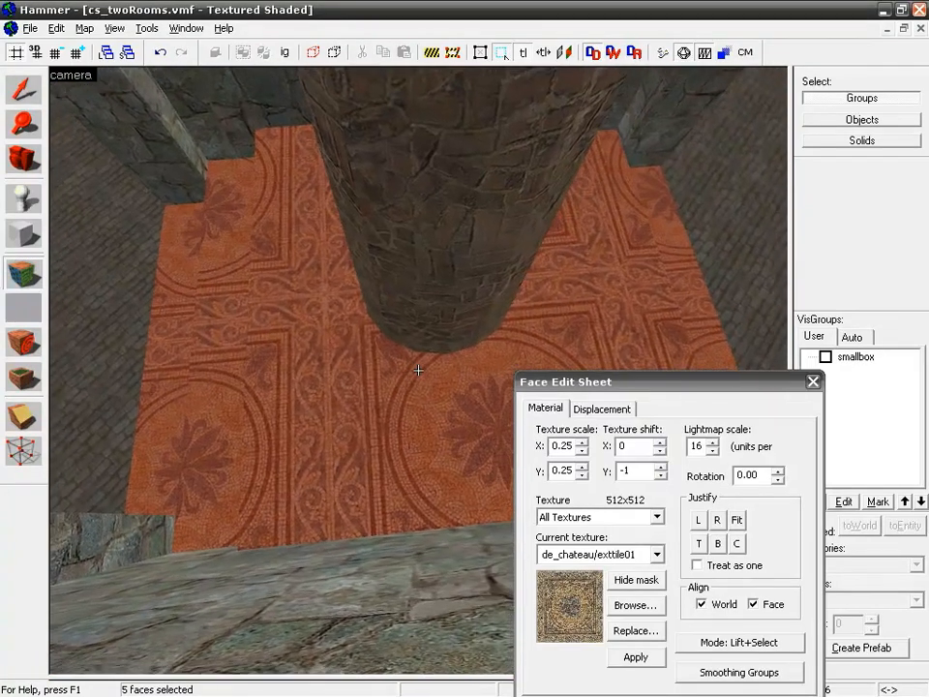
click(632, 473)
scroll(633, 473, down, 1)
scroll(634, 474, up, 1)
scroll(635, 446, up, 10)
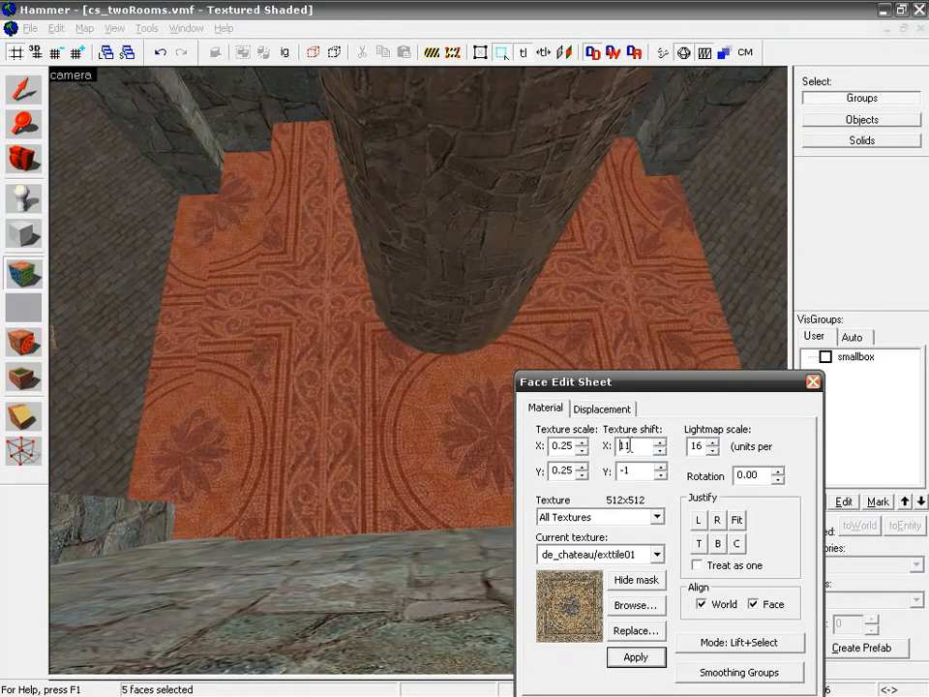
scroll(605, 468, up, 8)
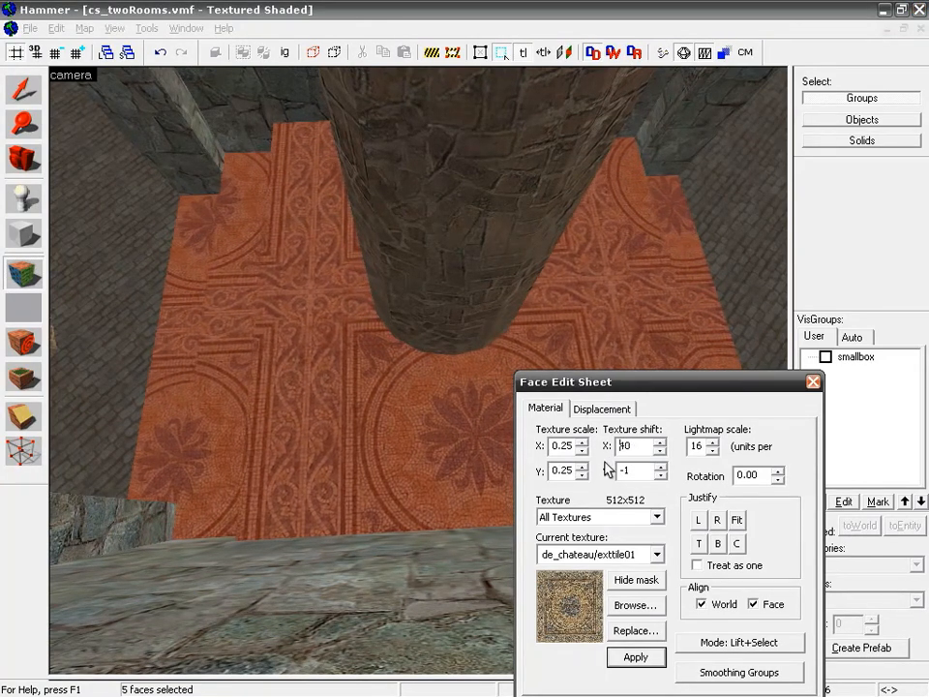
Set the tile texture's X shift to 63 on the selected stair faces and close the Face Edit Sheet
scroll(606, 469, down, 3)
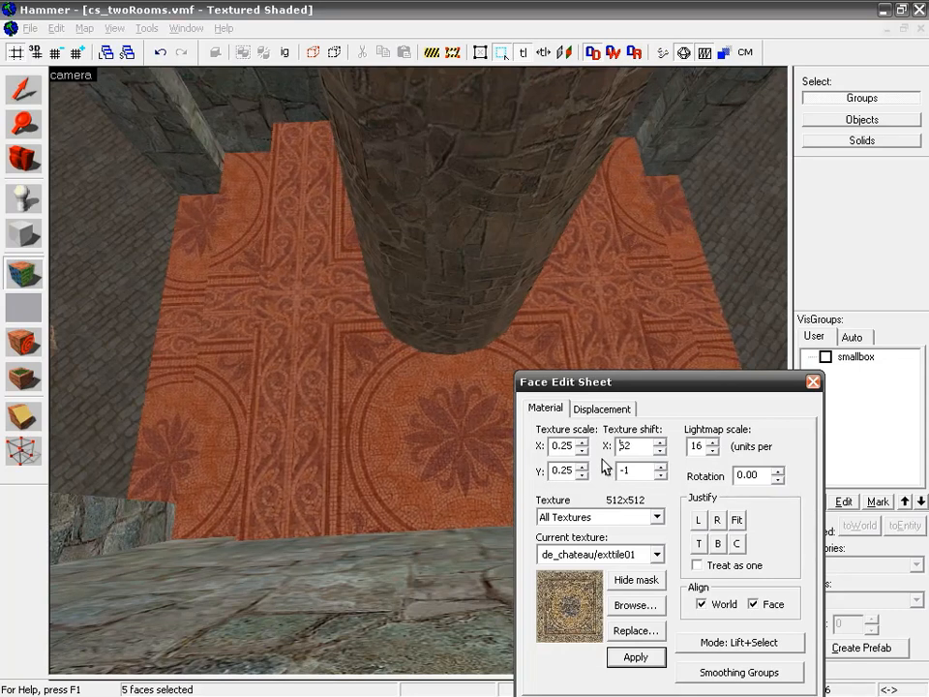
scroll(605, 467, up, 3)
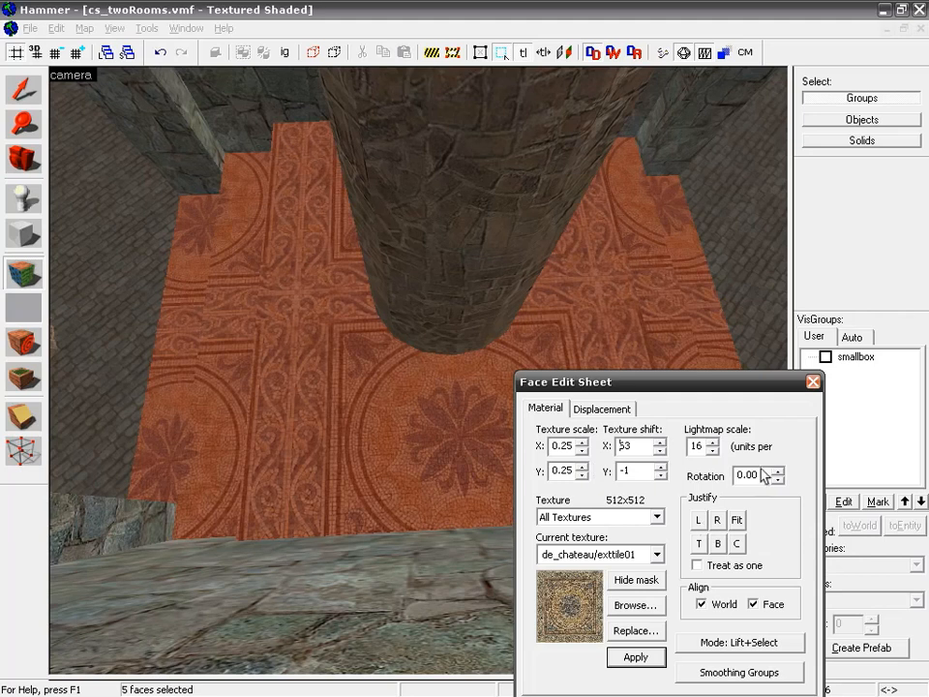
click(812, 382)
Examine the front of the stairs, selecting the individual step solids to check their vertical faces
key(z)
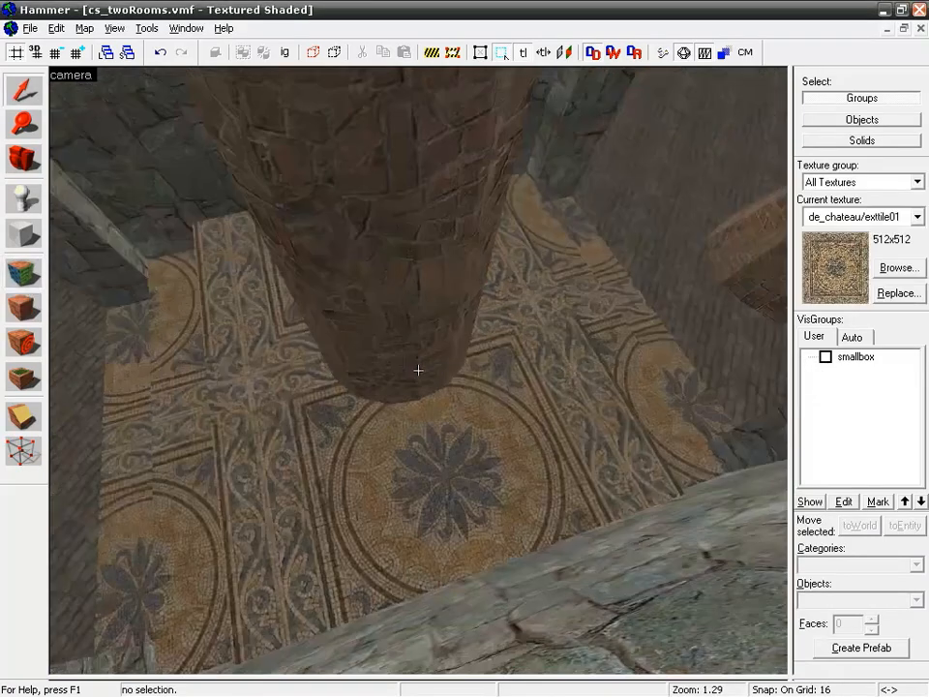
key(s)
key(z)
click(380, 356)
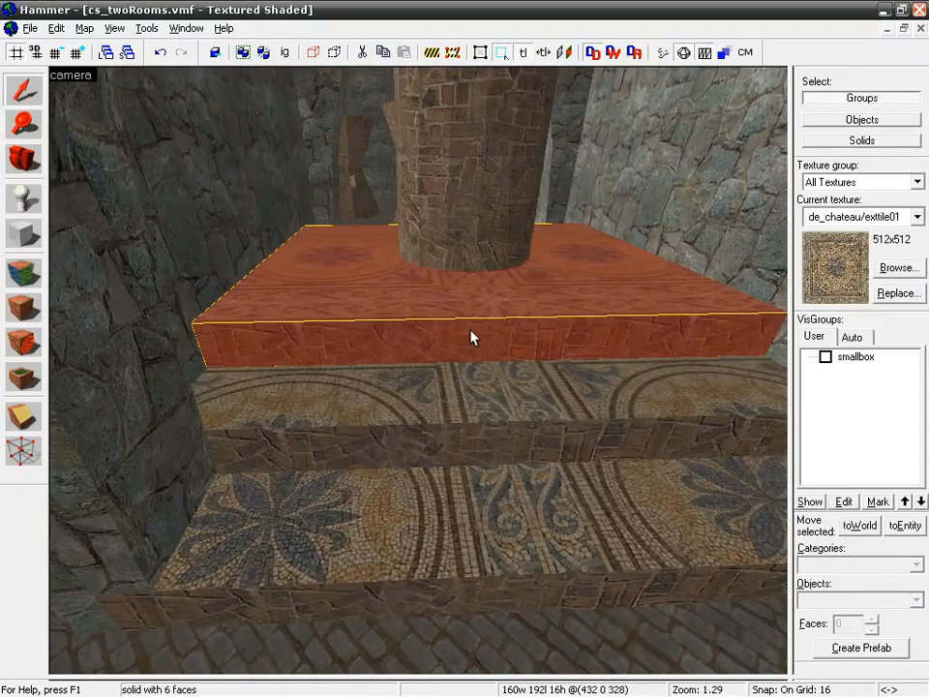
click(422, 456)
click(436, 346)
click(429, 567)
click(442, 452)
click(442, 360)
click(441, 426)
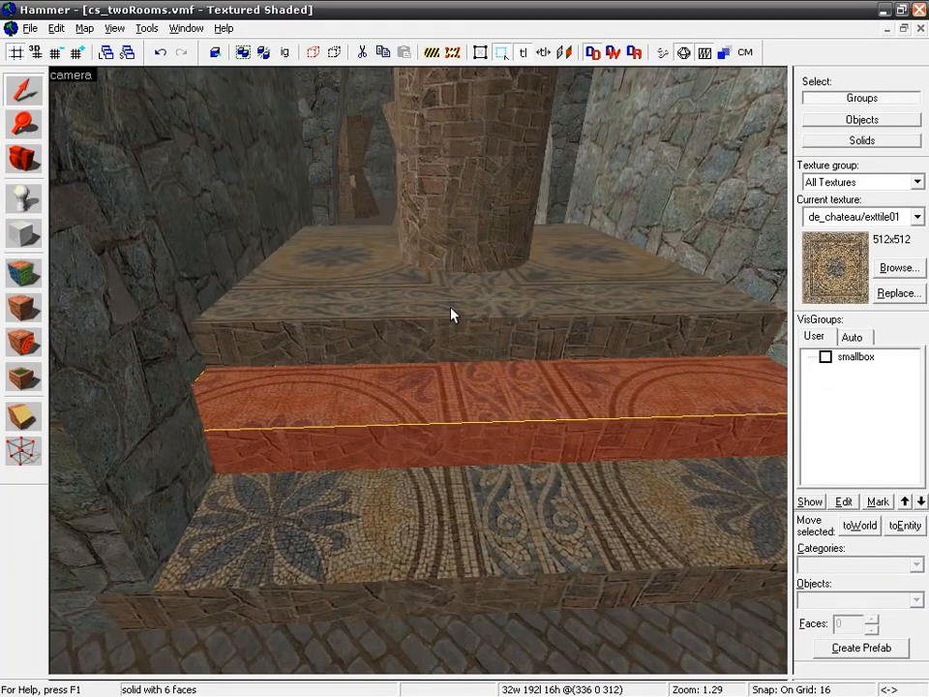
Copy the top landing's tile texture with its values onto the three front riser faces of the stairs
key(shift+a)
click(473, 355)
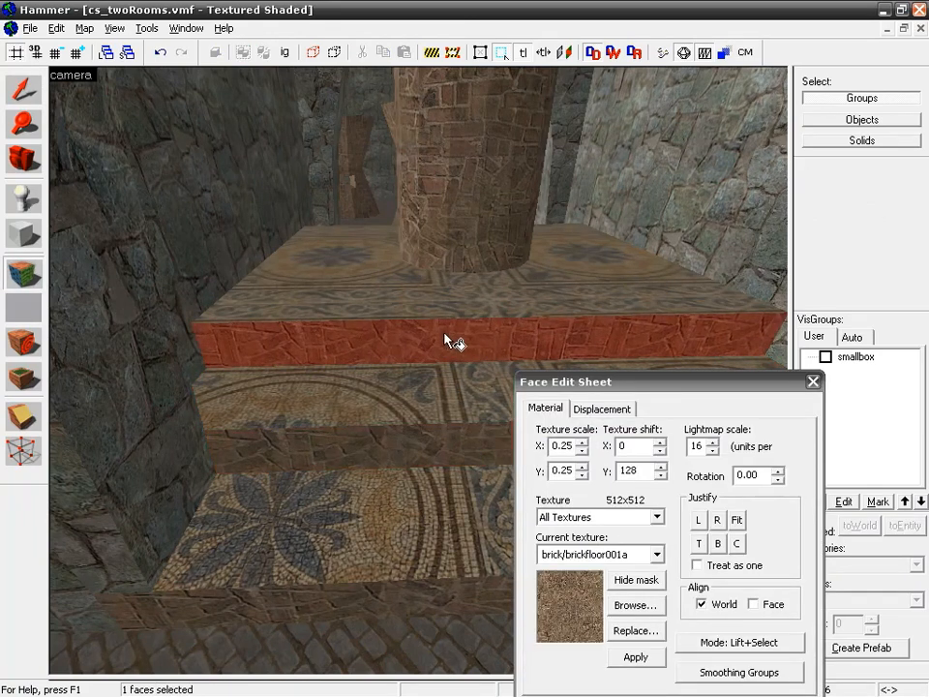
click(443, 306)
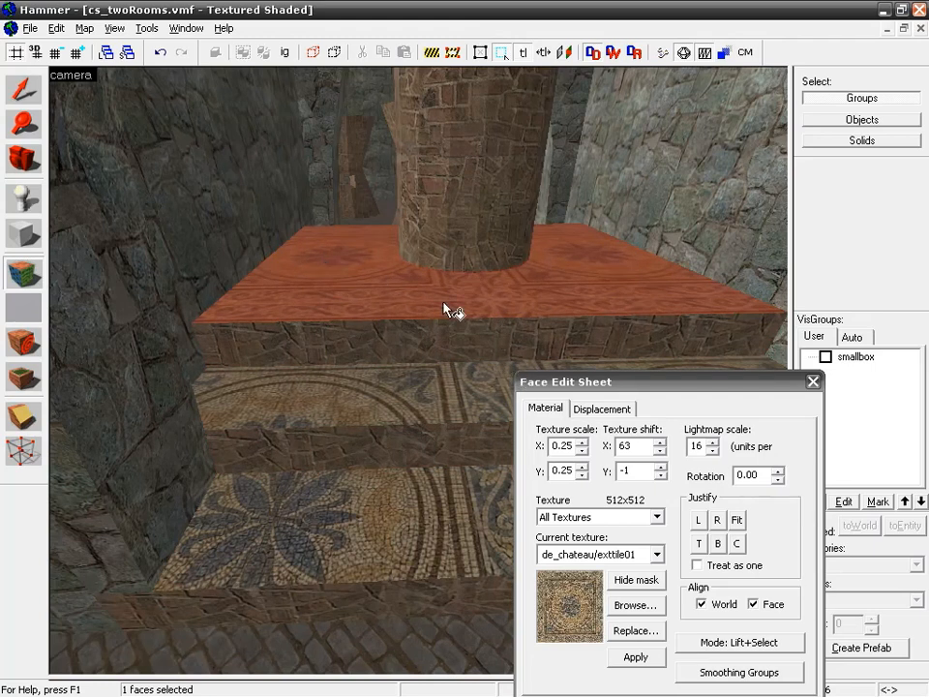
click(742, 643)
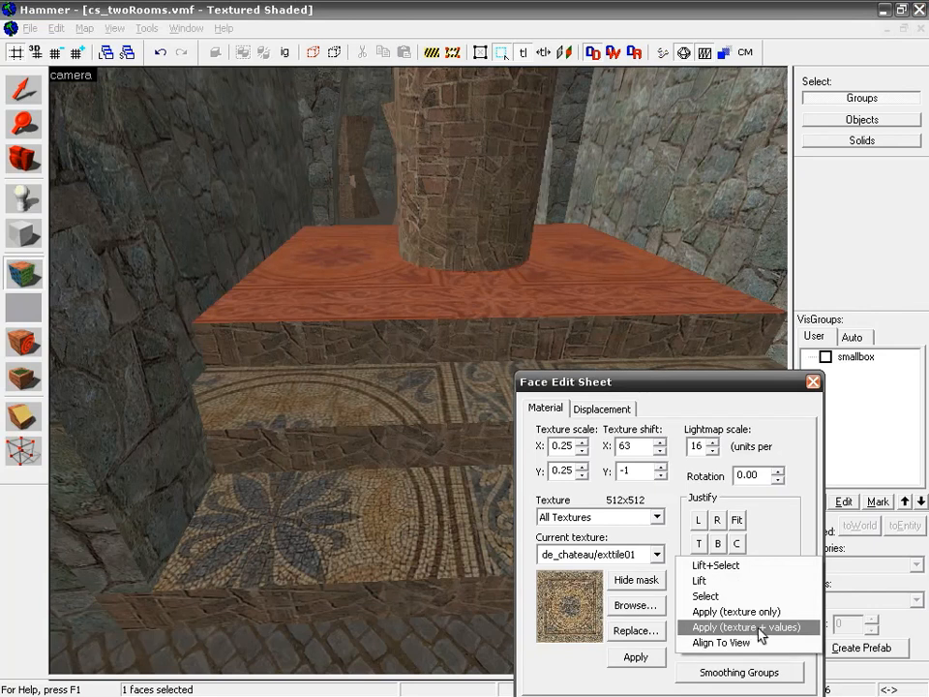
click(761, 629)
click(348, 359)
click(365, 462)
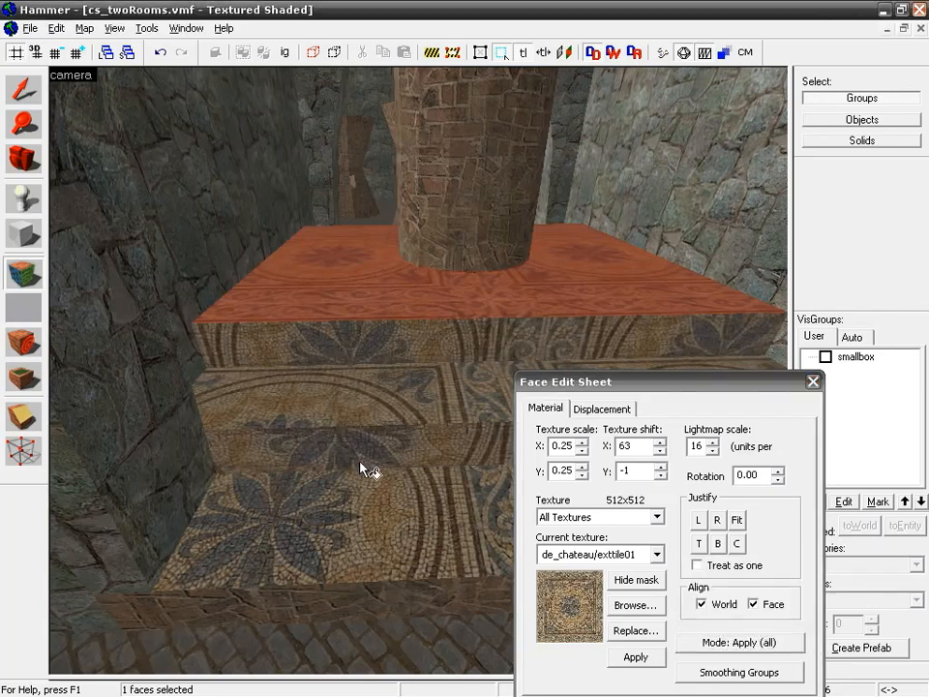
click(384, 610)
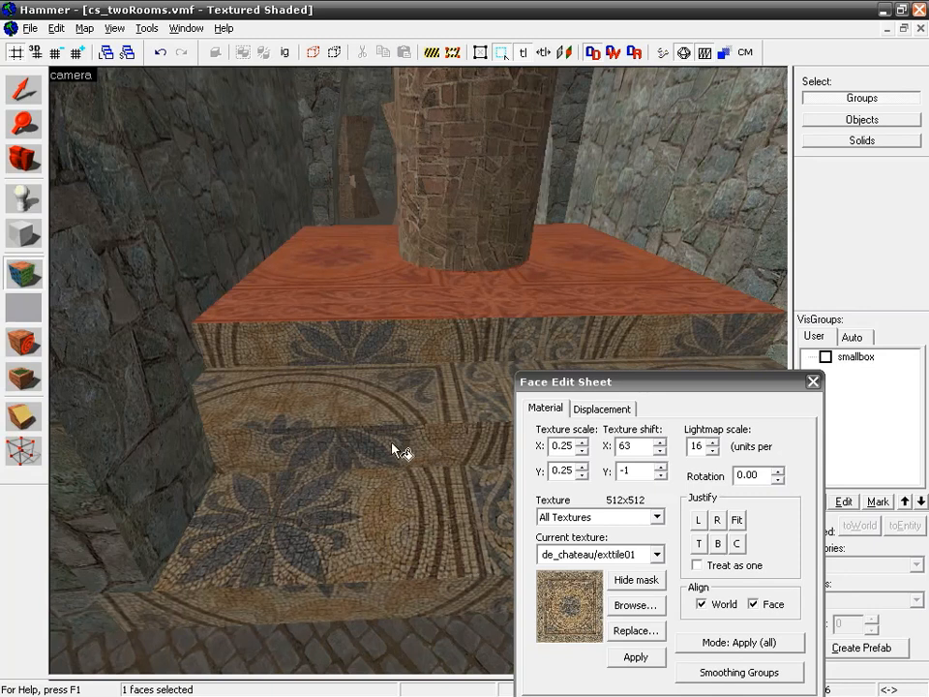
Return to Lift+Select mode and justify the top front riser's tile texture to the left and top
click(765, 642)
click(741, 564)
click(339, 347)
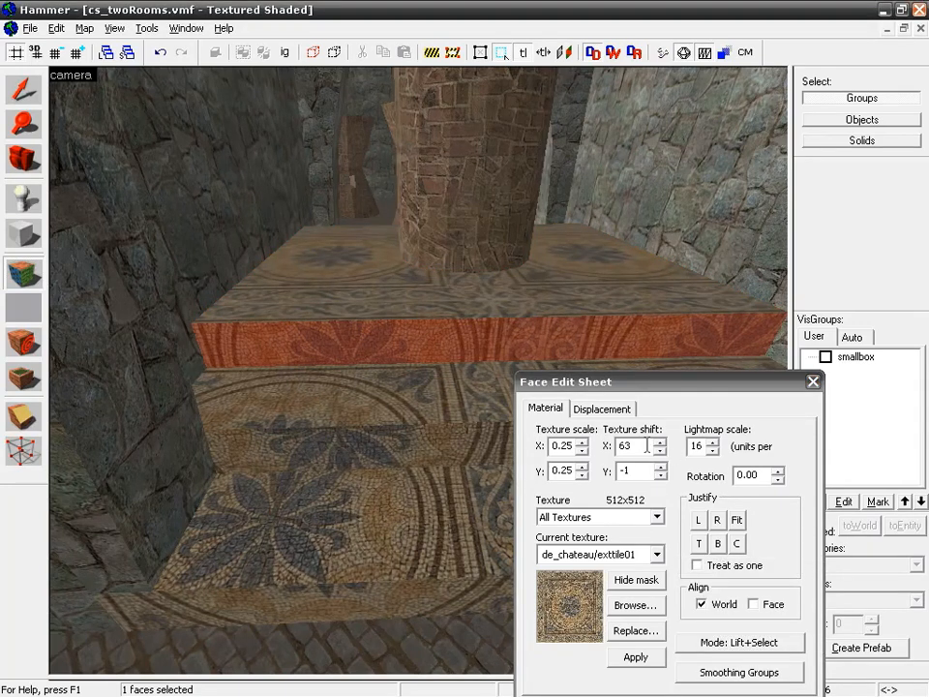
click(697, 522)
click(699, 543)
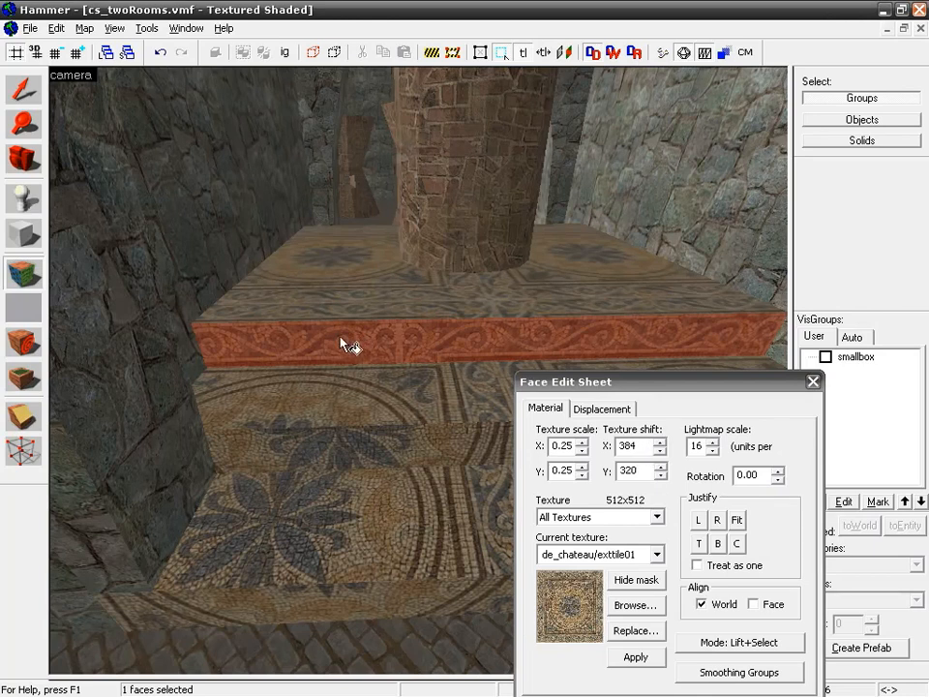
Set the top front riser's texture shift to X 386 and Y 313
click(645, 446)
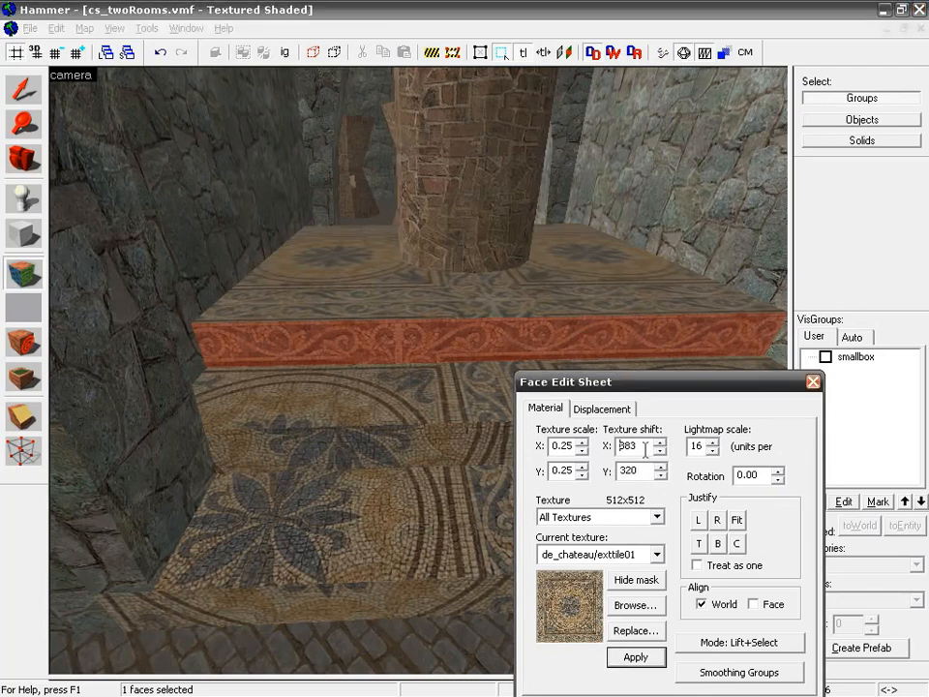
key(Up)
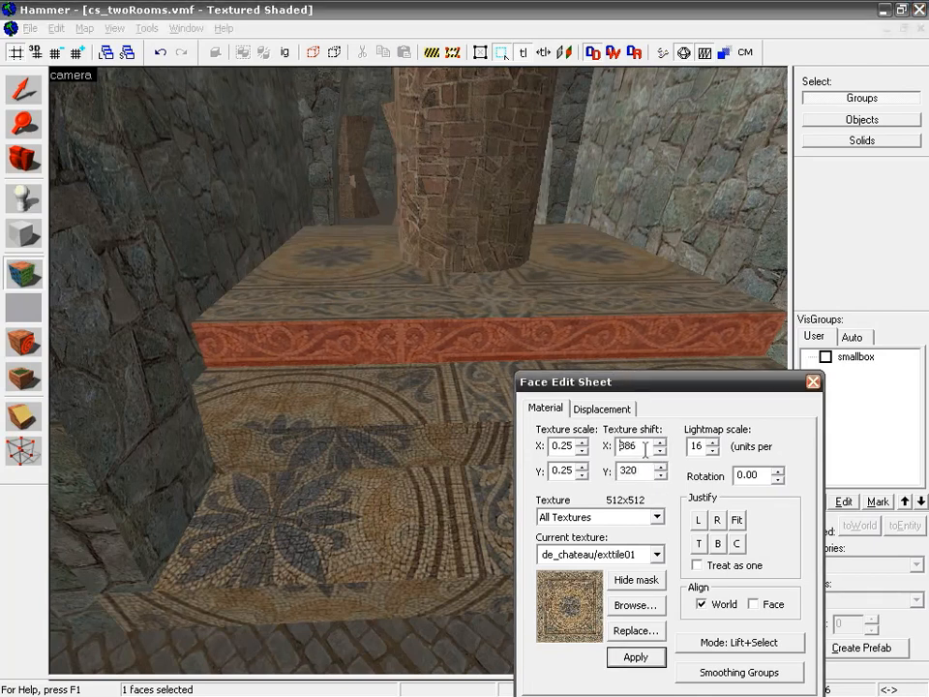
click(638, 471)
scroll(639, 472, up, 3)
scroll(640, 471, down, 10)
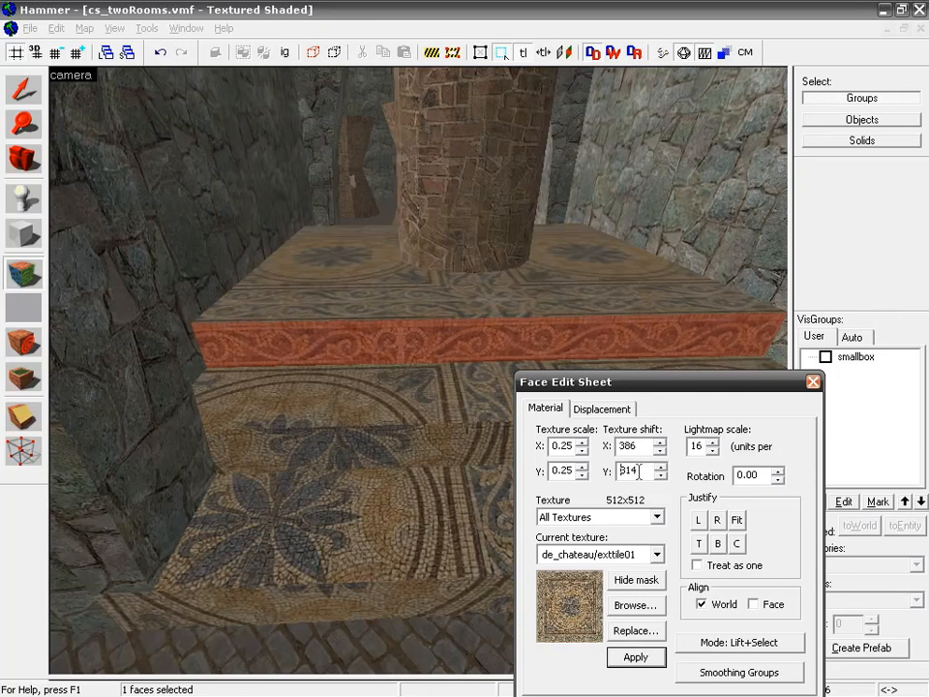
Try the de_chateau/interiortile02 texture on the middle riser with an X and Y scale of 0.15
click(399, 443)
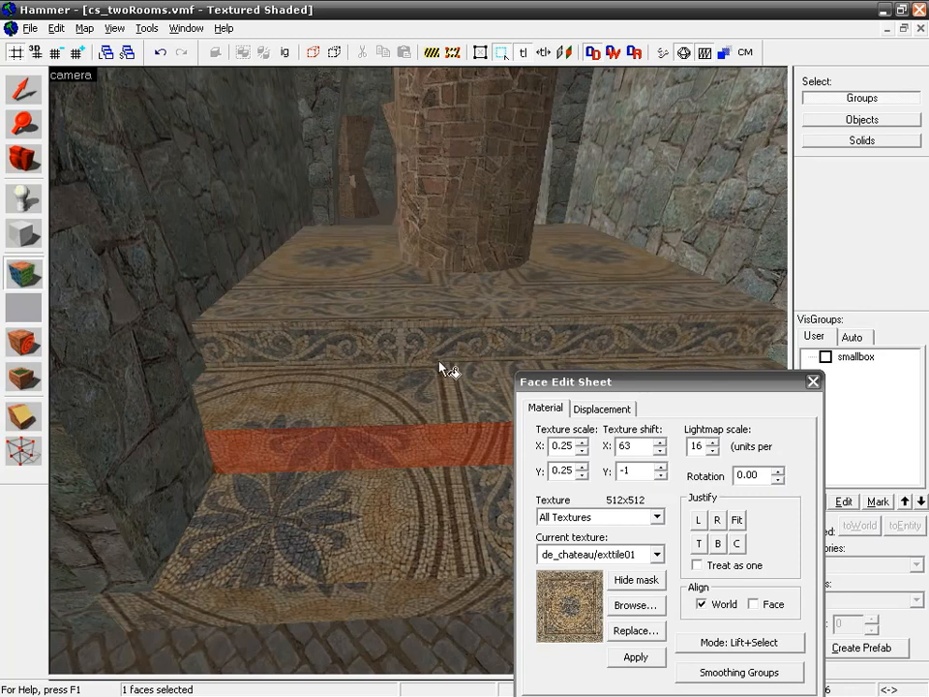
click(631, 605)
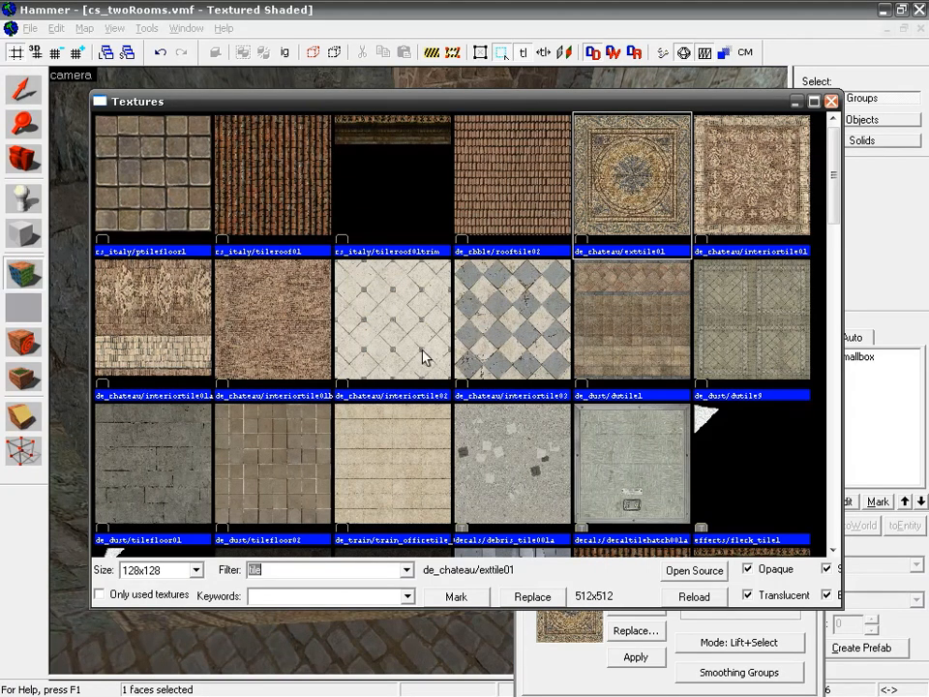
click(406, 323)
double_click(400, 336)
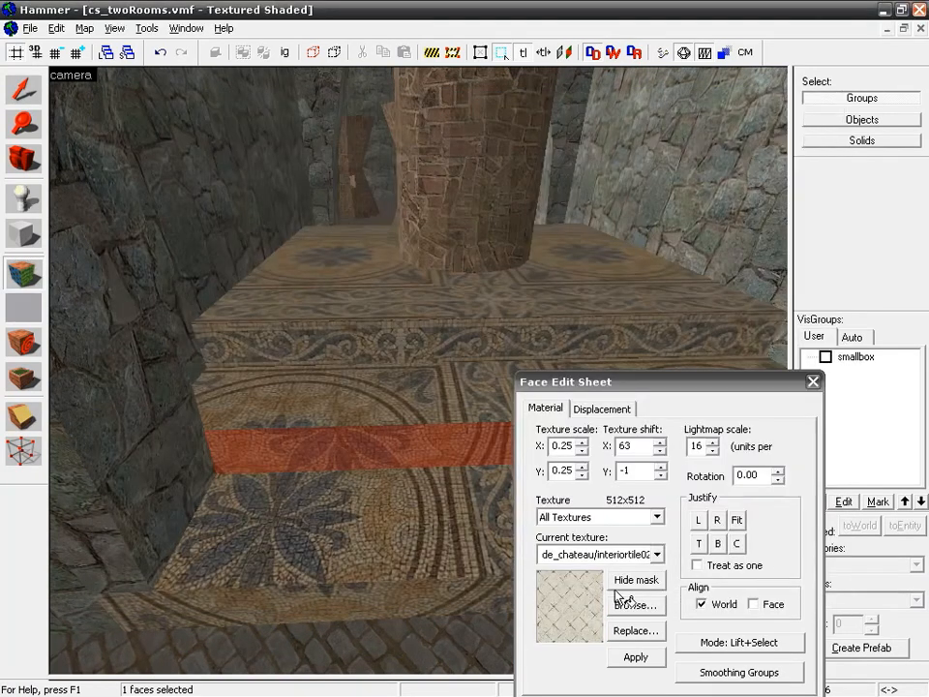
click(639, 656)
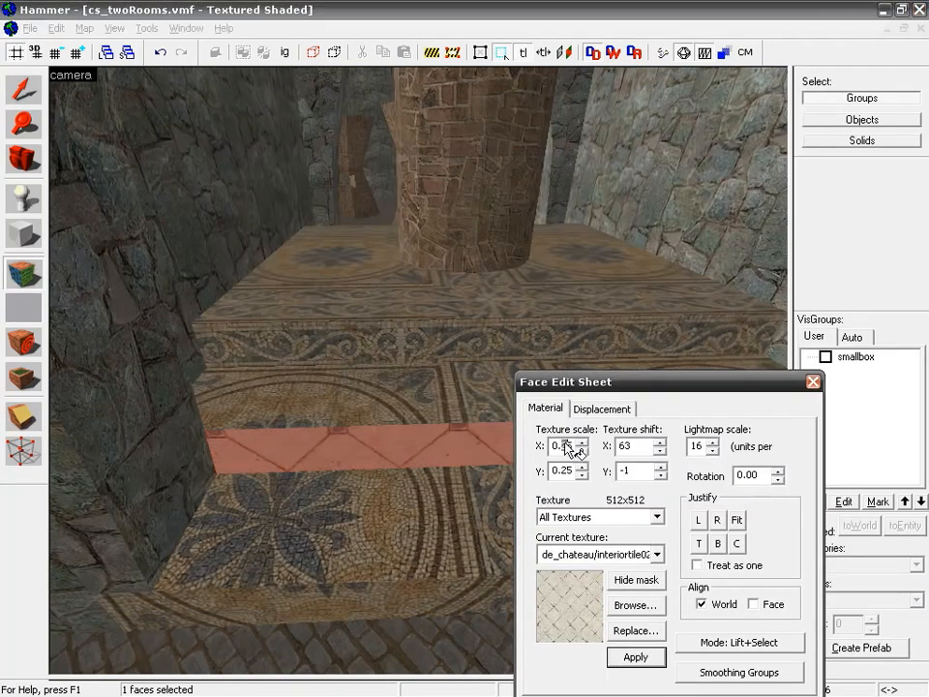
text(1)
drag(561, 473, 567, 472)
text(1)
click(651, 658)
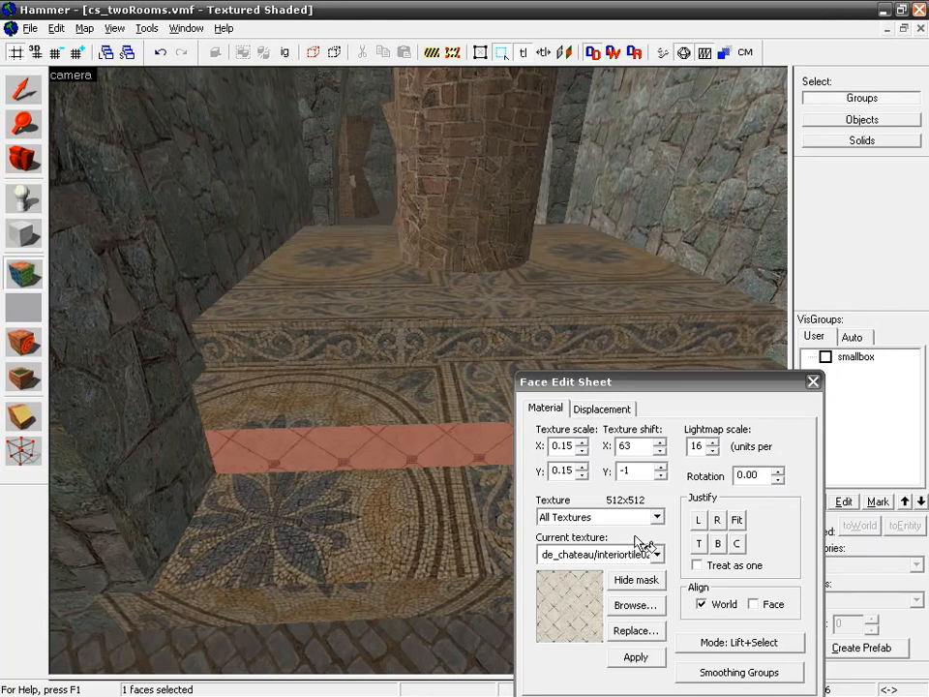
Copy the top riser's exttile01 texture and values onto the two lower risers and clear the face selection
click(436, 334)
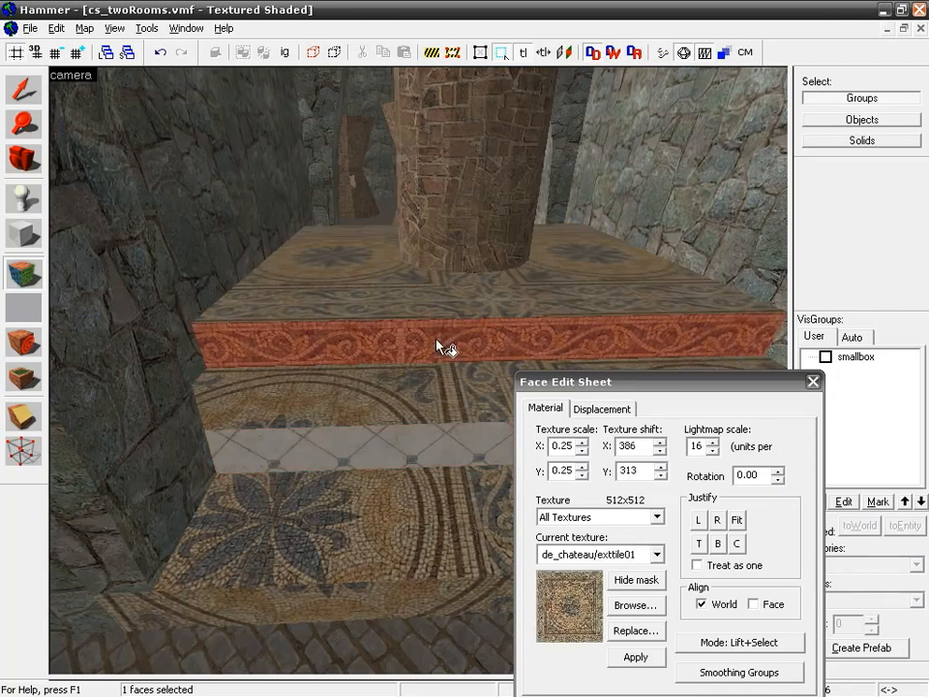
click(761, 647)
click(747, 627)
click(358, 443)
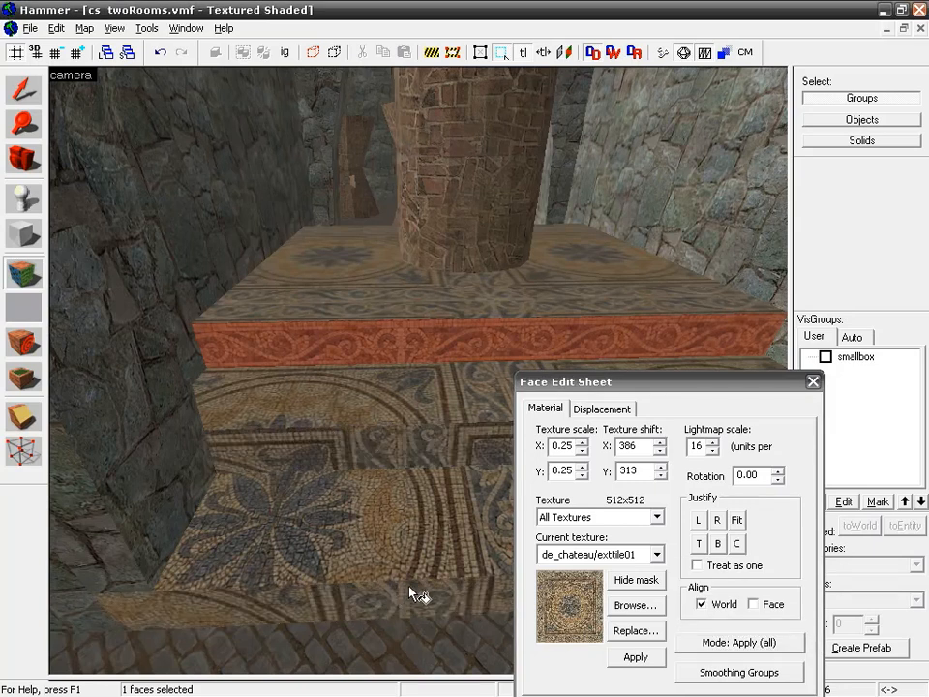
key(Escape)
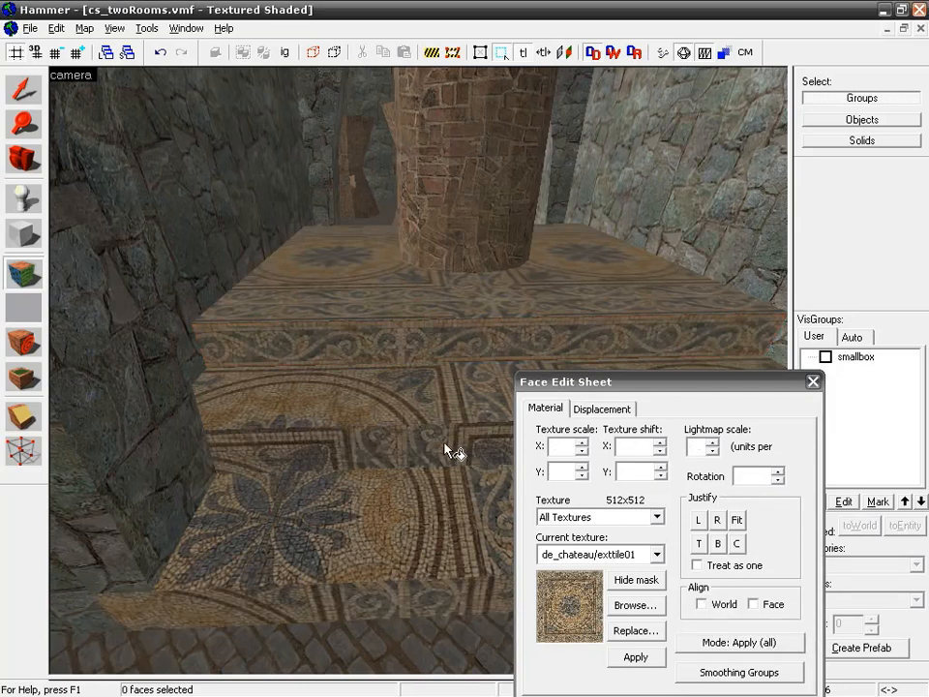
Select the two lower risers in Lift+Select mode and set their texture shift to X 384 and Y 0
click(765, 644)
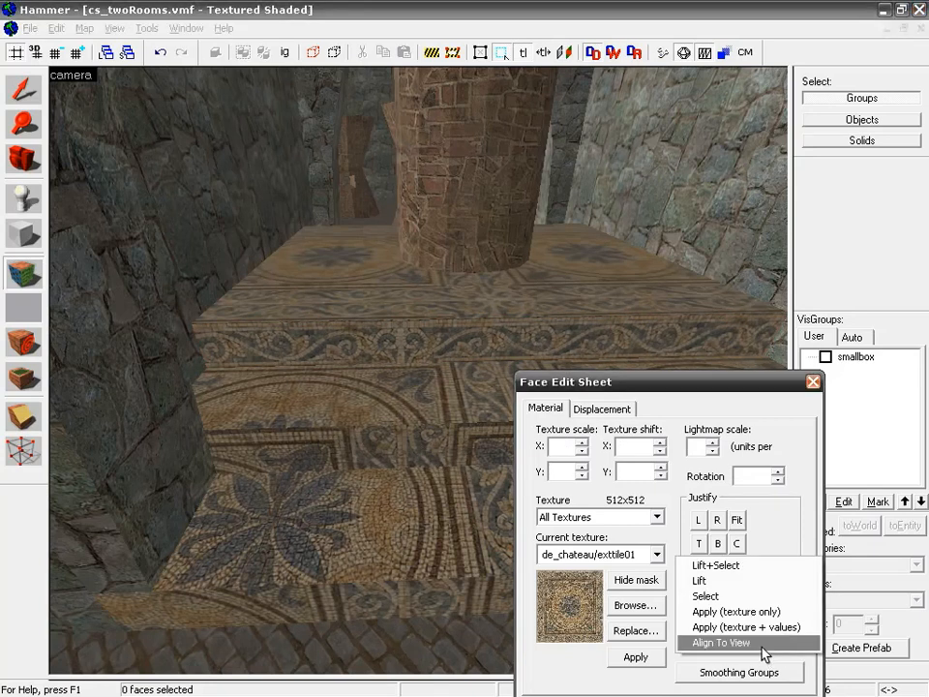
click(747, 565)
key(BackSpace)
text(4)
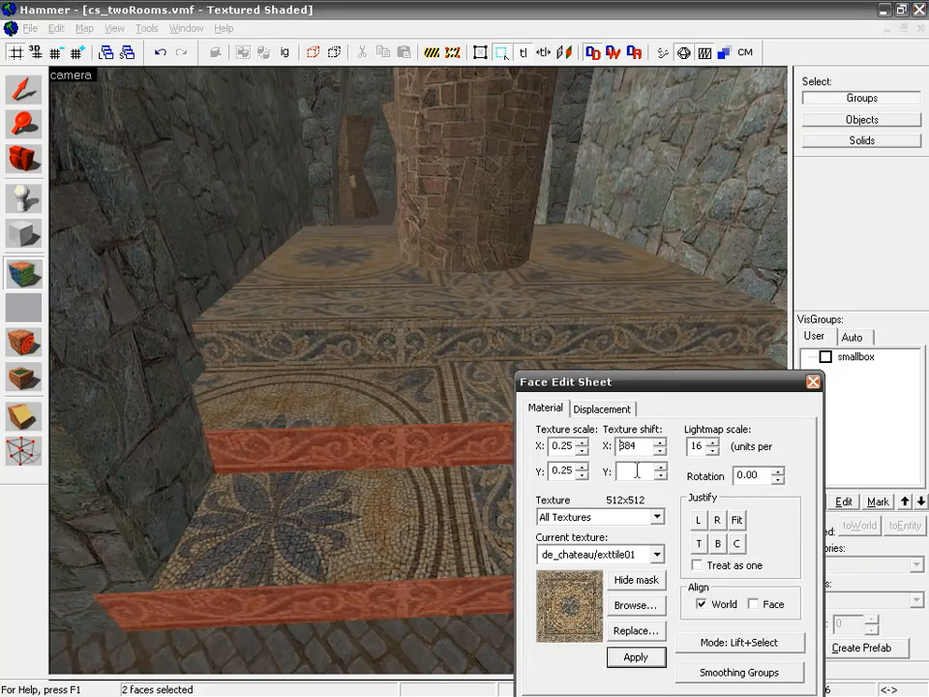
click(637, 470)
text(0)
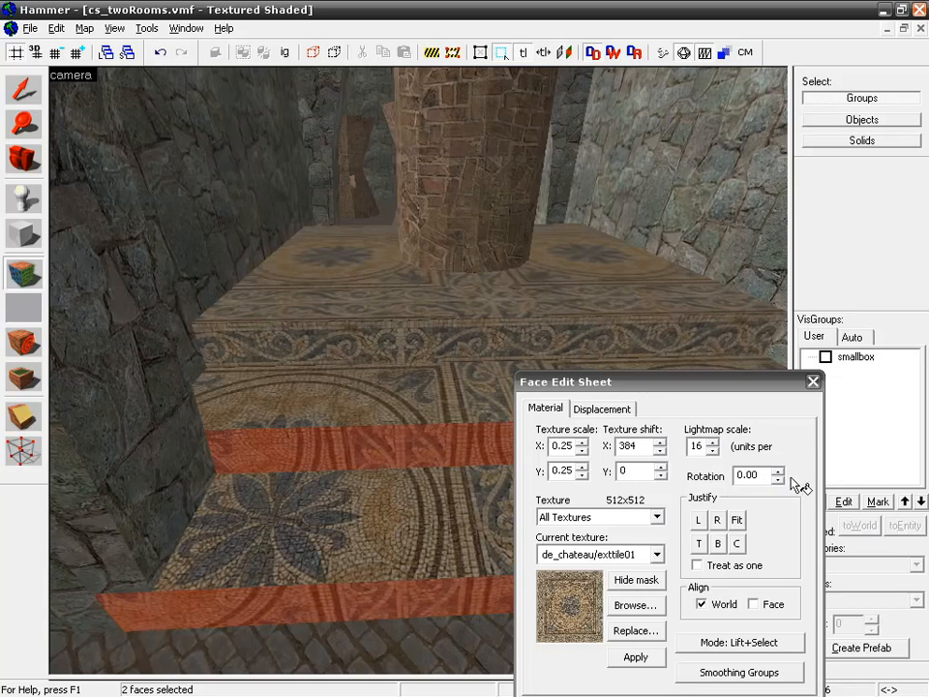
Rotate the tile texture on the two lower risers to 90 degrees
click(737, 476)
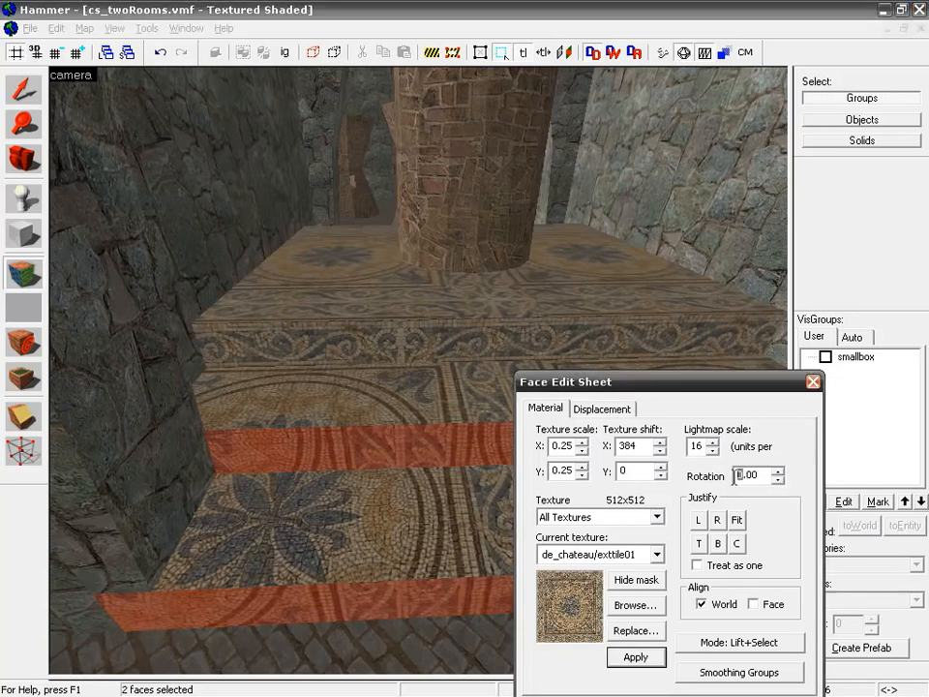
click(638, 657)
scroll(637, 472, up, 1)
scroll(636, 472, down, 1)
Adjust the X shift of the two lower risers' tile texture to 322 and close the Face Edit Sheet
click(639, 449)
scroll(639, 448, up, 4)
scroll(633, 470, down, 20)
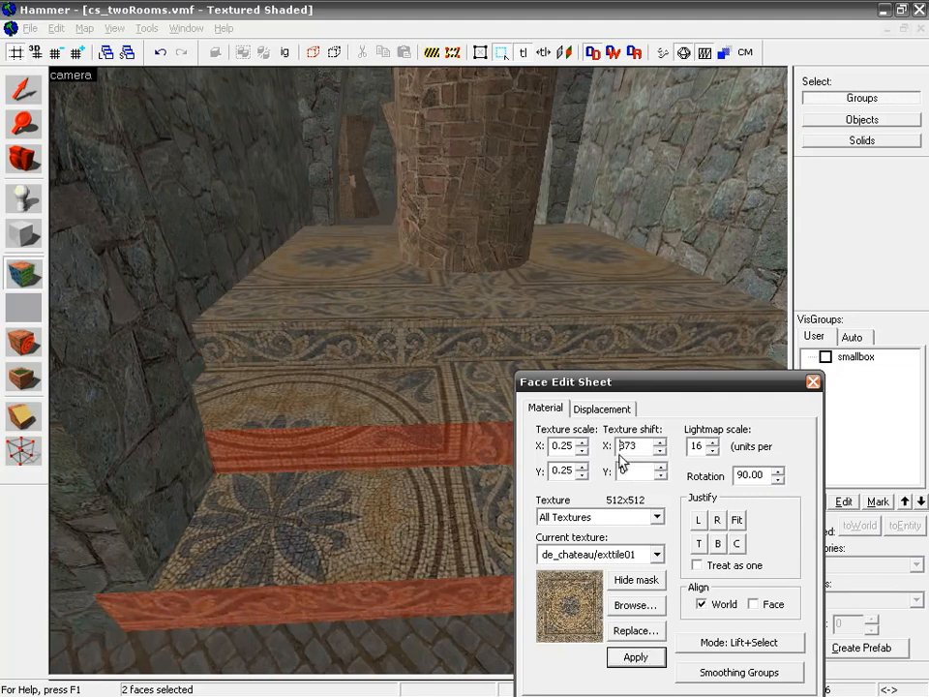
scroll(601, 469, down, 19)
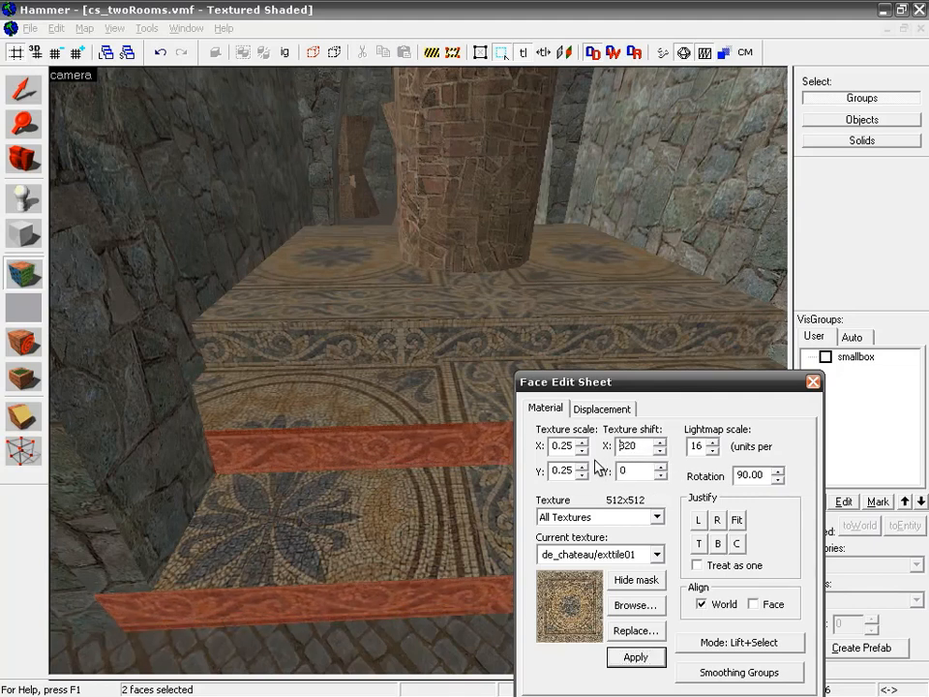
scroll(598, 471, up, 4)
scroll(599, 468, up, 9)
scroll(598, 469, down, 7)
scroll(599, 468, up, 7)
scroll(598, 468, down, 6)
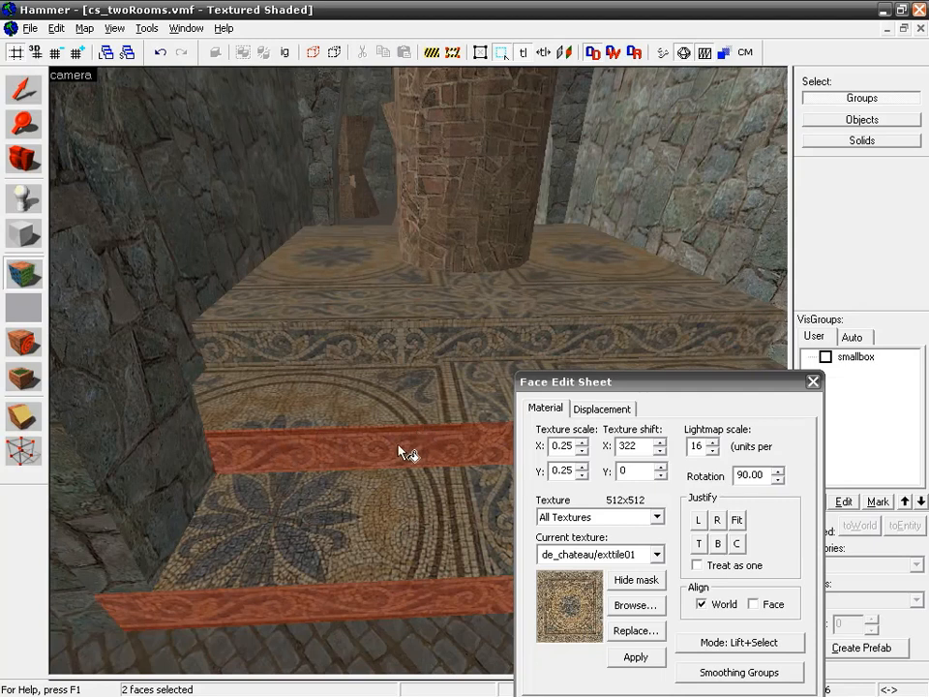
click(814, 382)
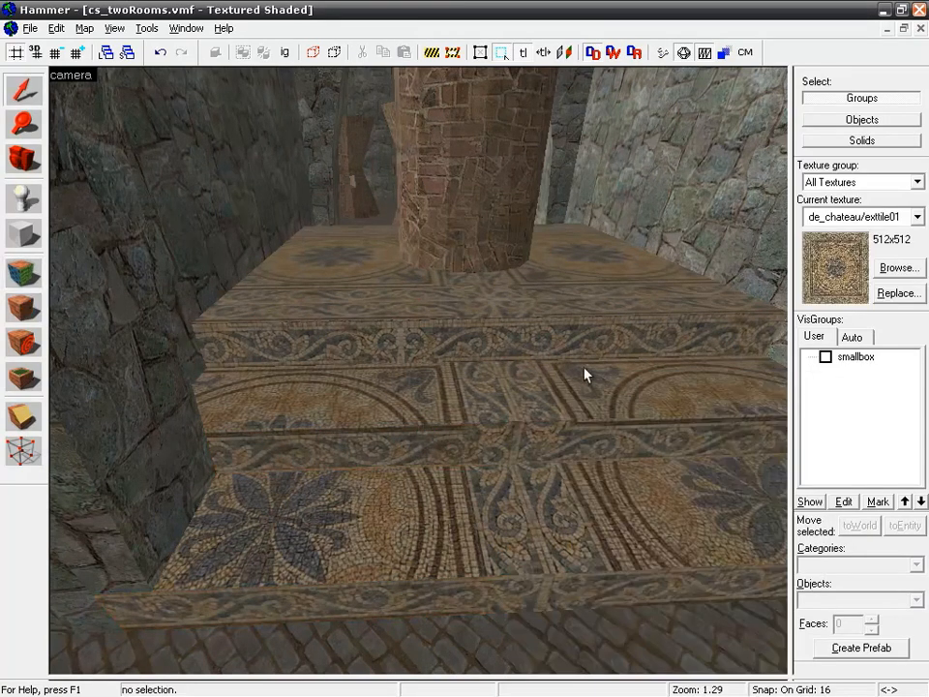
Copy the lowest tread's exttile01 texture onto the three brick risers on this side of the steps
key(z)
key(w)
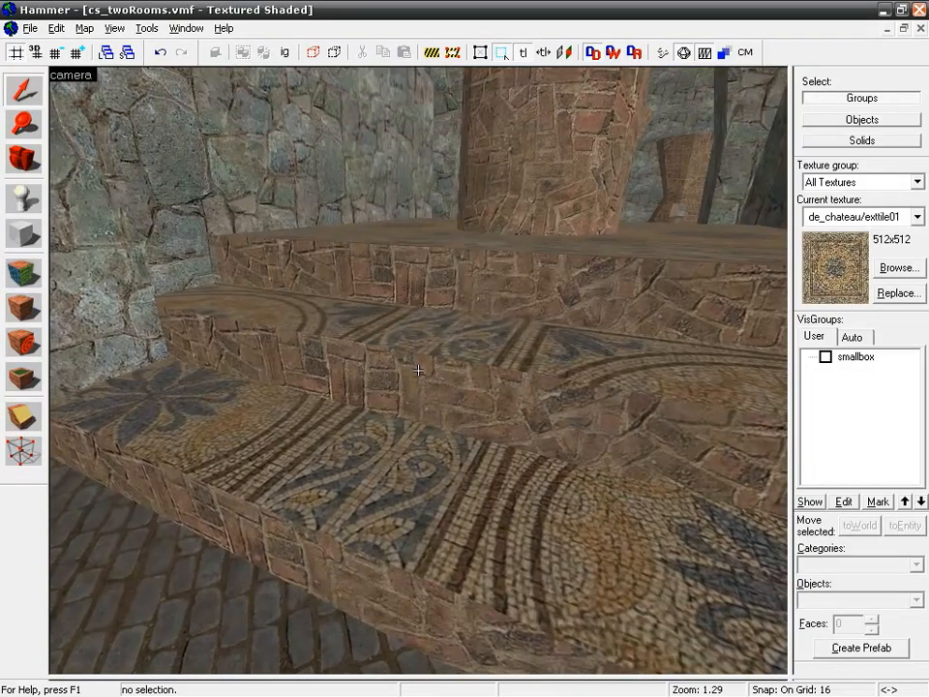
key(z)
click(429, 302)
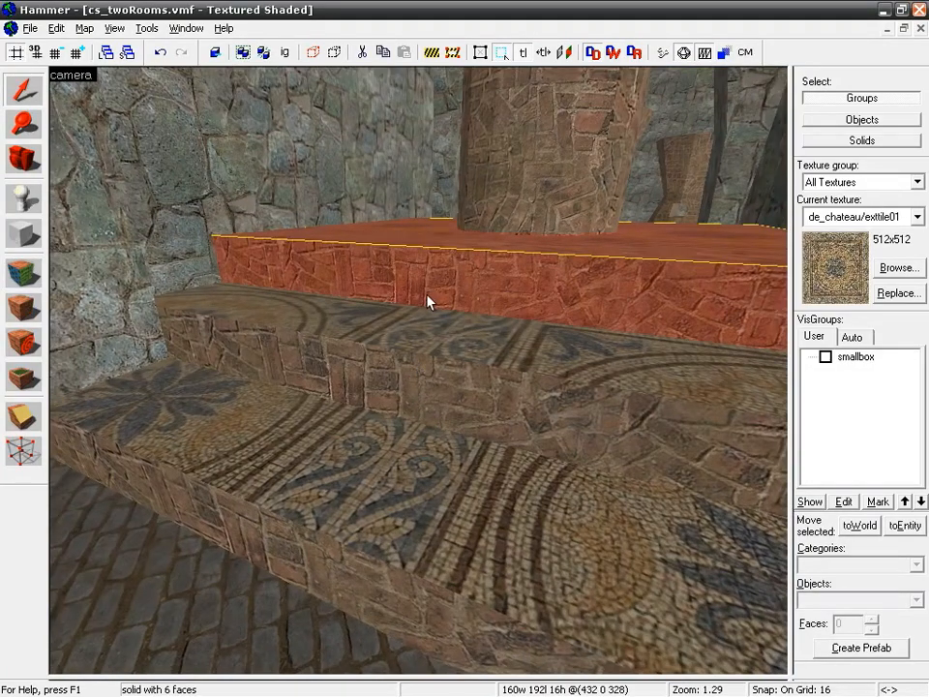
key(shift+a)
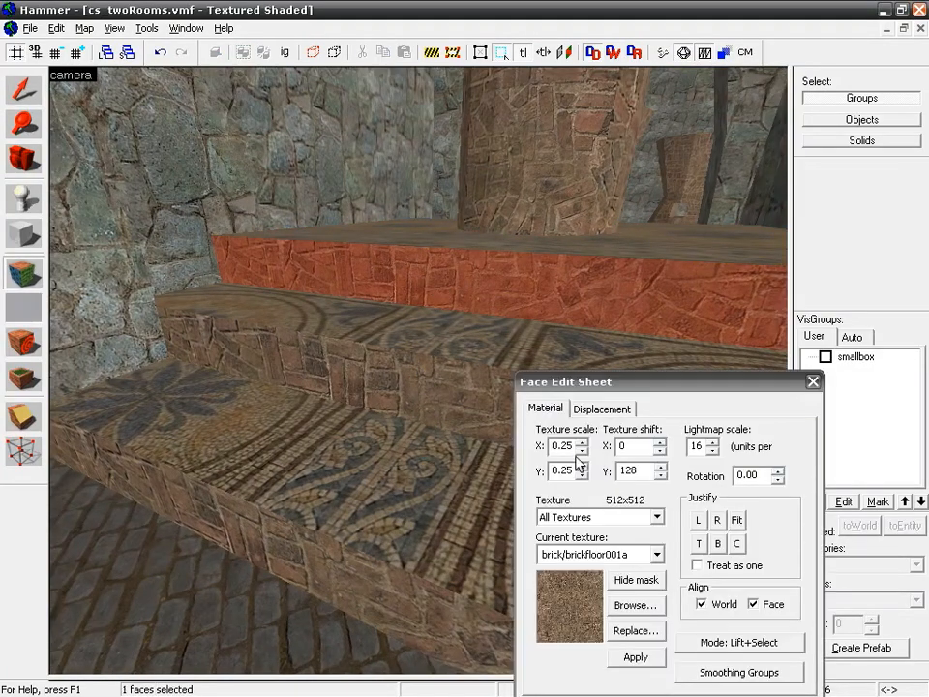
click(448, 478)
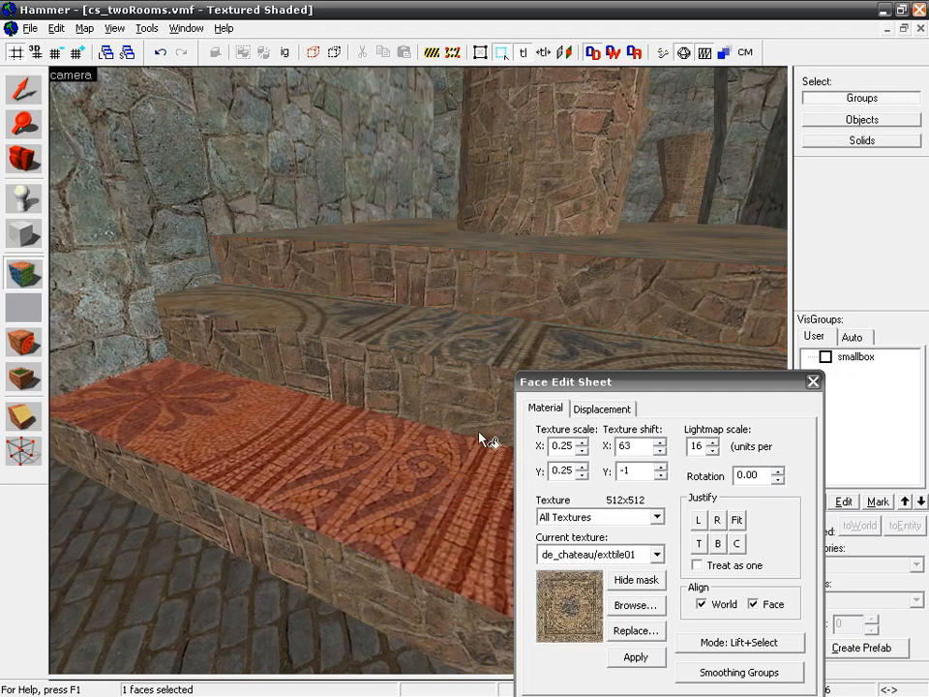
right_click(468, 289)
right_click(427, 398)
right_click(316, 584)
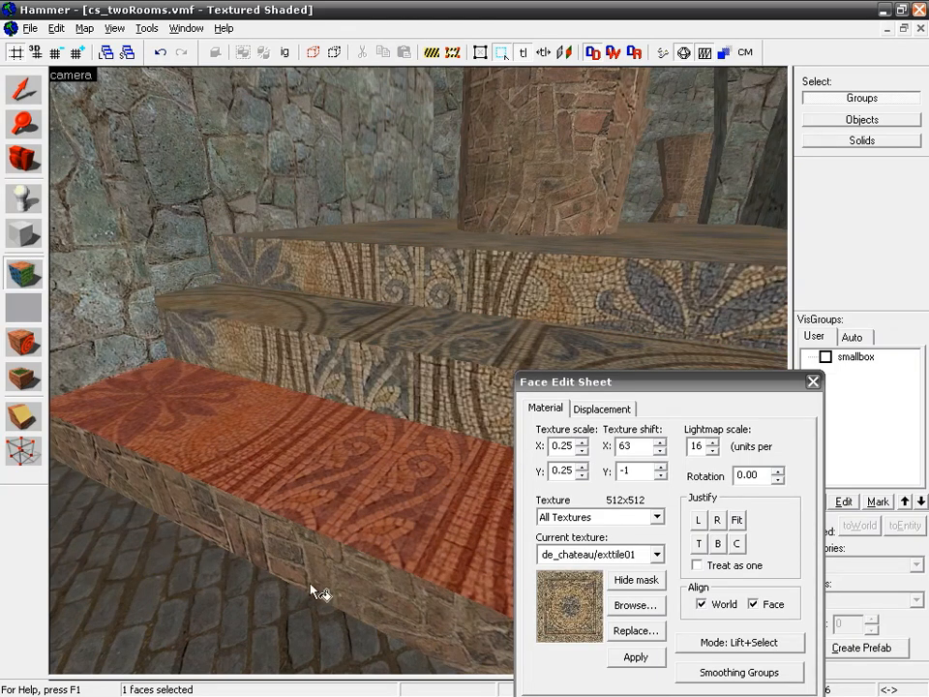
Justify the top riser's tile texture to the top and adjust its Y shift to 257
click(463, 278)
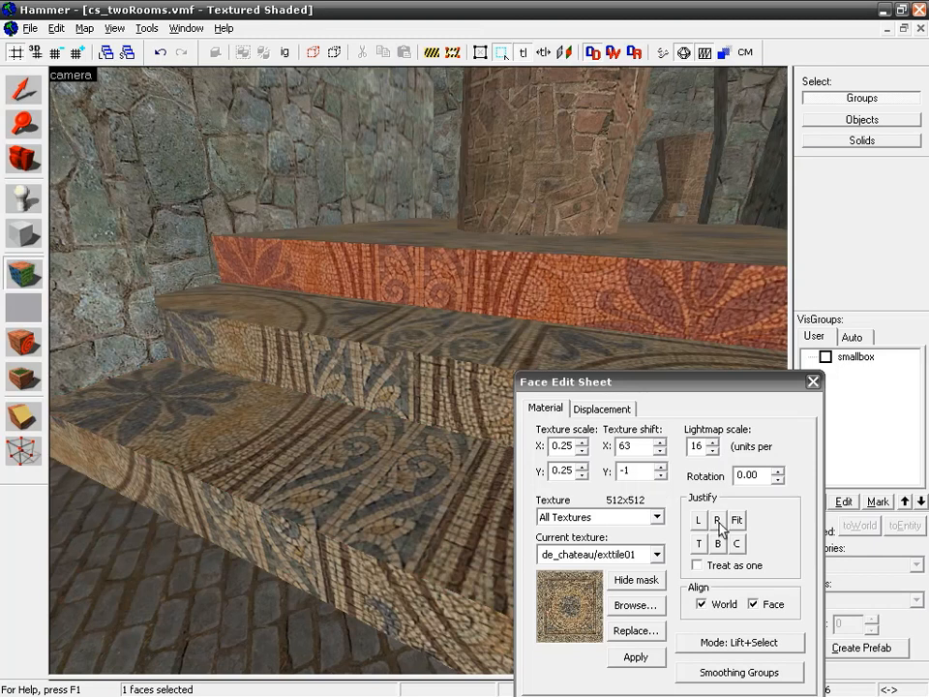
click(699, 543)
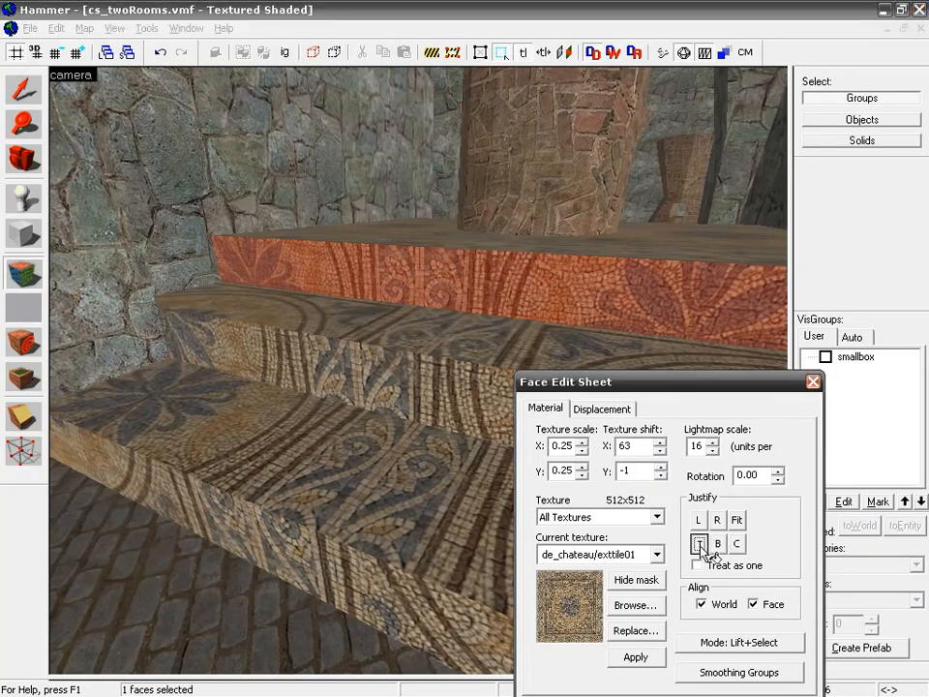
click(643, 473)
scroll(643, 472, up, 1)
scroll(649, 475, down, 4)
scroll(646, 474, up, 11)
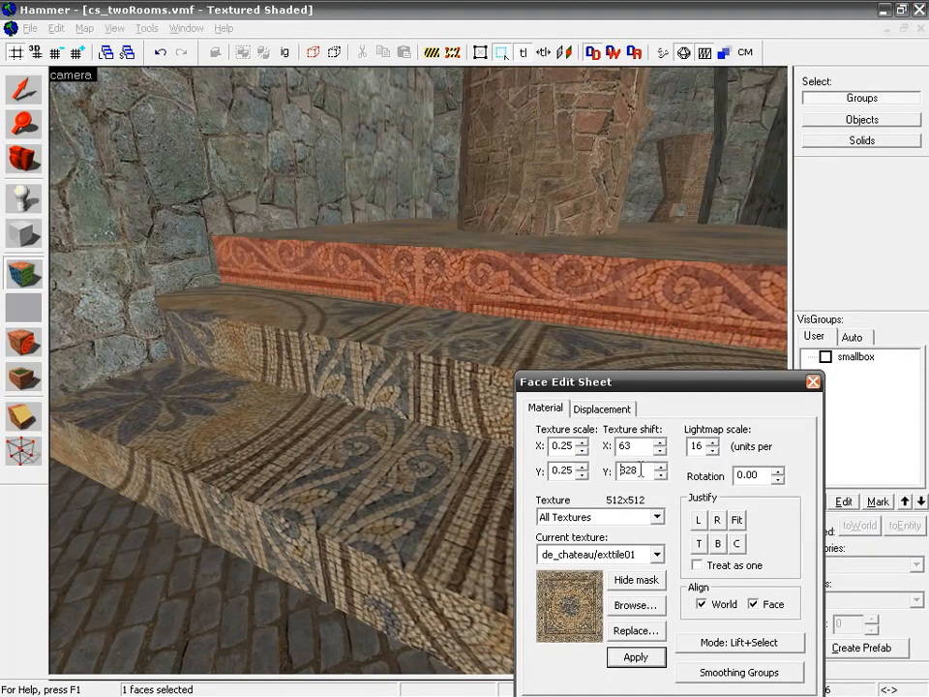
scroll(639, 467, up, 13)
scroll(635, 459, down, 20)
scroll(635, 461, down, 20)
scroll(627, 436, down, 20)
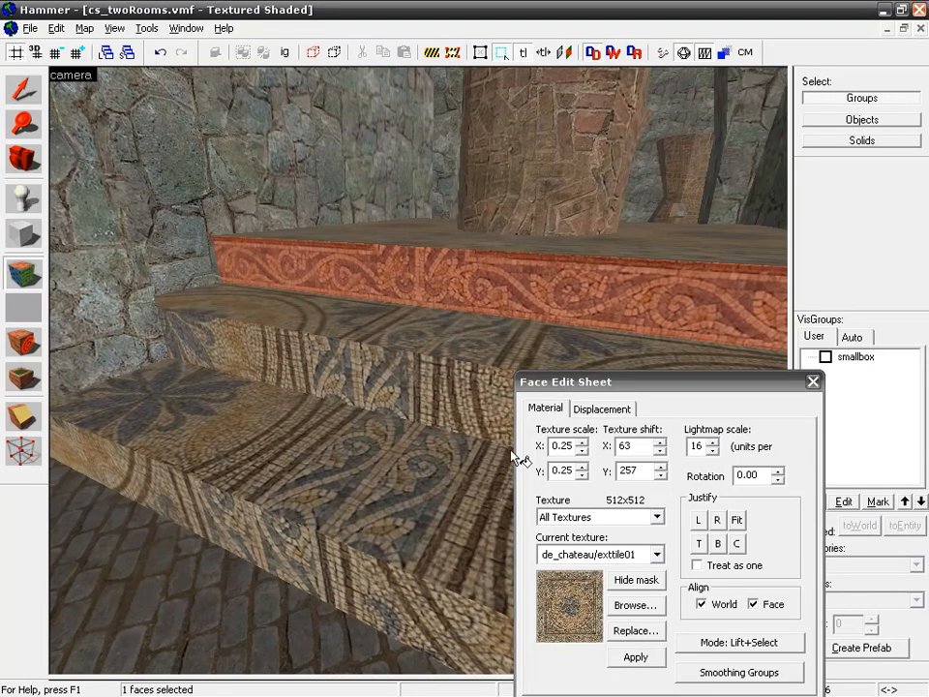
Select the middle riser and adjust its tile texture's Y shift to 194 so the scroll border fills the face
click(438, 401)
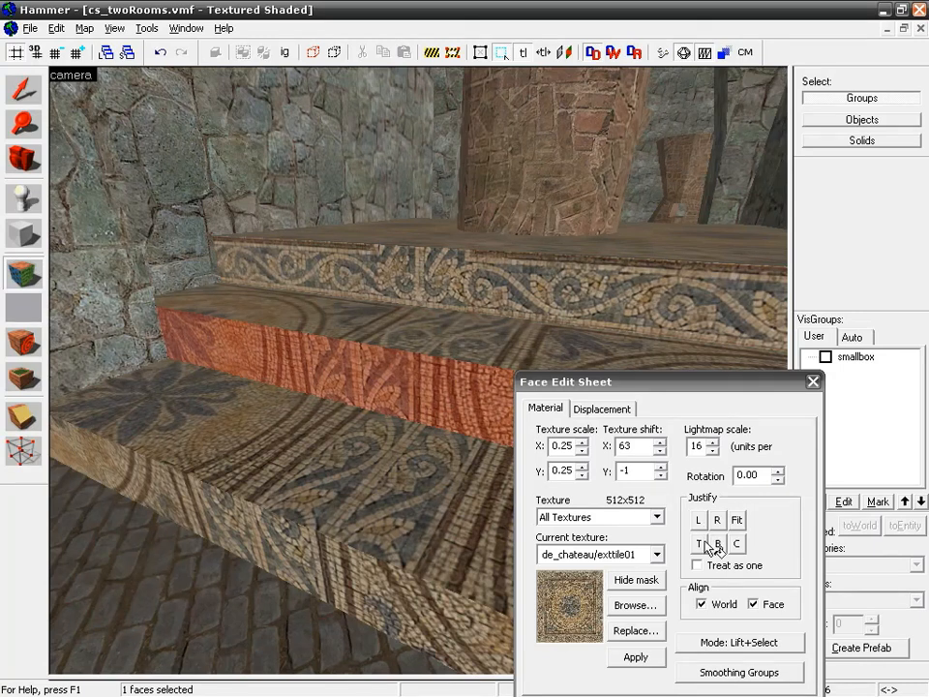
double_click(631, 471)
text(256)
key(Return)
key(Up)
key(Up)
key(Up)
key(Up)
key(Up)
key(Up)
key(Up)
key(Up)
key(Up)
key(Up)
key(Up)
key(Up)
key(Up)
key(Up)
key(Up)
key(Up)
key(Up)
key(Up)
key(Up)
key(Up)
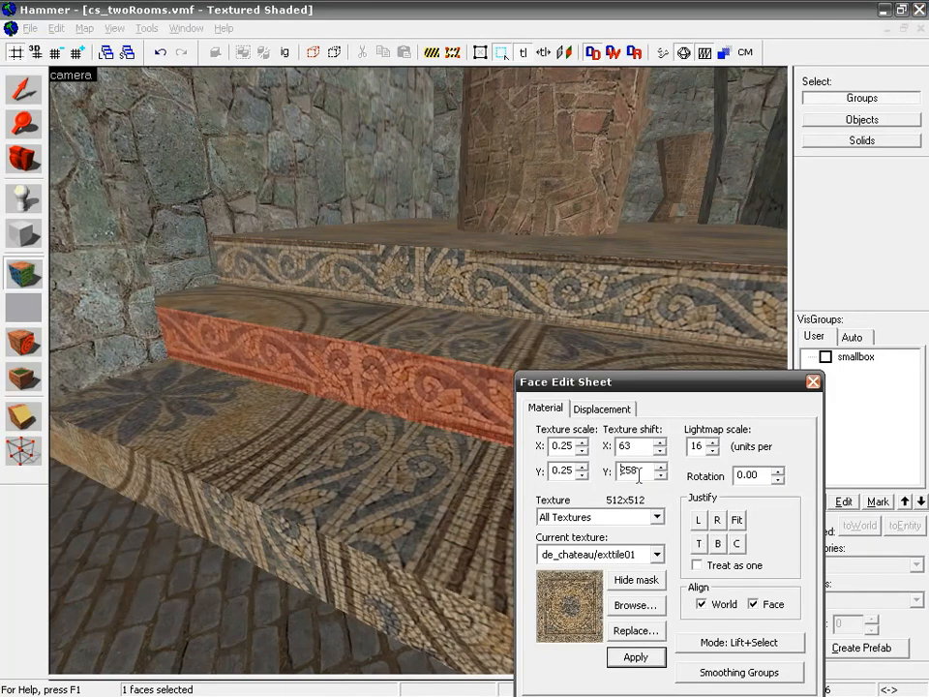
key(Down)
key(Down)
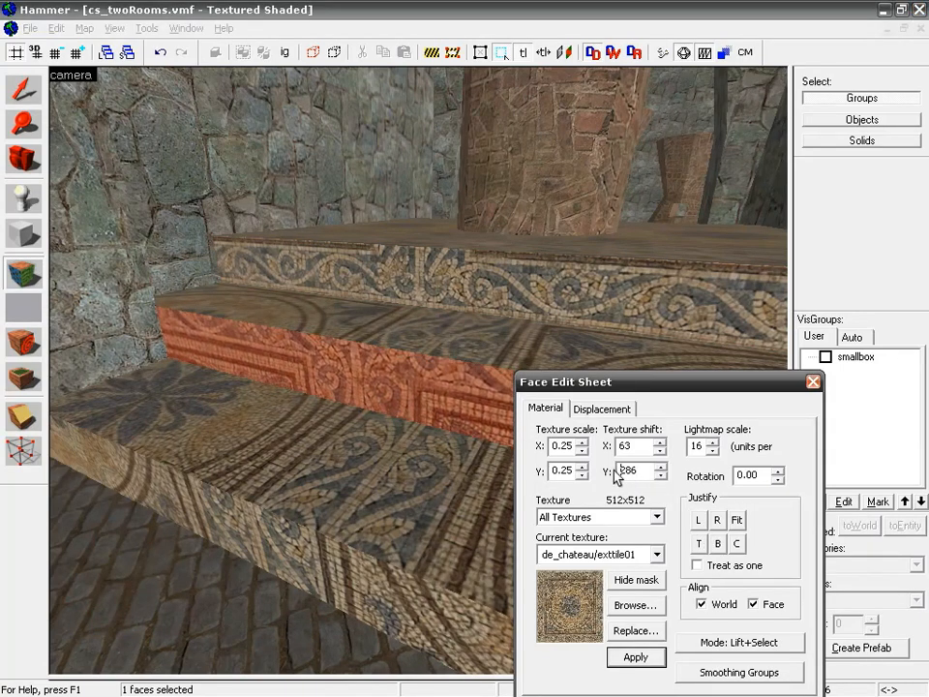
key(Down)
key(Down)
key(Down)
key(Down)
key(Down)
key(Down)
key(Down)
key(Down)
key(Down)
key(Down)
key(Down)
key(Down)
key(Down)
key(Down)
key(Down)
key(Down)
key(Down)
key(Down)
key(Down)
key(Down)
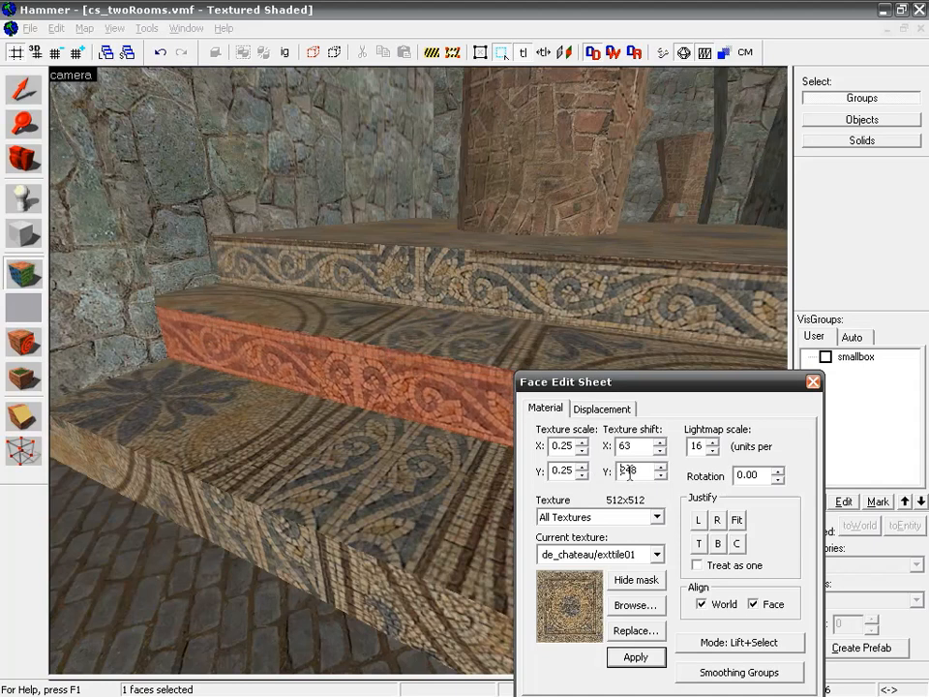
key(Down)
key(Down)
key(Down)
key(Down)
key(Down)
key(Down)
key(Down)
key(Down)
key(Down)
key(Down)
key(Down)
key(Down)
key(Down)
key(Down)
key(Down)
key(Down)
key(Down)
key(Down)
key(Down)
key(Down)
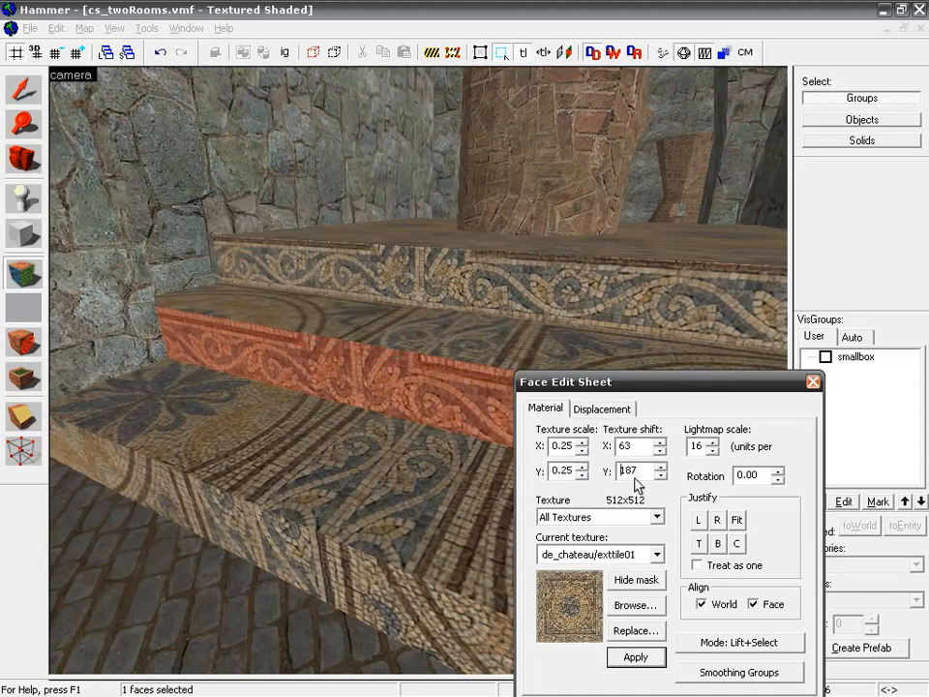
key(Up)
key(Up)
key(Up)
key(Up)
key(Up)
key(Up)
key(Up)
key(Up)
key(Up)
key(Up)
key(Up)
key(Up)
key(Up)
key(Up)
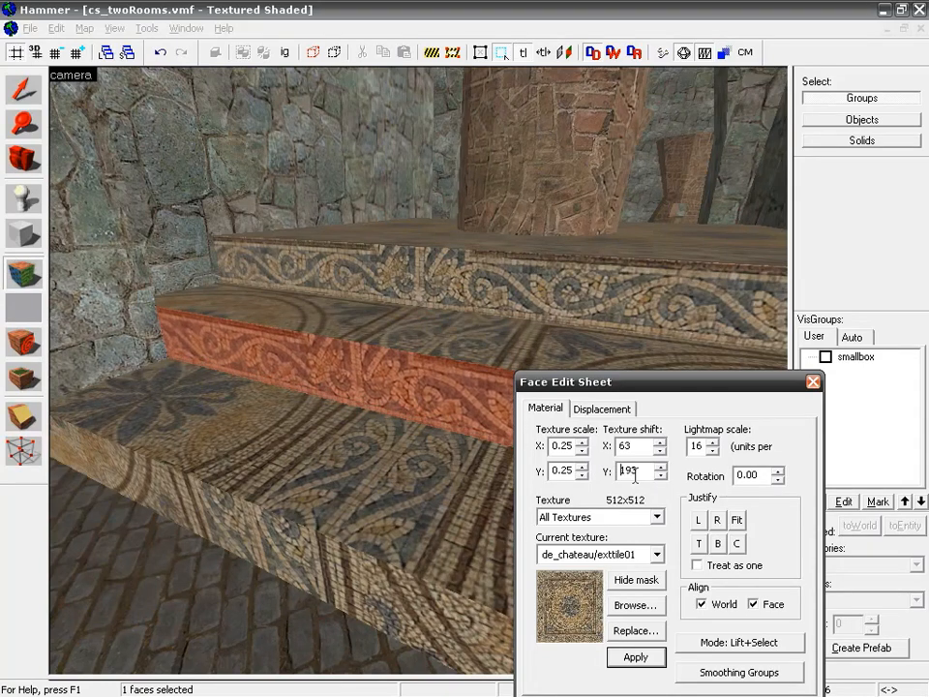
key(Up)
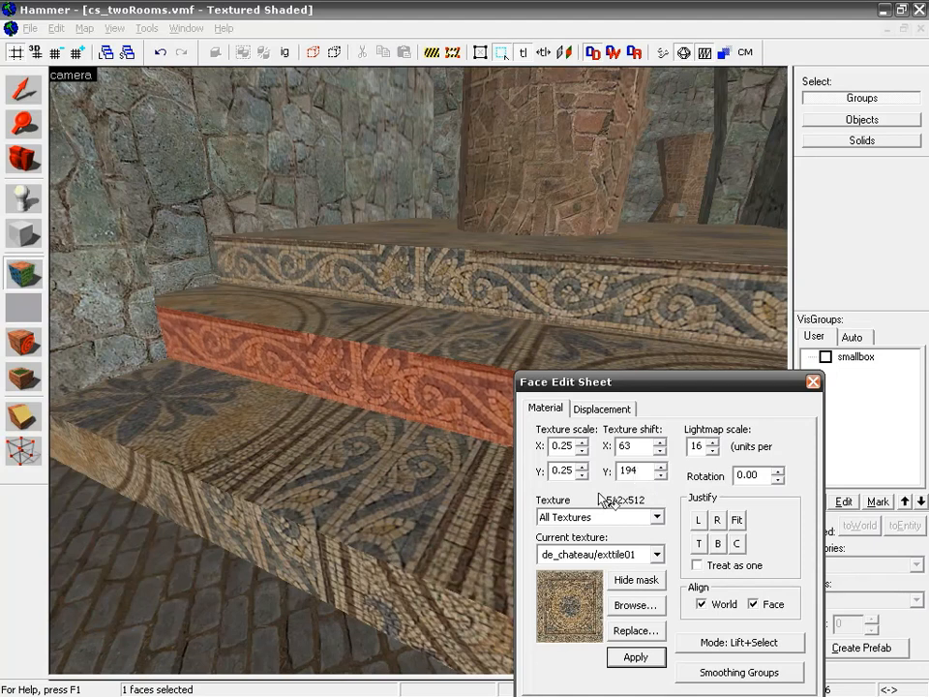
Select the bottom riser, adjust its tile texture's Y shift to 249 and close the Face Edit Sheet
click(395, 606)
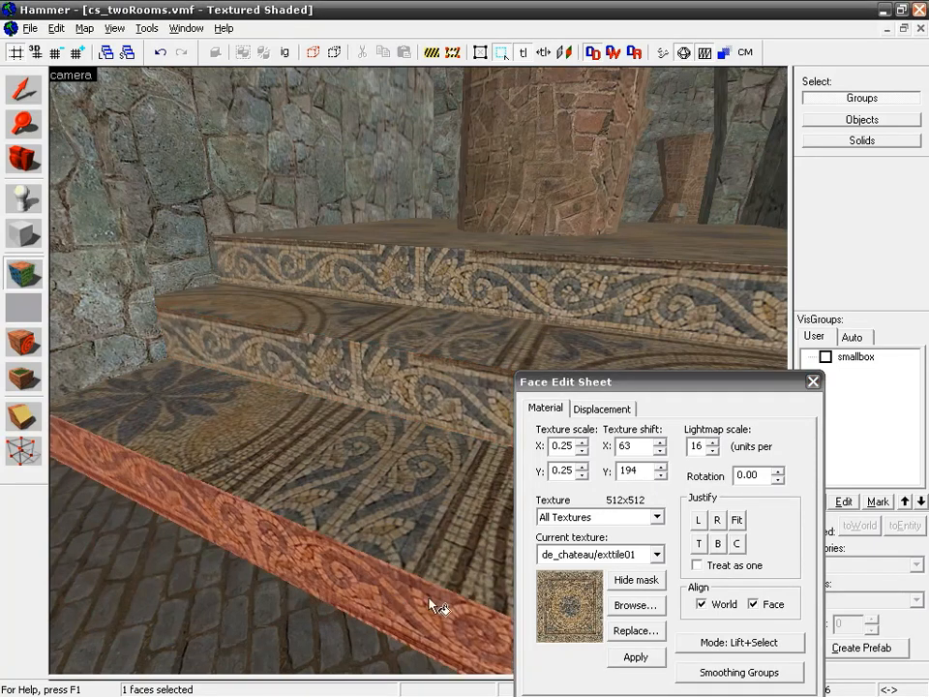
click(500, 411)
click(426, 658)
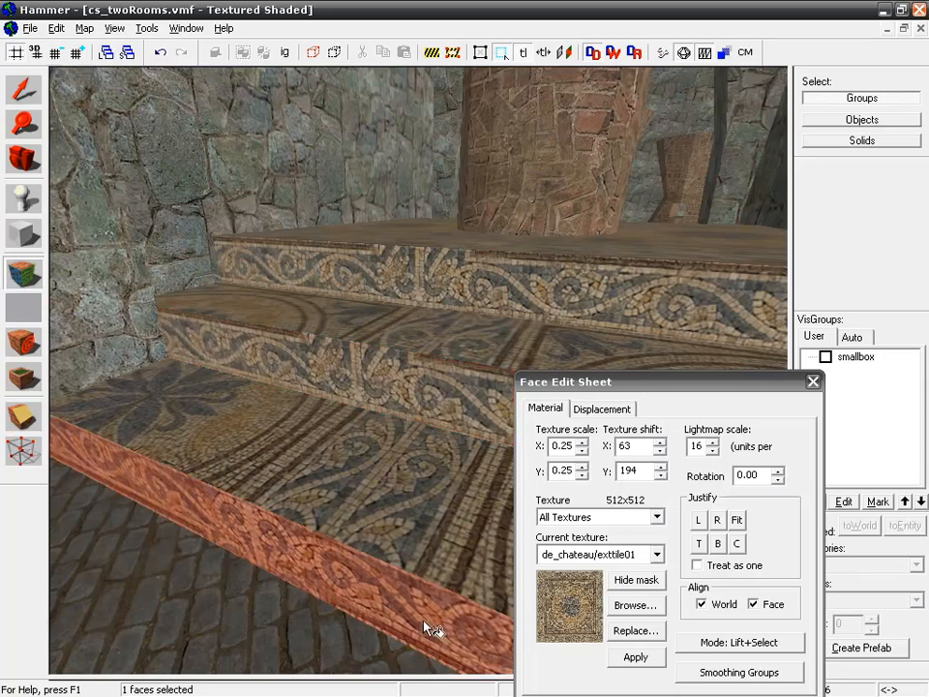
click(660, 475)
key(Up)
key(Up)
key(Up)
key(Up)
key(Up)
key(Up)
key(Up)
key(Up)
key(Up)
key(Up)
key(Up)
key(Up)
key(Up)
key(Up)
key(Up)
key(Up)
key(Up)
key(Up)
key(Up)
key(Up)
key(Up)
key(Up)
key(Up)
key(Up)
key(Up)
key(Up)
key(Up)
key(Up)
key(Up)
key(Up)
key(Up)
key(Up)
key(Up)
key(Up)
key(Up)
key(Up)
key(Up)
key(Up)
key(Up)
key(Up)
click(838, 334)
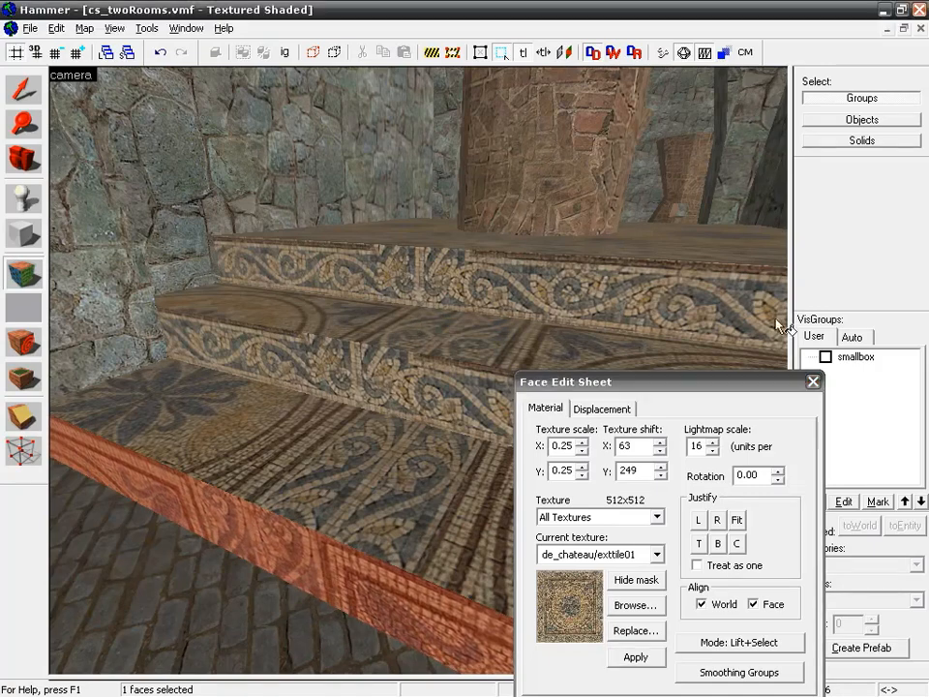
click(813, 382)
Copy the concrete ceiling texture from one room onto the other room's brick ceiling and enter a texture rotation of 45
key(z)
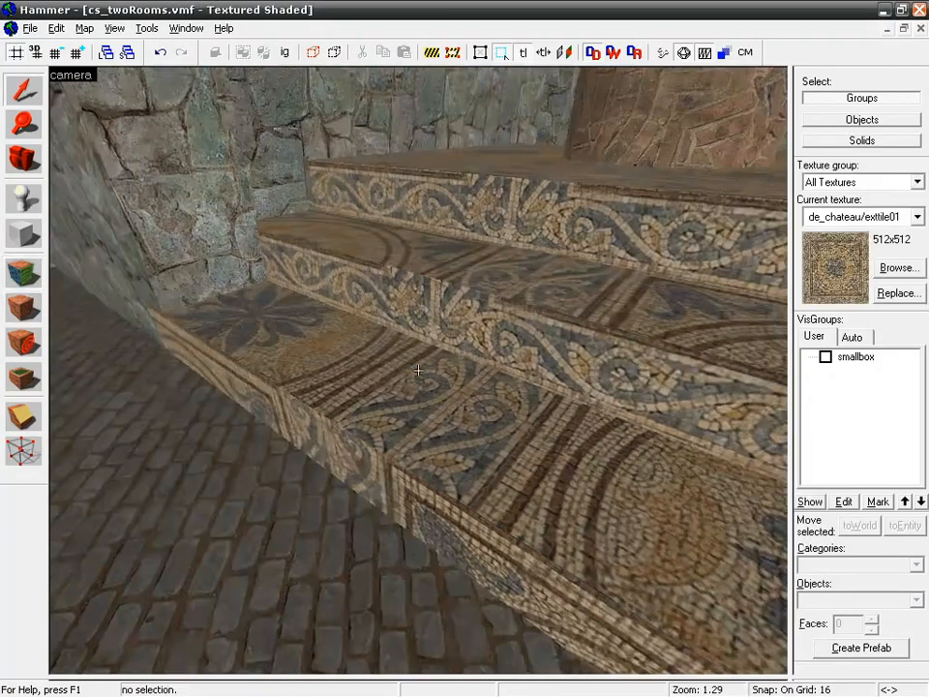
key(w)
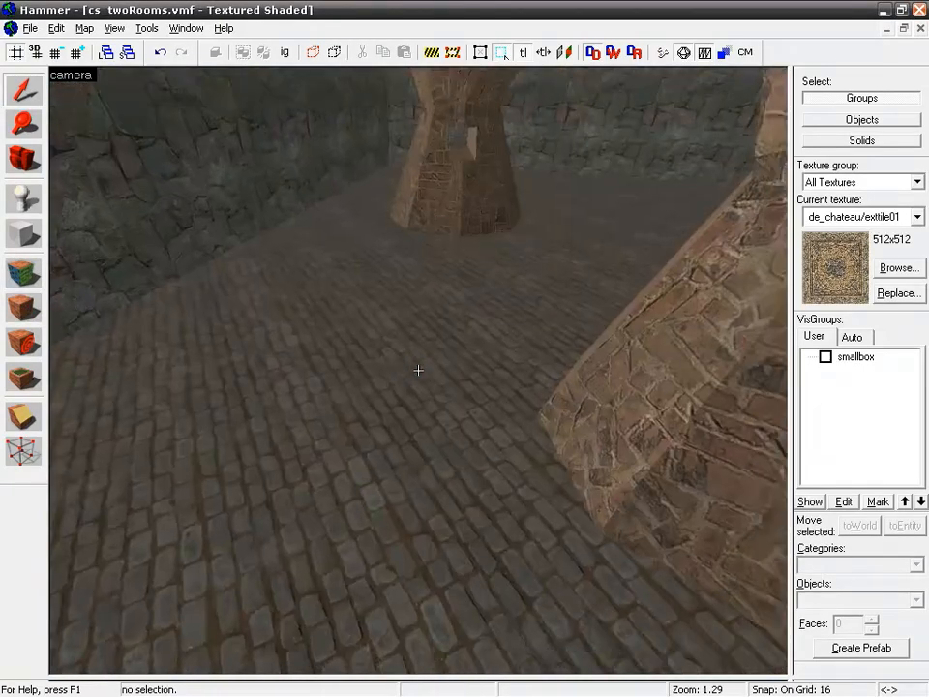
key(w)
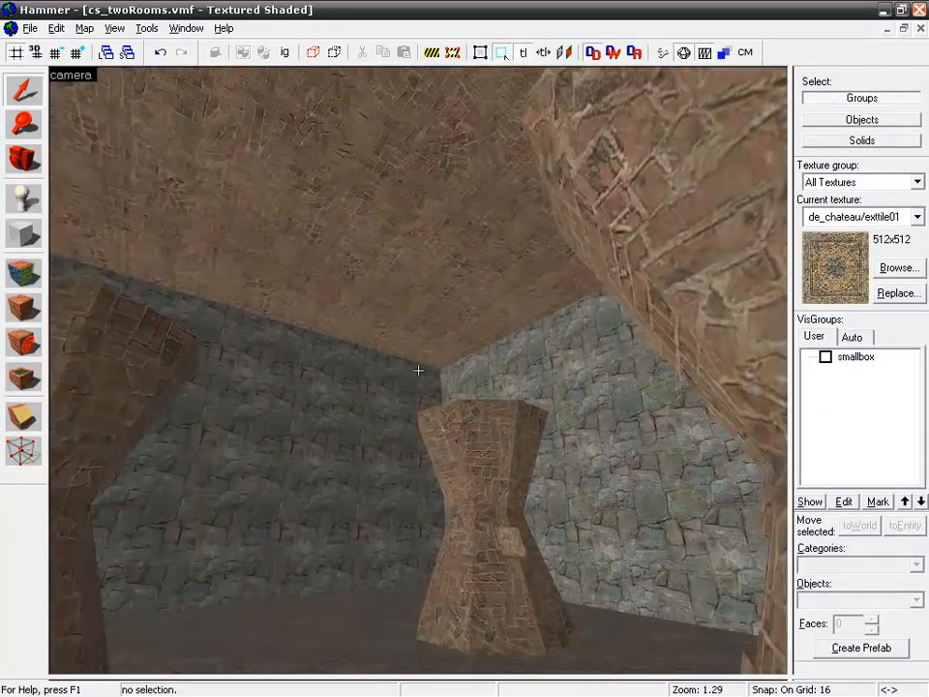
key(w)
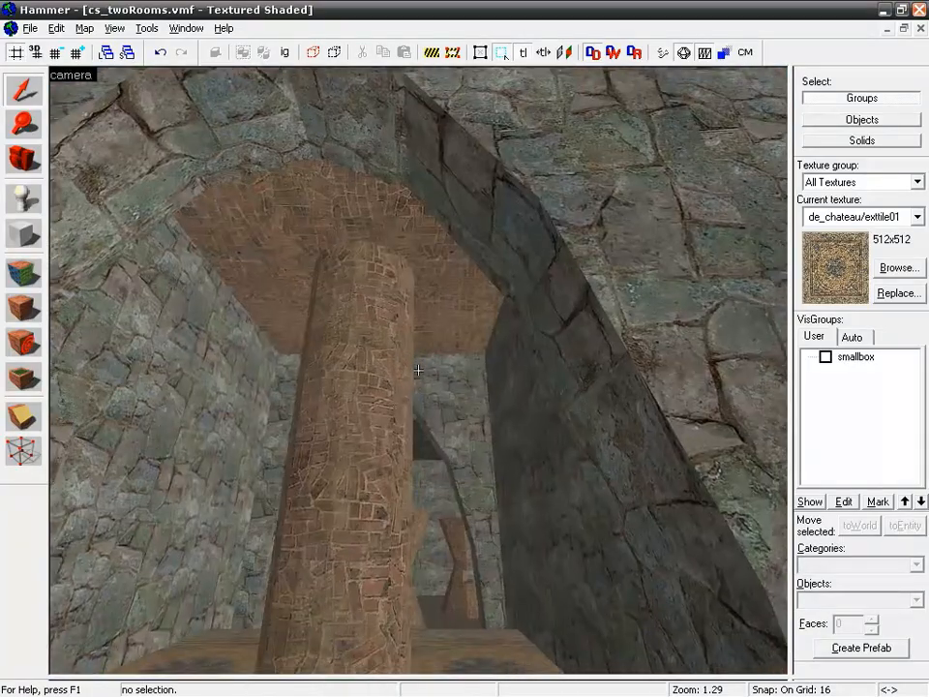
key(w)
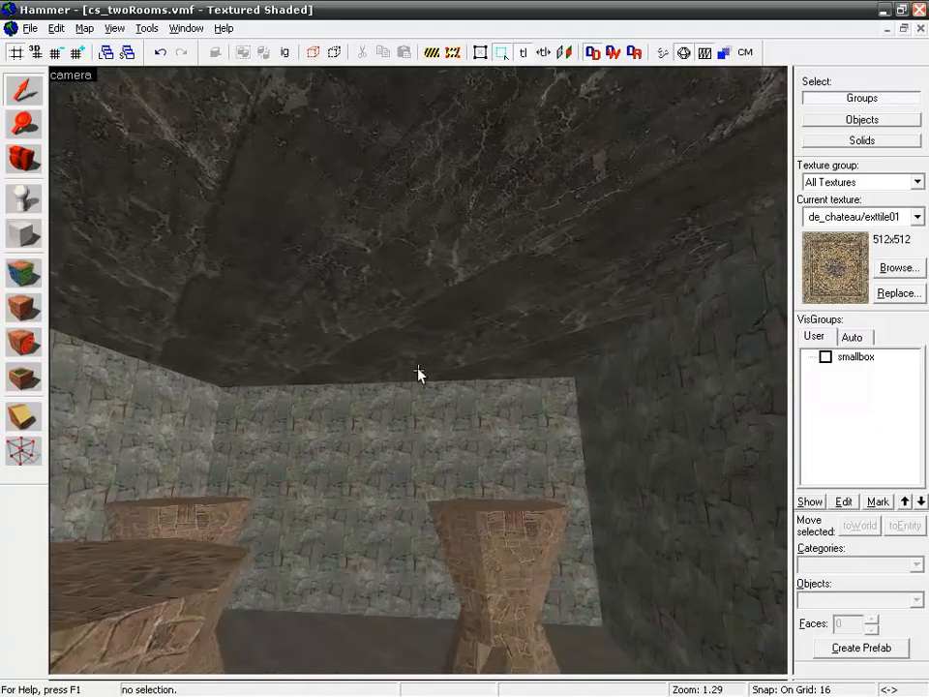
key(z)
click(410, 333)
key(z)
key(w)
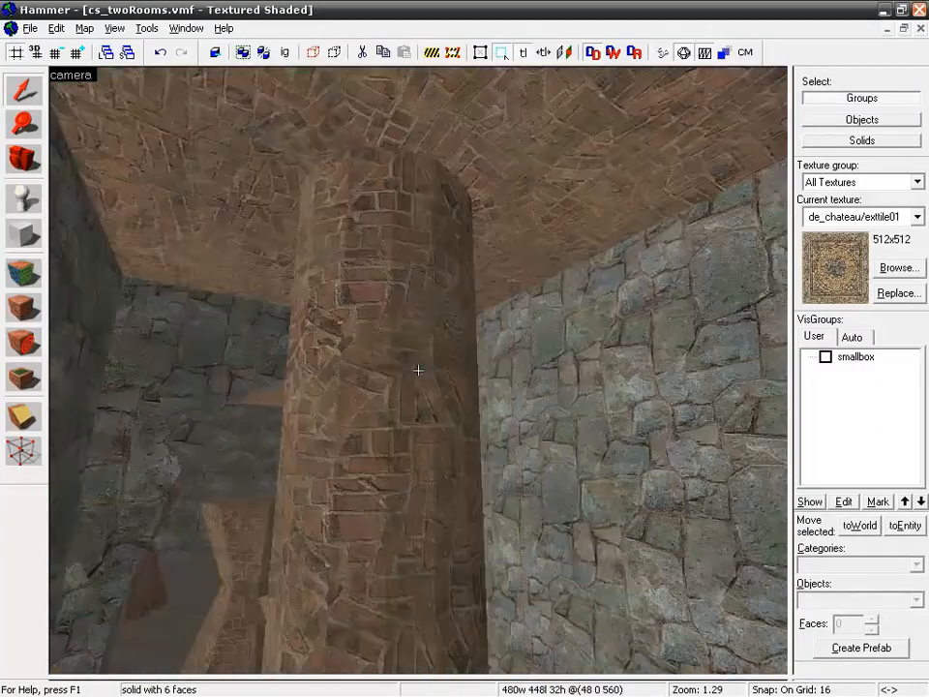
key(w)
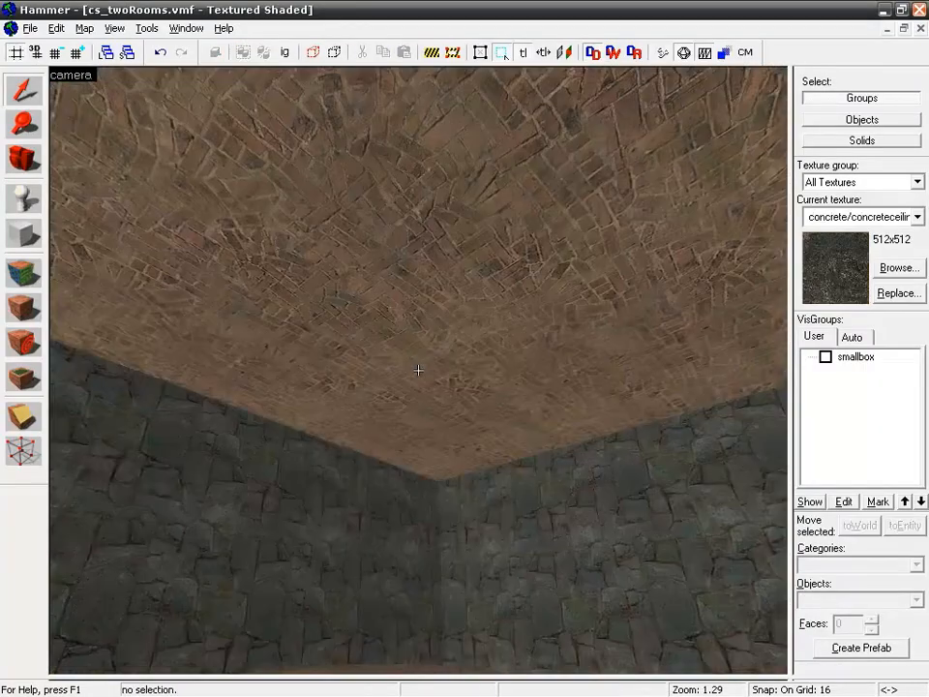
key(z)
key(shift+a)
right_click(420, 376)
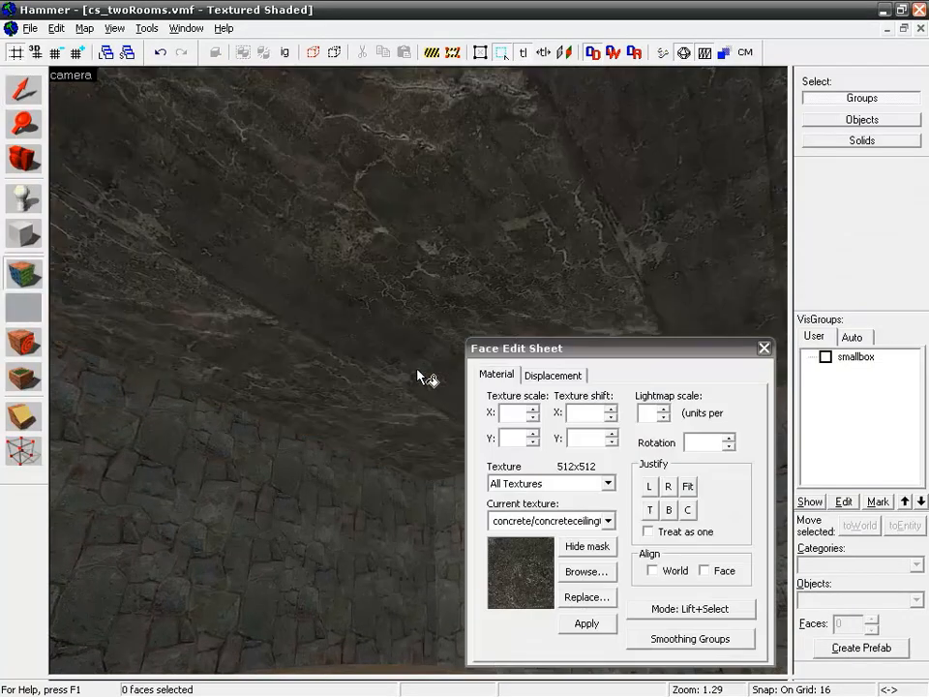
click(654, 444)
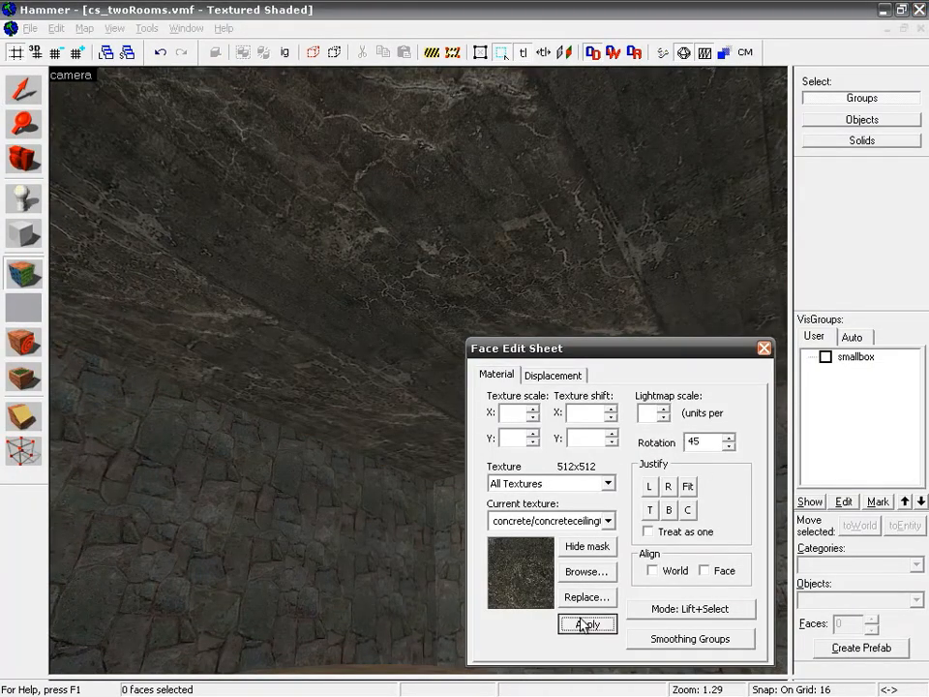
Select the concrete ceiling face, apply the texture rotation of 45 to it and leave face editing
click(515, 326)
drag(695, 441, 686, 441)
click(582, 618)
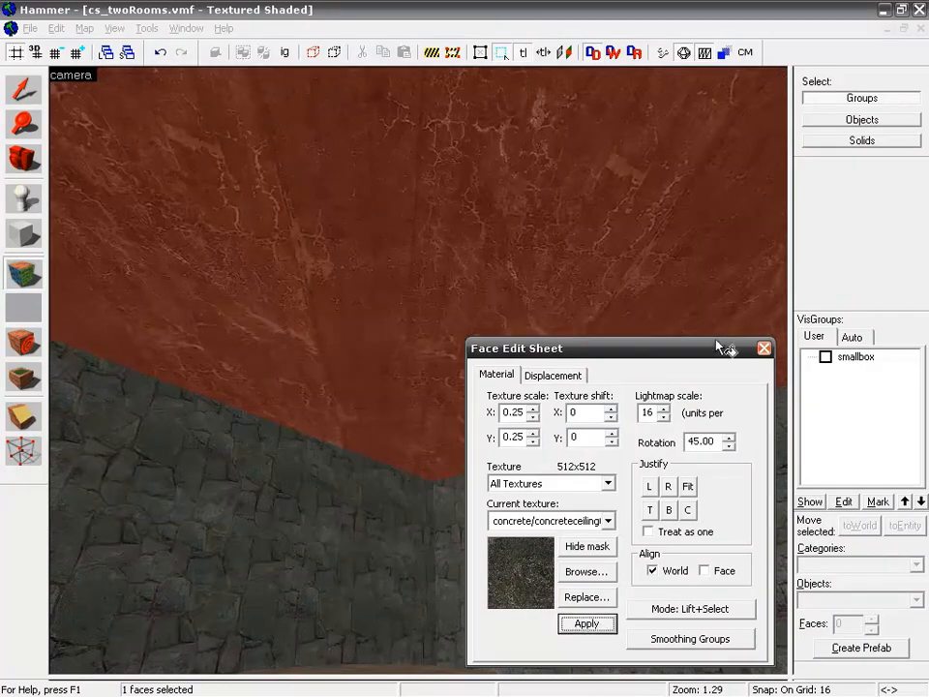
key(shift+s)
key(z)
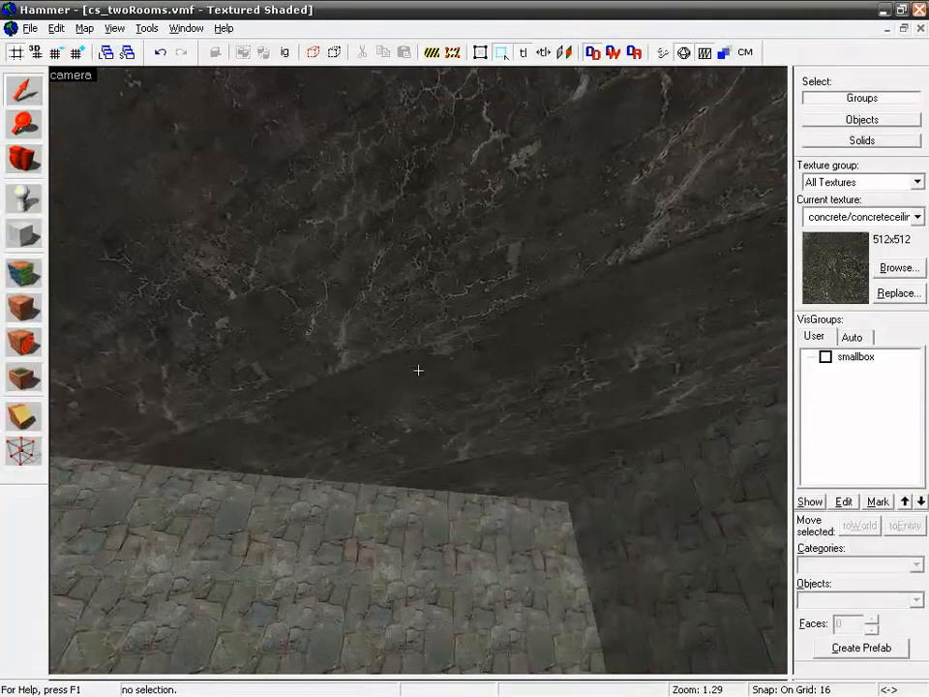
key(z)
click(432, 347)
key(shift+a)
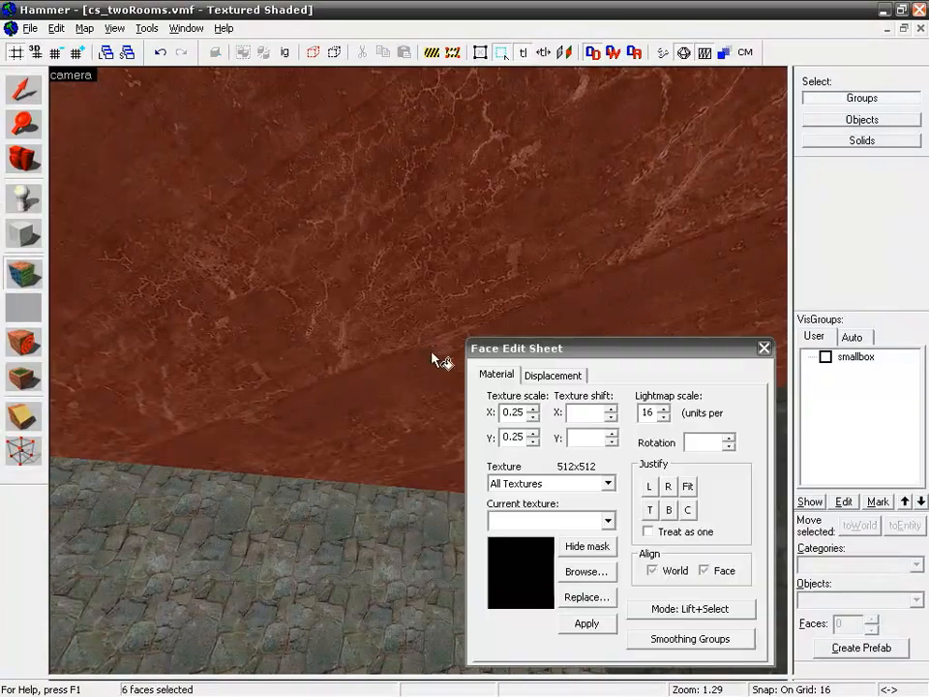
key(shift+s)
key(z)
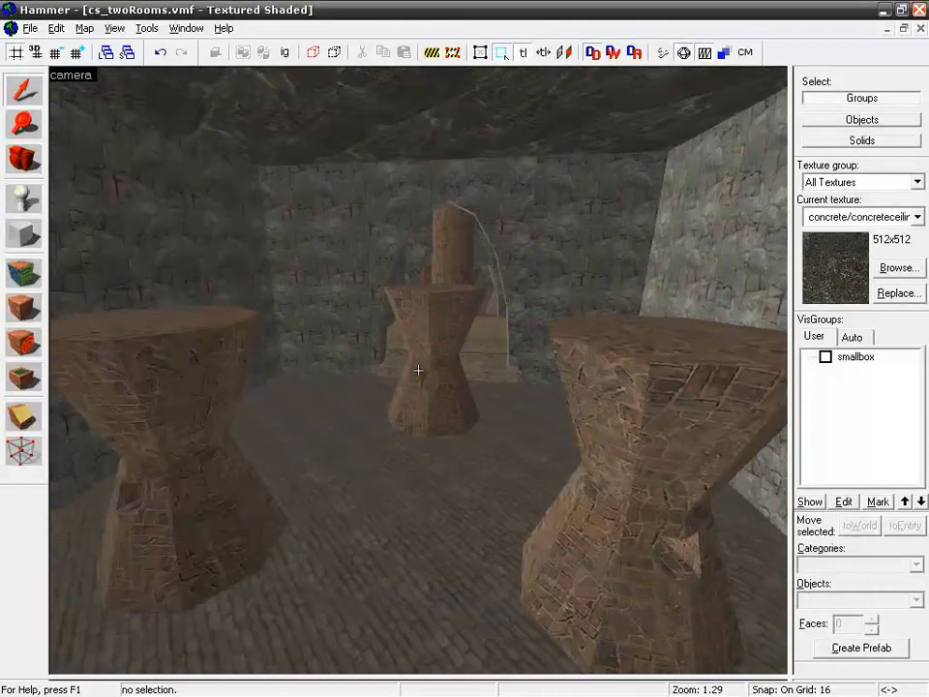
Open the nearest brick hourglass pillar in the Face Edit Sheet and select only the faces of its upper half
key(a)
key(z)
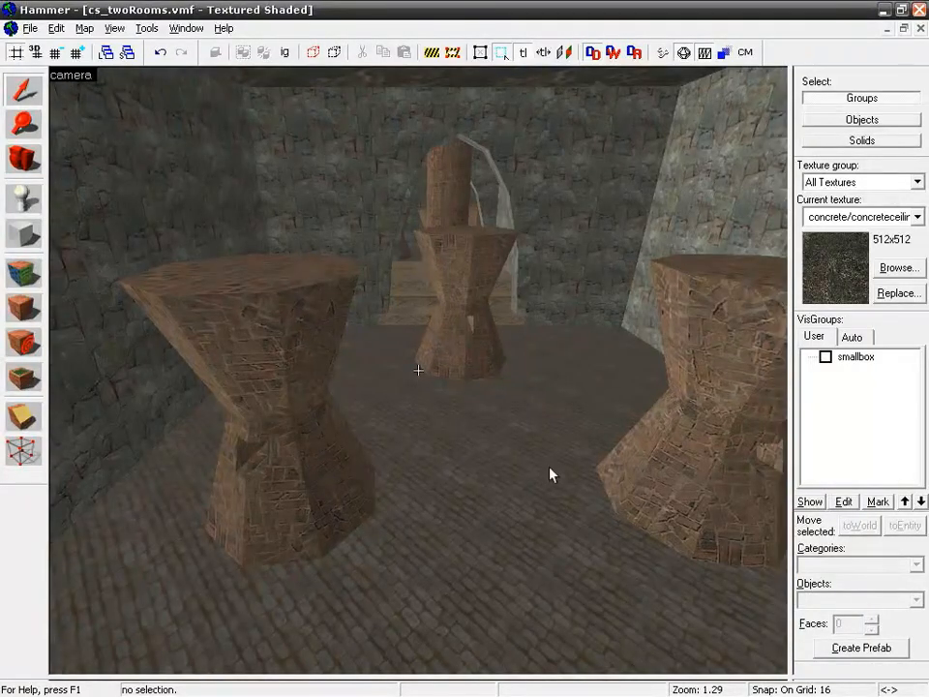
key(z)
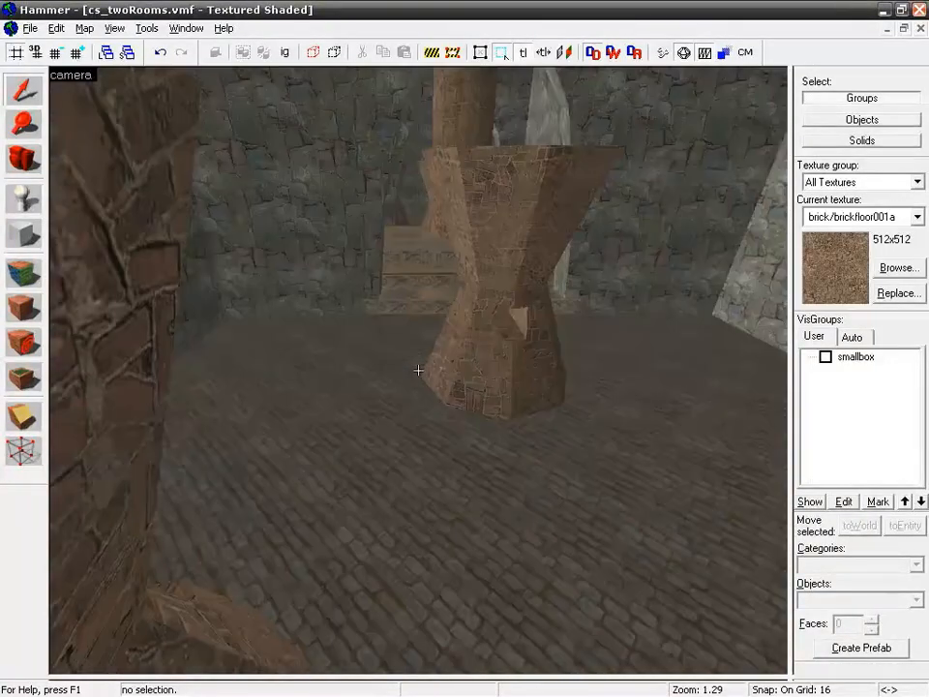
key(z)
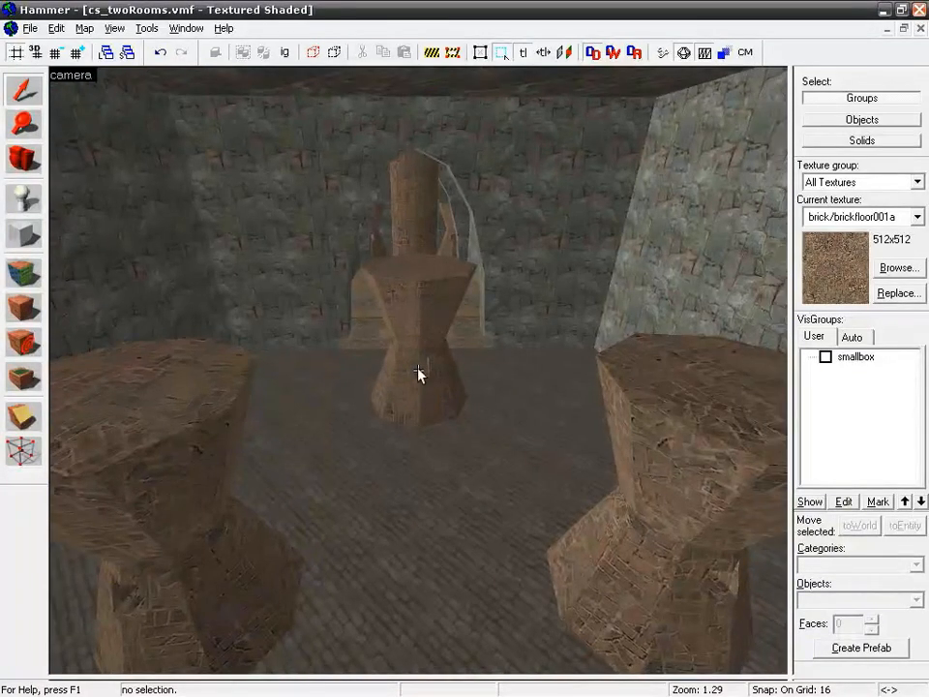
click(201, 442)
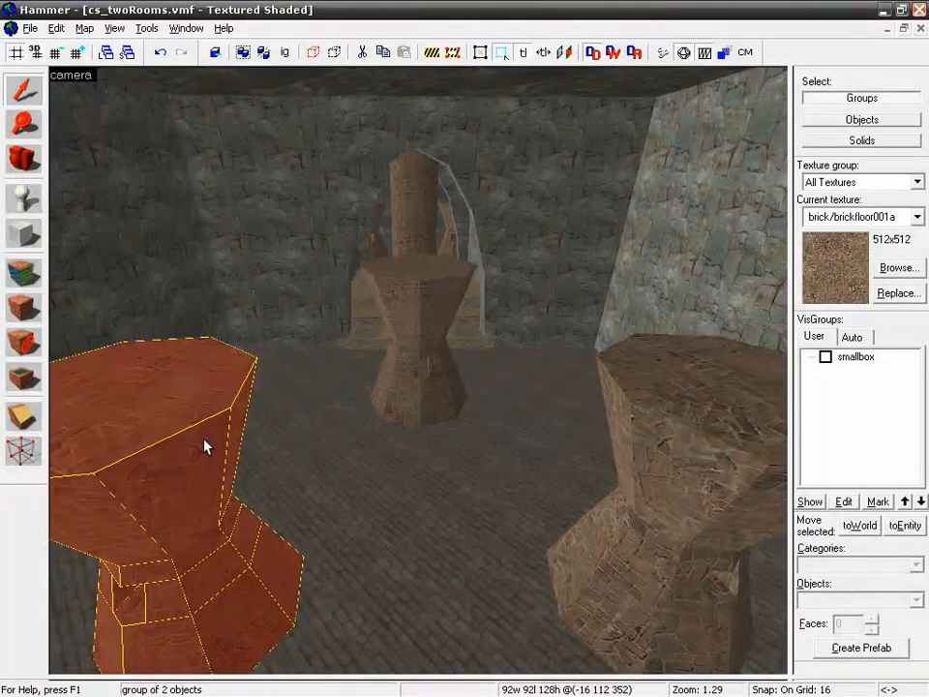
key(shift+a)
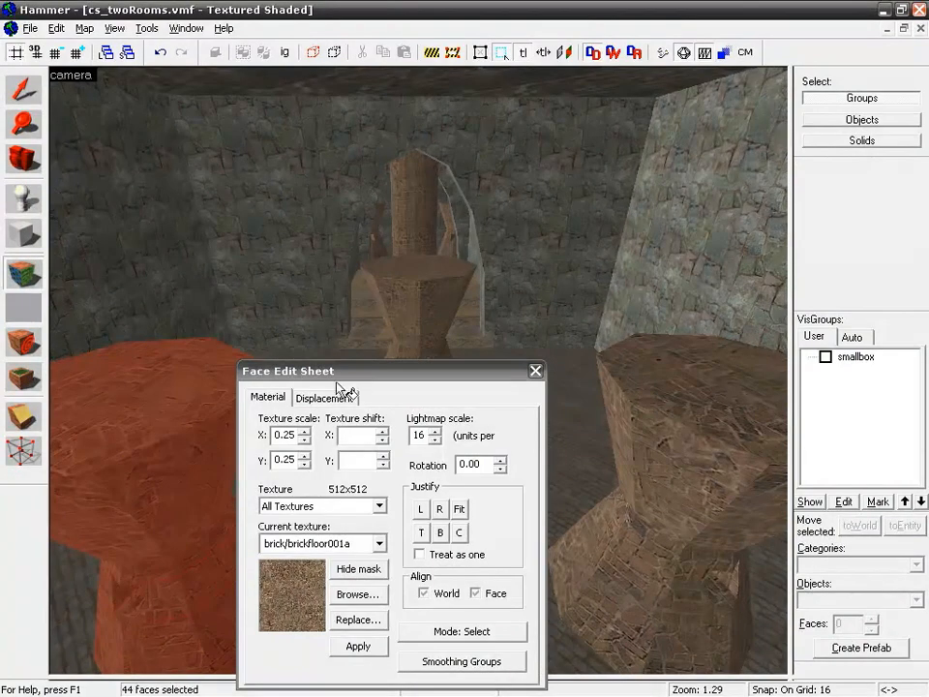
drag(363, 369, 436, 285)
shift+click(194, 457)
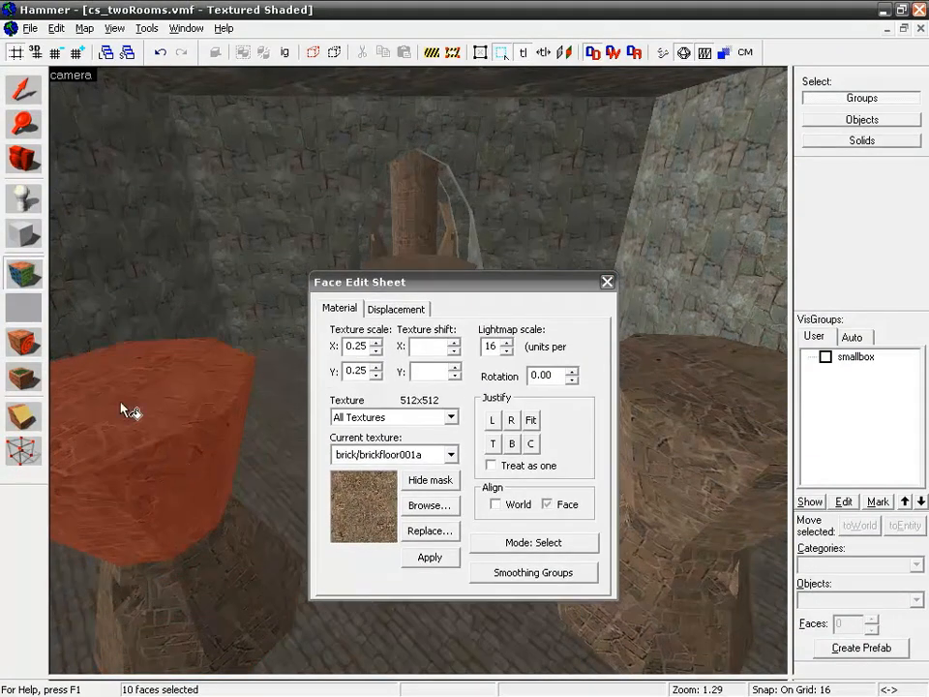
Filter the texture browser by "metal", choose cs_havana/metal02 and apply it to the pillar's upper half
click(423, 506)
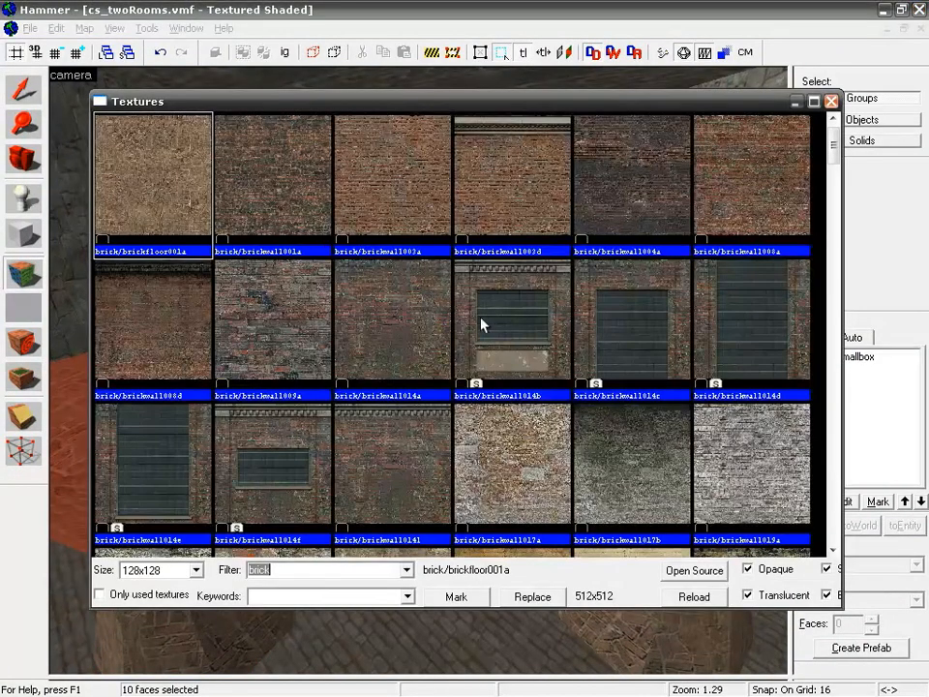
click(293, 568)
text(metal)
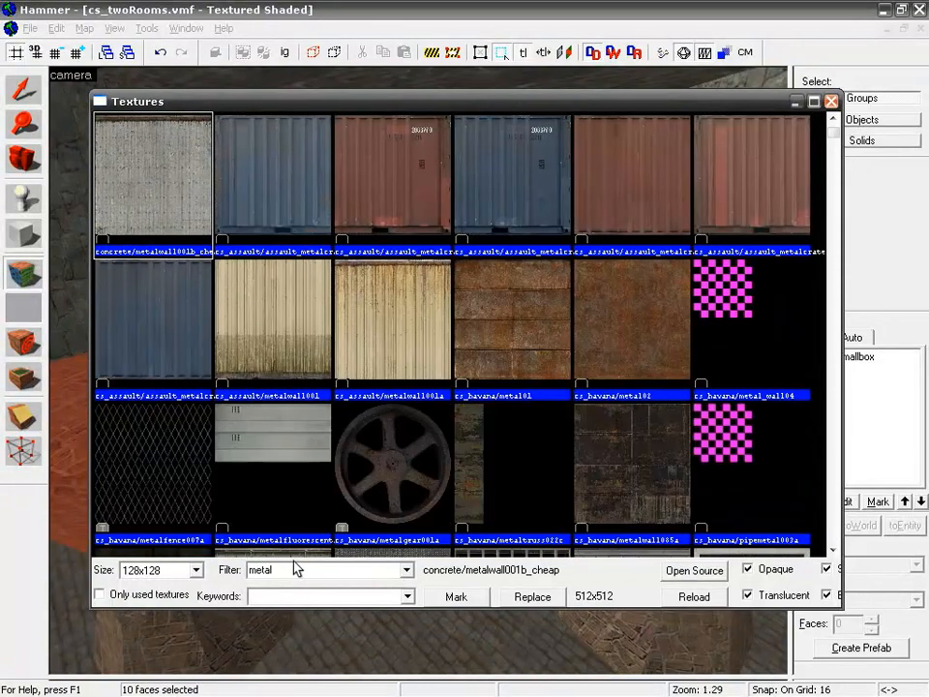
click(639, 323)
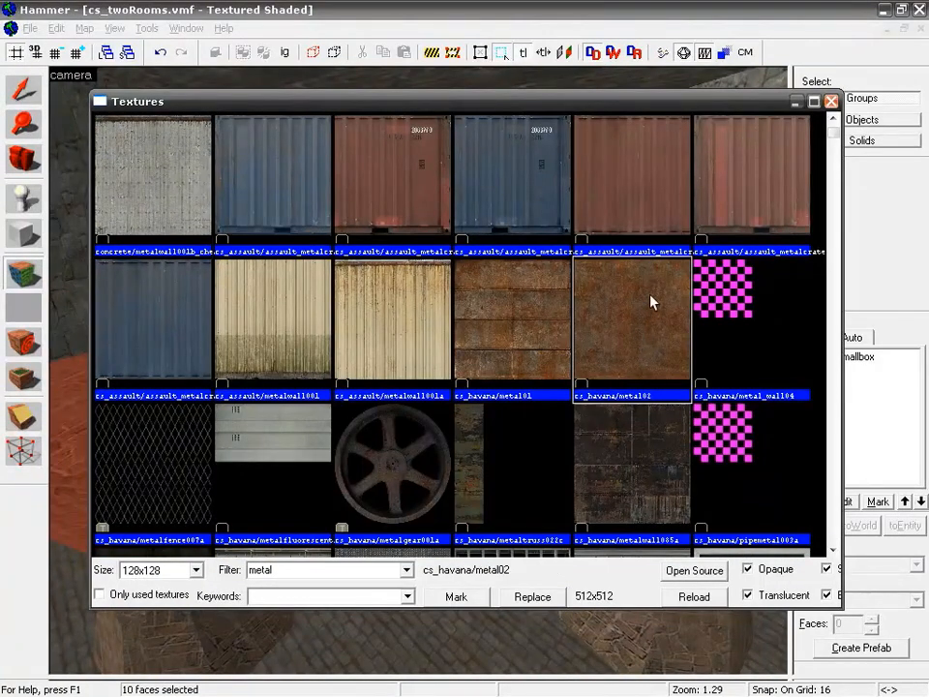
double_click(617, 366)
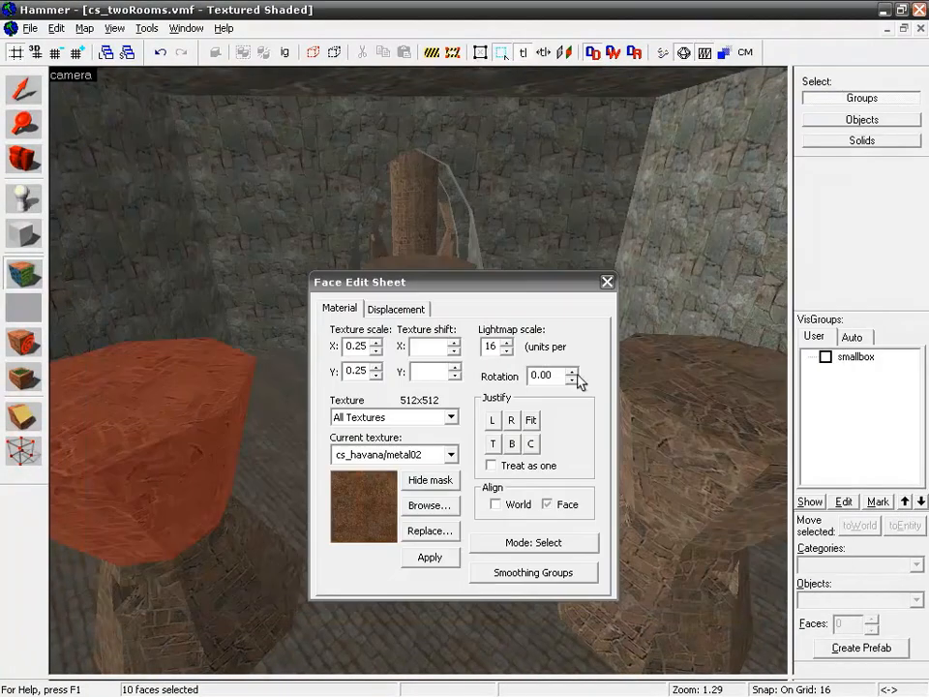
click(432, 559)
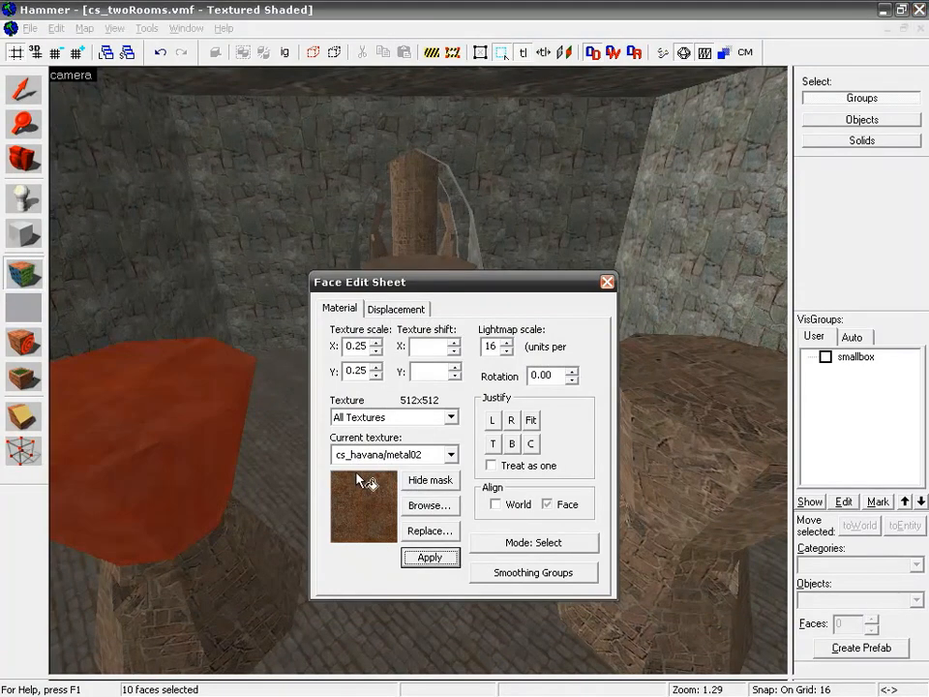
Fit the metal texture to each face of the pillar's upper half
key(z)
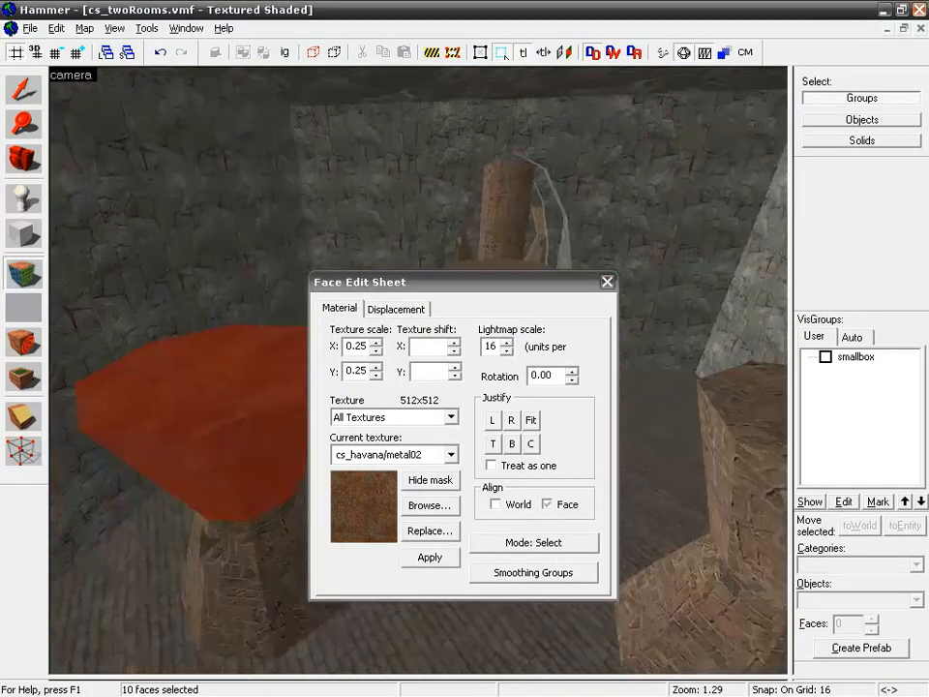
key(z)
click(532, 419)
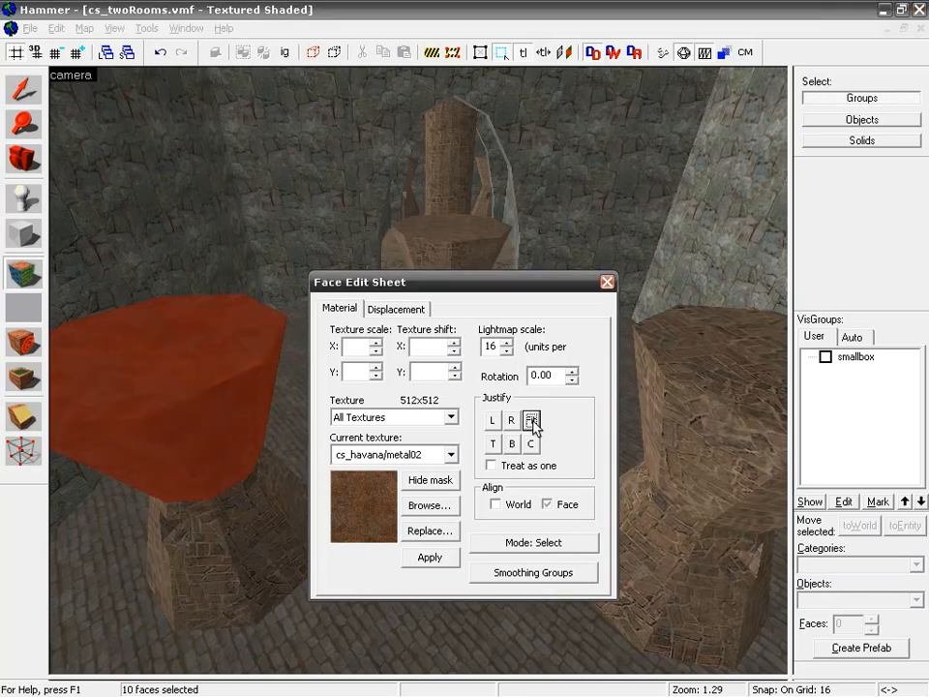
Put the metal texture on one lower face of the pillar, then select all faces of its lower half, including the middle pieces
right_click(251, 538)
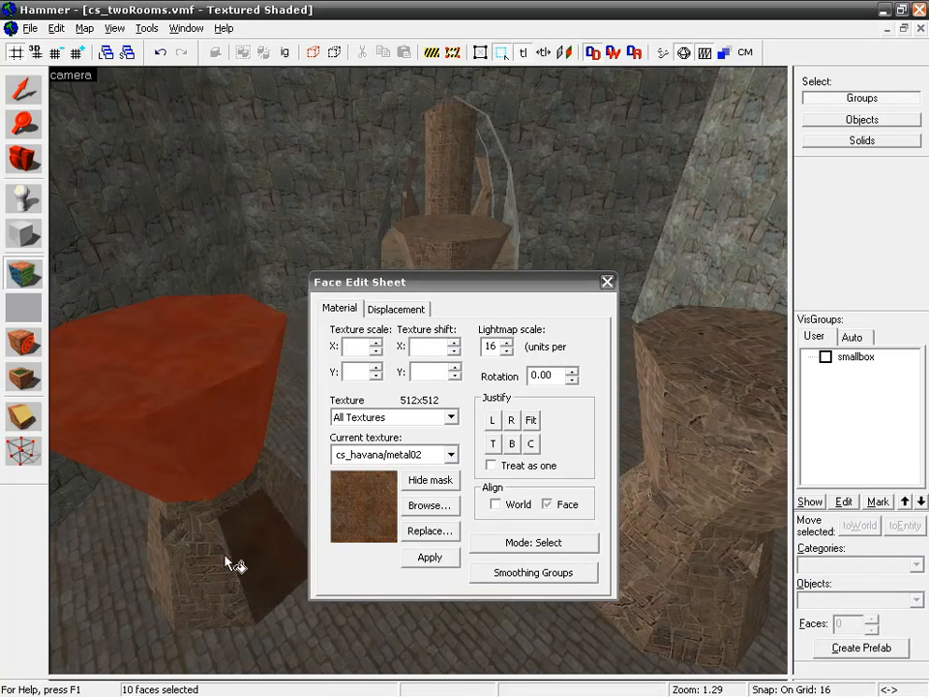
shift+click(230, 563)
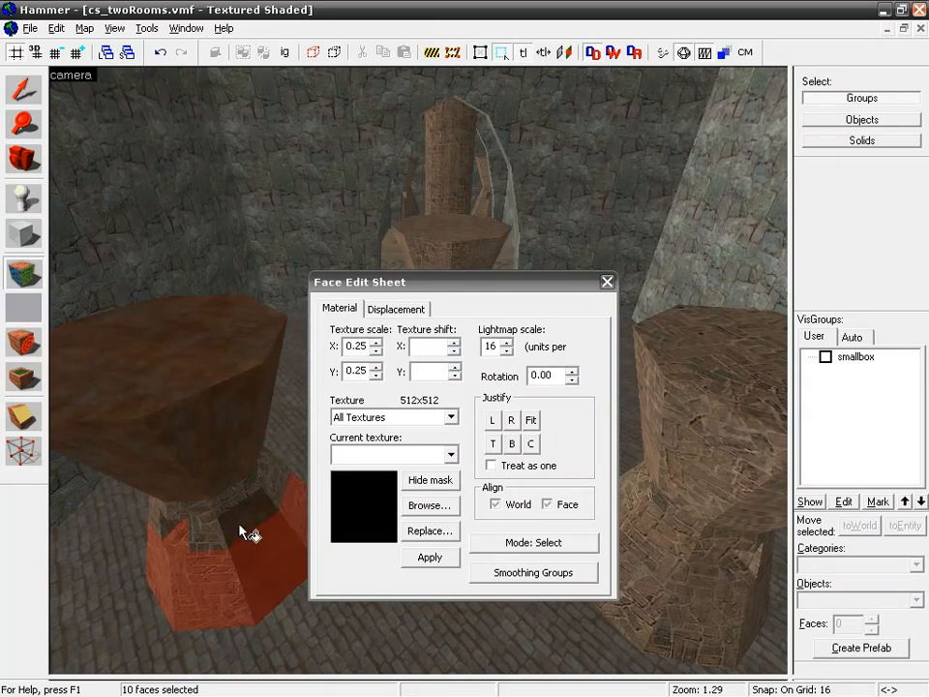
ctrl+shift+click(238, 528)
ctrl+shift+click(221, 517)
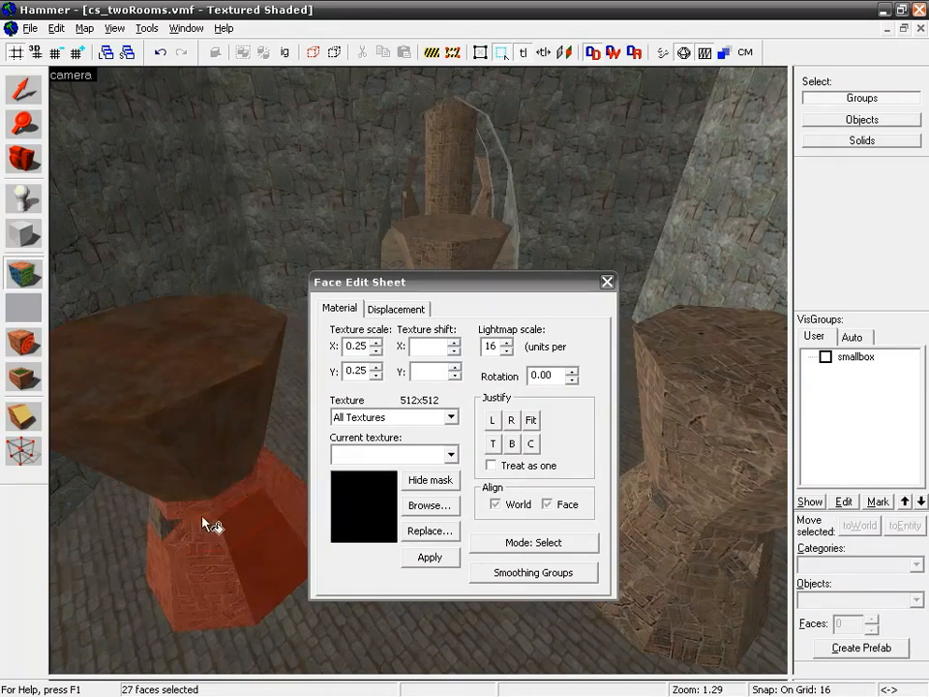
key(z)
key(w)
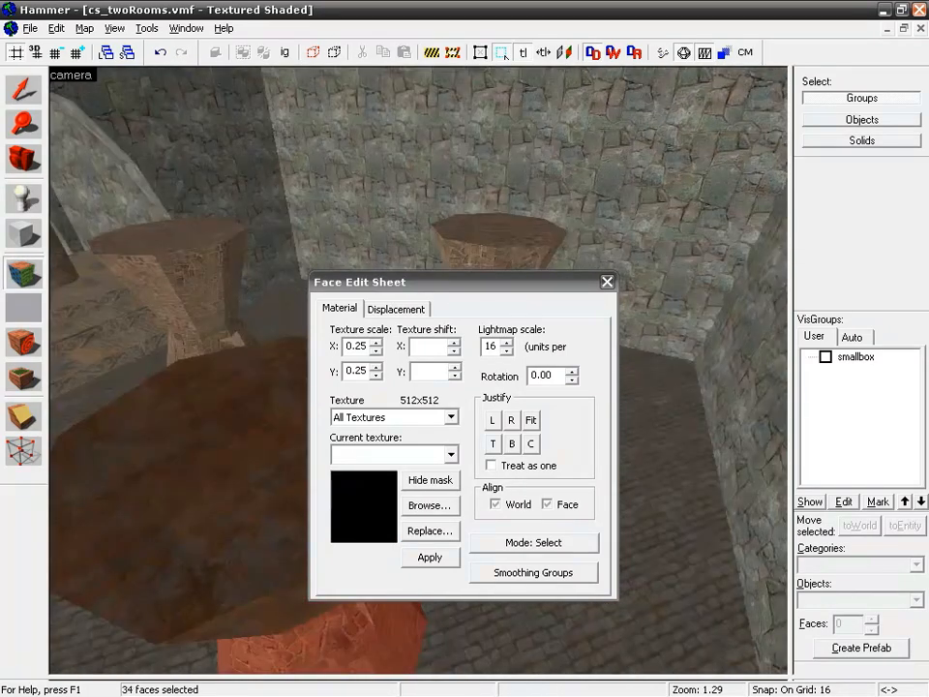
key(s)
key(w)
key(s)
key(a)
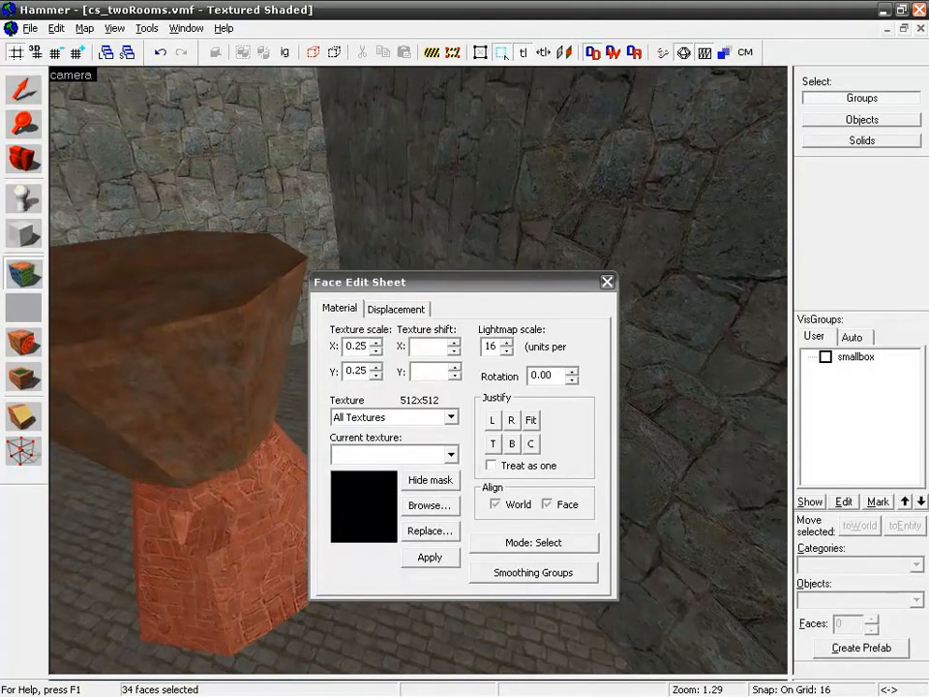
key(z)
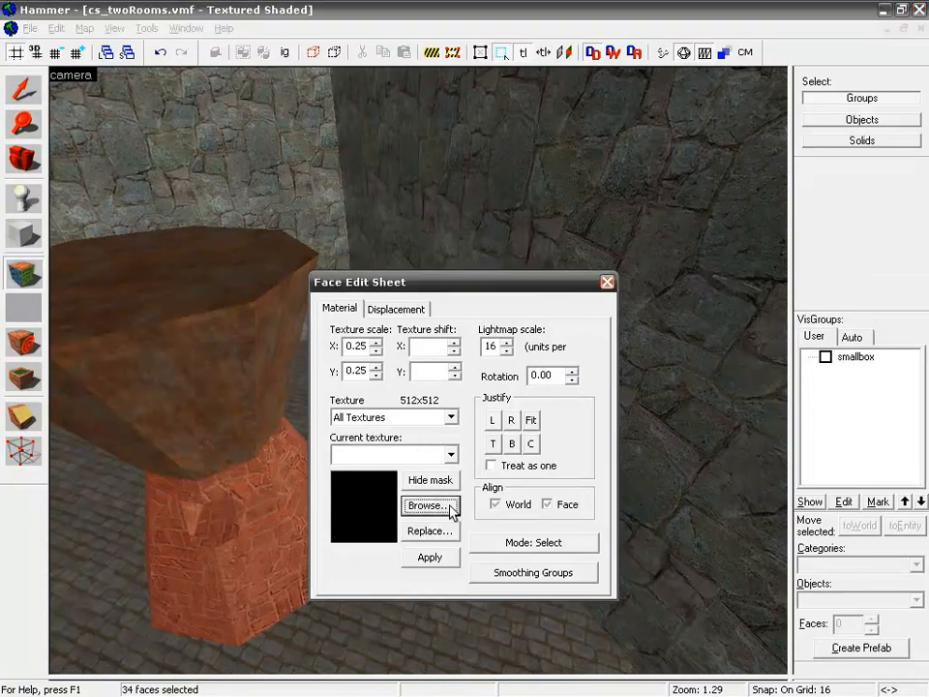
Apply cs_havana/metal02 to the pillar's lower half and fit it to each selected face
click(447, 506)
double_click(639, 331)
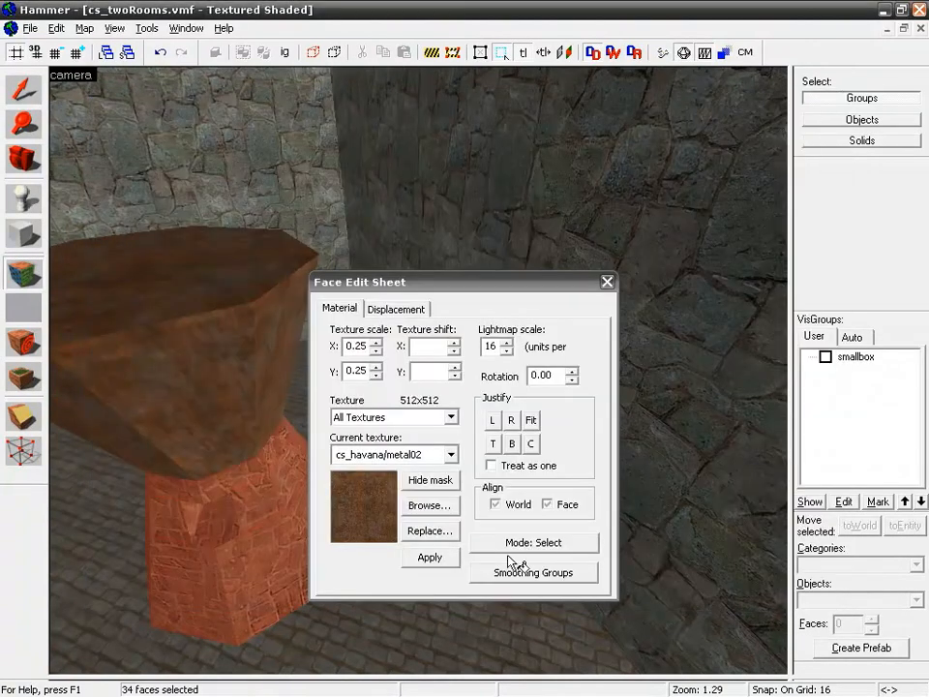
click(429, 557)
click(532, 420)
Inspect the metal-textured pillar from all sides, including the opening through its base, and close the Face Edit Sheet
key(z)
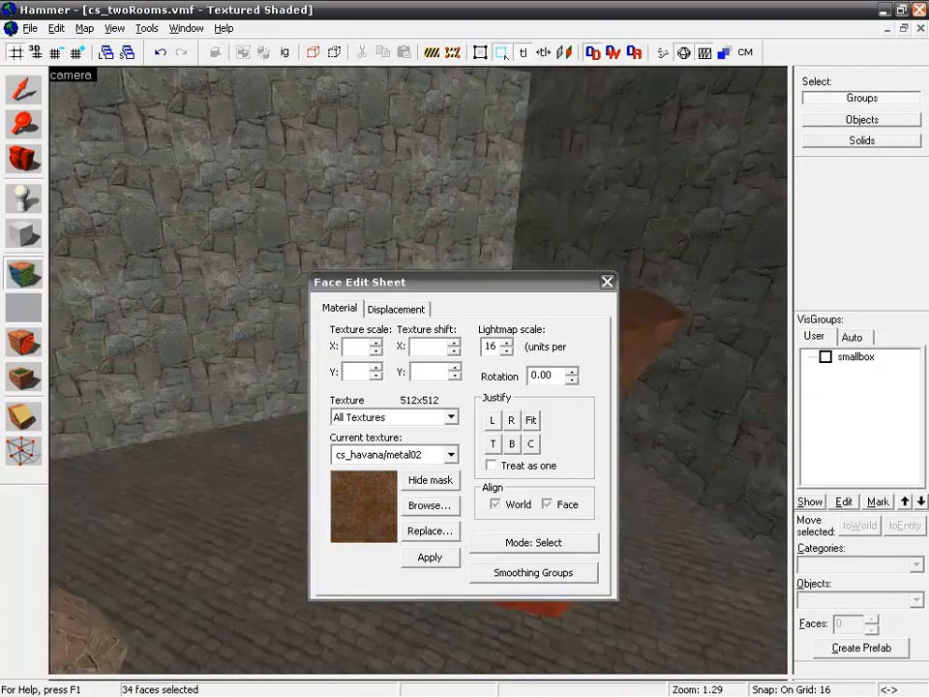
key(w)
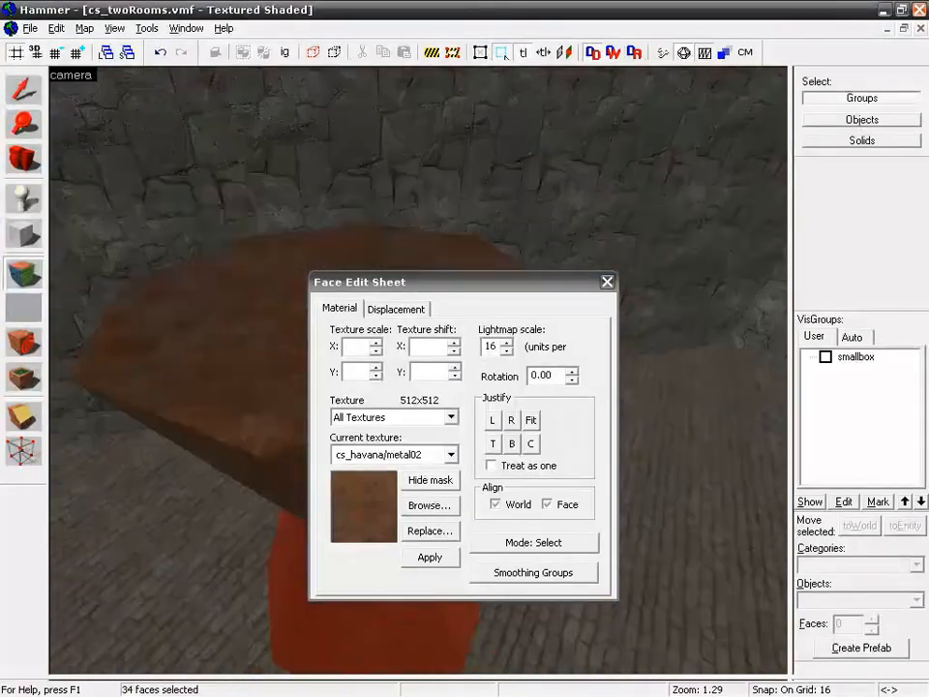
key(w)
key(z)
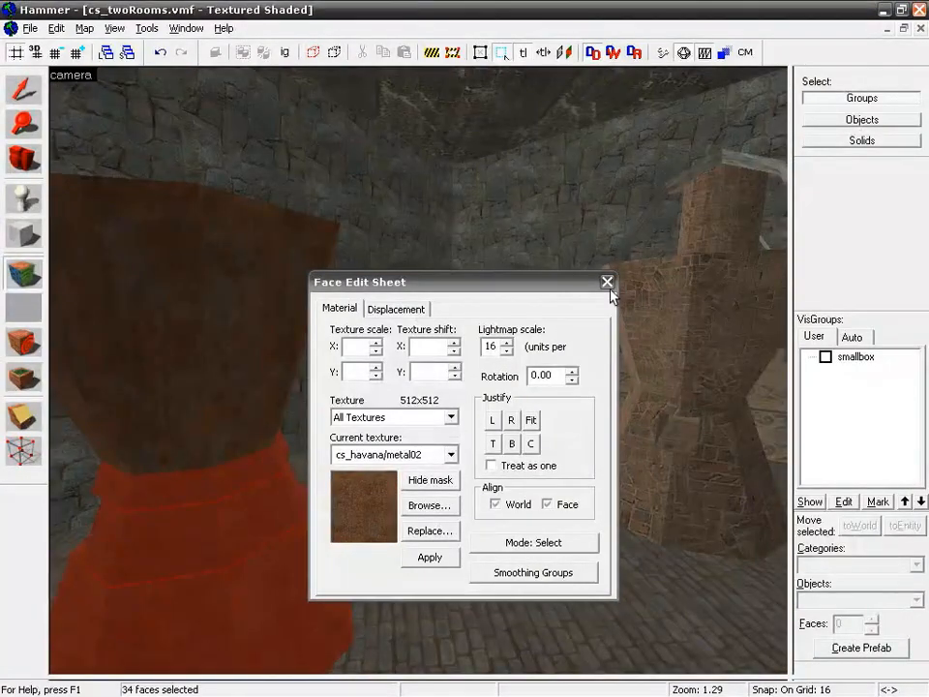
click(607, 282)
key(z)
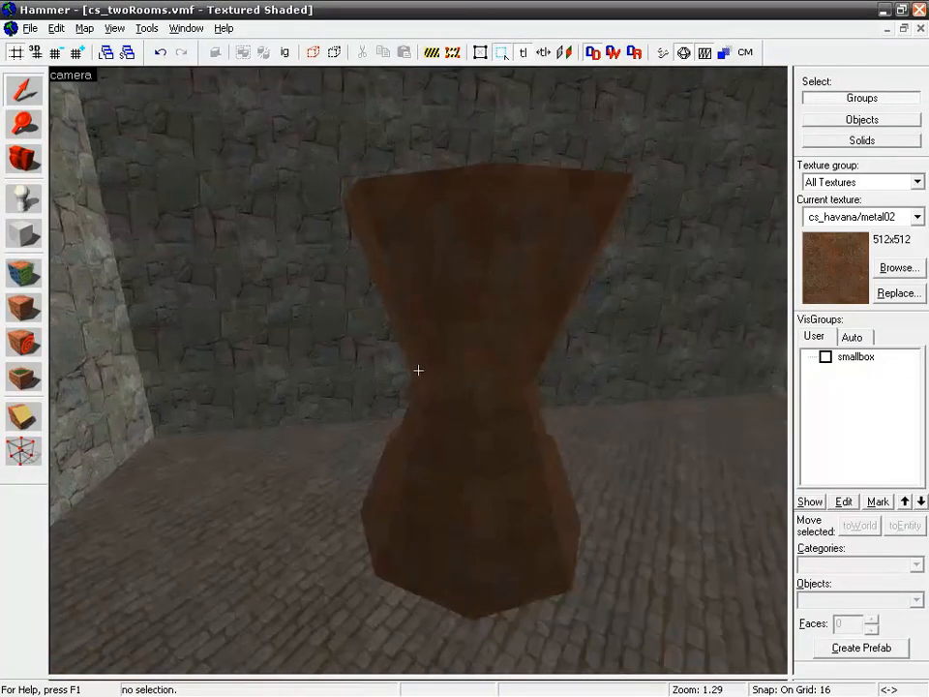
key(w)
key(w)
key(d)
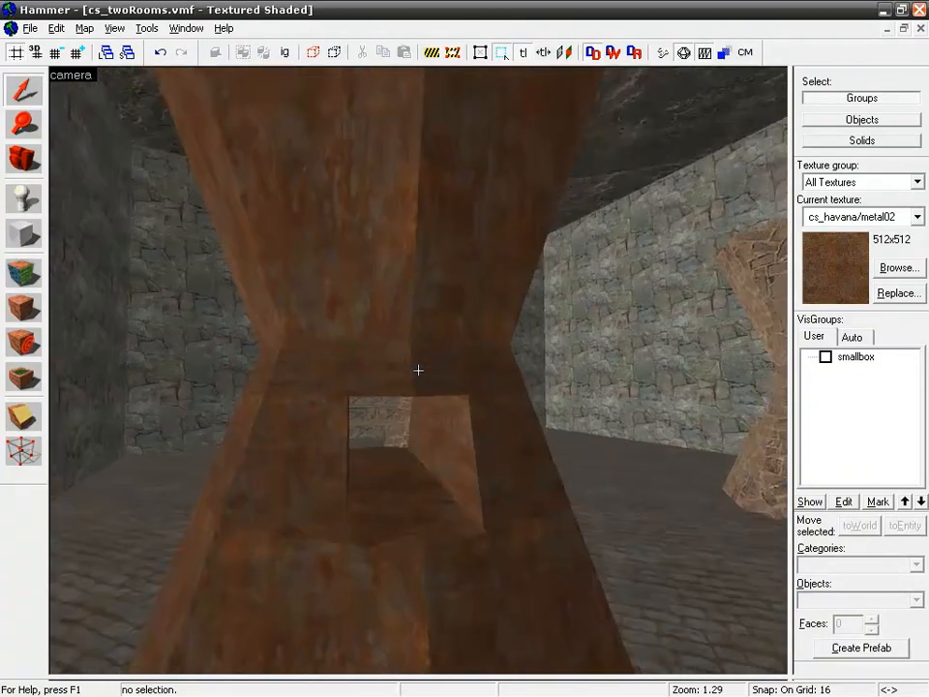
key(s)
key(d)
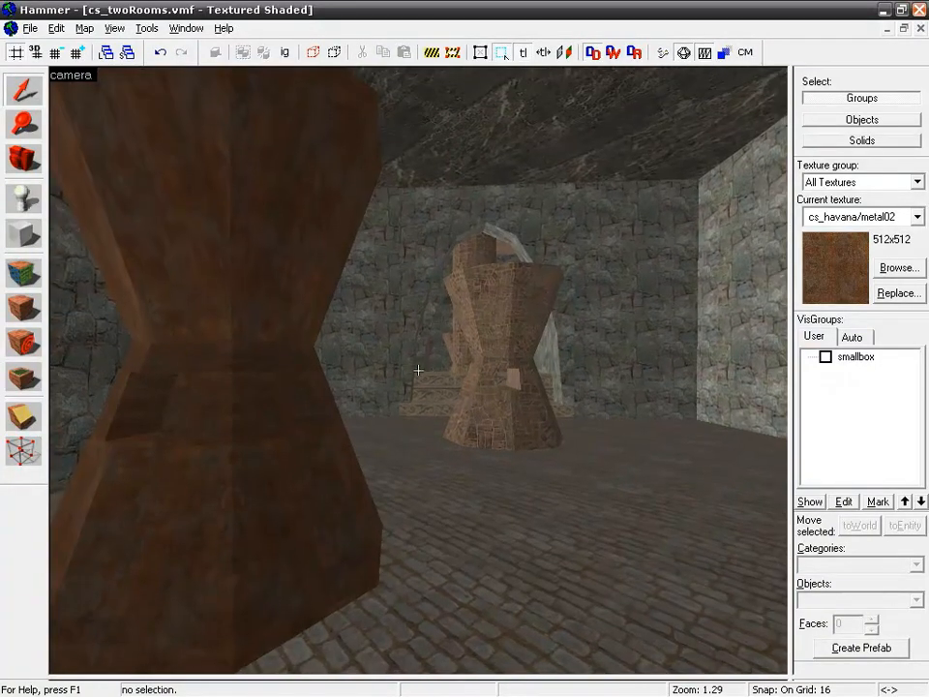
Select the two other brick hourglass pillars in this room together
key(z)
click(296, 425)
click(501, 397)
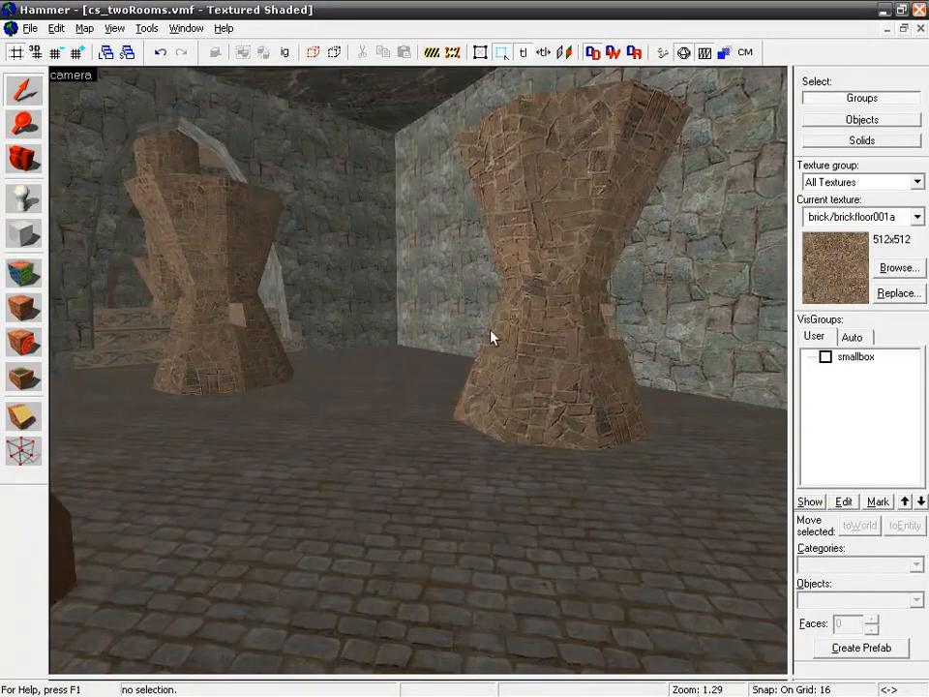
click(517, 345)
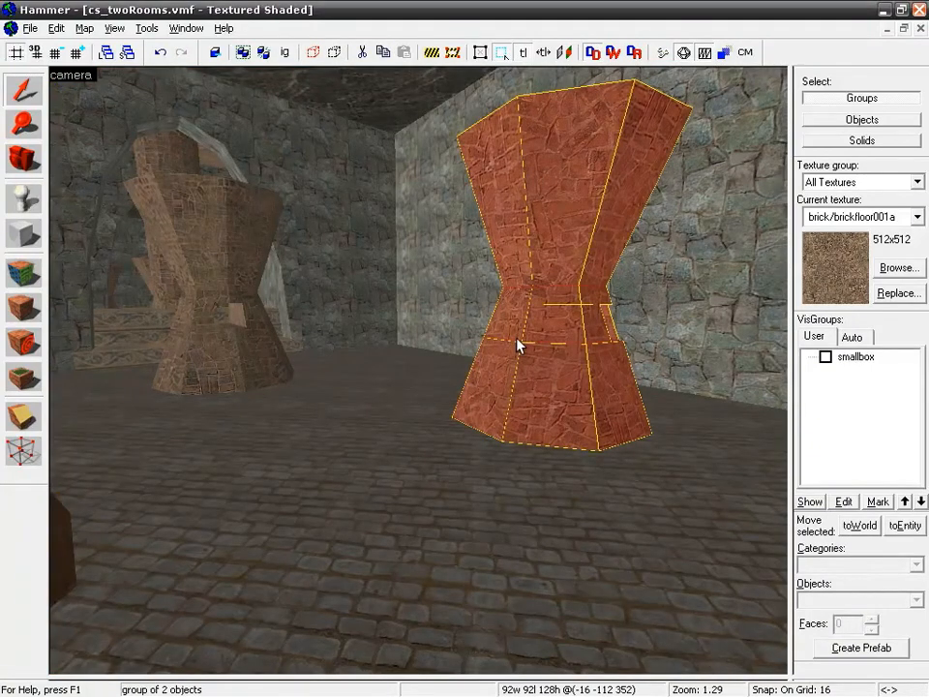
ctrl+click(242, 328)
Select the three brick hourglass pillars in the room beyond the archway together
key(z)
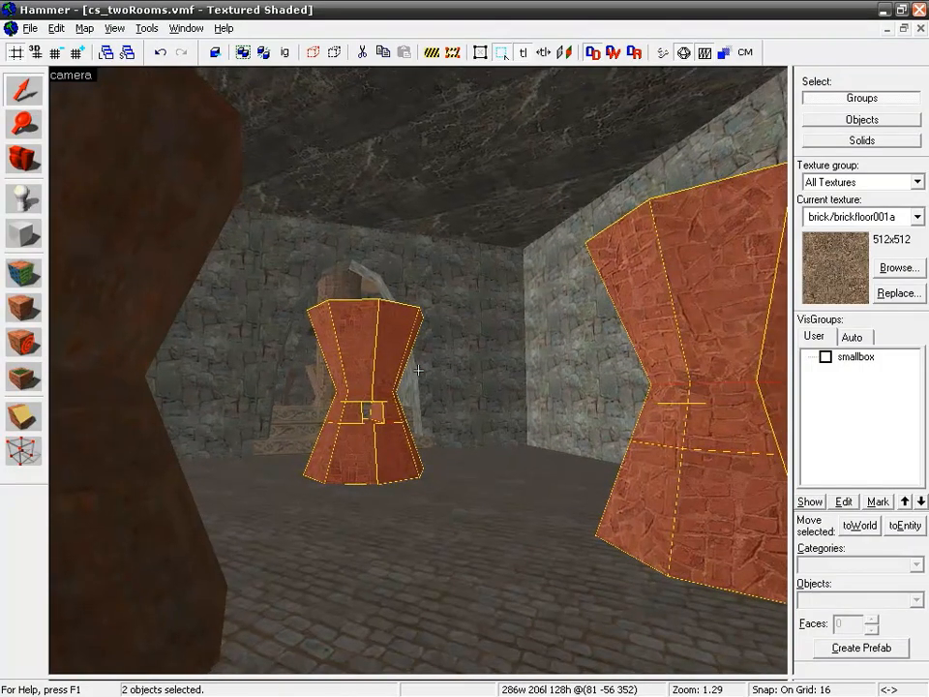
key(z)
key(w)
key(w)
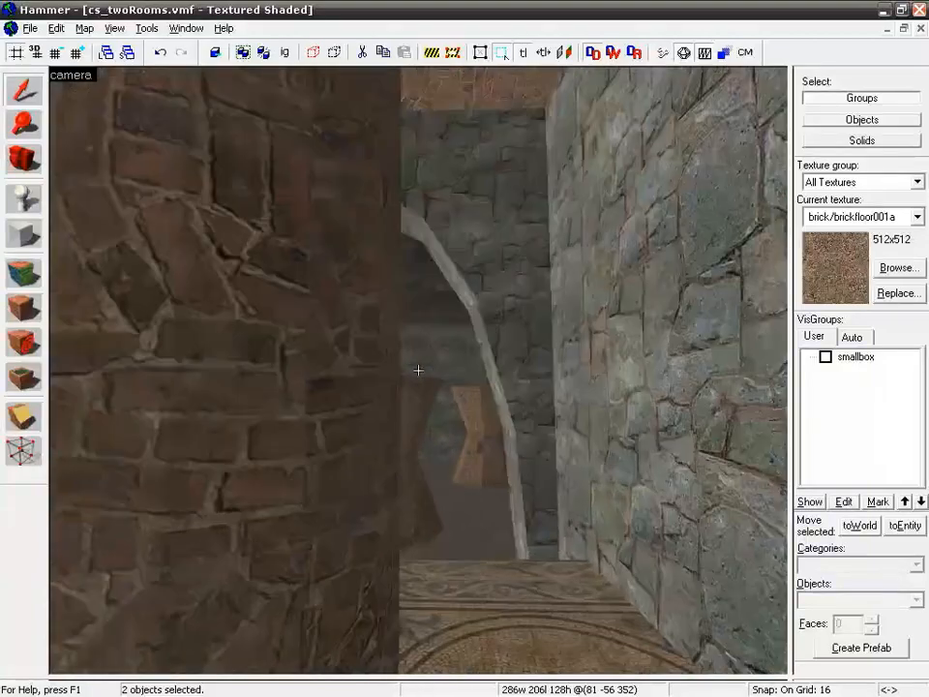
key(w)
key(z)
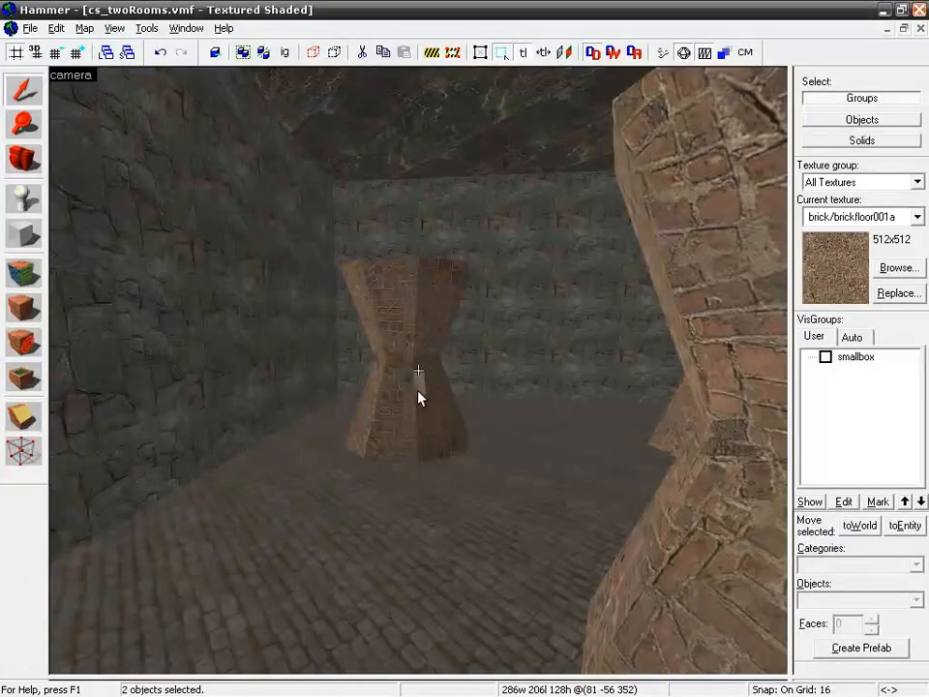
click(424, 422)
ctrl+click(683, 524)
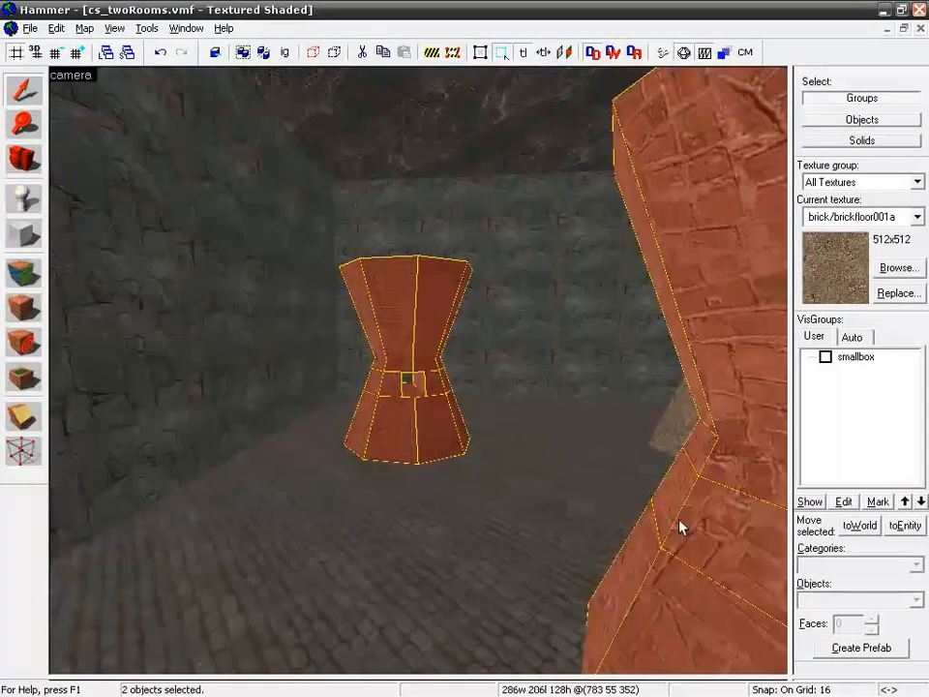
key(z)
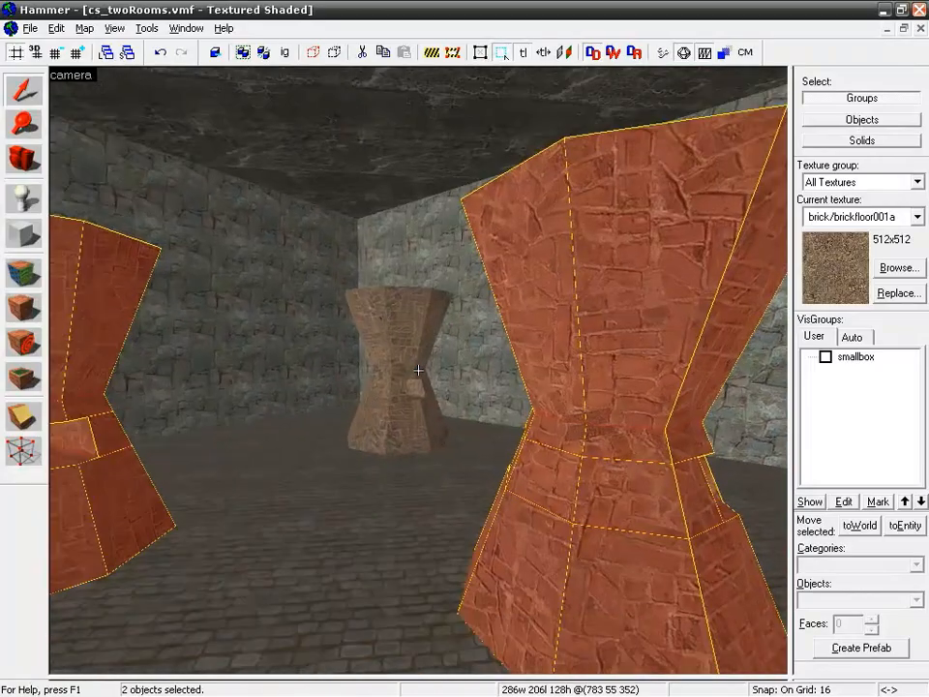
key(z)
ctrl+click(408, 410)
Add the two brick hourglass pillars in the opposite room and the round column on the mosaic landing to the selection
key(z)
key(w)
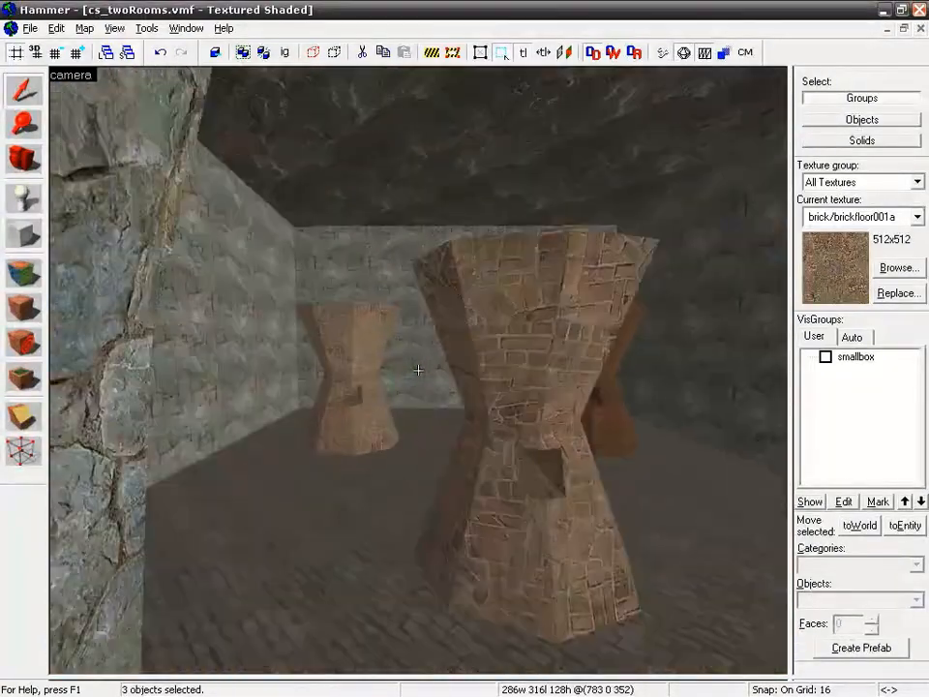
key(z)
ctrl+click(366, 404)
ctrl+click(477, 400)
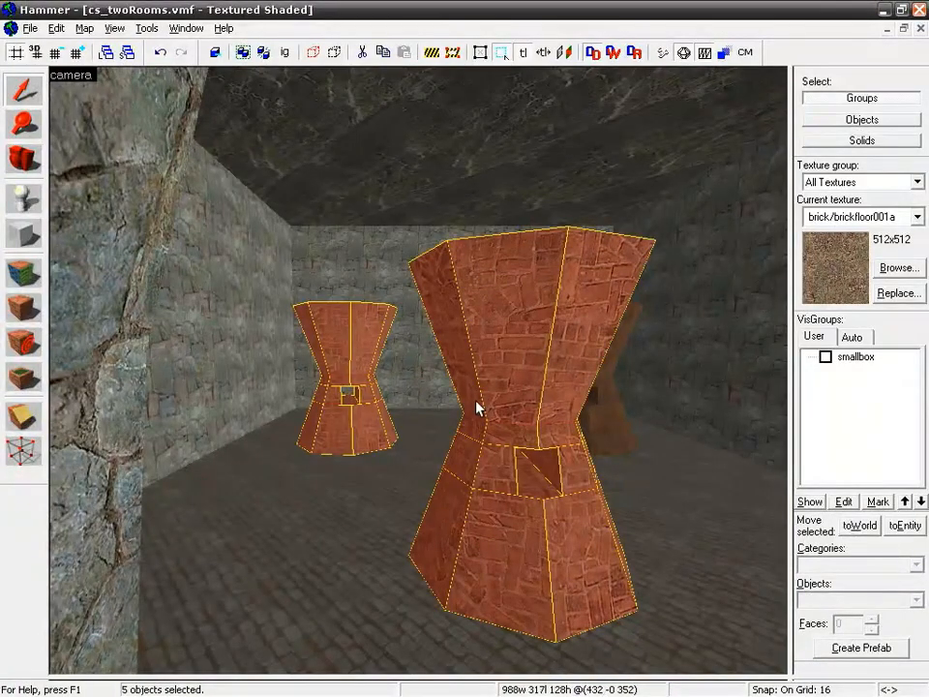
key(z)
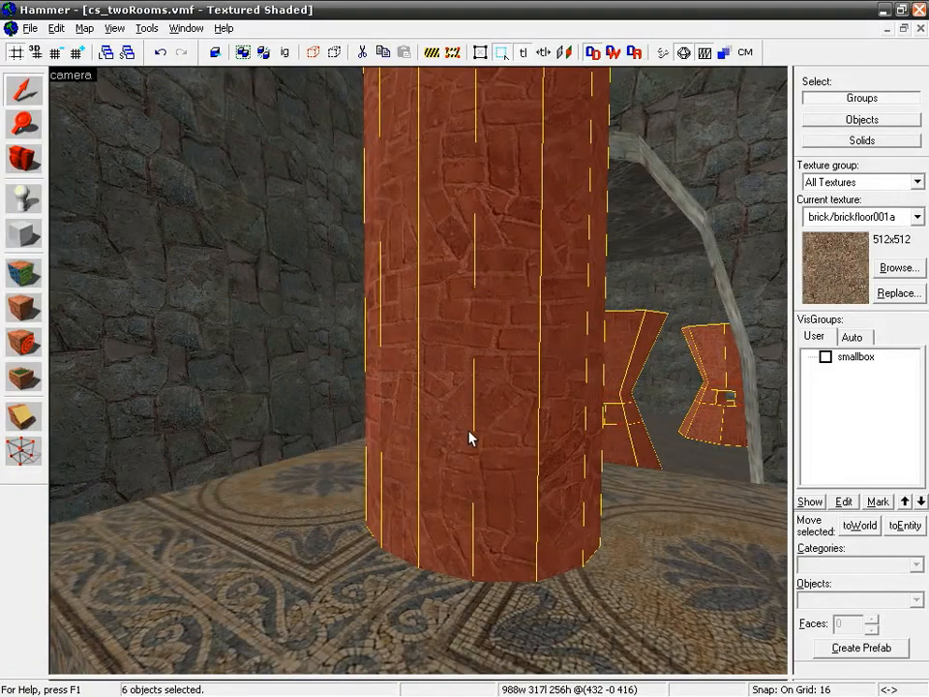
key(z)
key(w)
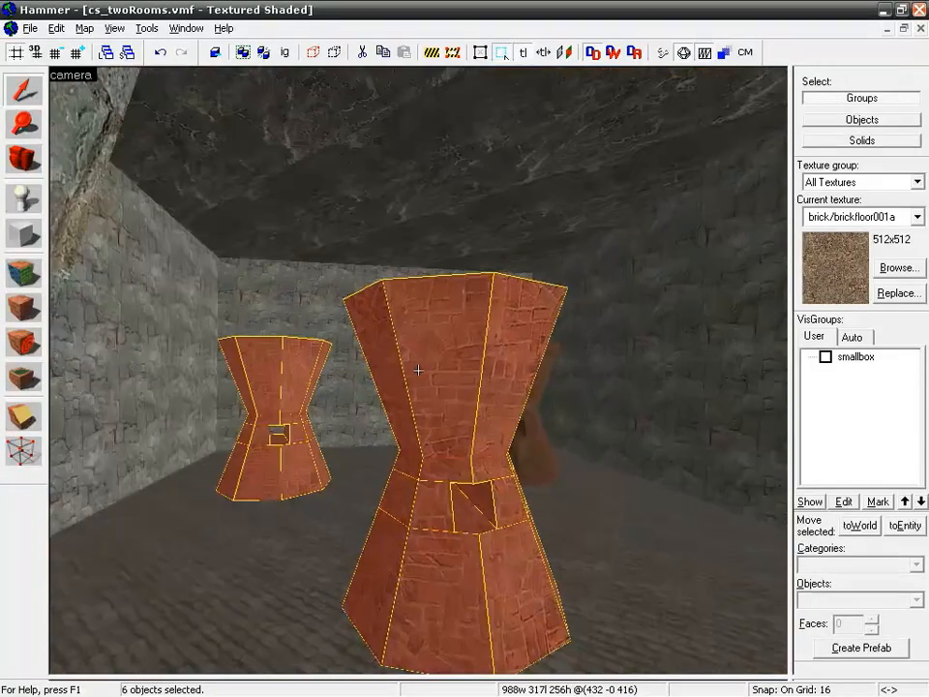
Apply cs_havana/metal02 to all faces of the selected pillars and column, fit it to each face, and close the Face Edit Sheet
key(shift+a)
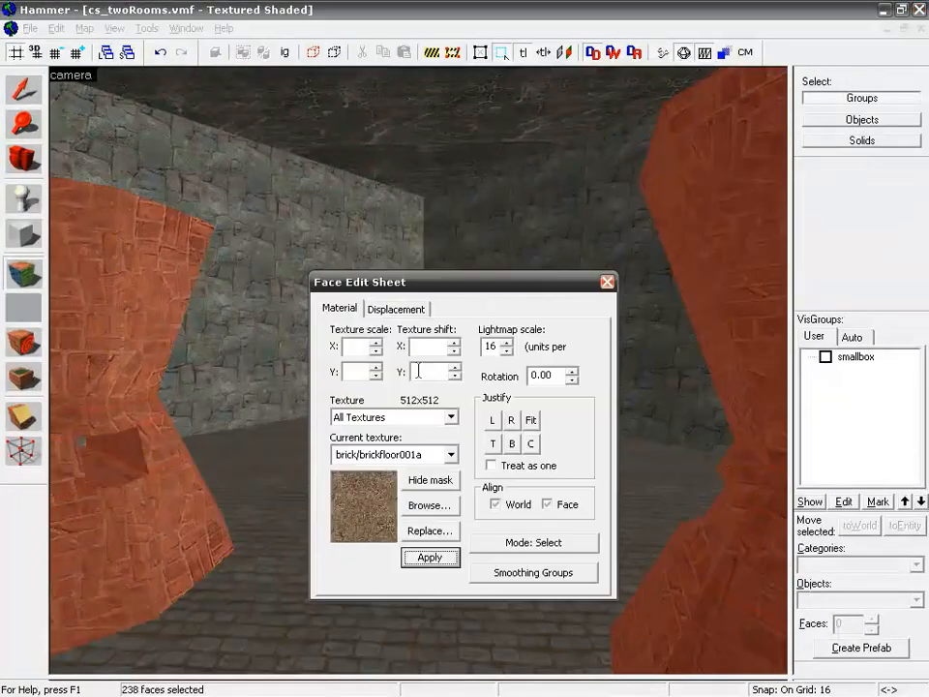
click(432, 560)
click(433, 507)
double_click(634, 330)
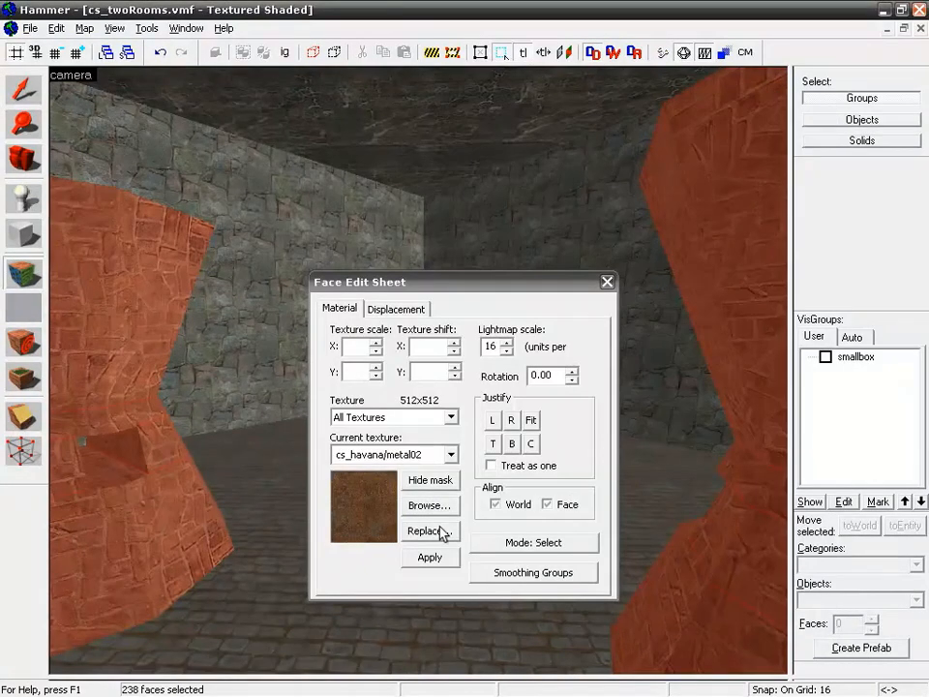
click(427, 558)
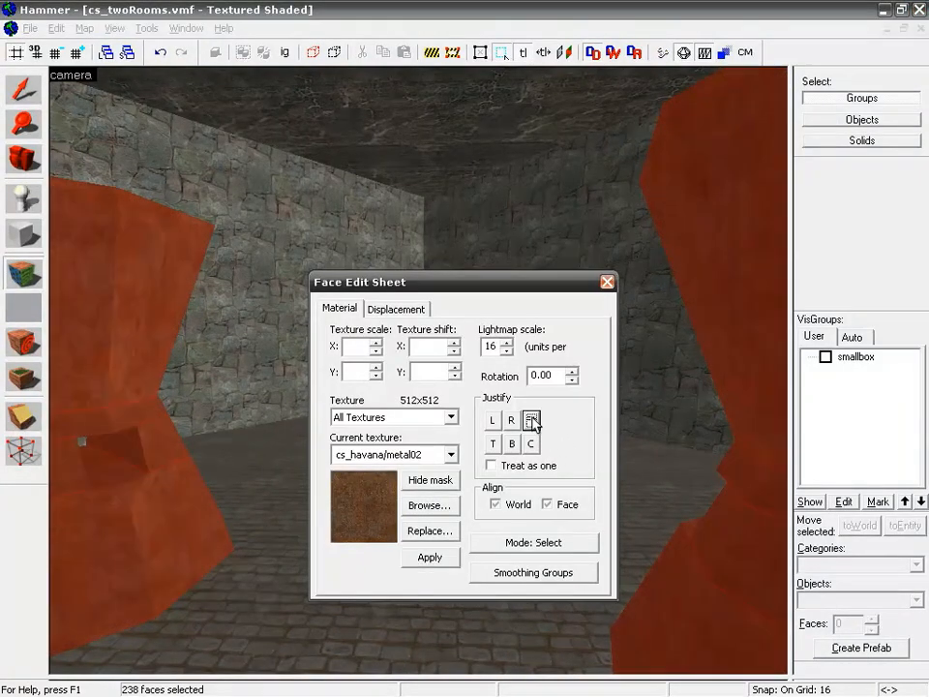
click(532, 420)
click(607, 283)
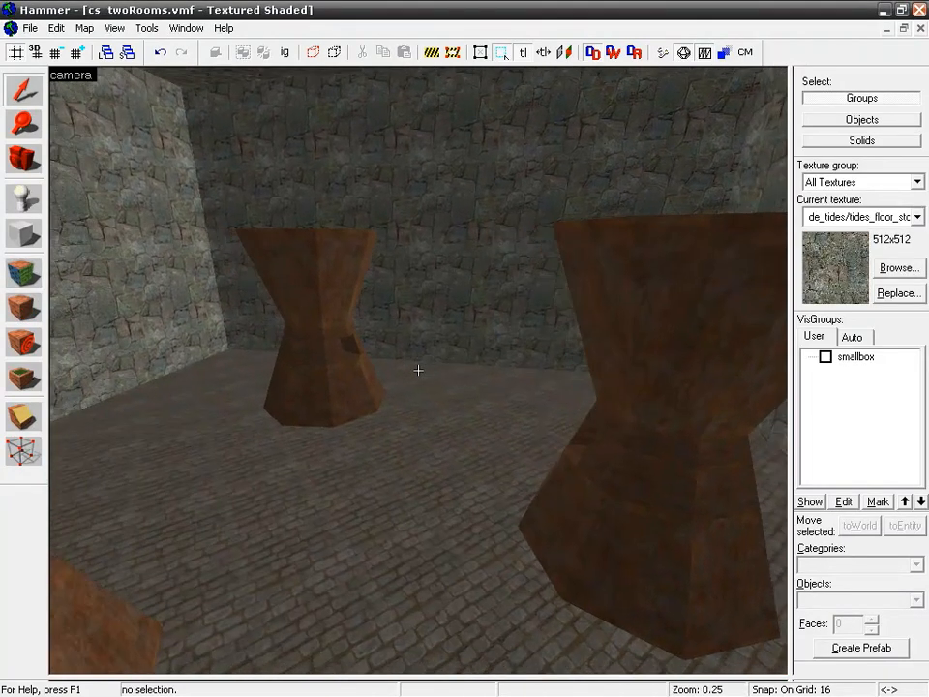
Inspect the metal texture on the hourglass pillars and the round column throughout both rooms
key(w)
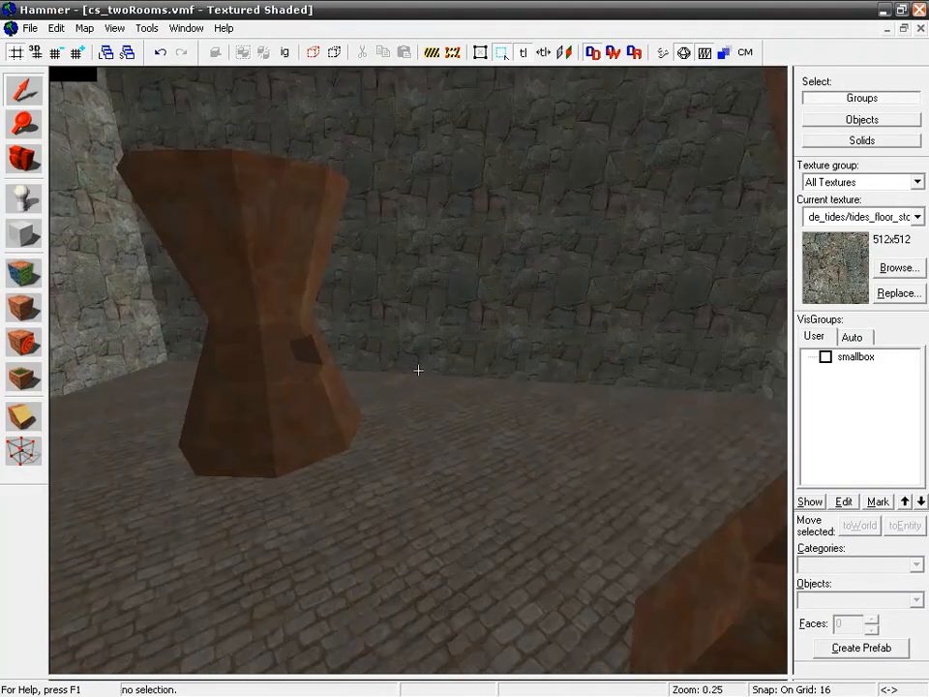
key(s)
key(s)
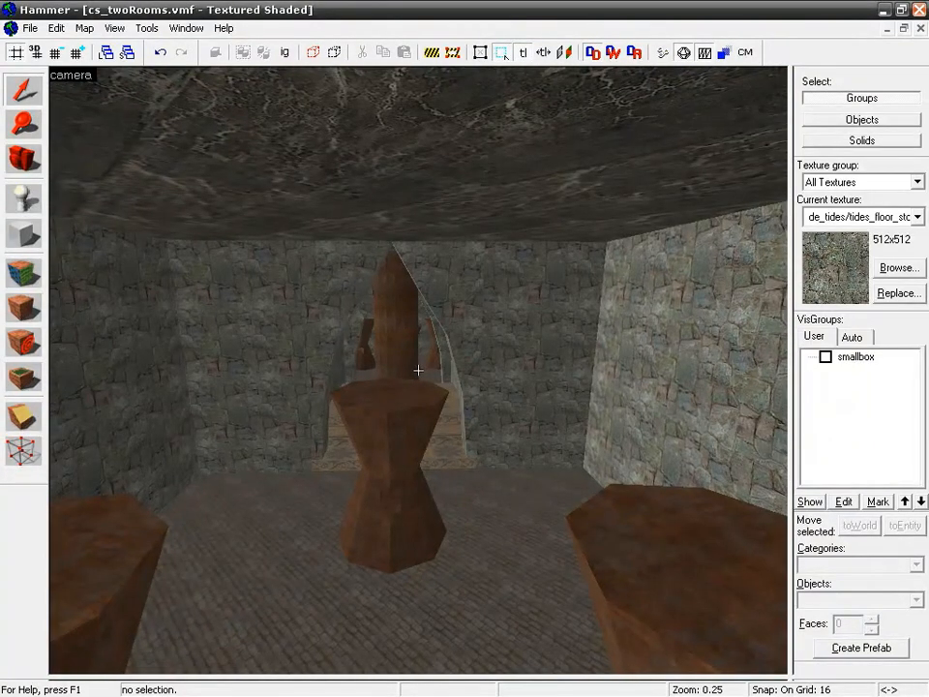
key(w)
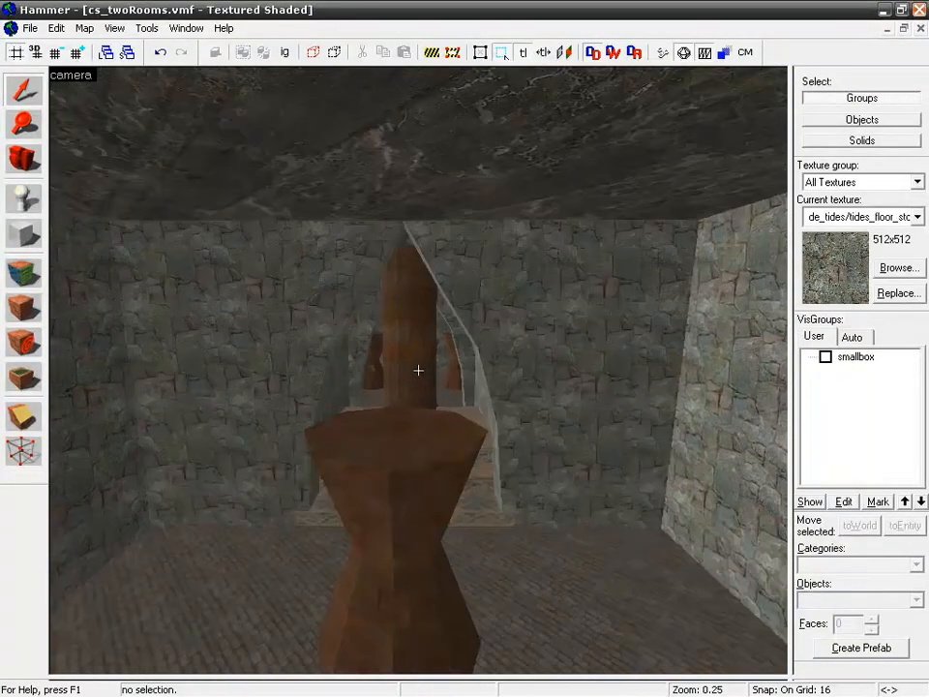
key(d)
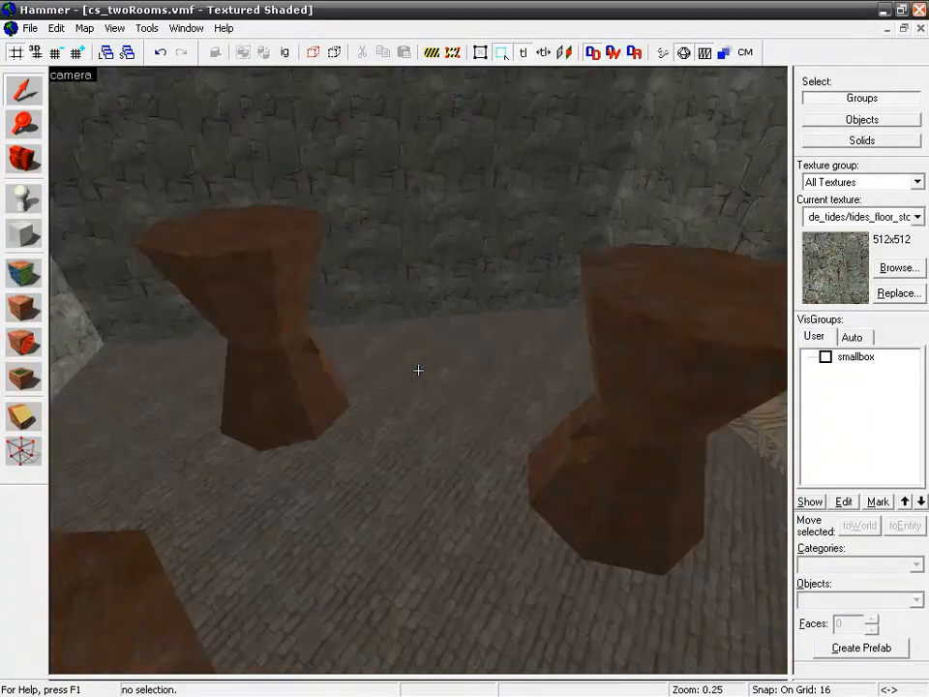
key(a)
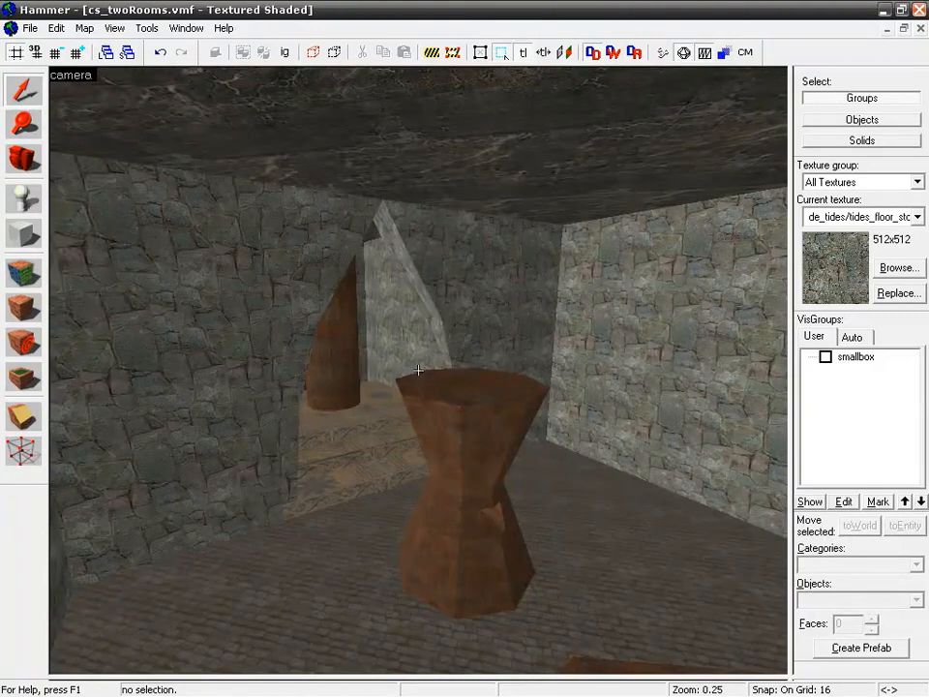
key(d)
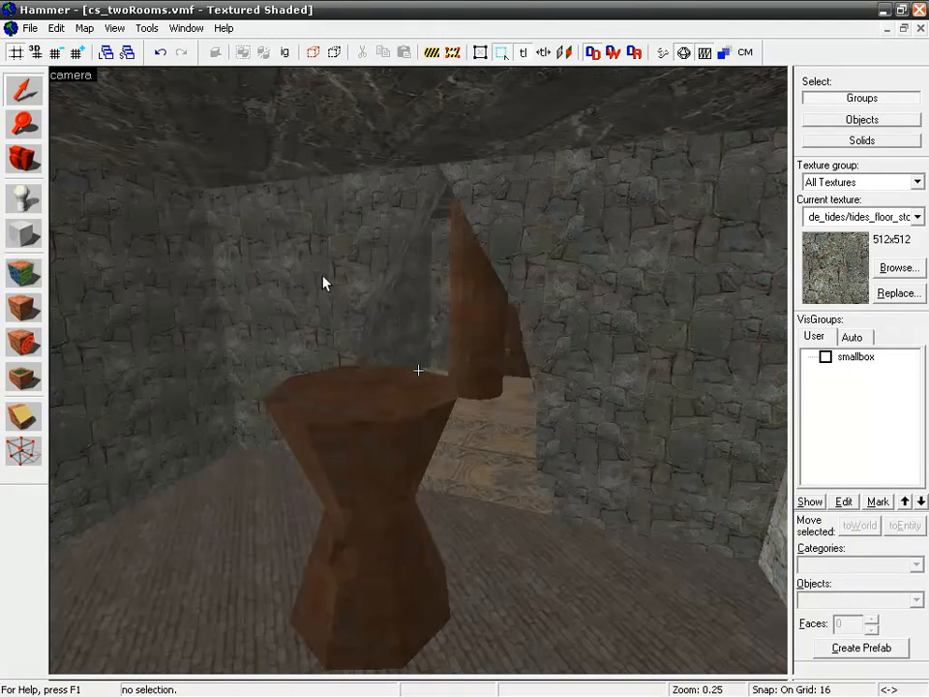
click(83, 75)
click(131, 195)
key(z)
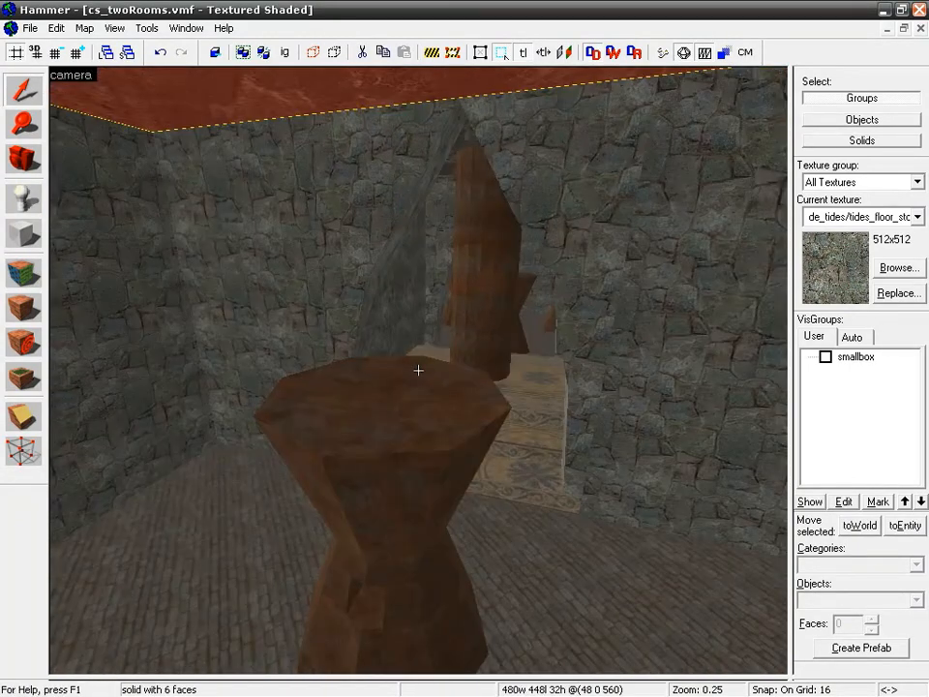
key(w)
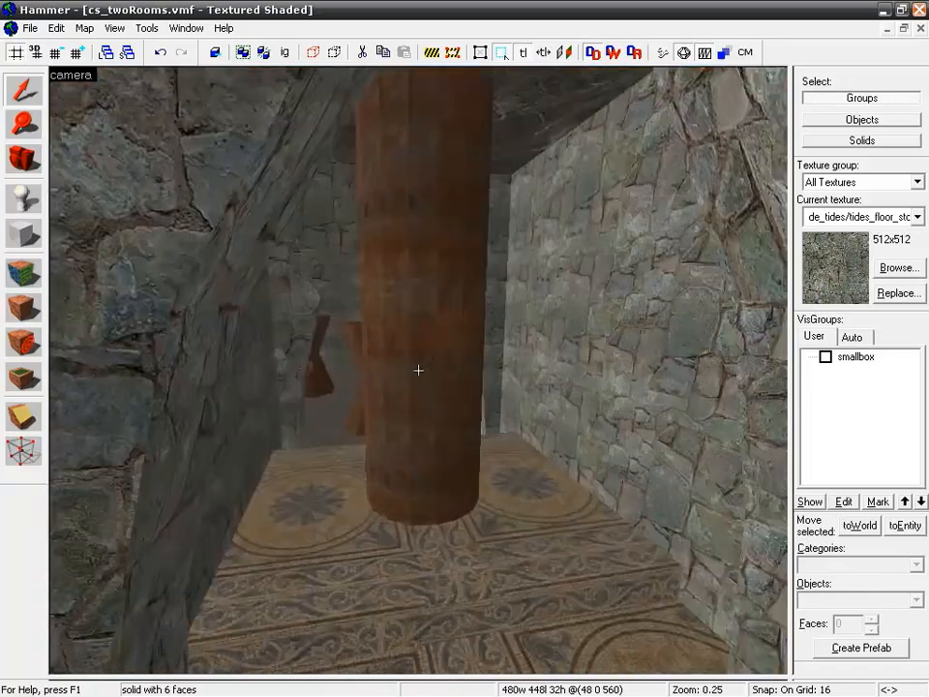
key(w)
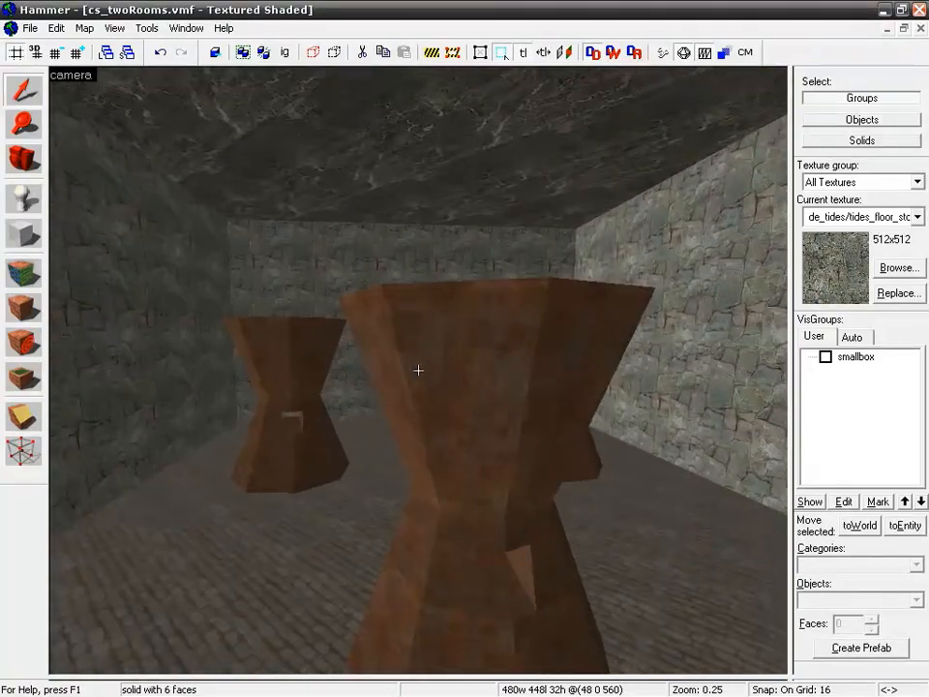
key(w)
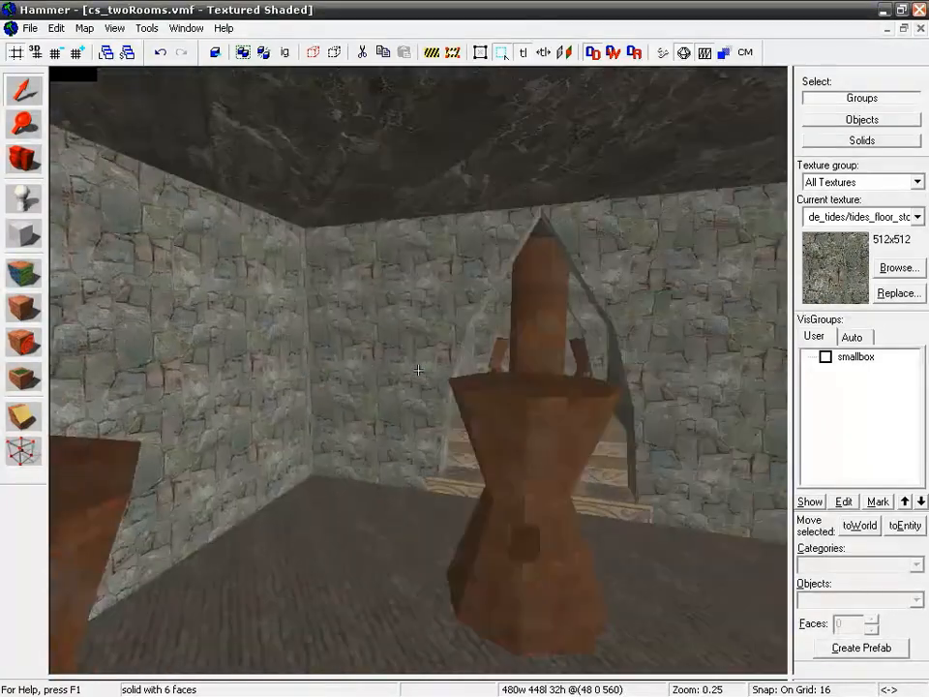
key(s)
key(w)
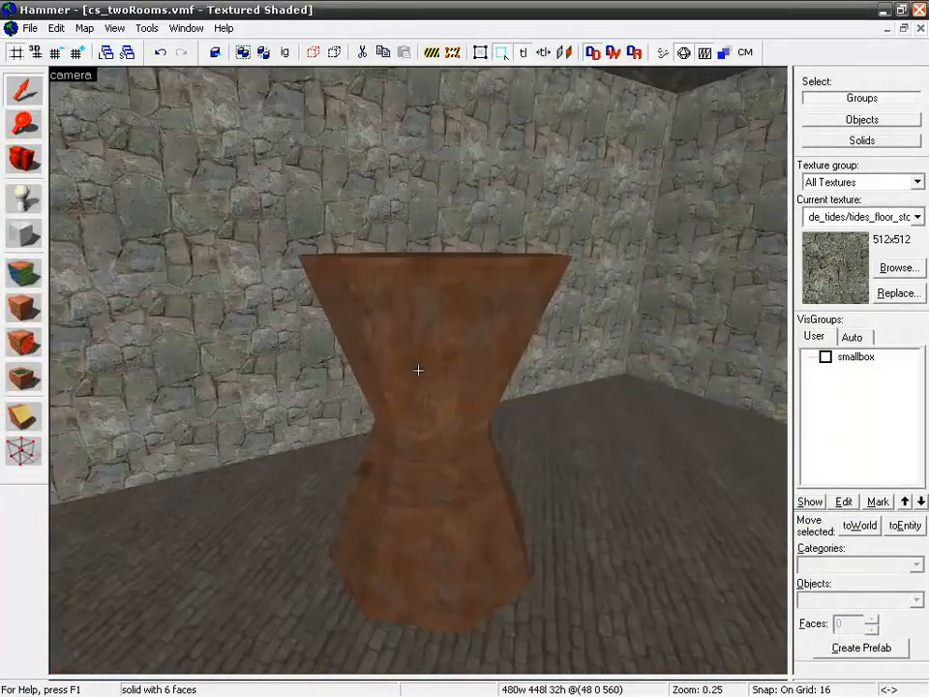